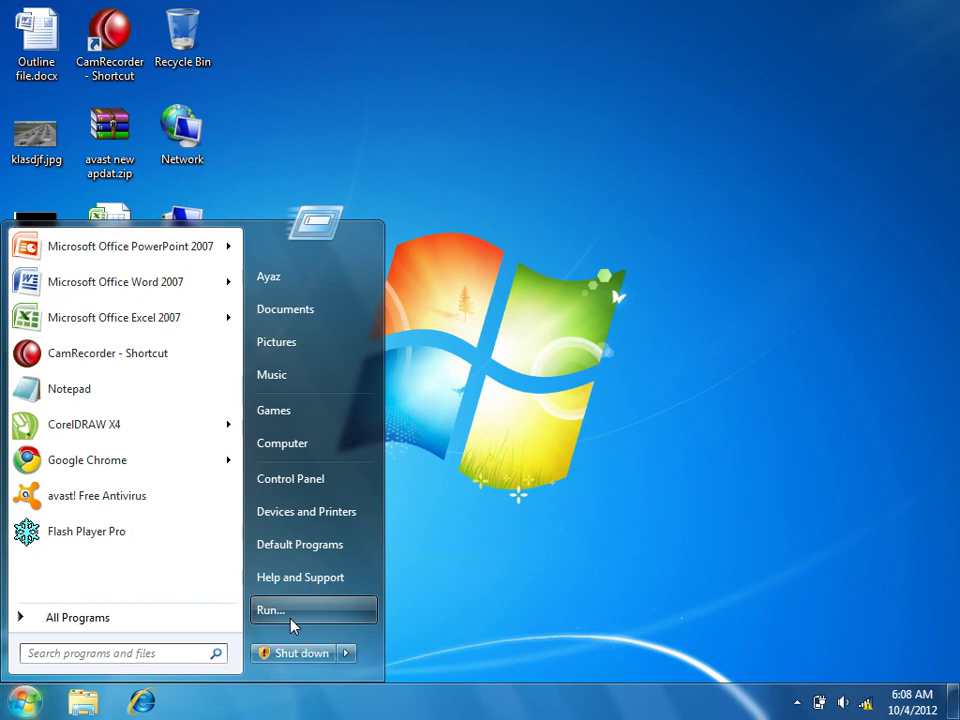
- Close the Start menu and briefly open the taskbar Properties from the taskbar menu
click(563, 701)
right_click(563, 701)
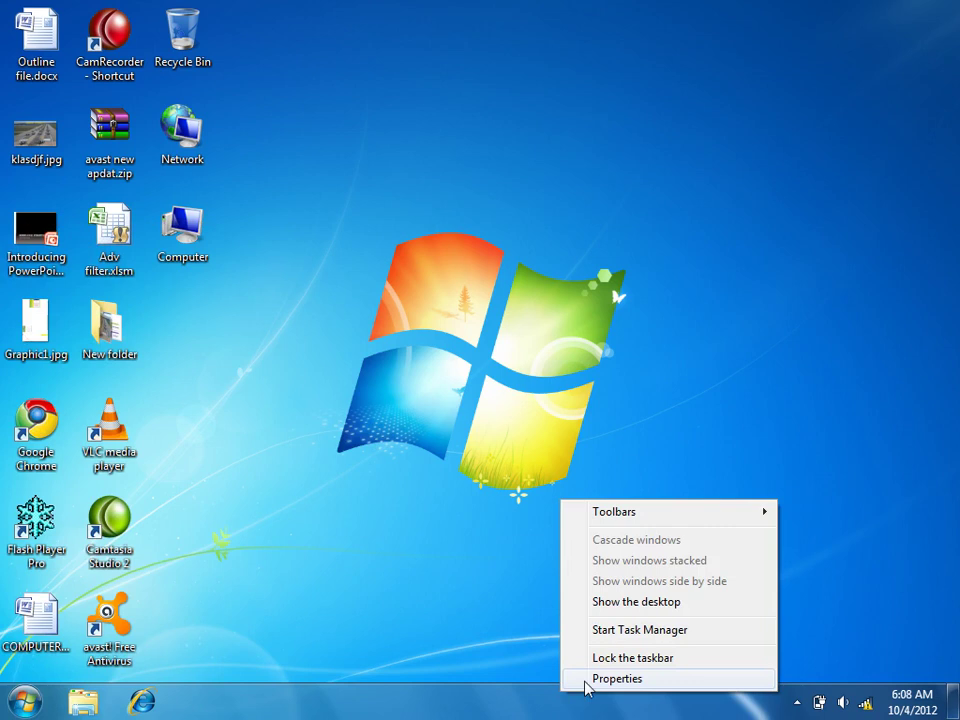
click(617, 678)
key(Escape)
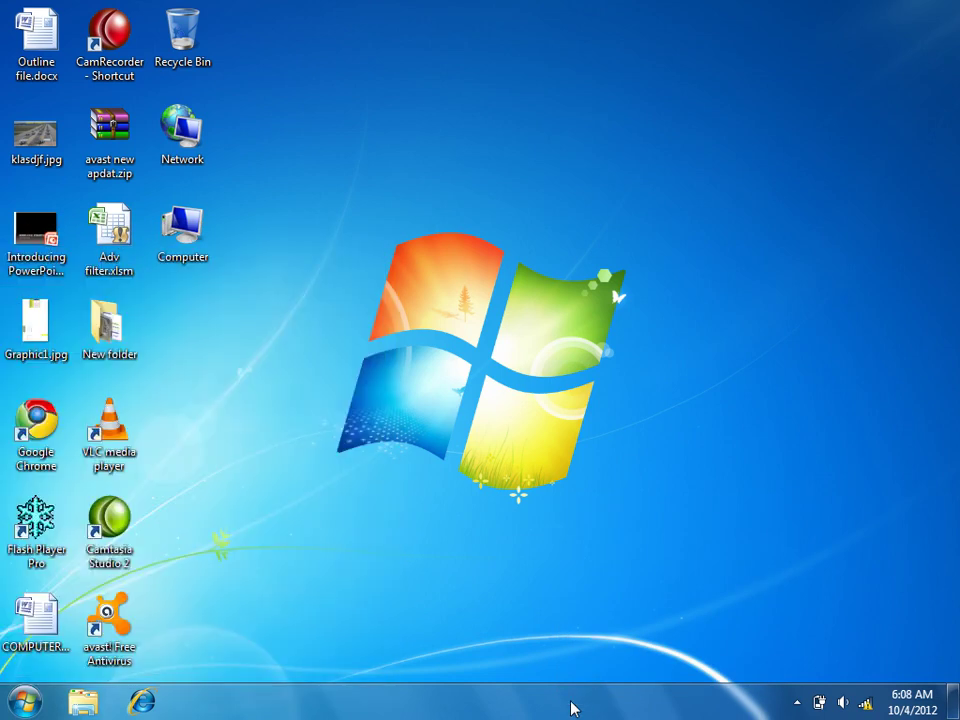
right_click(581, 690)
click(585, 688)
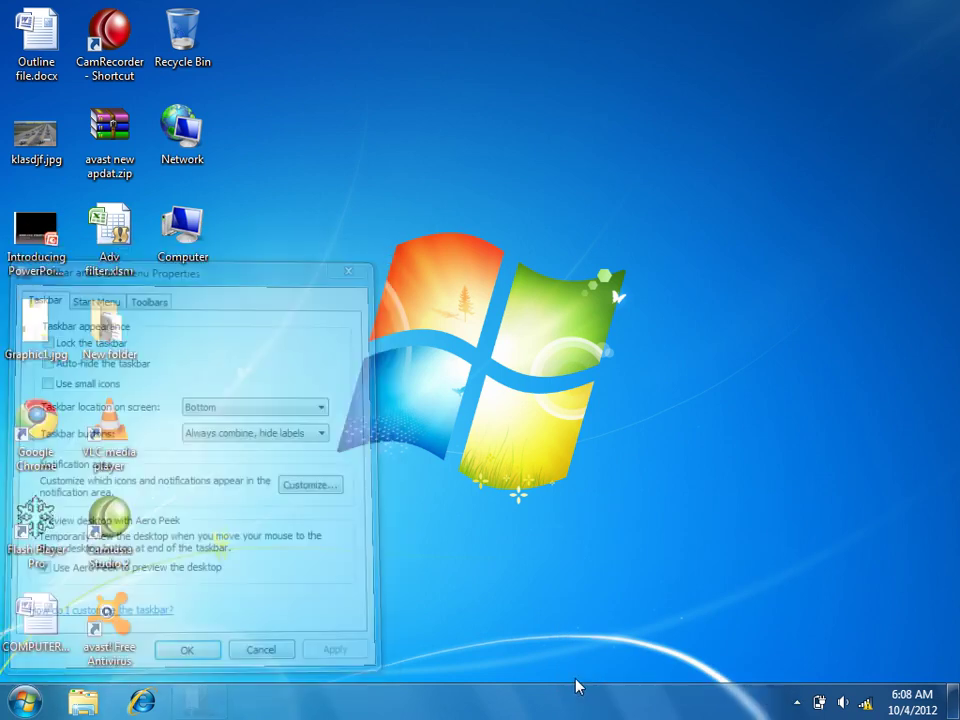
- Tick 'Lock the taskbar', then start Task Manager from the taskbar menu
right_click(575, 688)
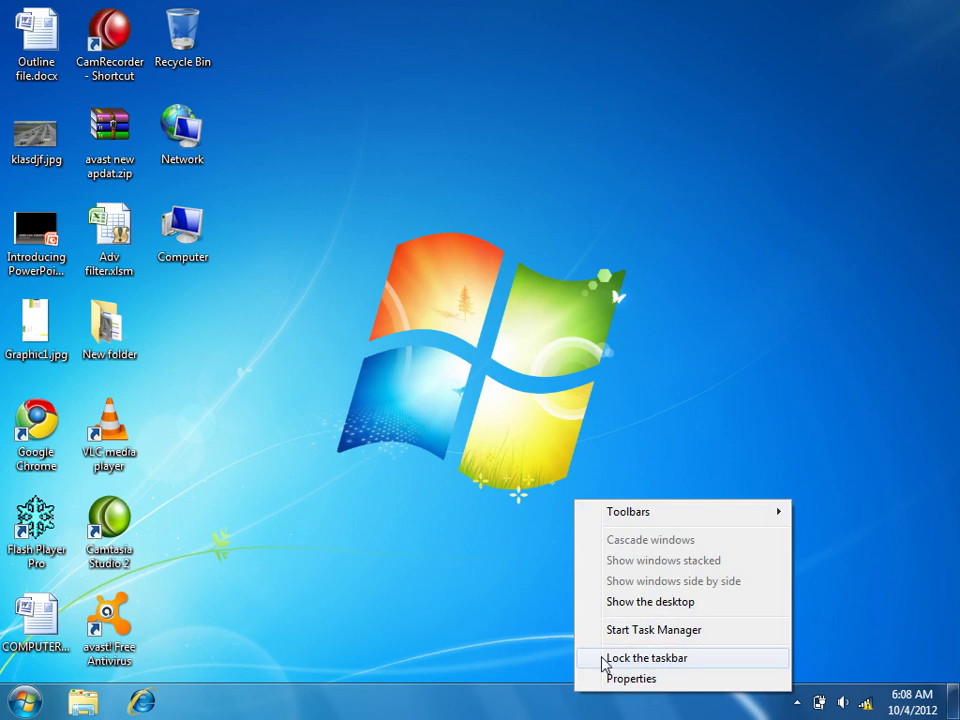
click(604, 660)
right_click(578, 692)
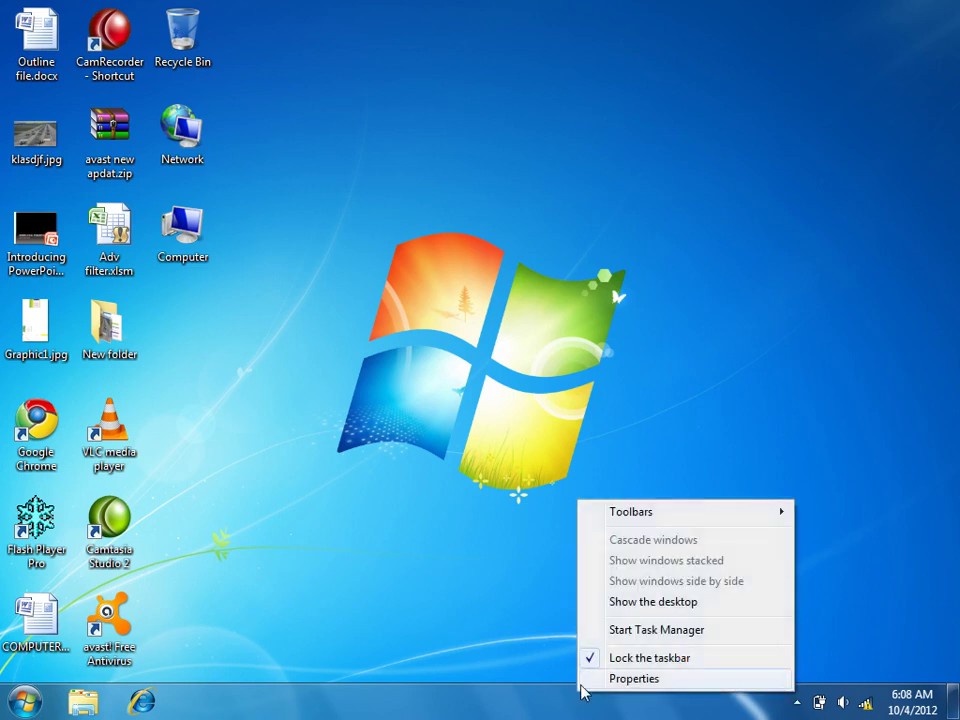
click(612, 632)
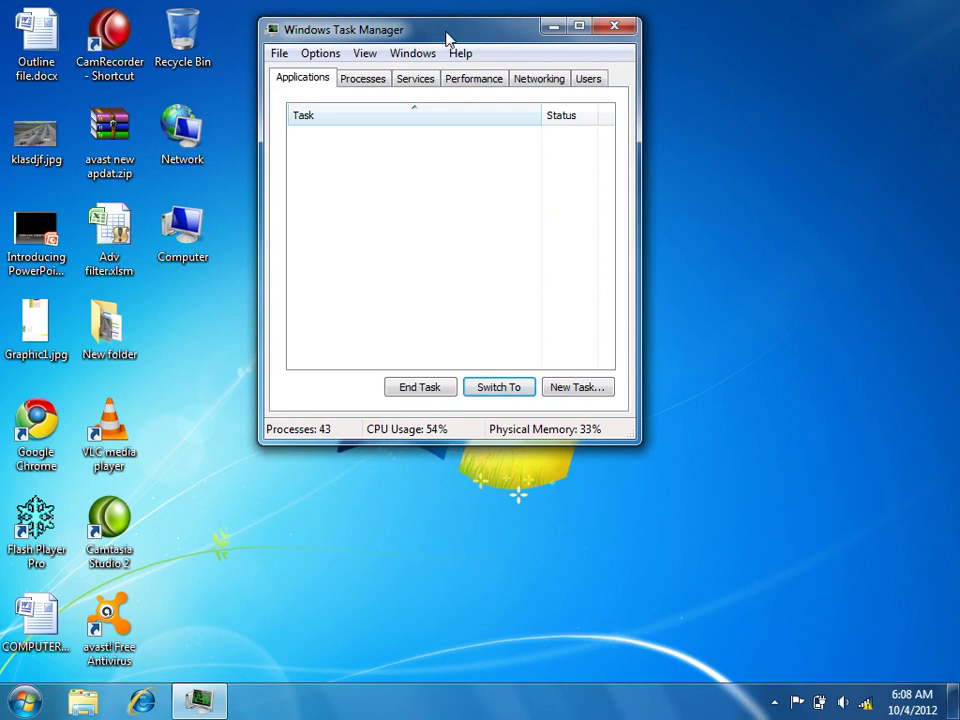
- Move Task Manager toward the screen centre and view Processes, Performance, then Applications
drag(447, 38, 540, 109)
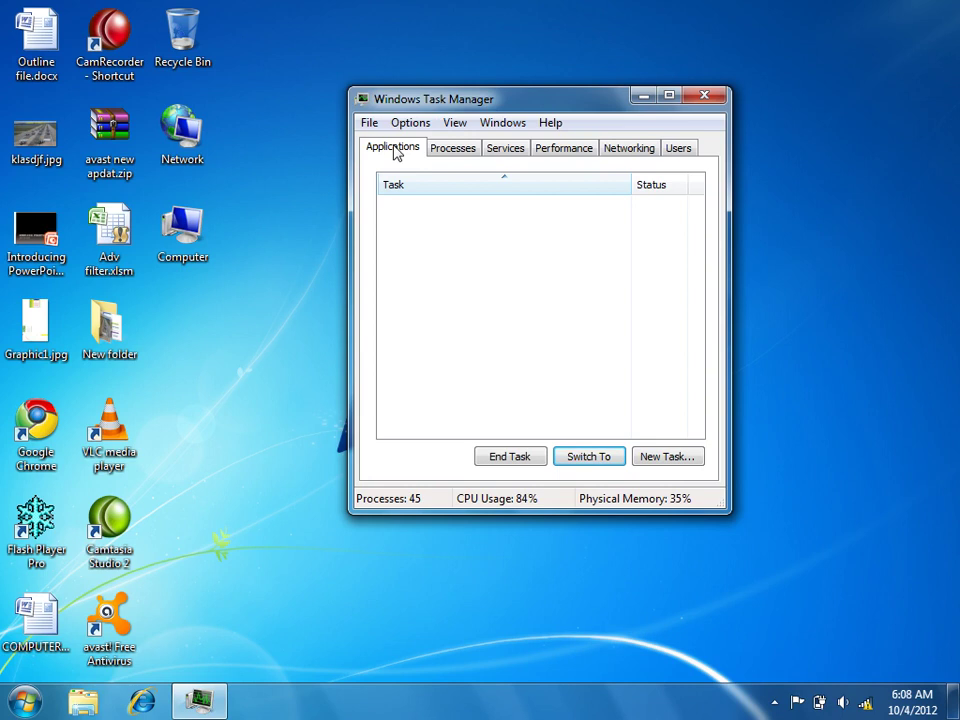
click(443, 151)
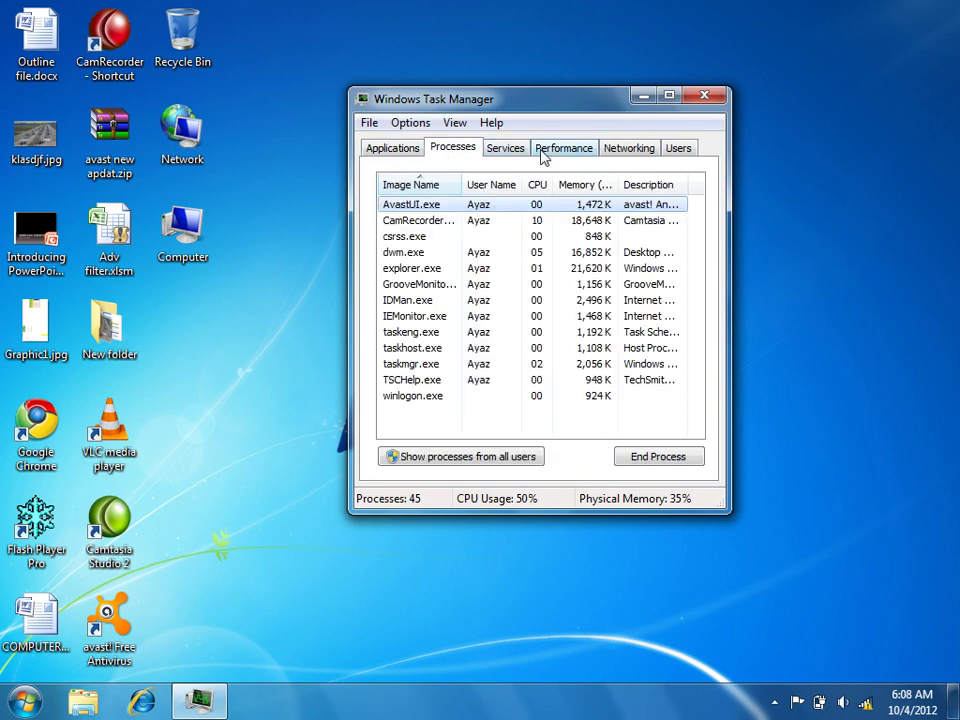
click(545, 152)
click(400, 152)
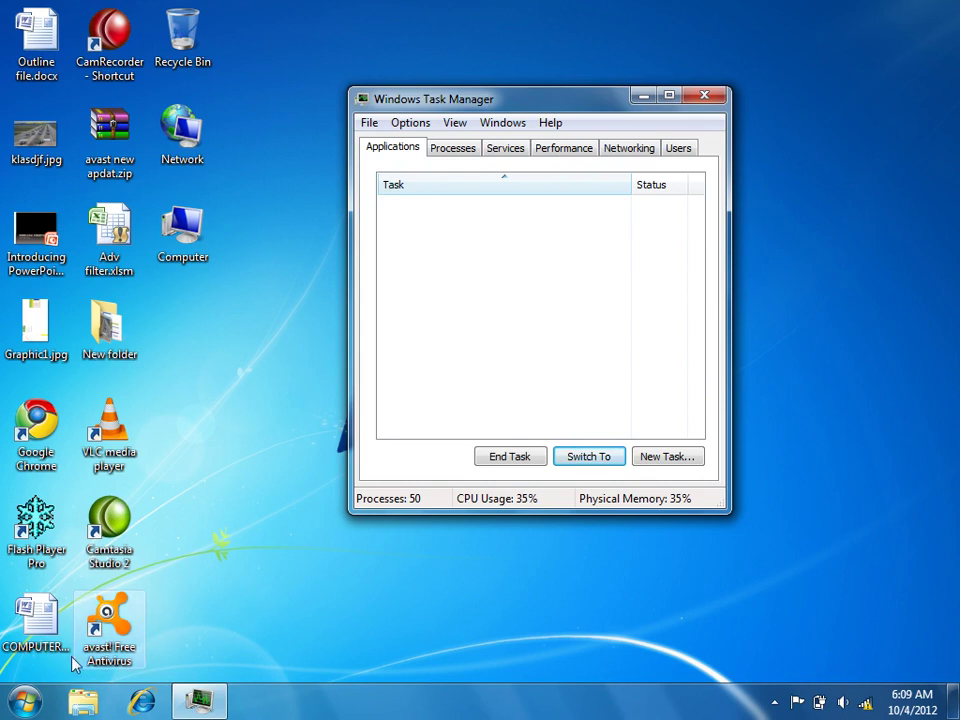
- Launch Excel 2007, PowerPoint 2007 and Word 2007 from the Start menu, minimizing each
click(24, 704)
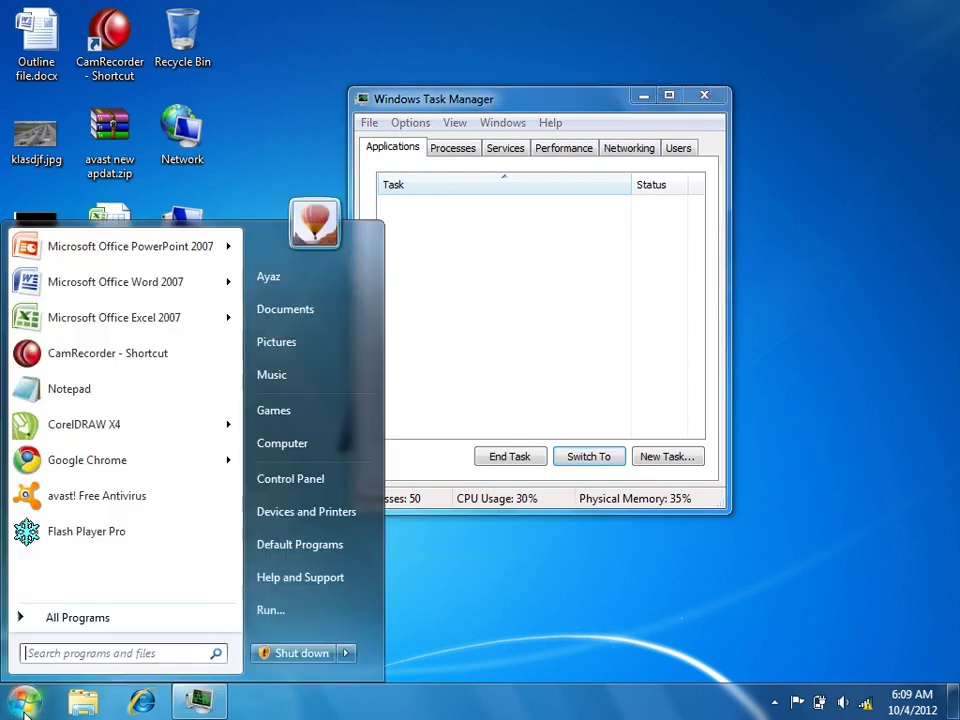
click(87, 330)
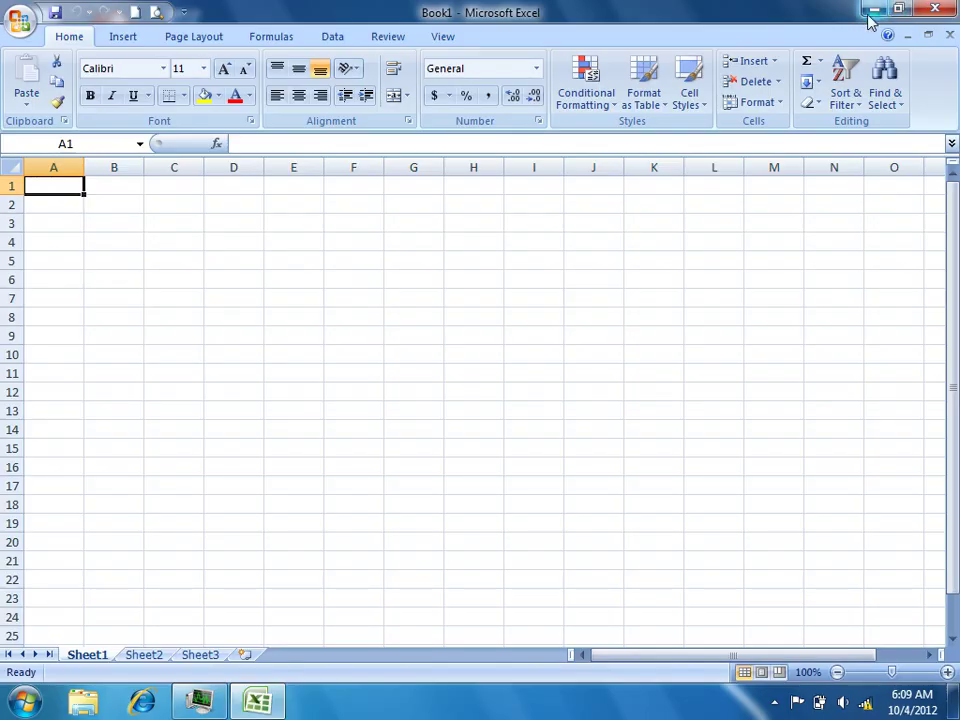
click(872, 10)
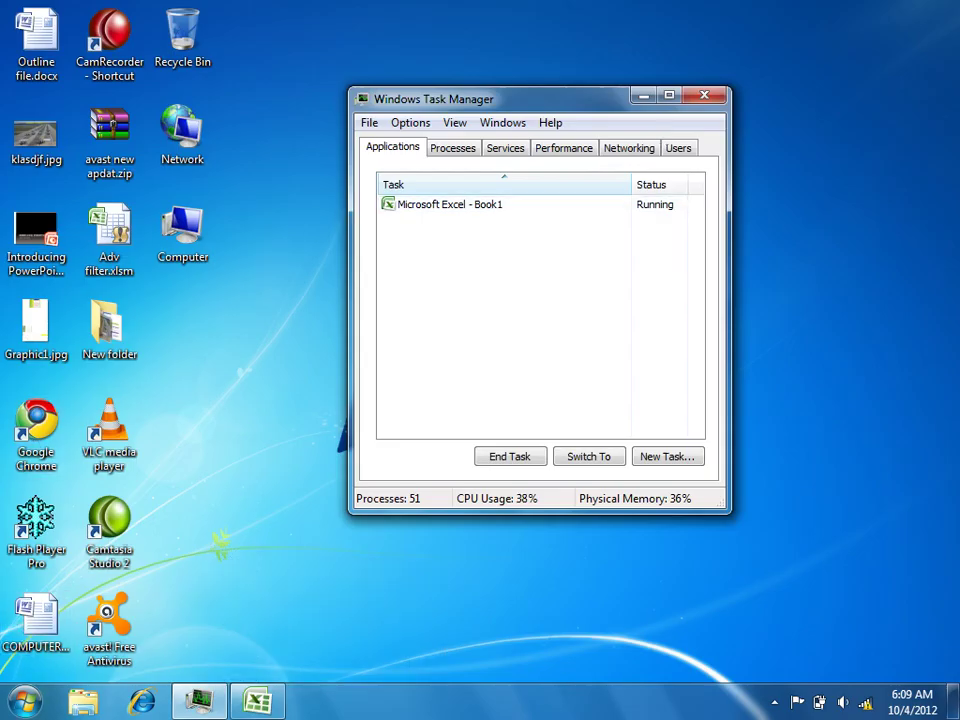
key(super)
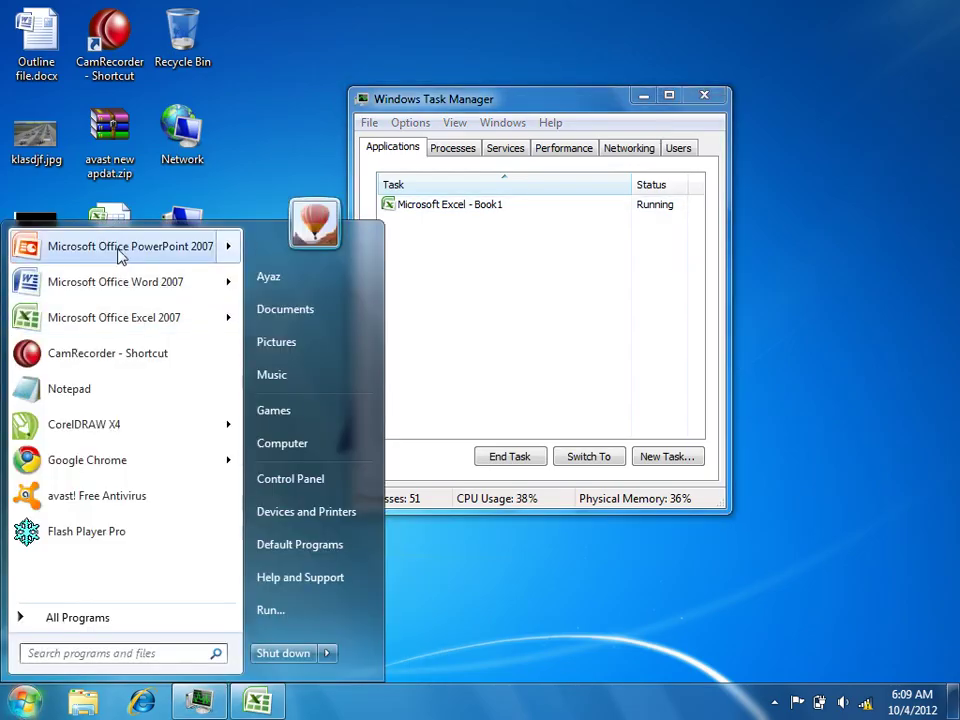
click(135, 248)
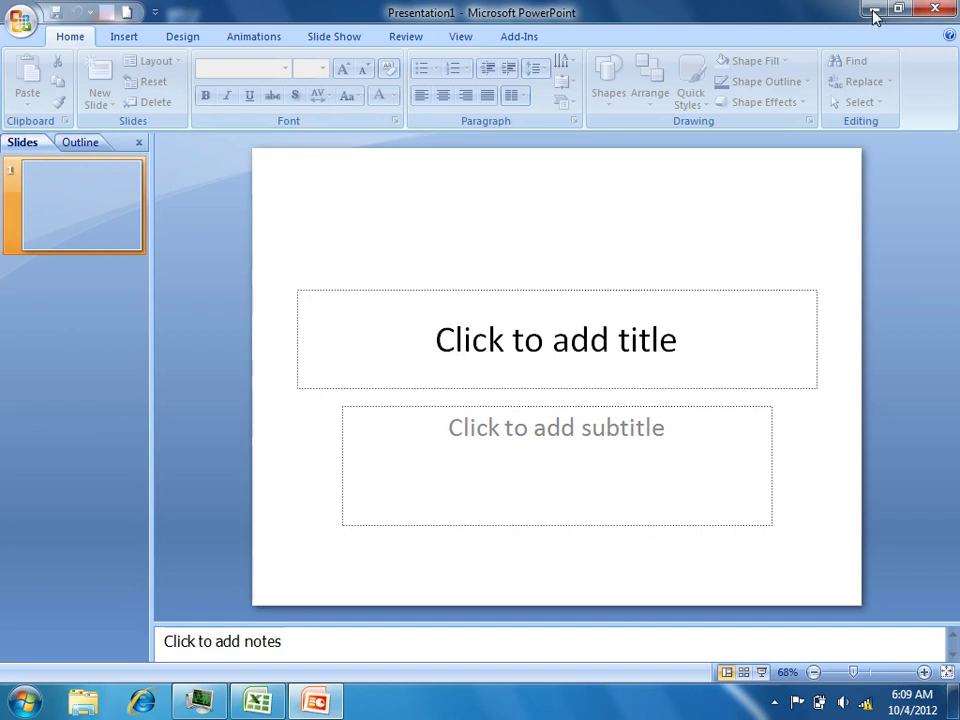
click(884, 12)
click(22, 701)
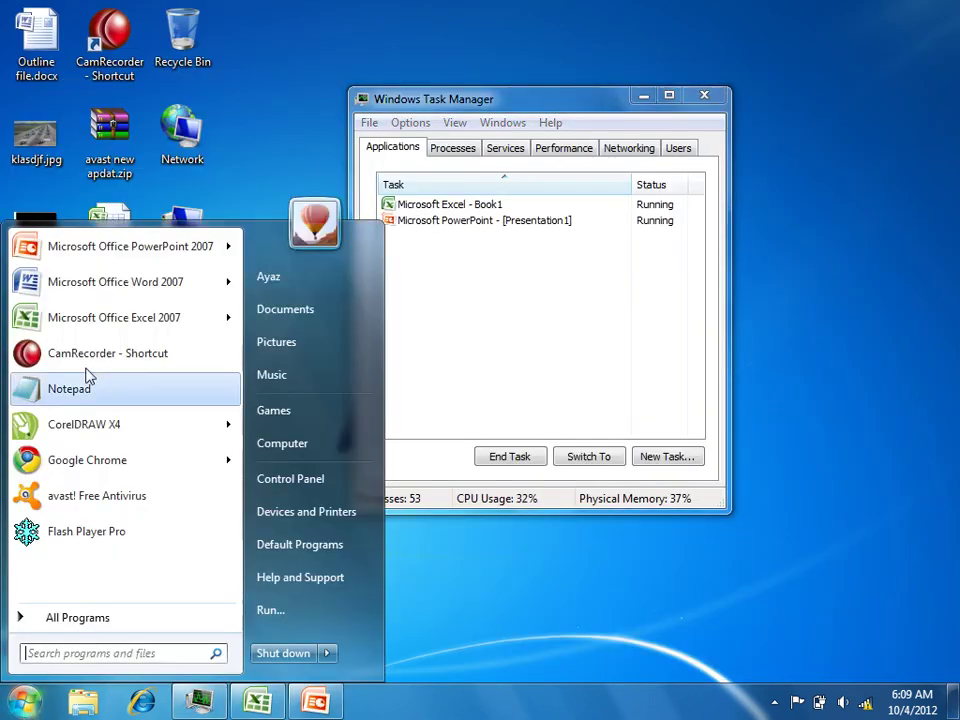
click(90, 283)
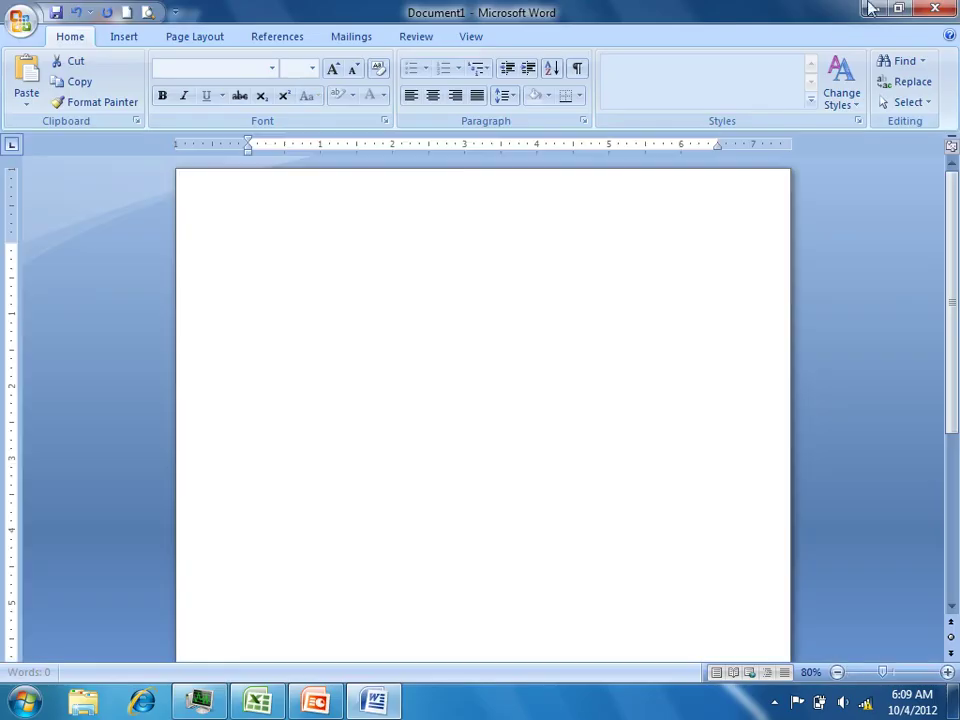
click(870, 8)
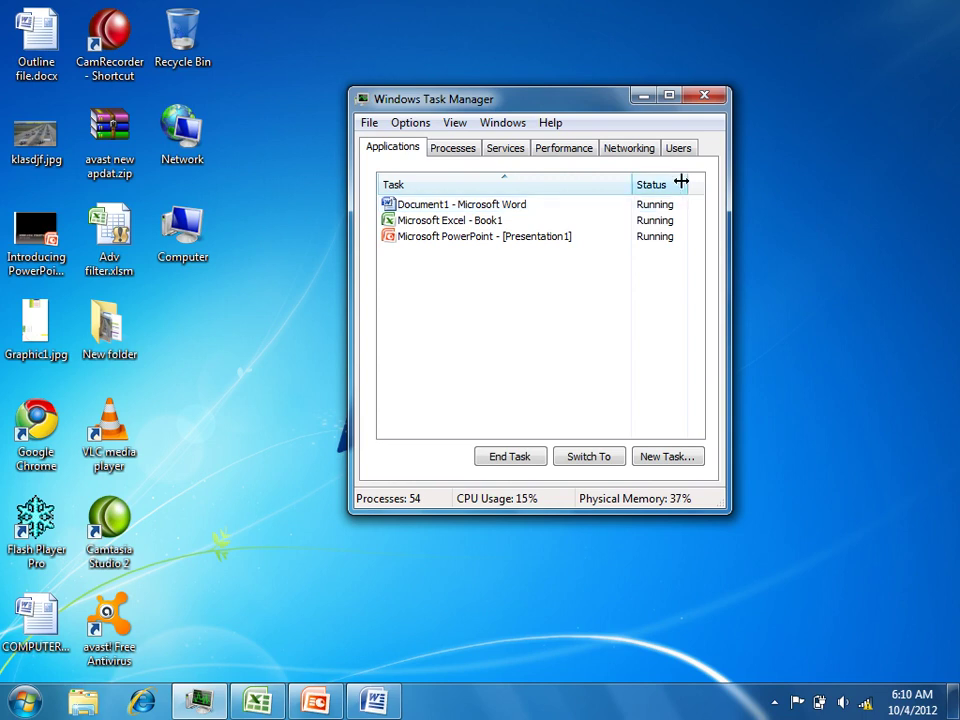
click(705, 97)
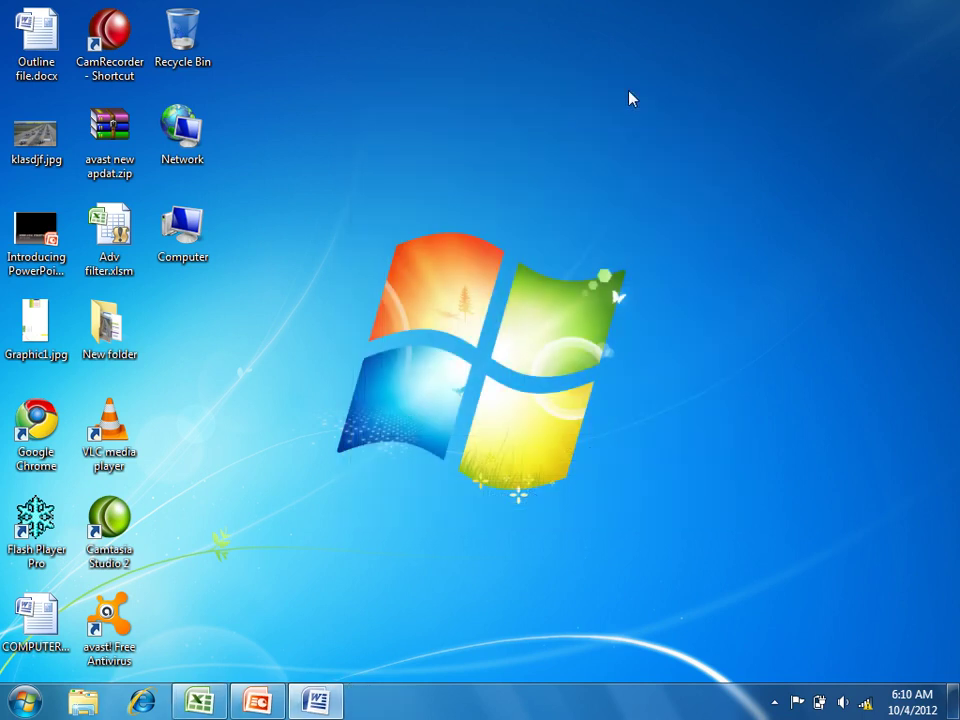
click(316, 700)
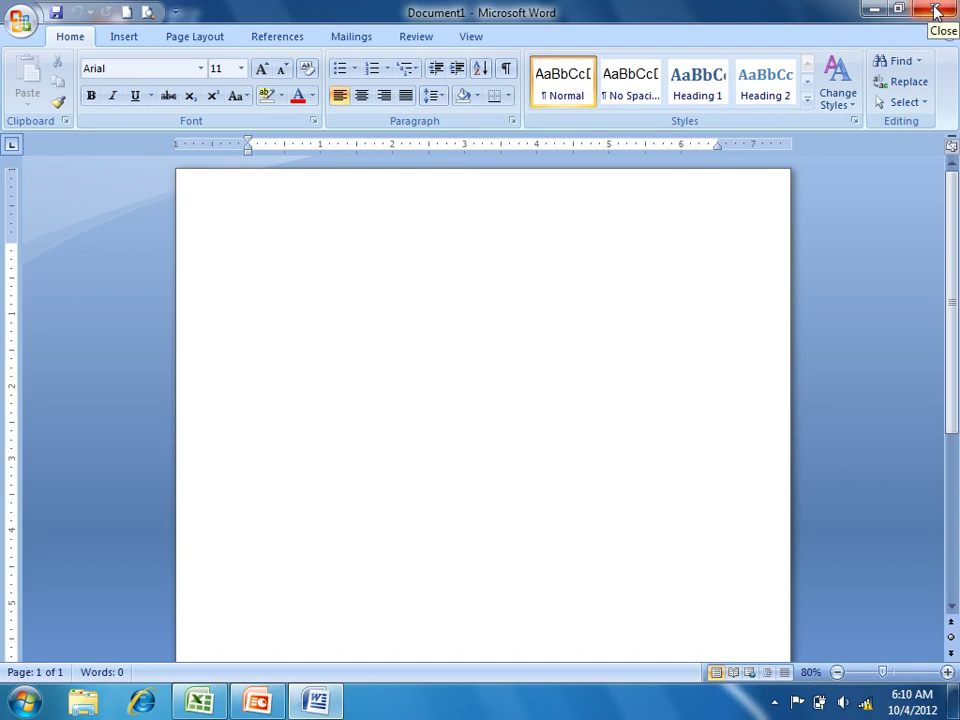
click(868, 13)
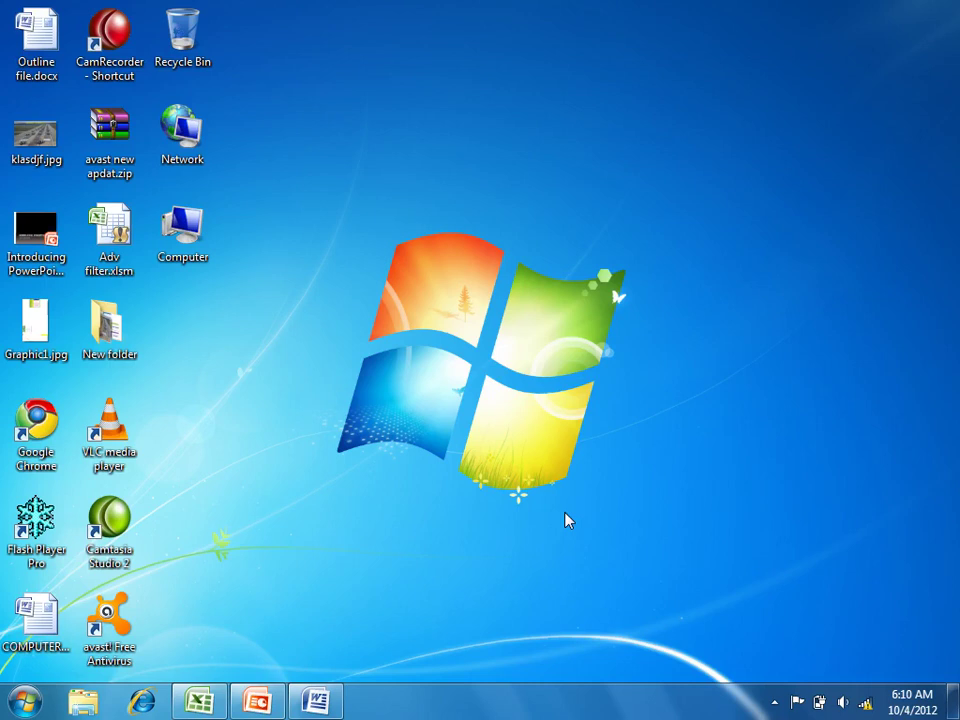
right_click(548, 700)
click(587, 635)
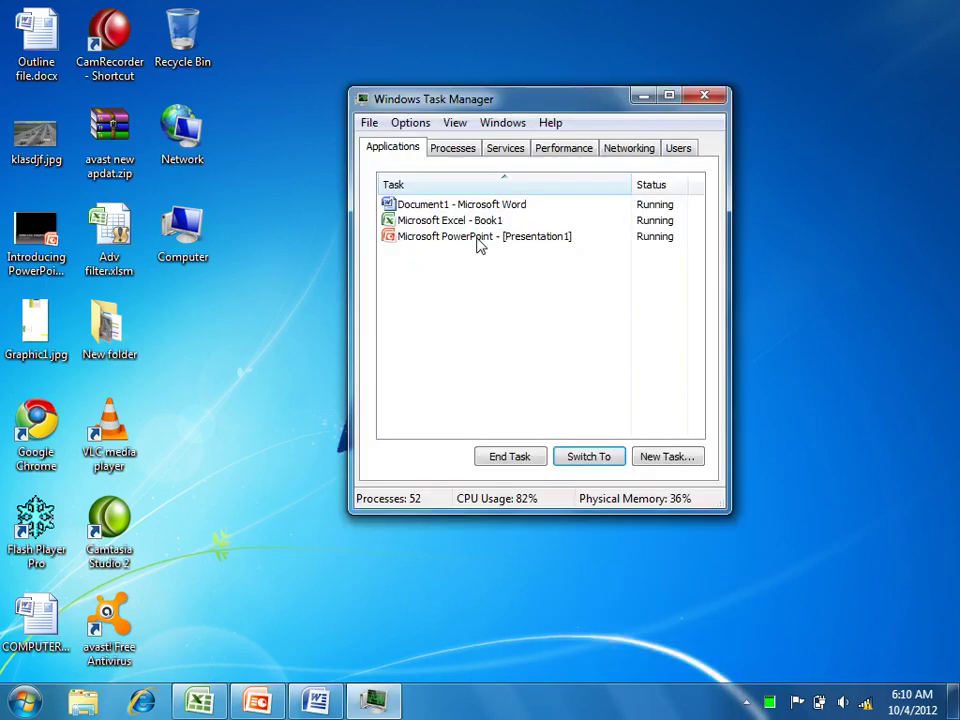
drag(544, 107, 519, 114)
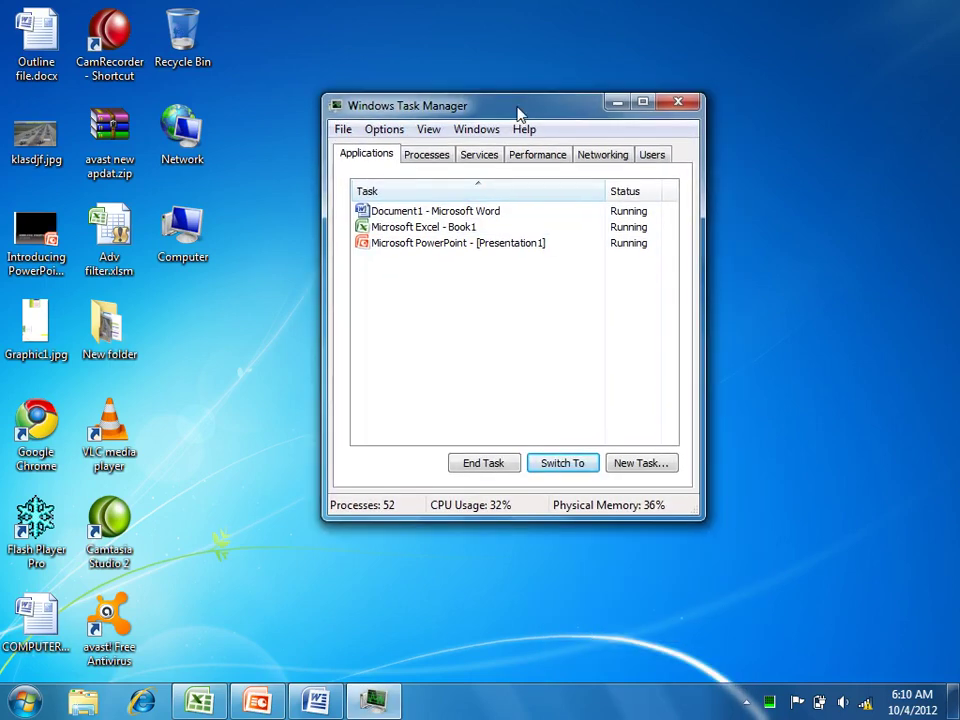
click(642, 101)
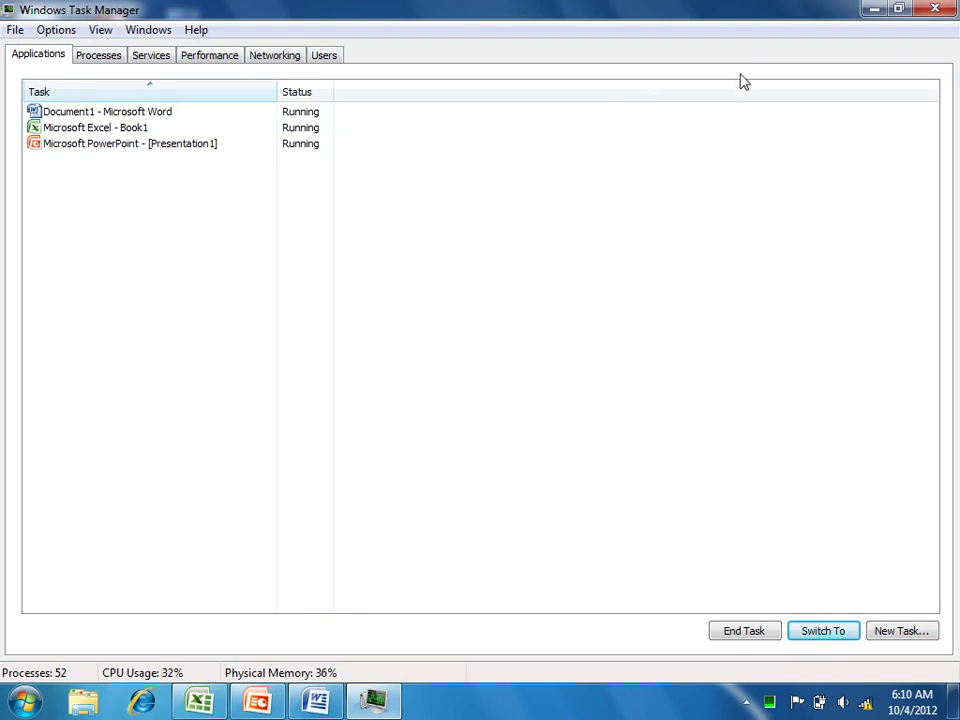
click(899, 9)
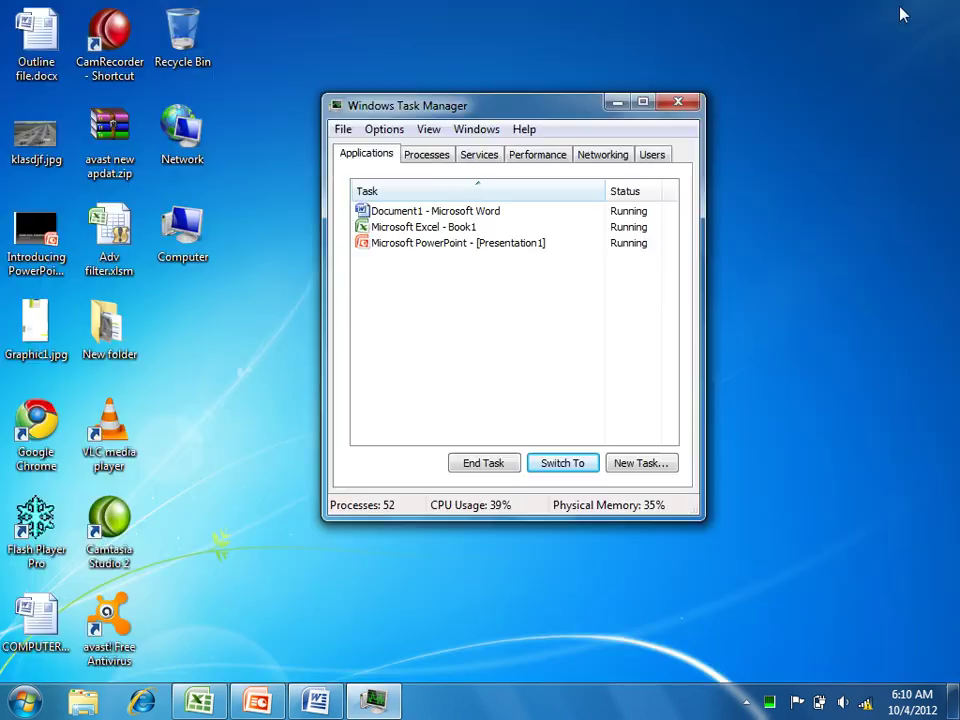
drag(582, 120, 573, 107)
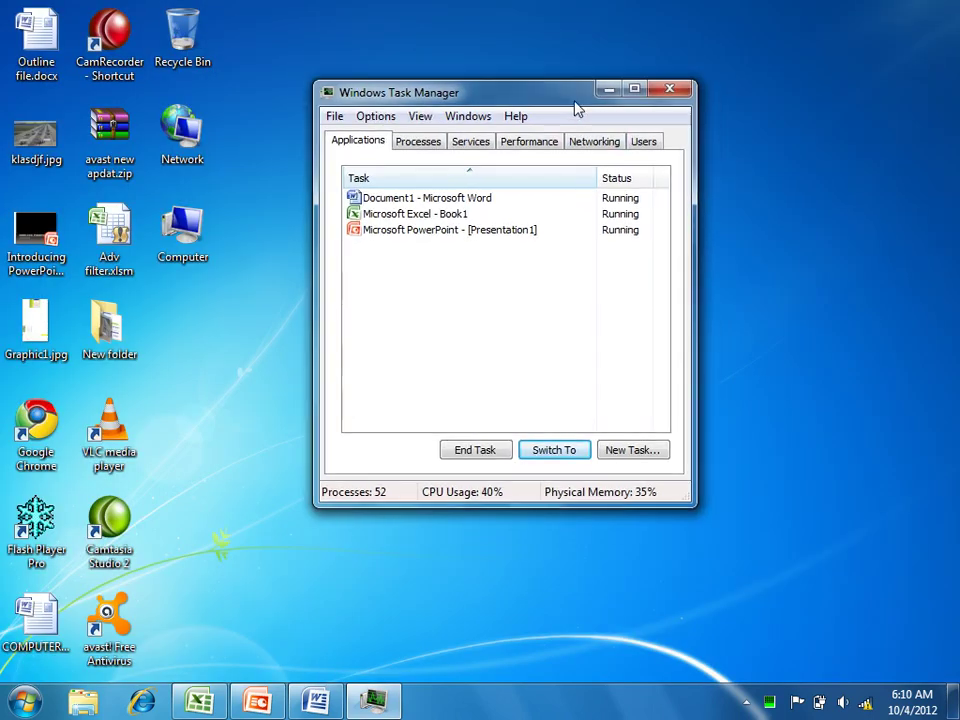
- End the 'Document1 - Microsoft Word' task from the Applications list
click(480, 205)
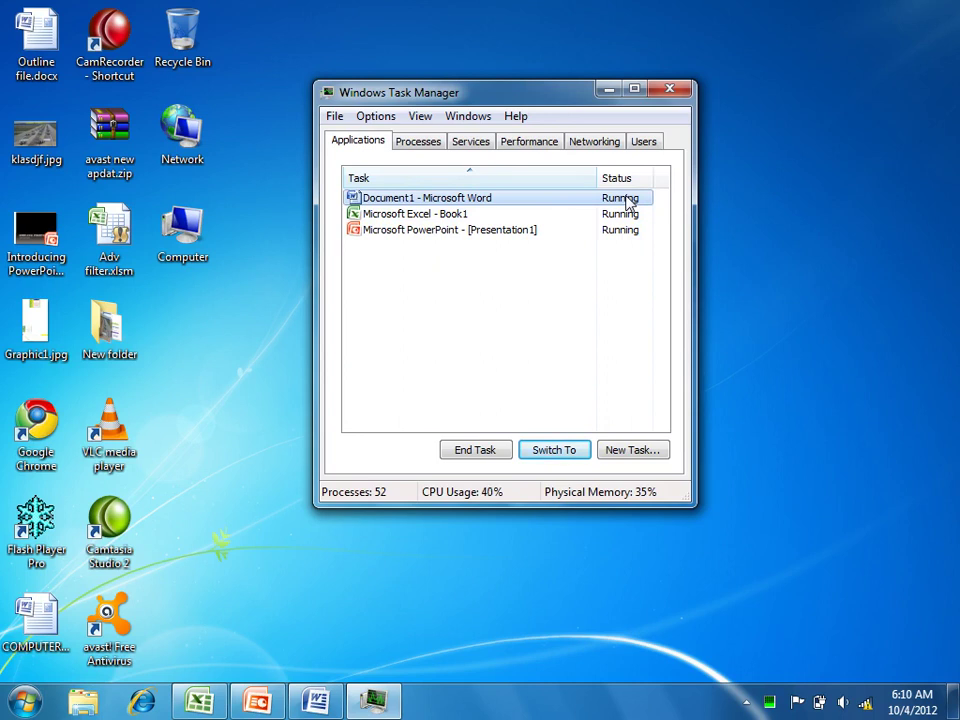
click(489, 453)
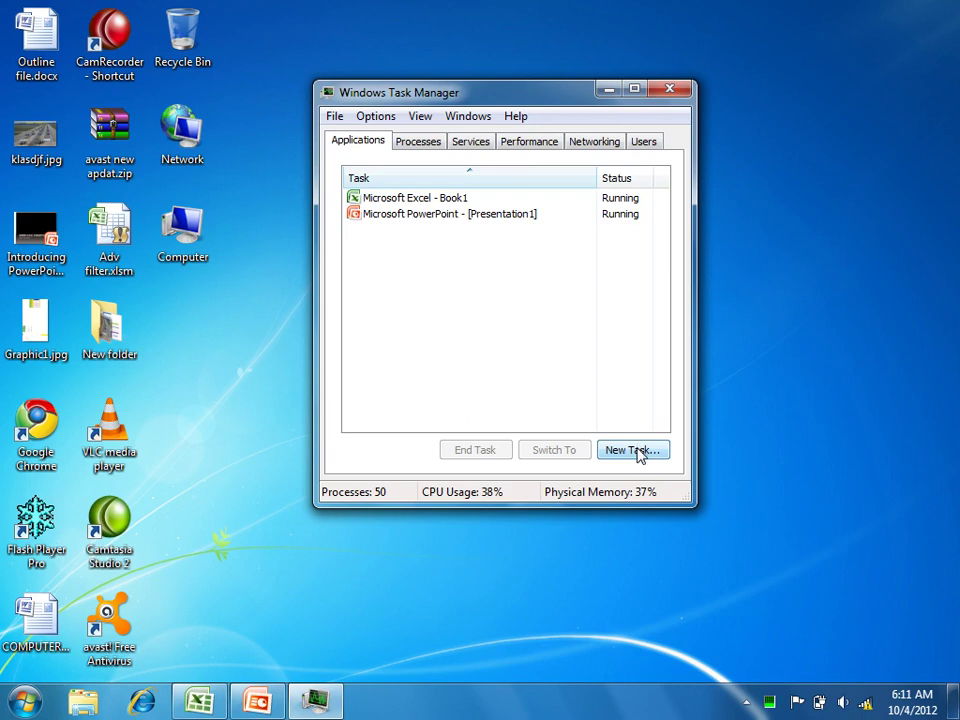
- Run calc and msaccess as new tasks, minimizing Access afterwards
click(632, 450)
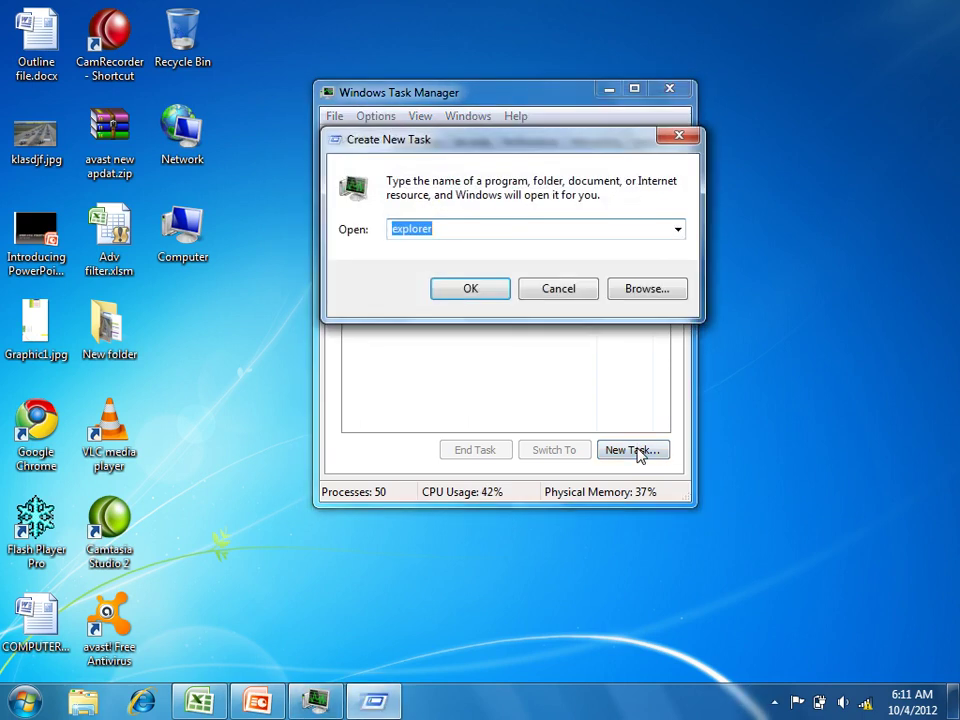
text(calc)
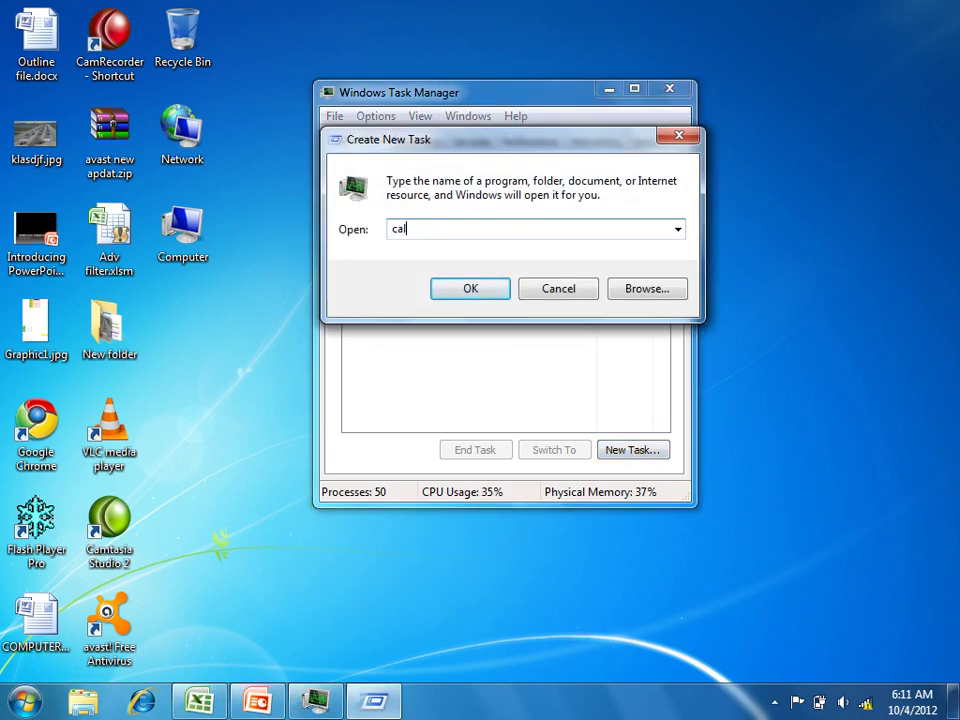
click(480, 296)
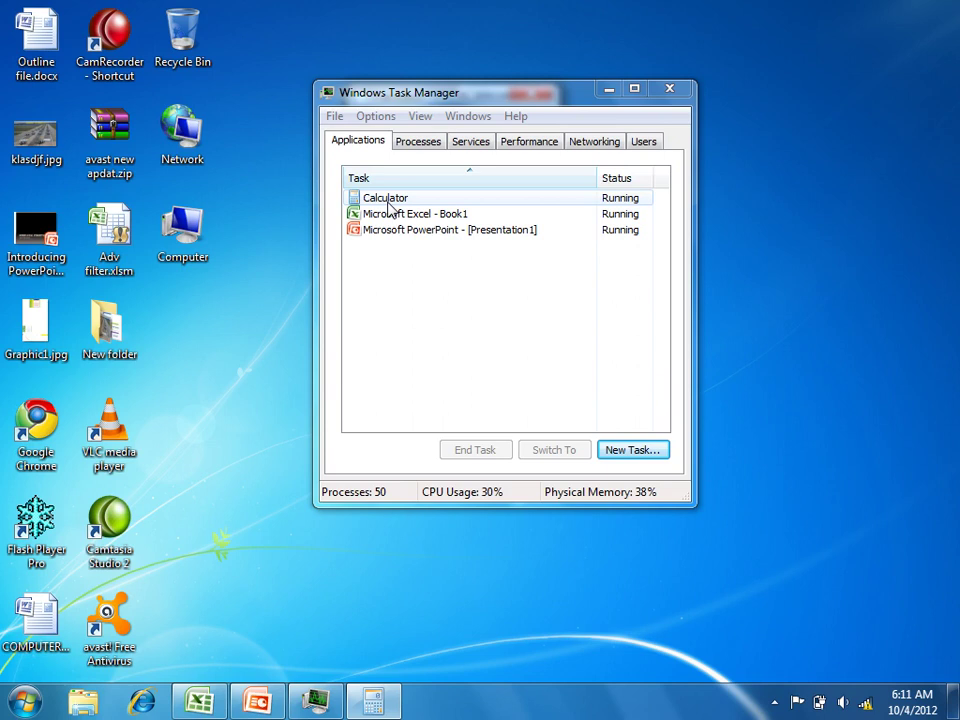
click(636, 451)
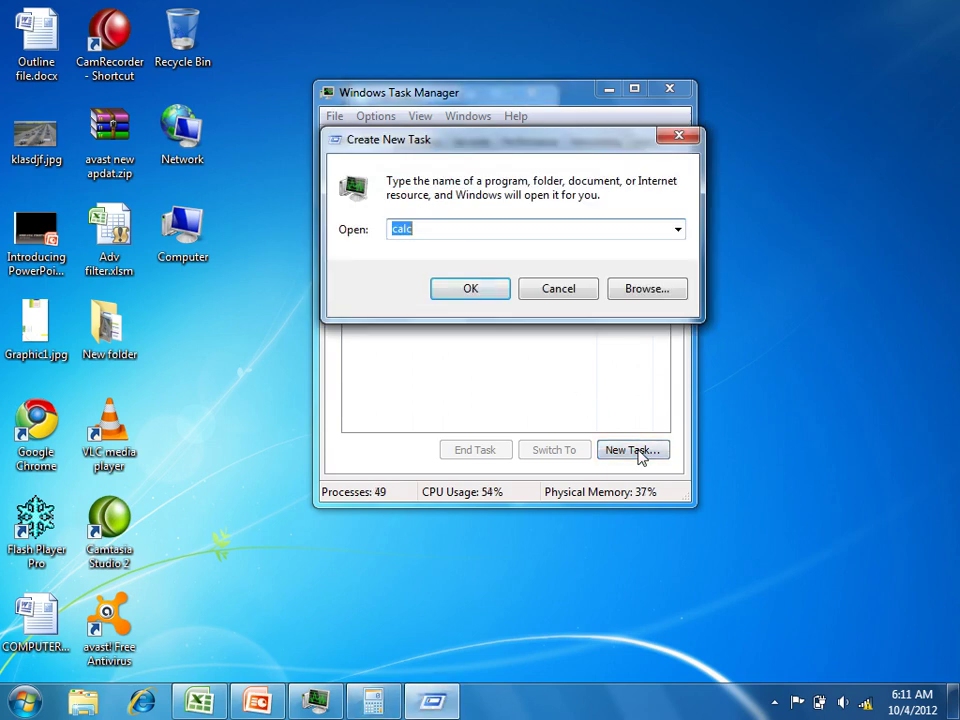
text(ms)
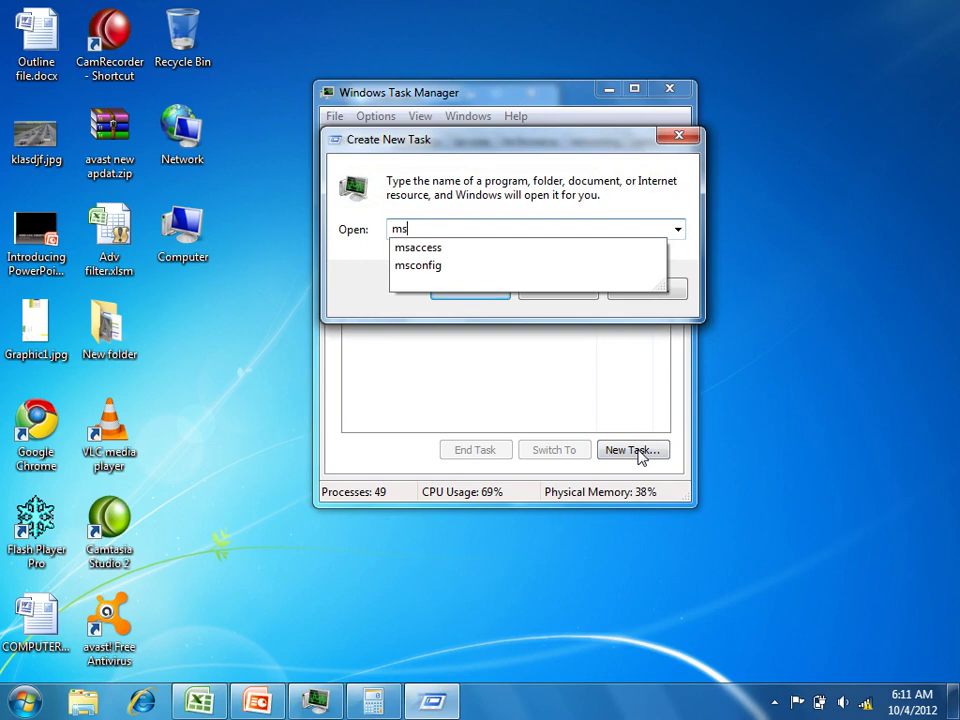
key(Down)
key(Return)
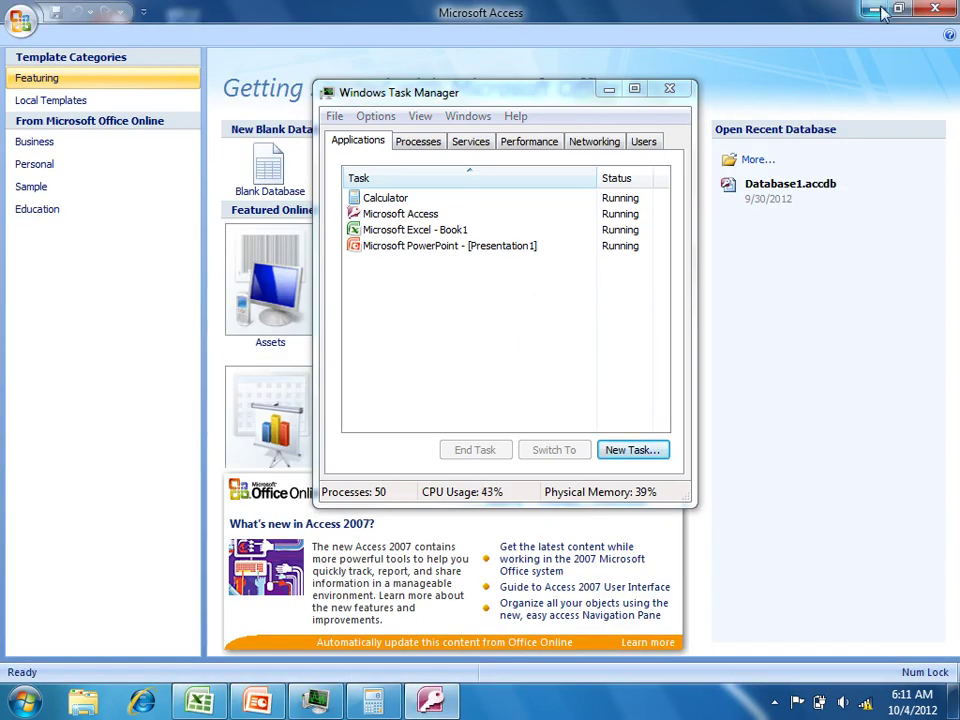
click(873, 10)
- Open D:\All Notes\Hardware Notes\Motherboard.pptx as a new task and minimize PowerPoint
click(647, 449)
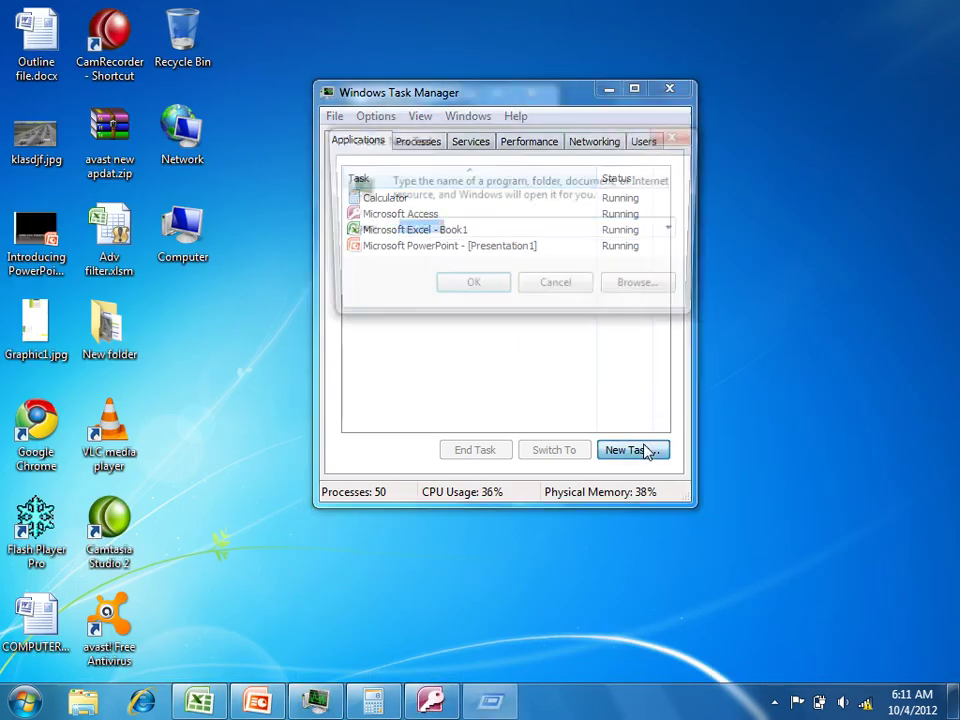
text(d)
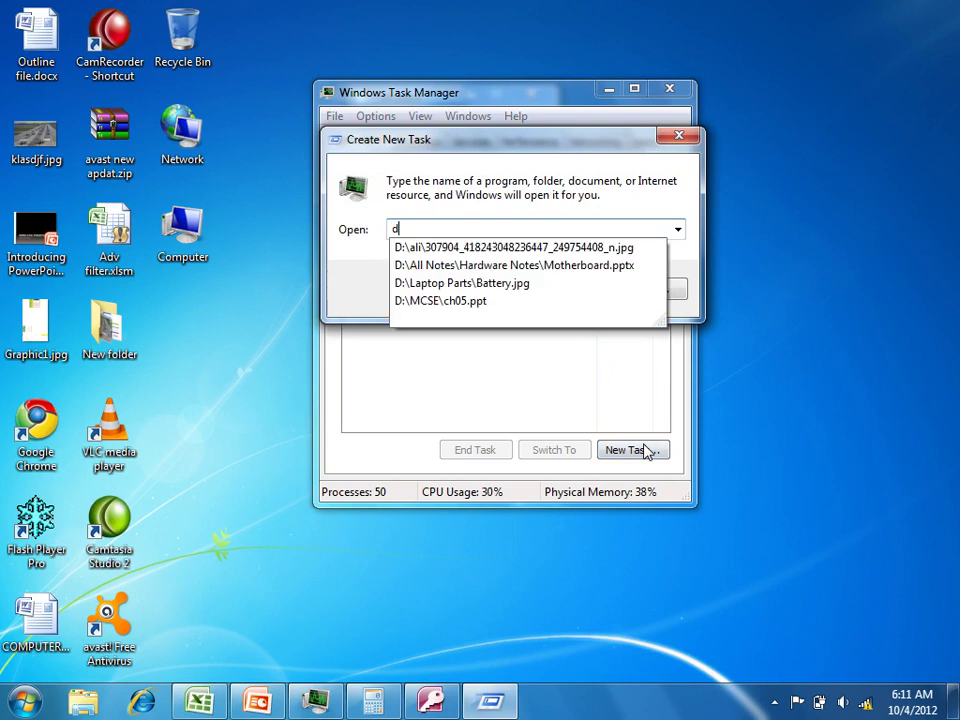
key(Down)
key(Down)
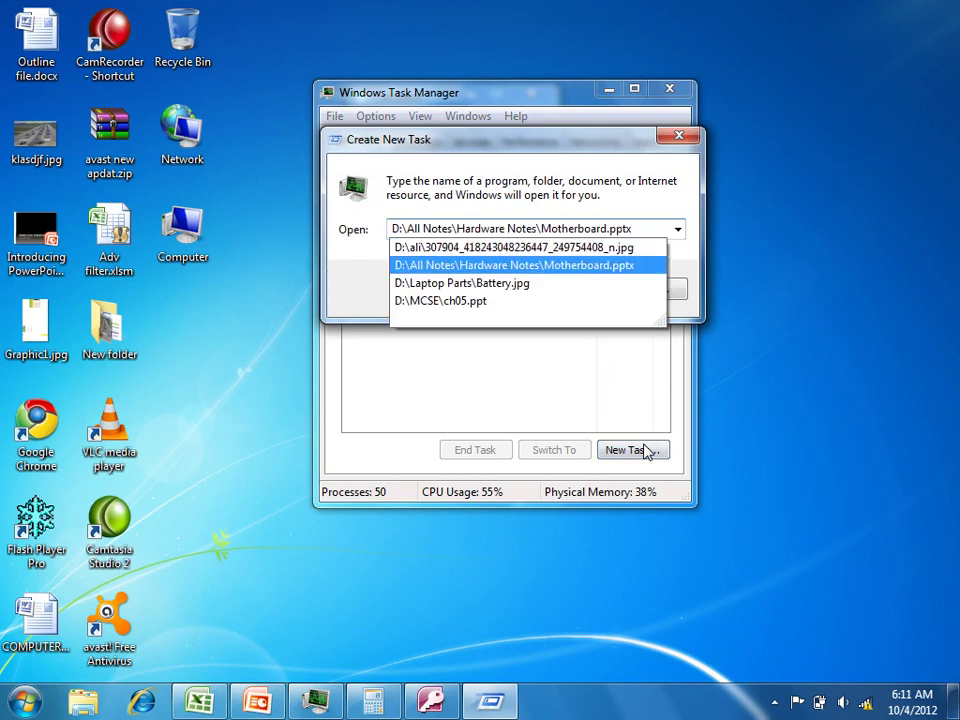
key(Return)
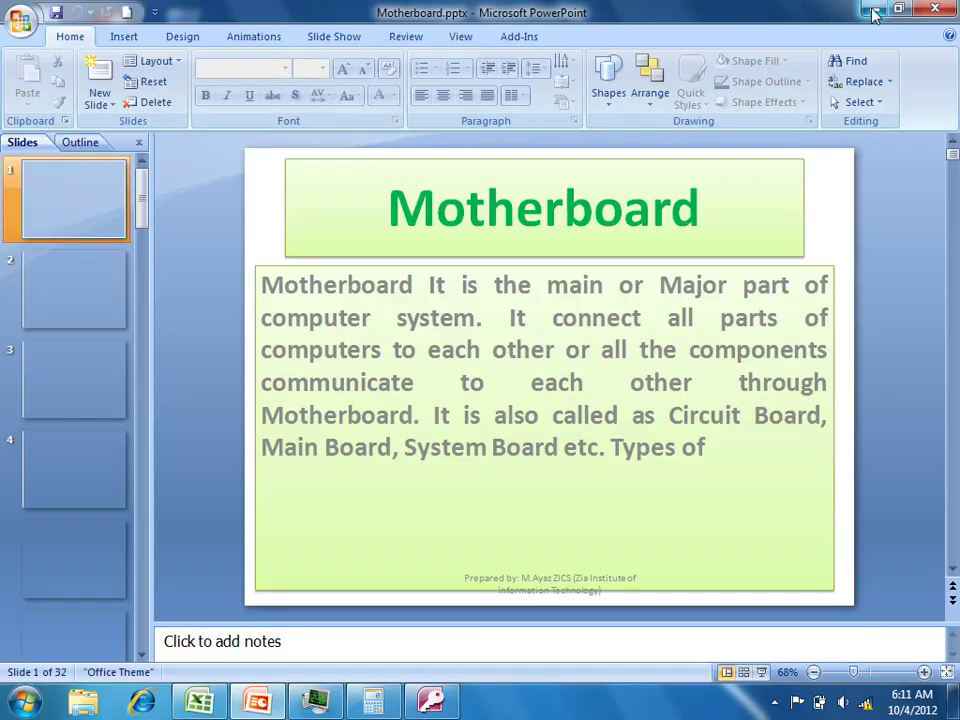
click(874, 10)
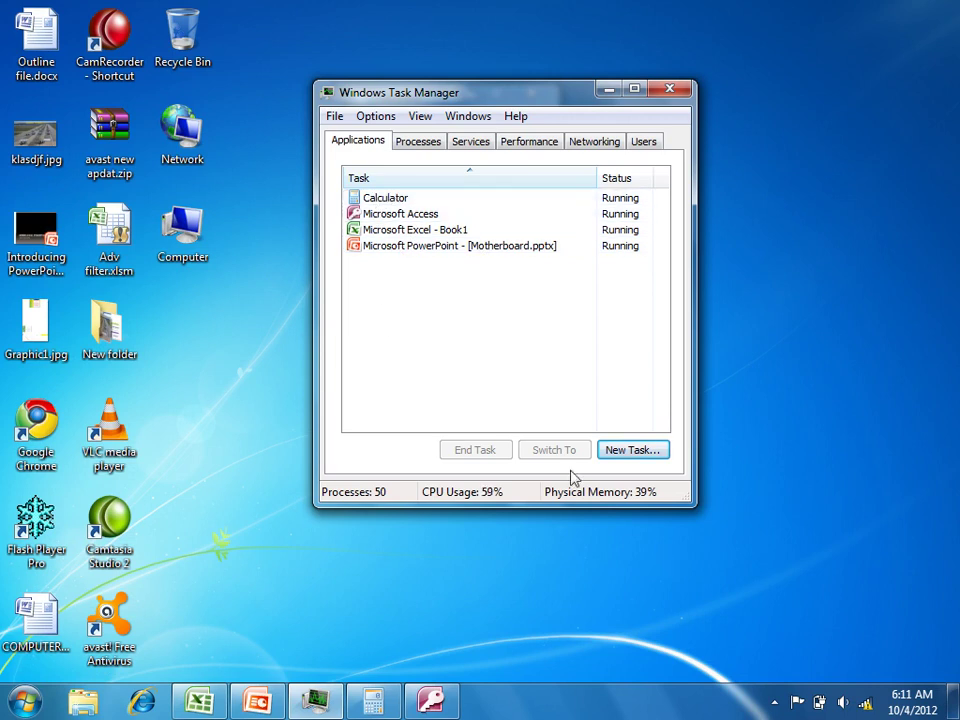
click(422, 246)
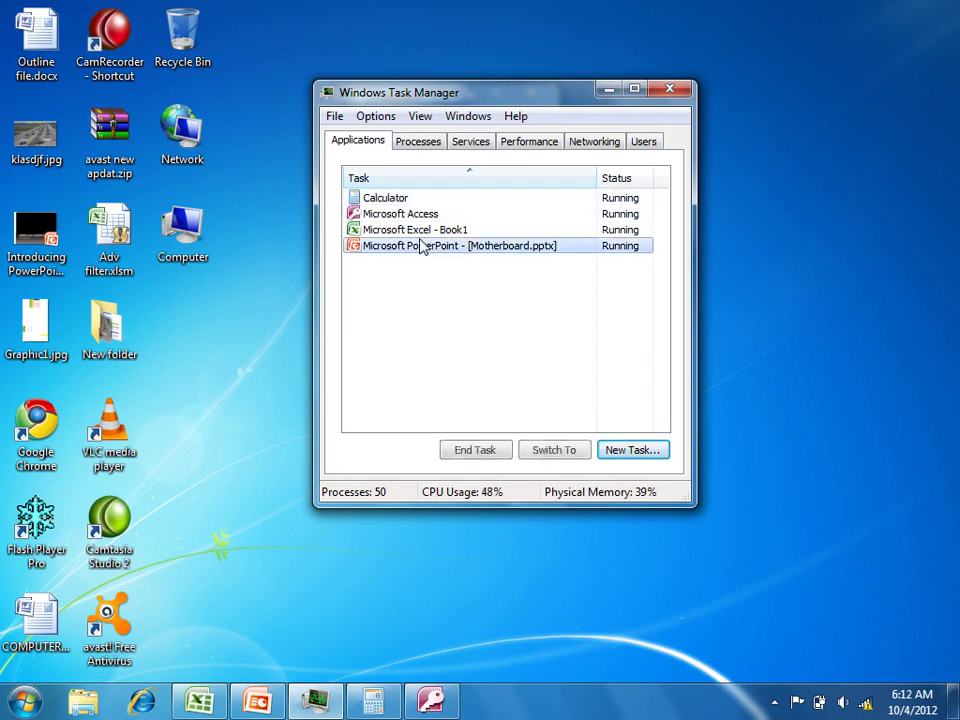
click(554, 452)
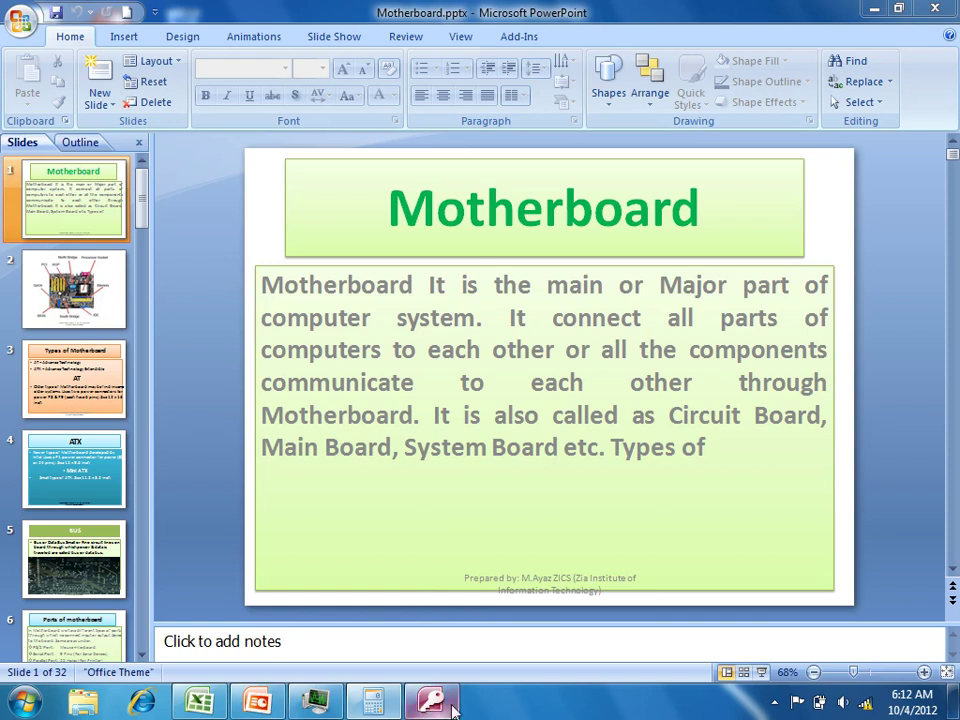
click(320, 708)
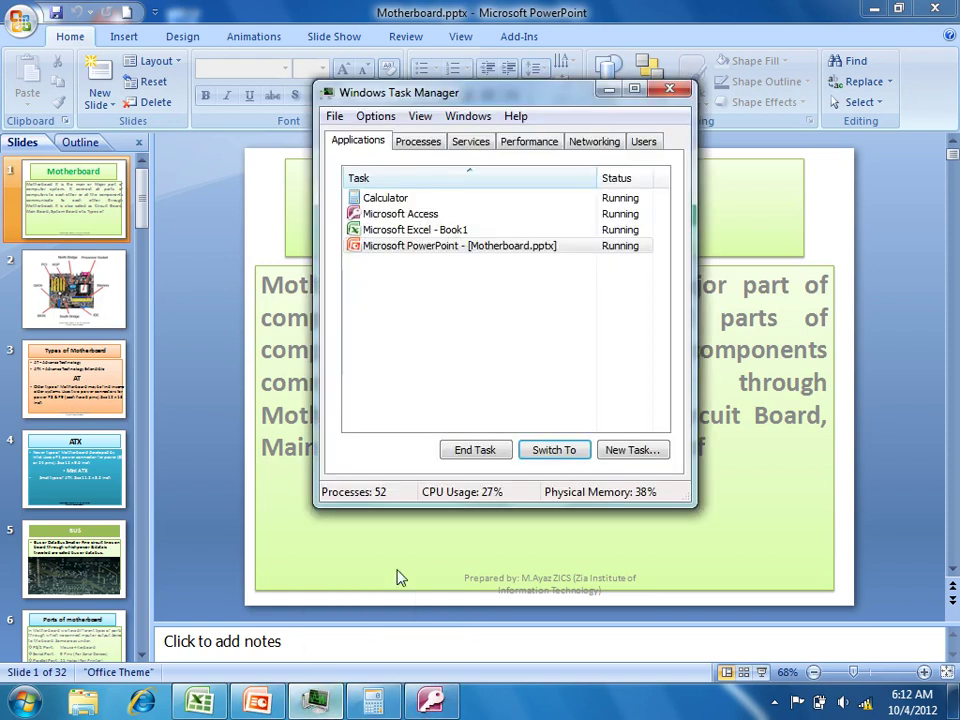
click(870, 10)
click(870, 10)
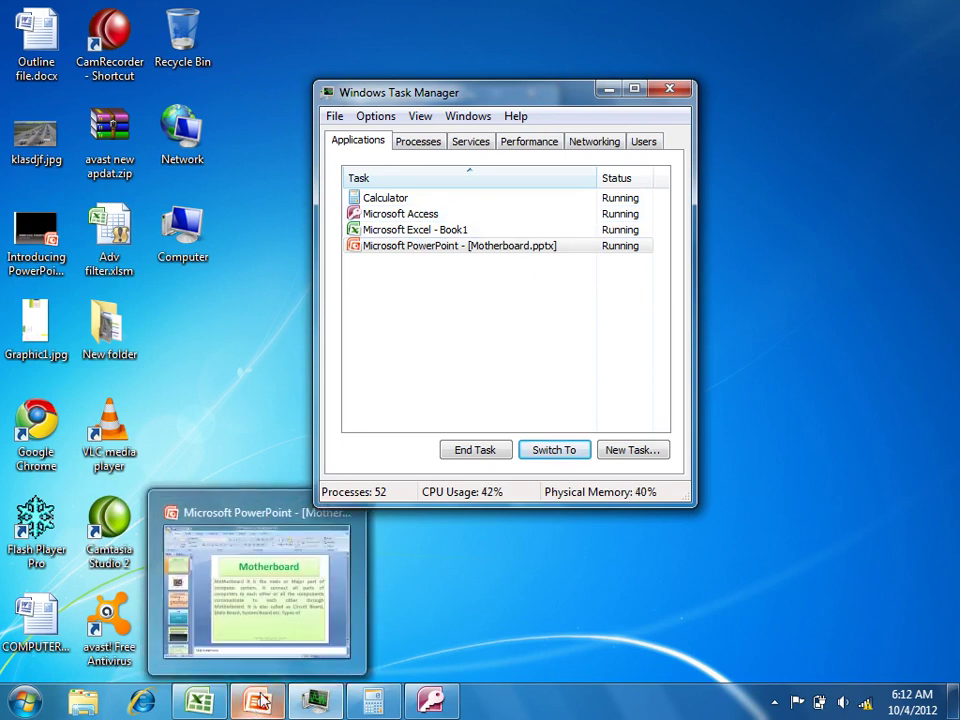
click(415, 338)
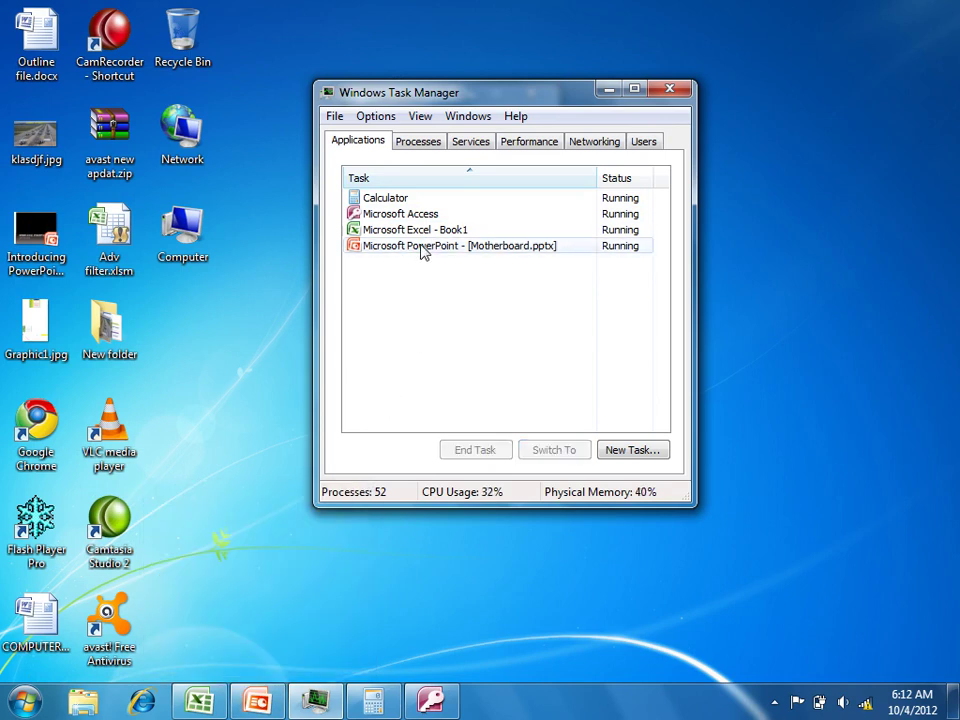
click(384, 200)
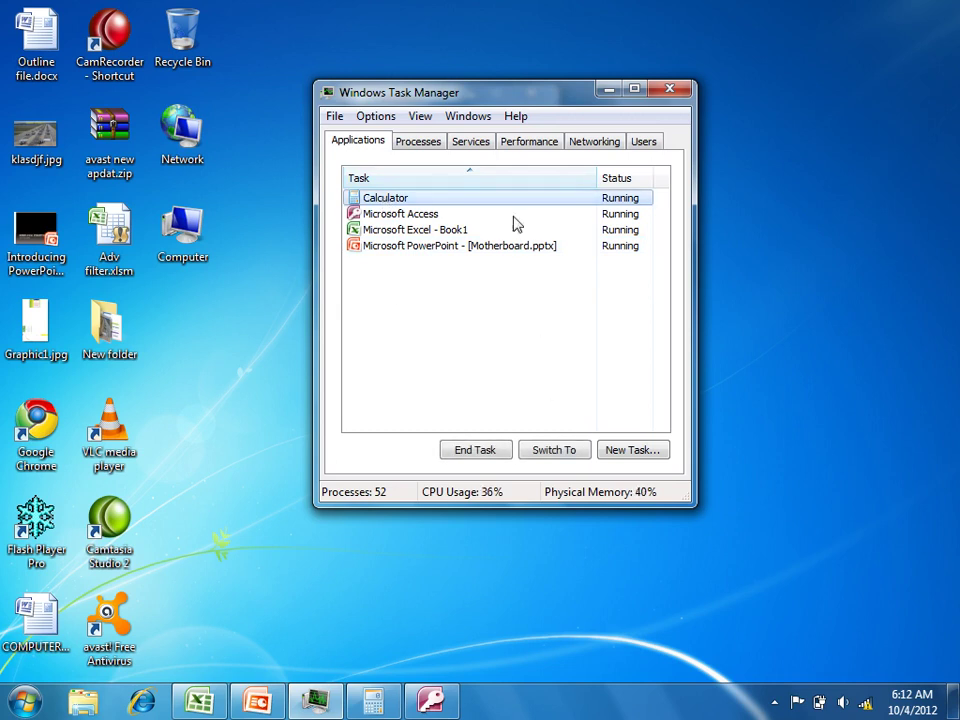
click(556, 450)
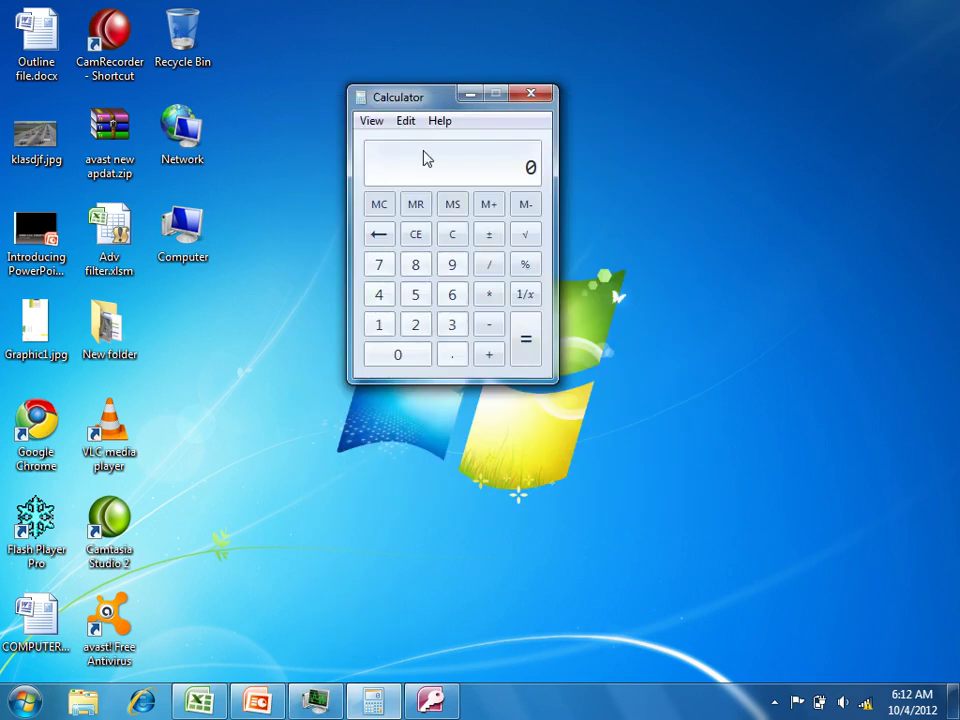
click(335, 705)
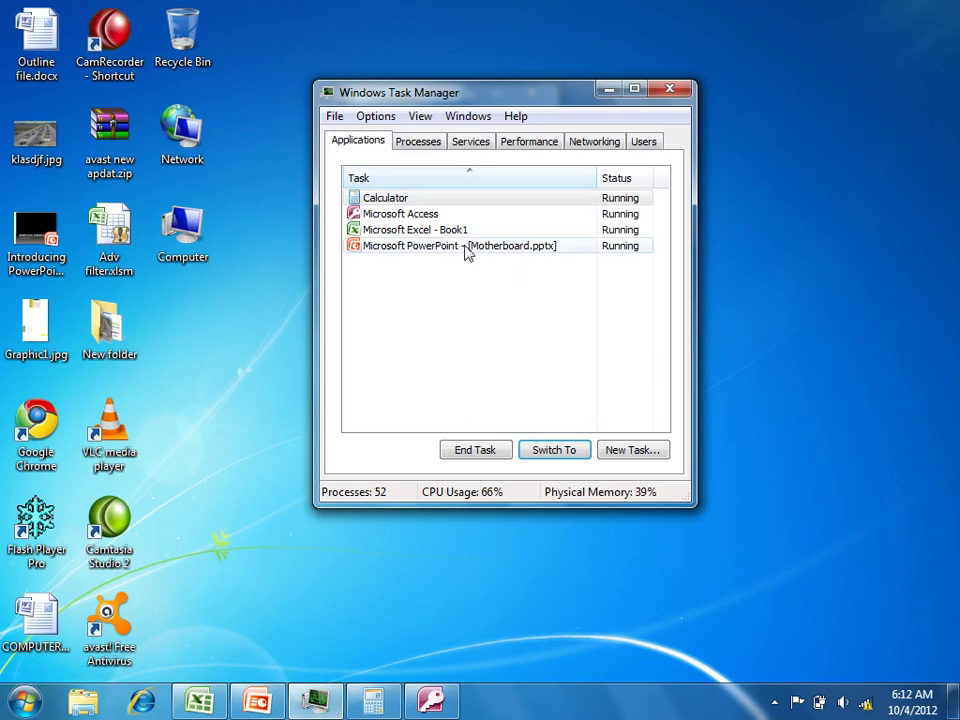
click(391, 231)
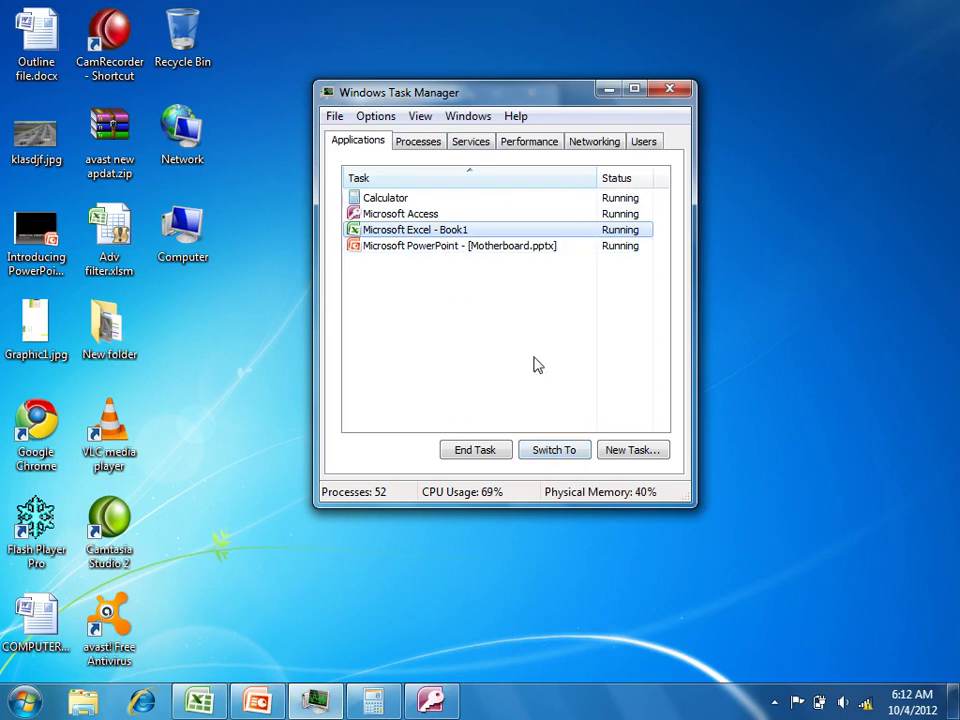
click(566, 450)
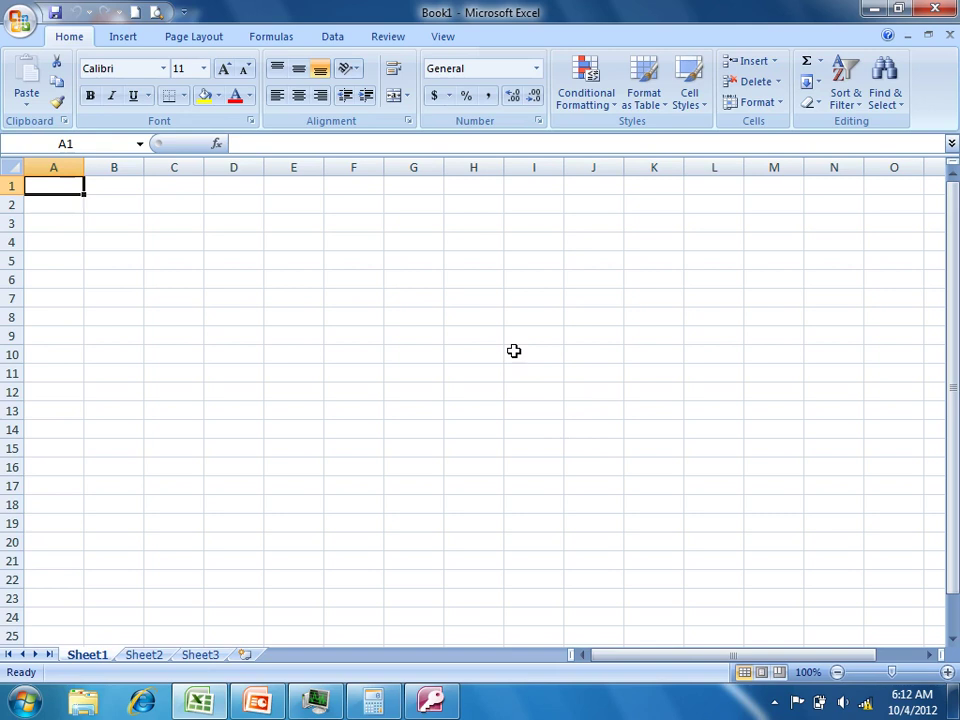
click(874, 11)
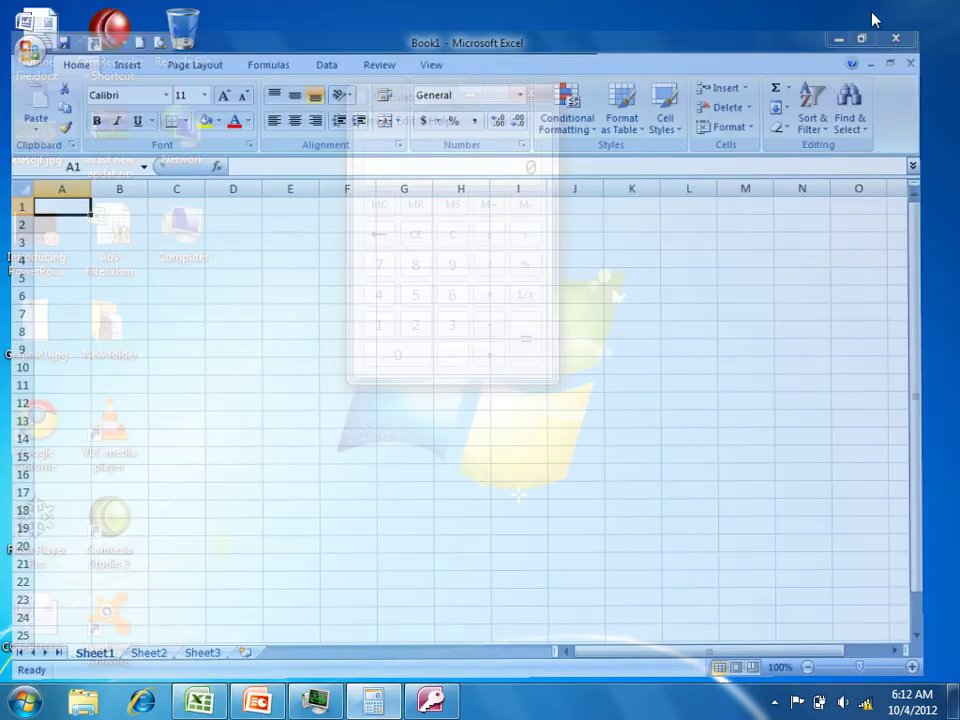
click(491, 96)
click(318, 703)
drag(488, 103, 480, 104)
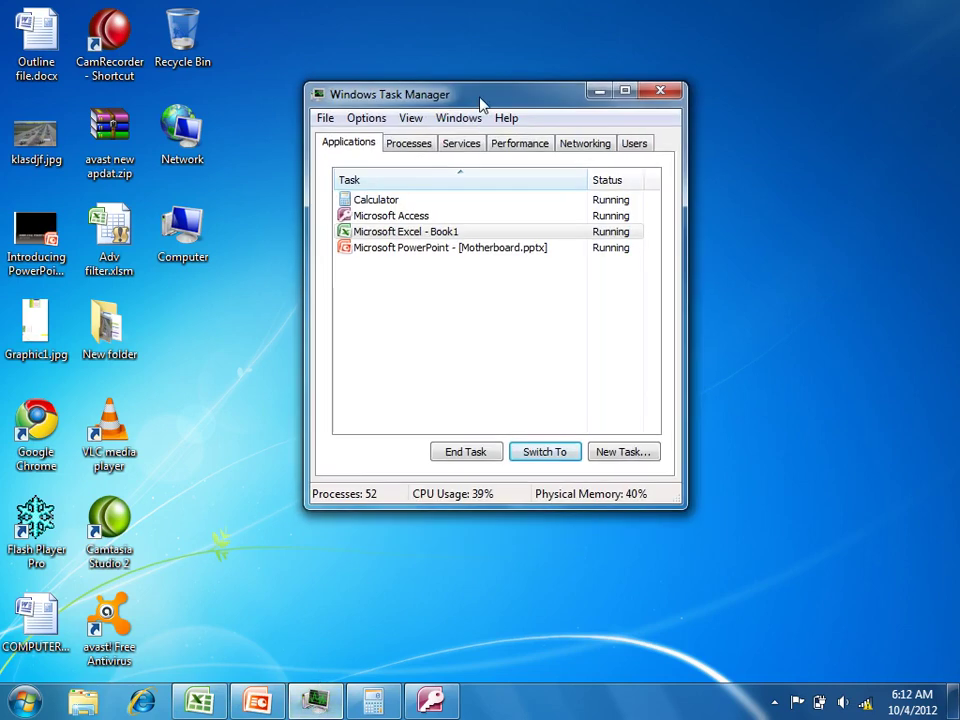
click(409, 145)
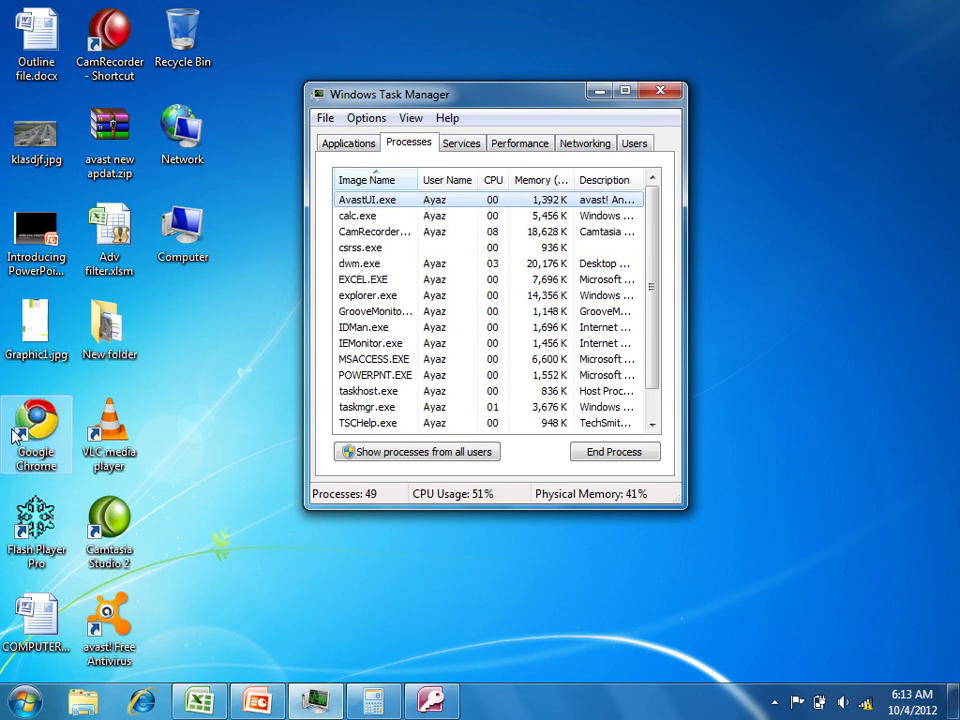
- Open avast! Free Antivirus from its desktop shortcut, start a quick scan, and minimize it
click(124, 626)
right_click(124, 626)
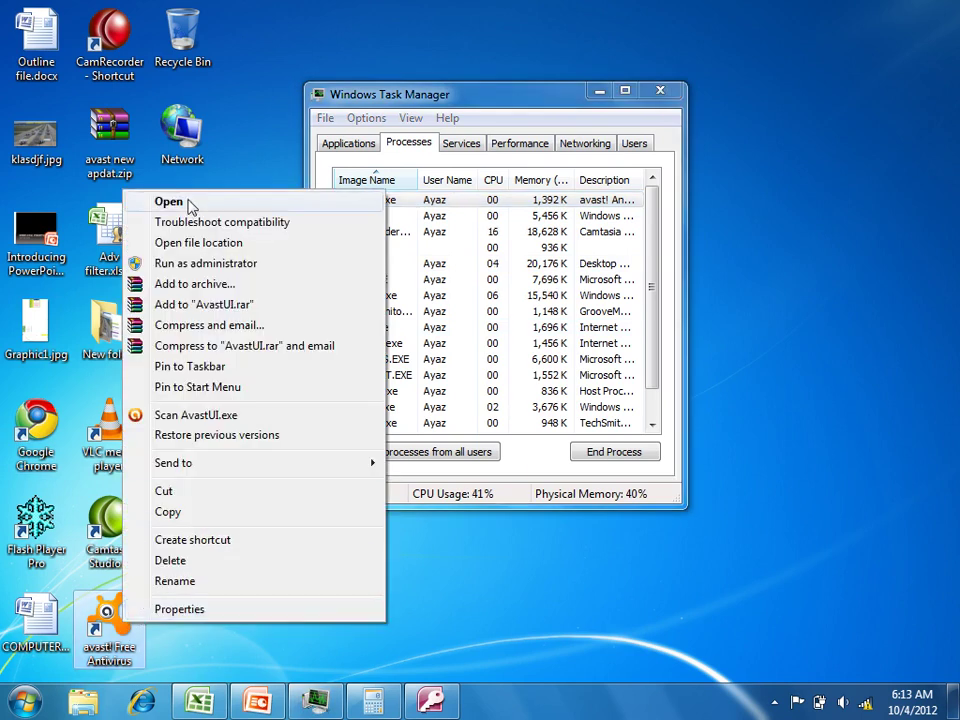
click(189, 206)
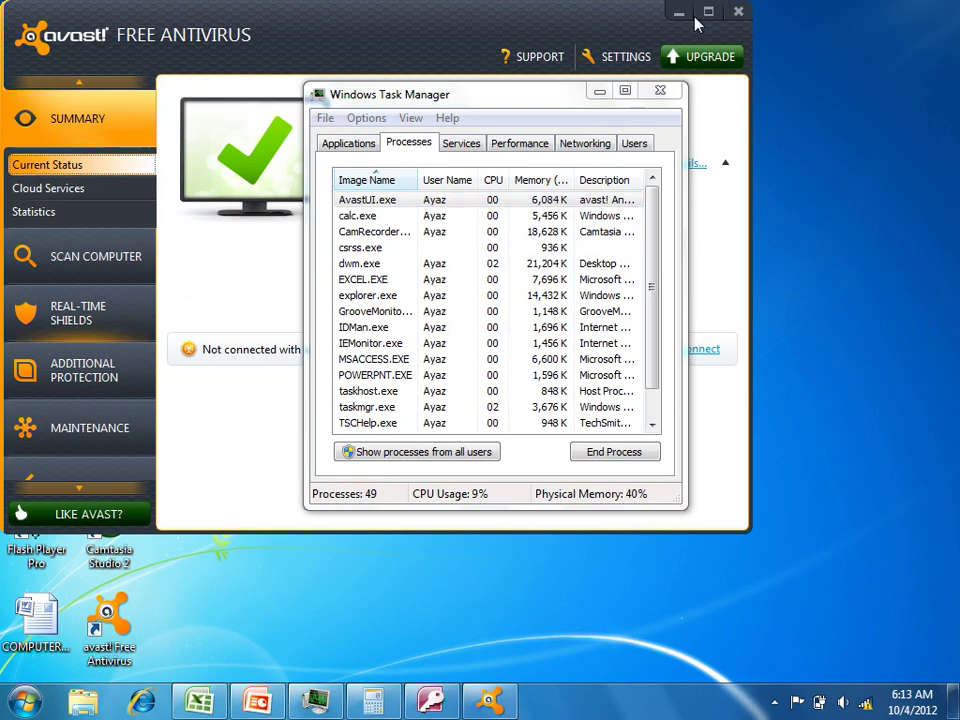
click(697, 24)
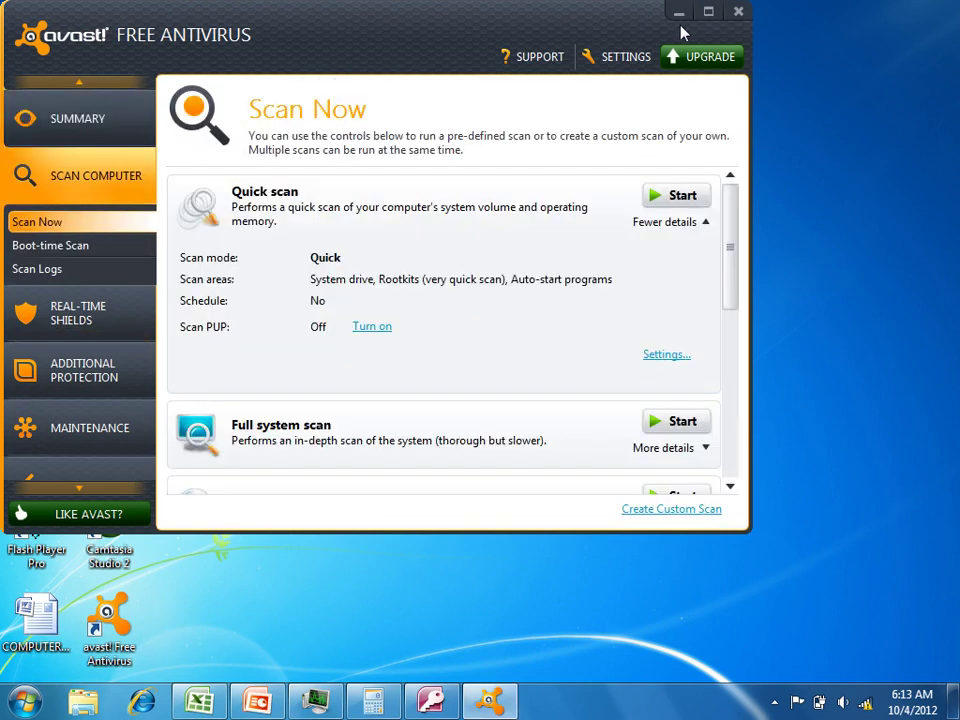
click(684, 194)
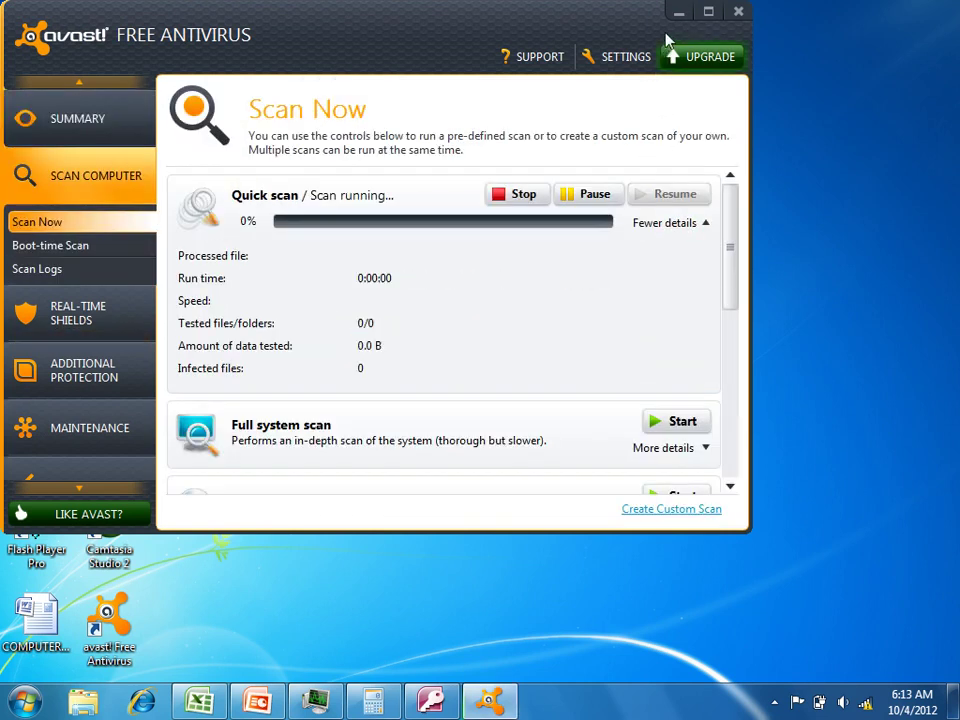
click(679, 14)
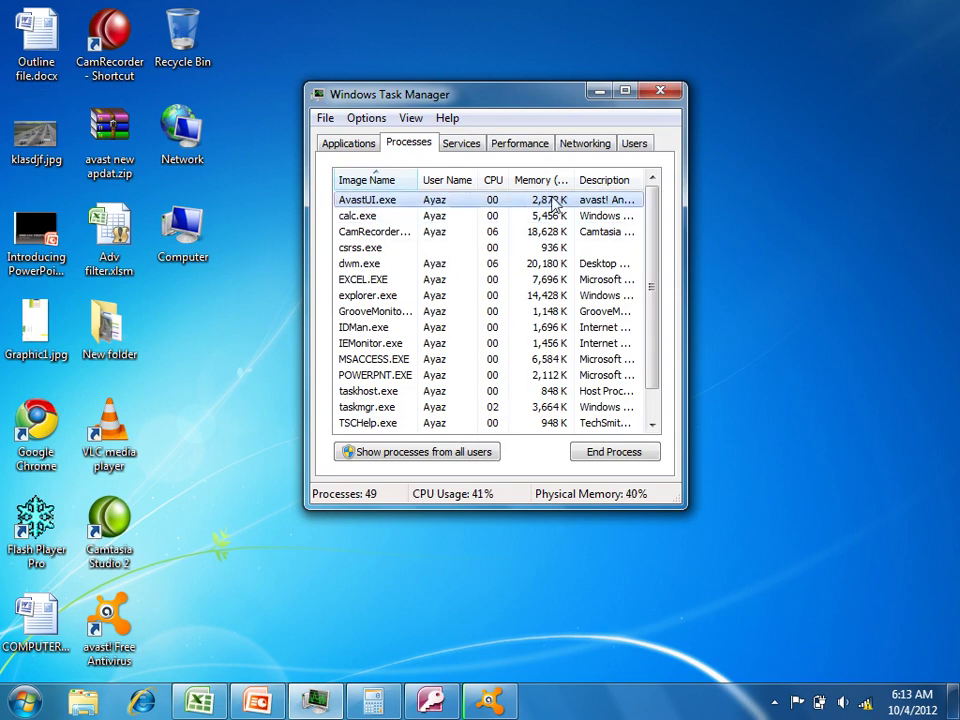
- Restore the avast window, drag it aside, and close its main window
click(489, 700)
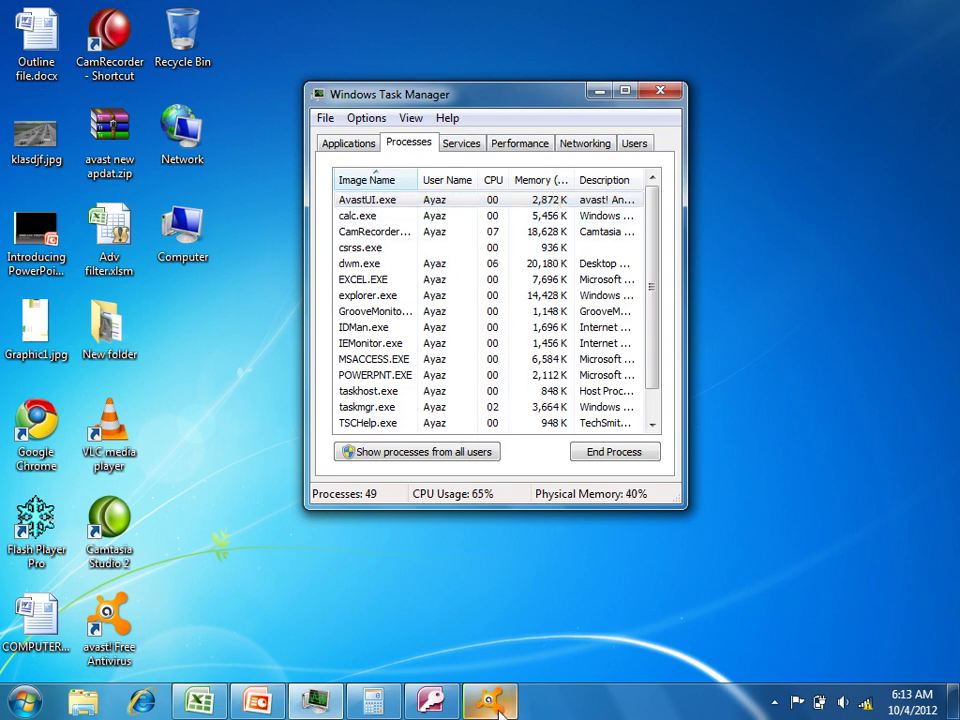
drag(536, 32, 679, 268)
drag(492, 289, 542, 382)
drag(693, 378, 656, 298)
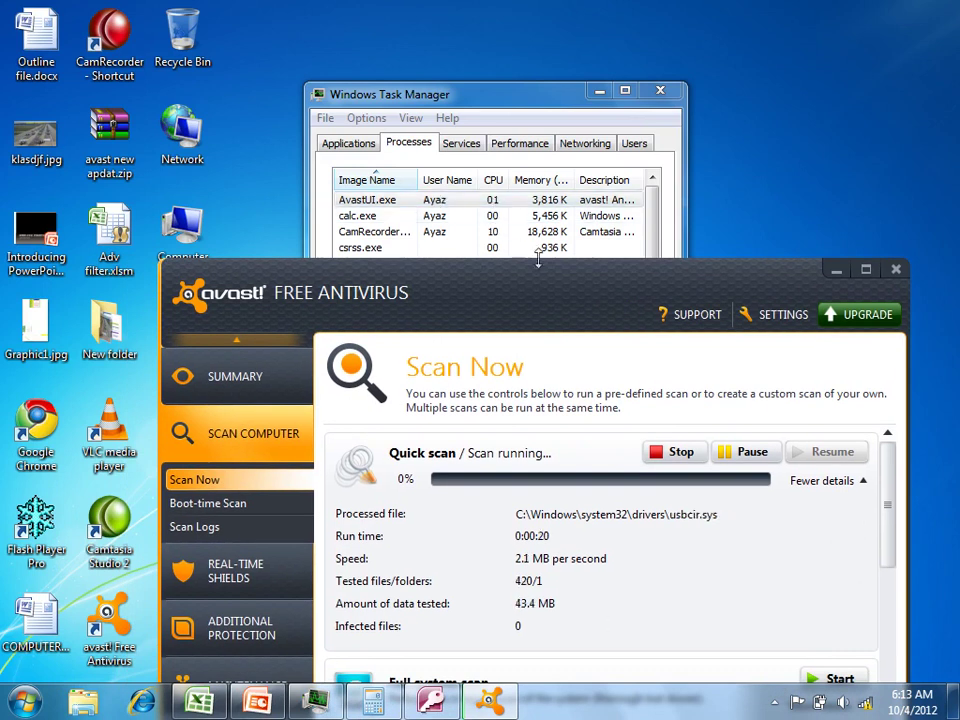
drag(568, 302, 533, 280)
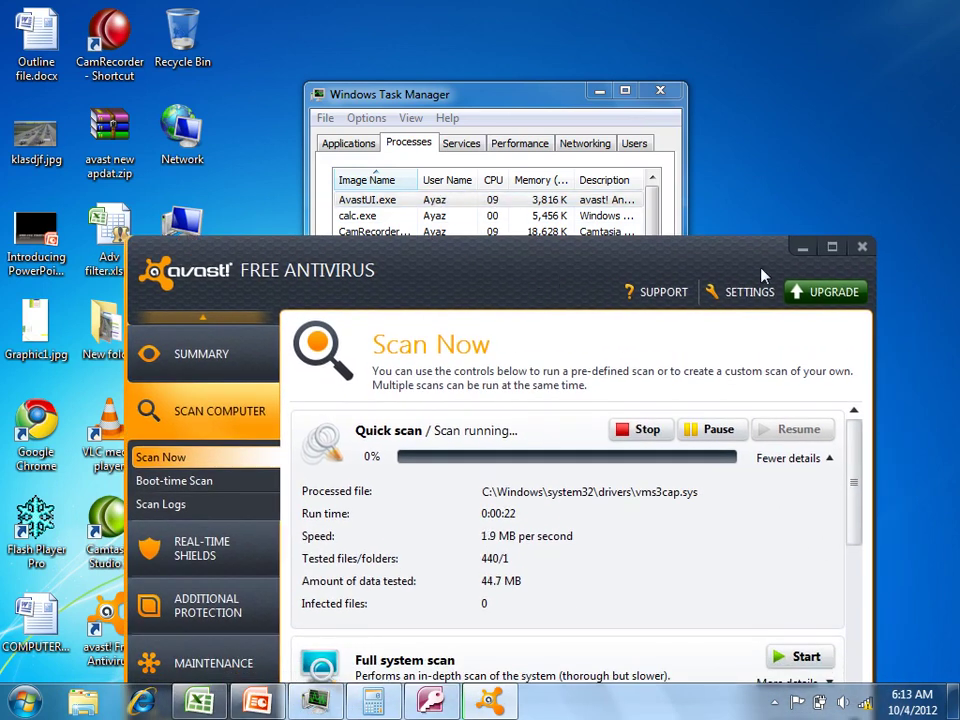
click(862, 248)
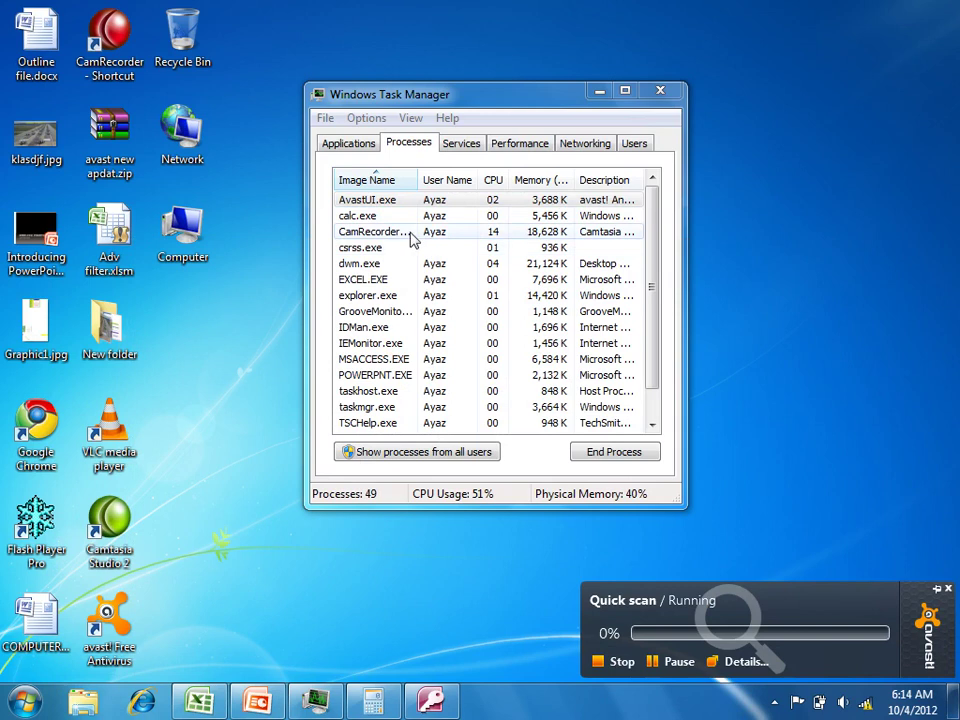
- Stop the avast quick scan from its tray notification, dismiss it, and select EXCEL.EXE
click(425, 218)
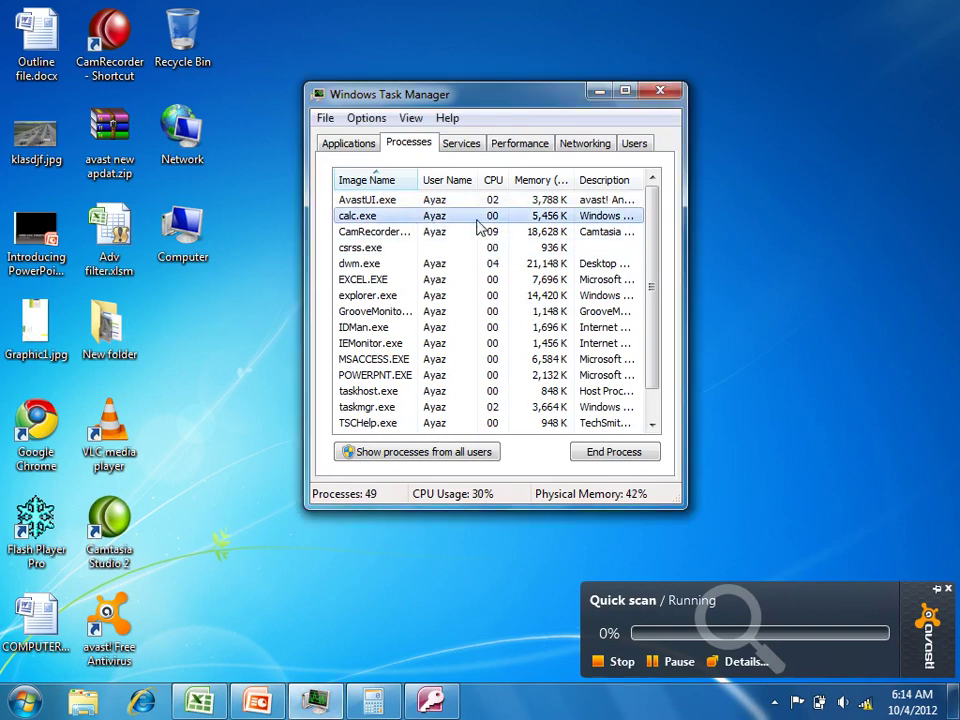
click(380, 234)
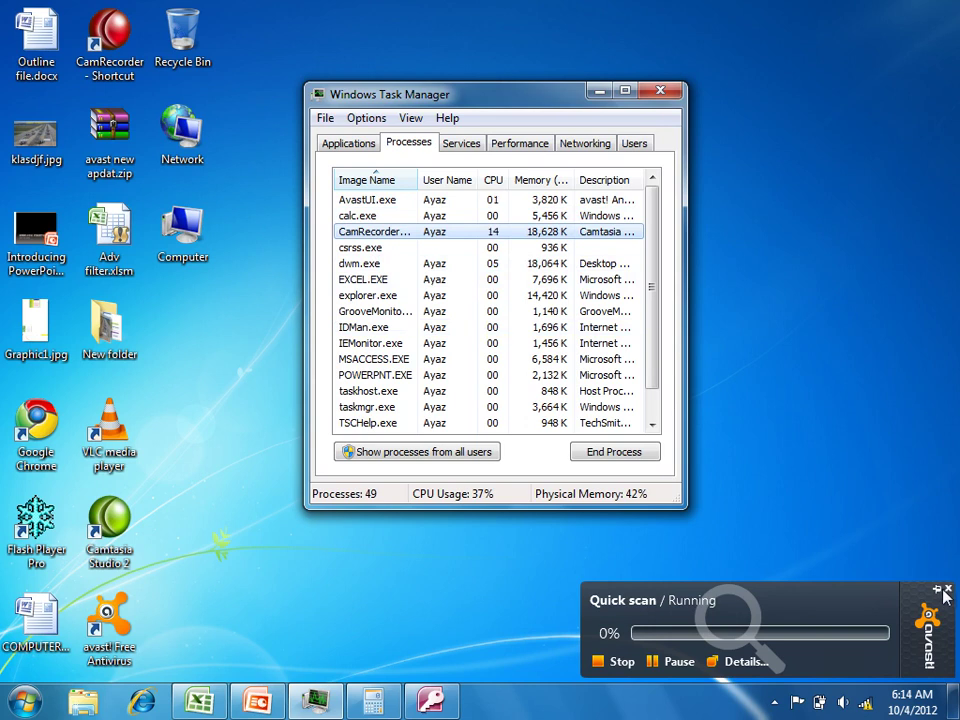
click(616, 661)
click(950, 592)
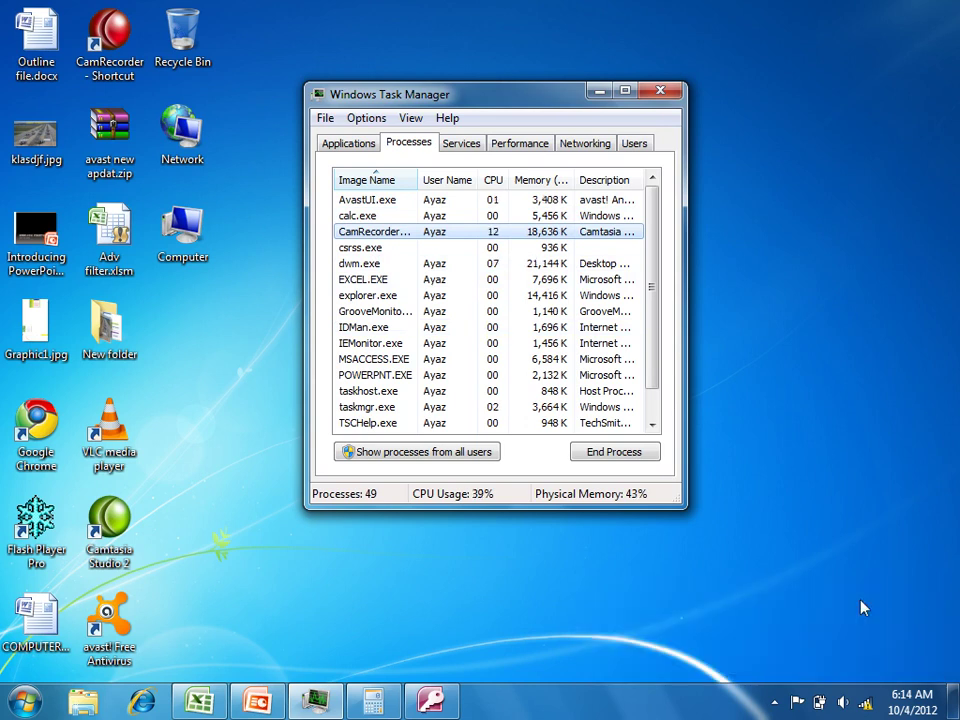
click(774, 701)
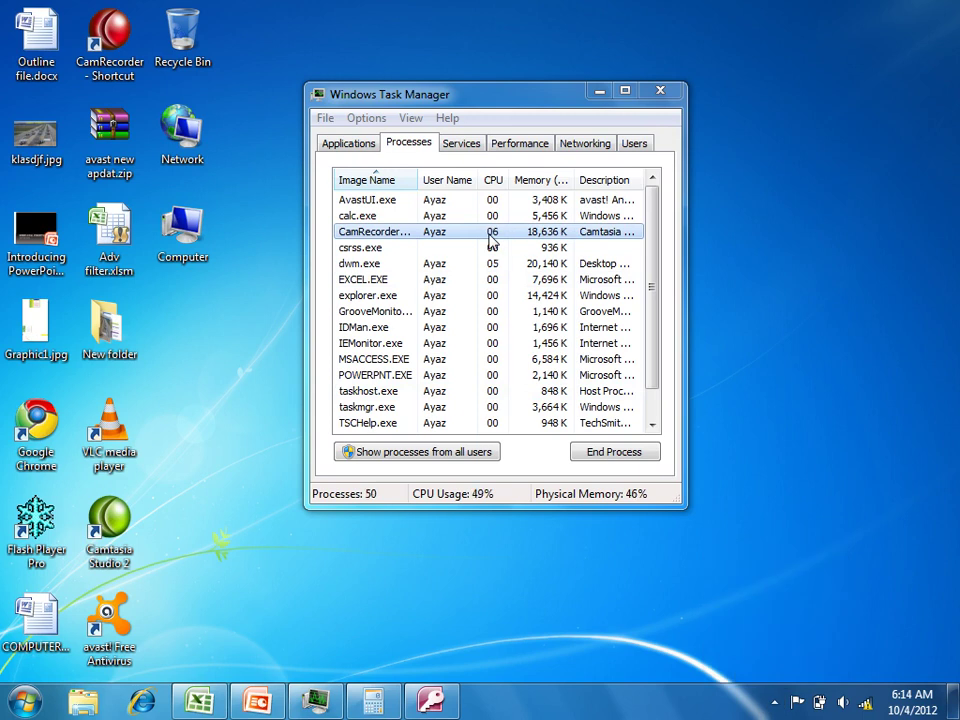
click(385, 284)
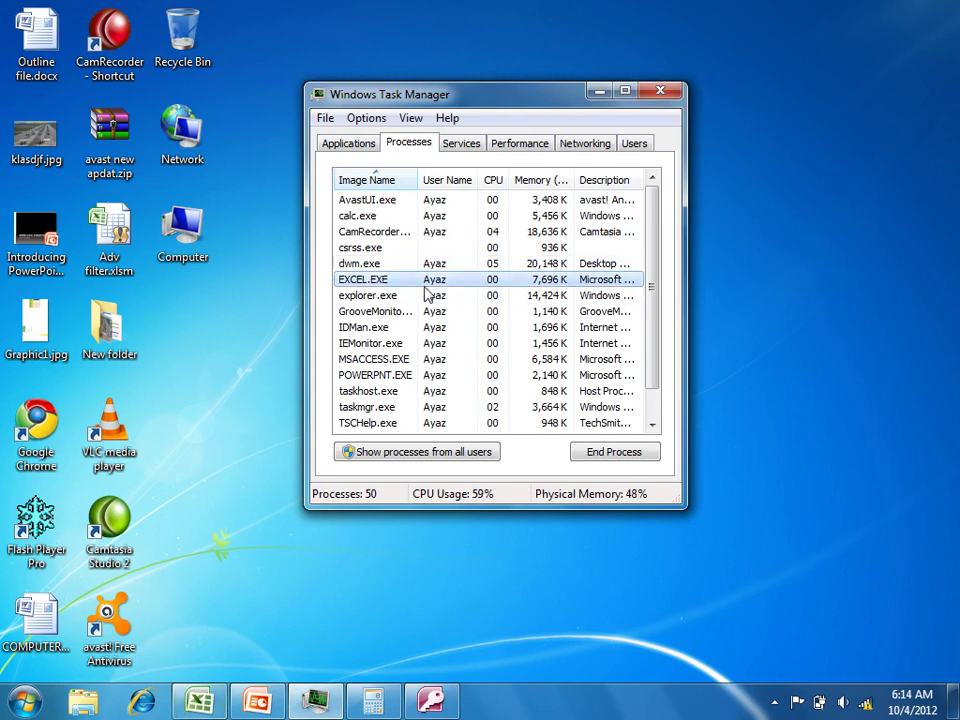
- End the EXCEL.EXE process and confirm in the dialog
click(625, 455)
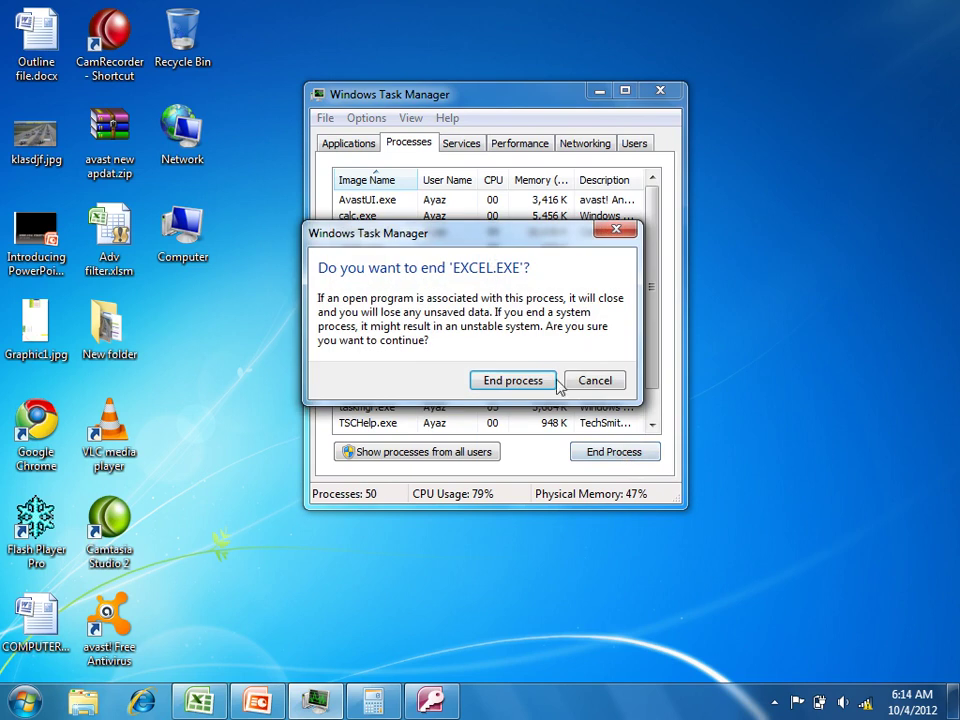
click(521, 388)
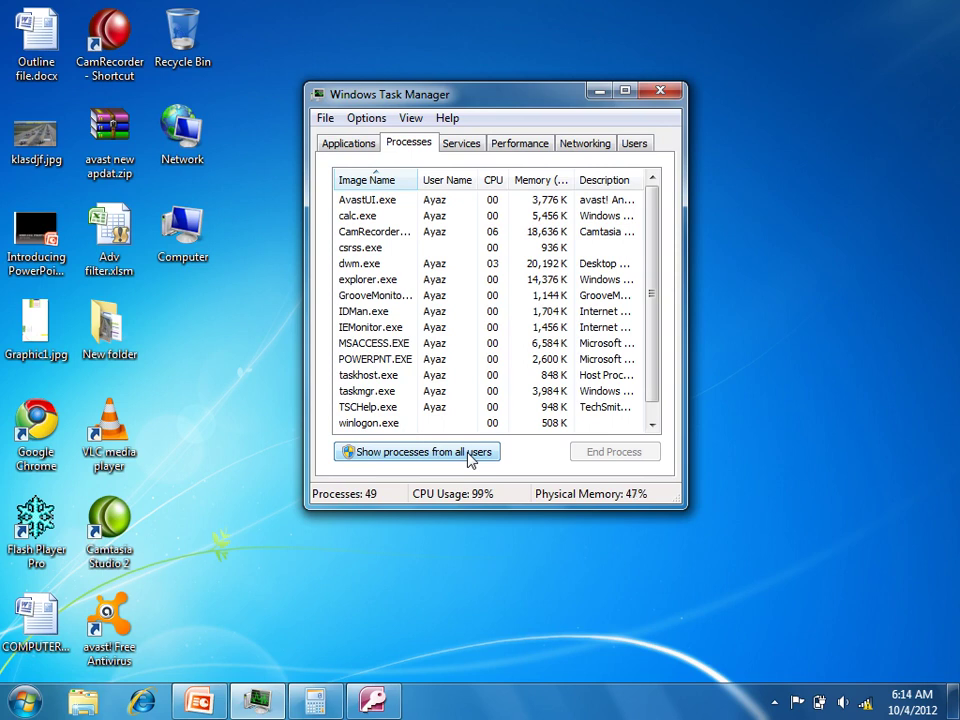
- Turn on 'Show processes from all users' and scroll through the SYSTEM and service entries
click(456, 455)
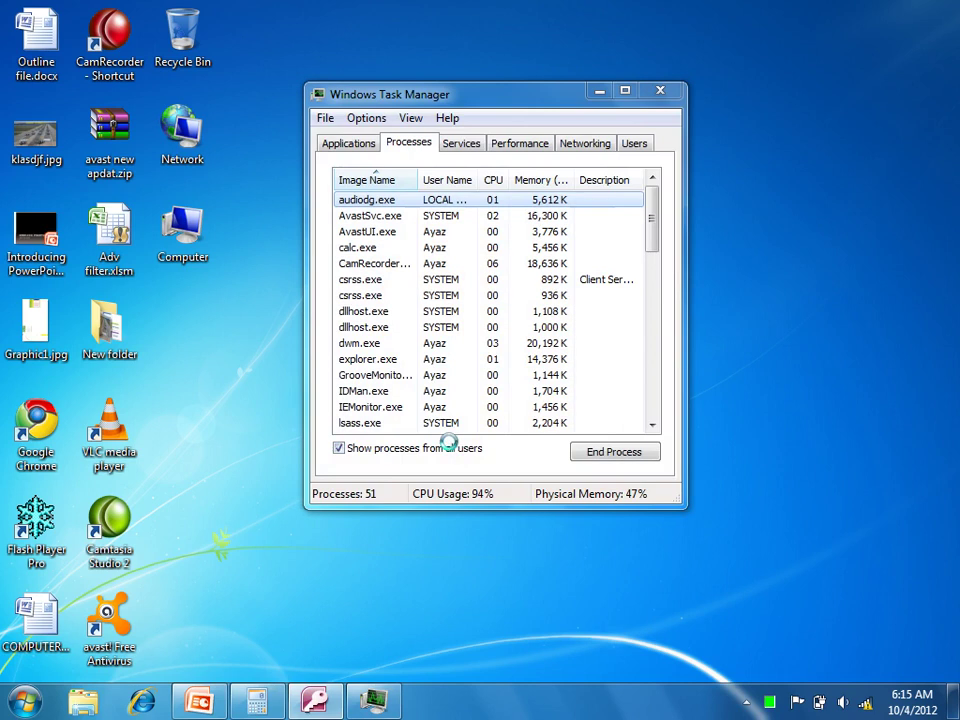
mouse_move(656, 208)
mouse_down()
mouse_move(649, 381)
mouse_move(651, 185)
mouse_up()
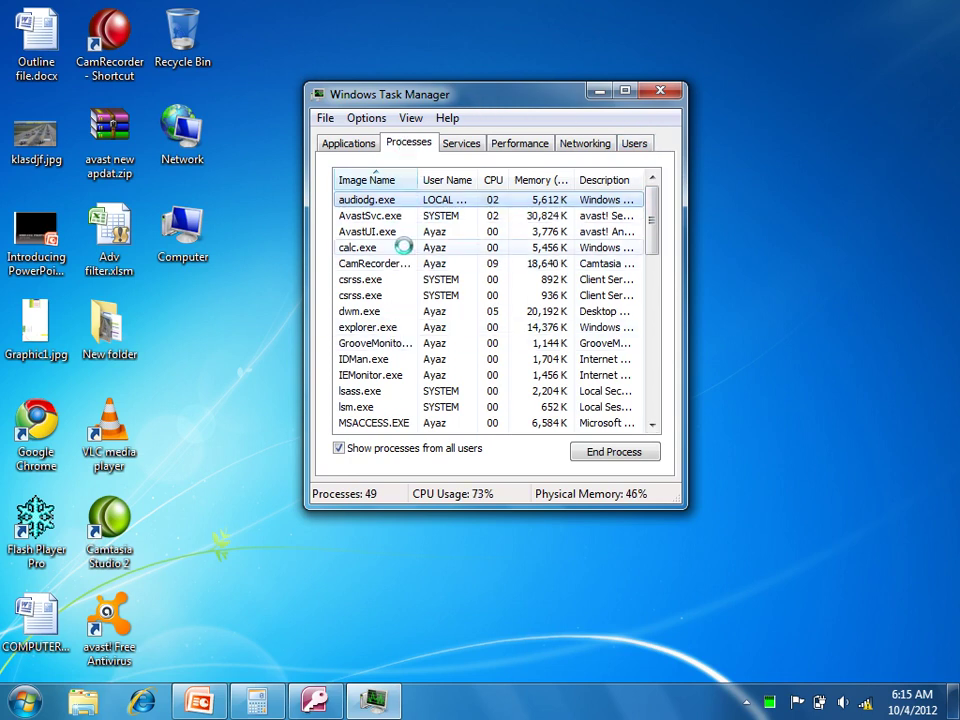
- Show the CPU and memory graphs on the Performance tab, then open the Start menu
click(528, 141)
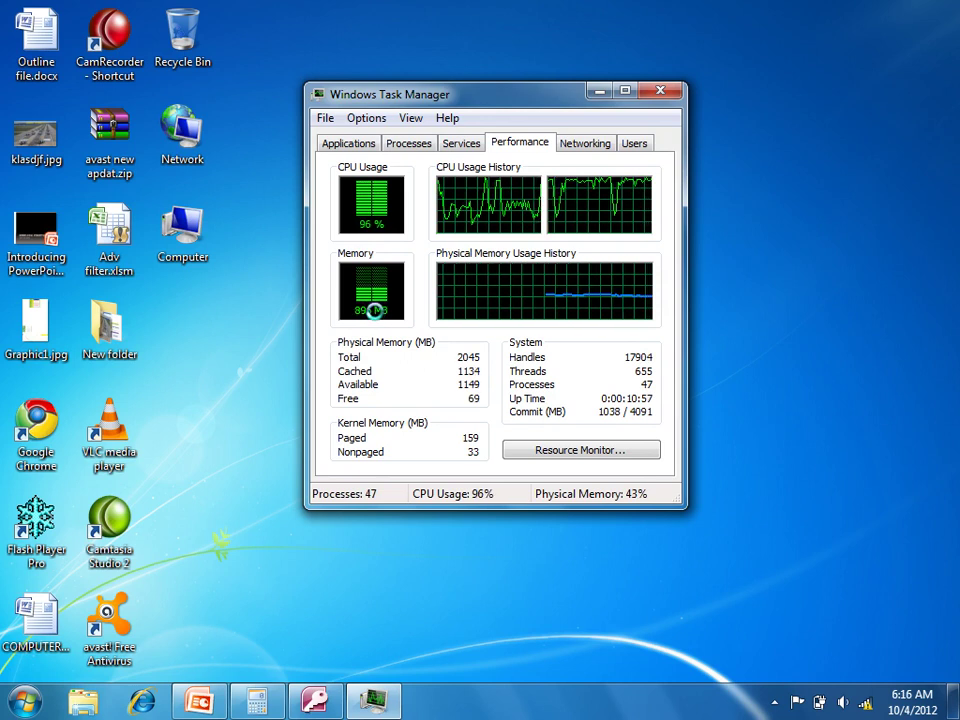
click(30, 712)
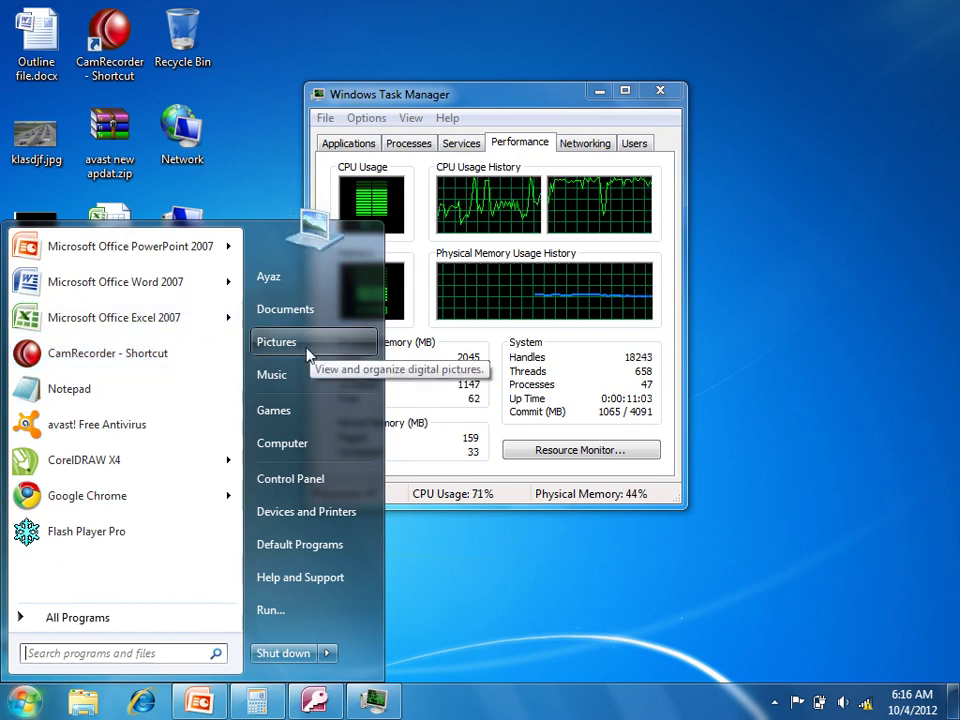
- Play Wildlife.wmv from Documents > Videos > Sample Videos in VLC, declining the update and minimizing VLC
click(300, 311)
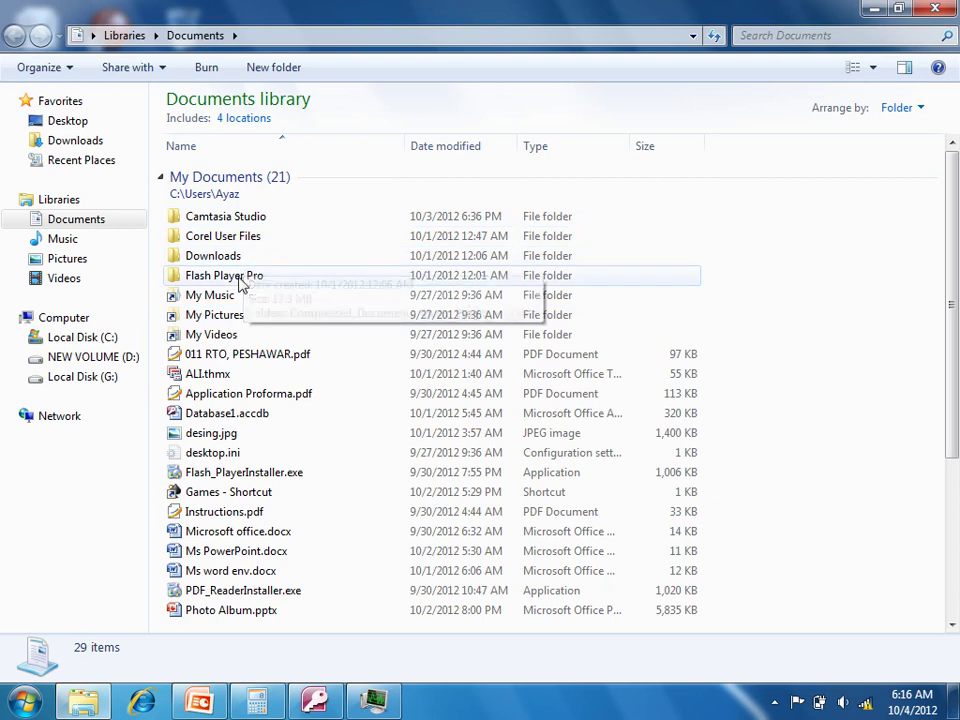
click(58, 280)
double_click(216, 223)
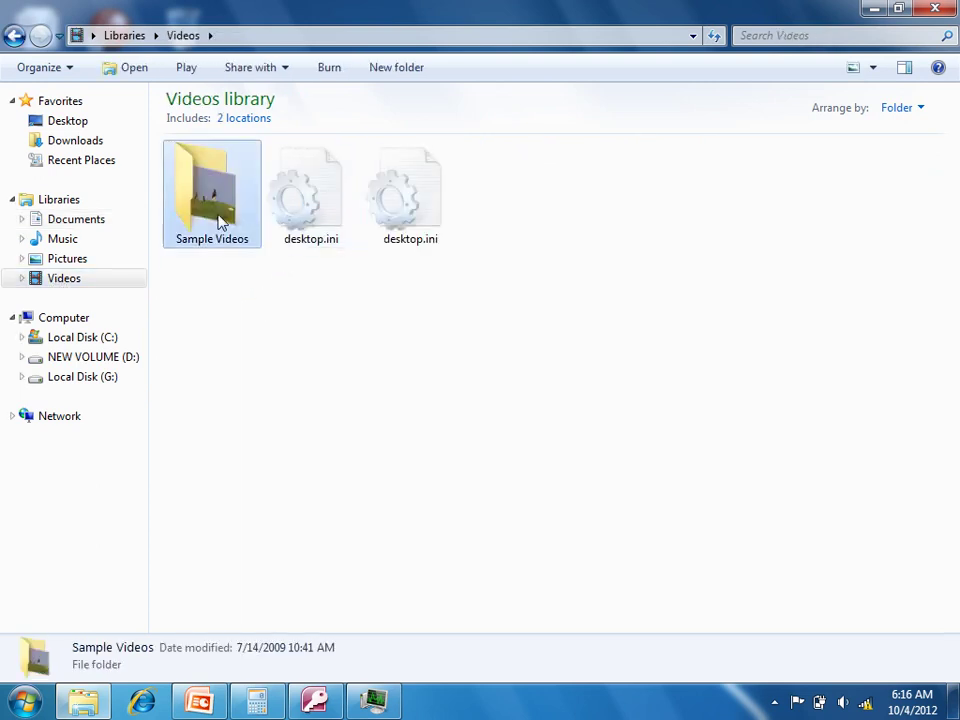
right_click(305, 195)
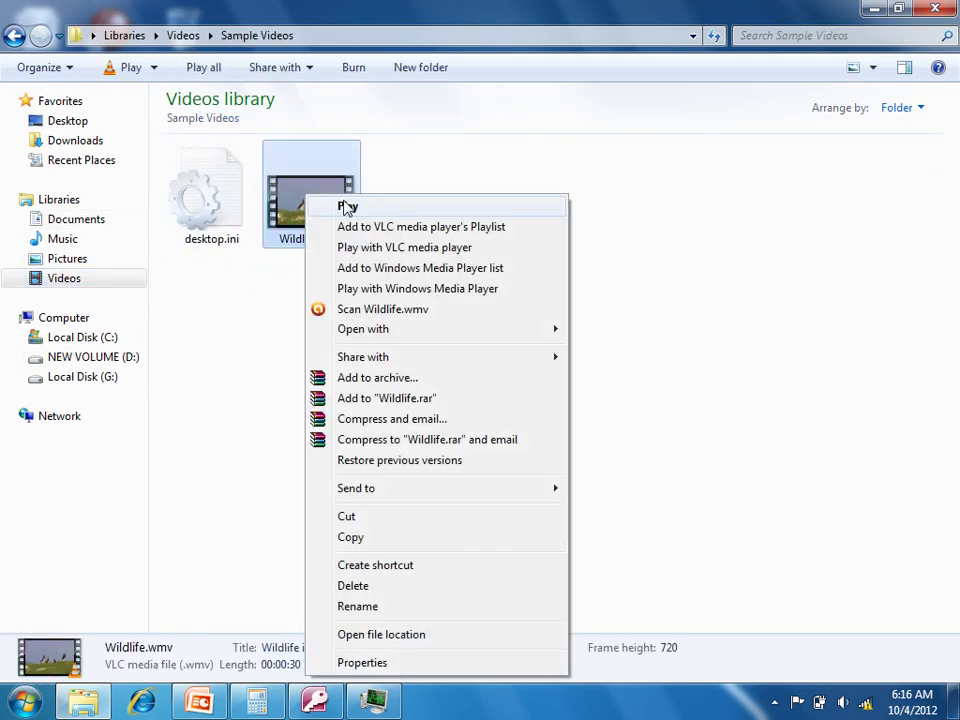
click(320, 201)
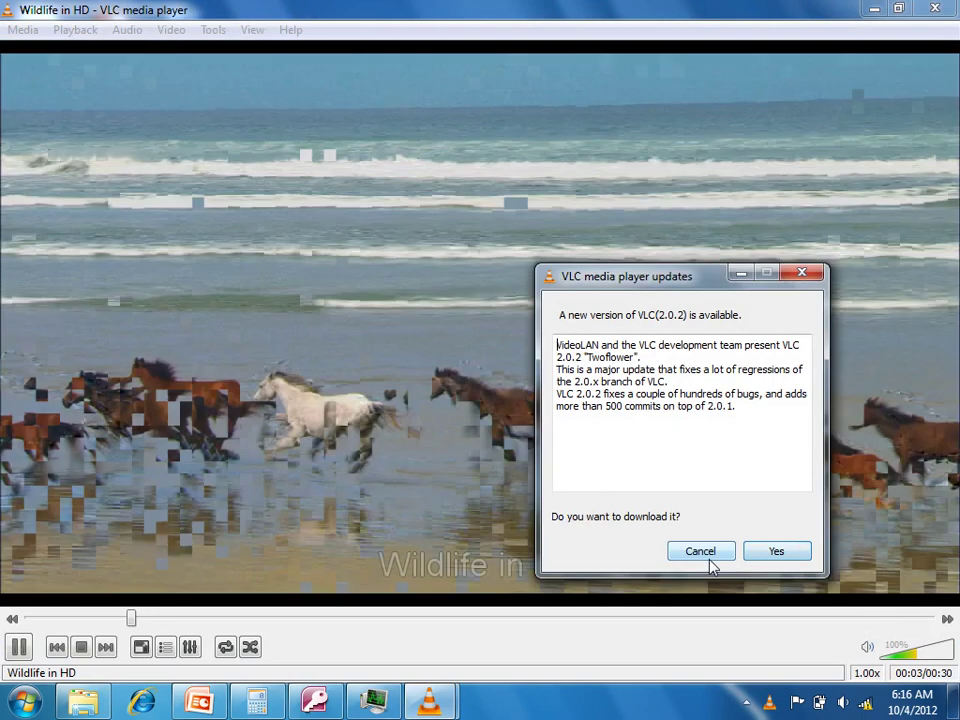
click(708, 562)
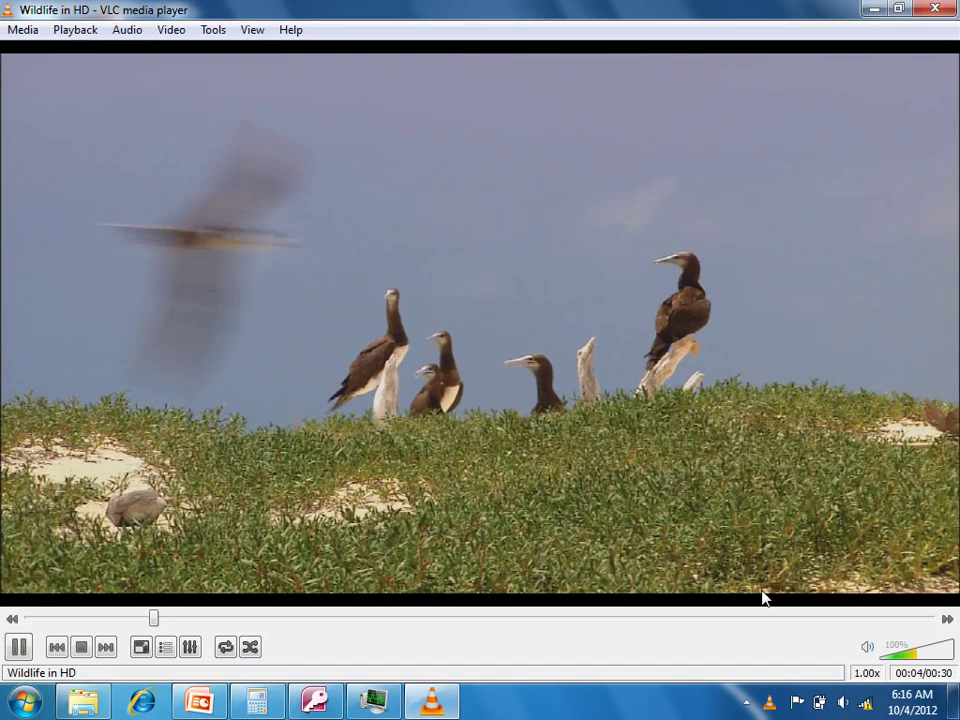
click(873, 10)
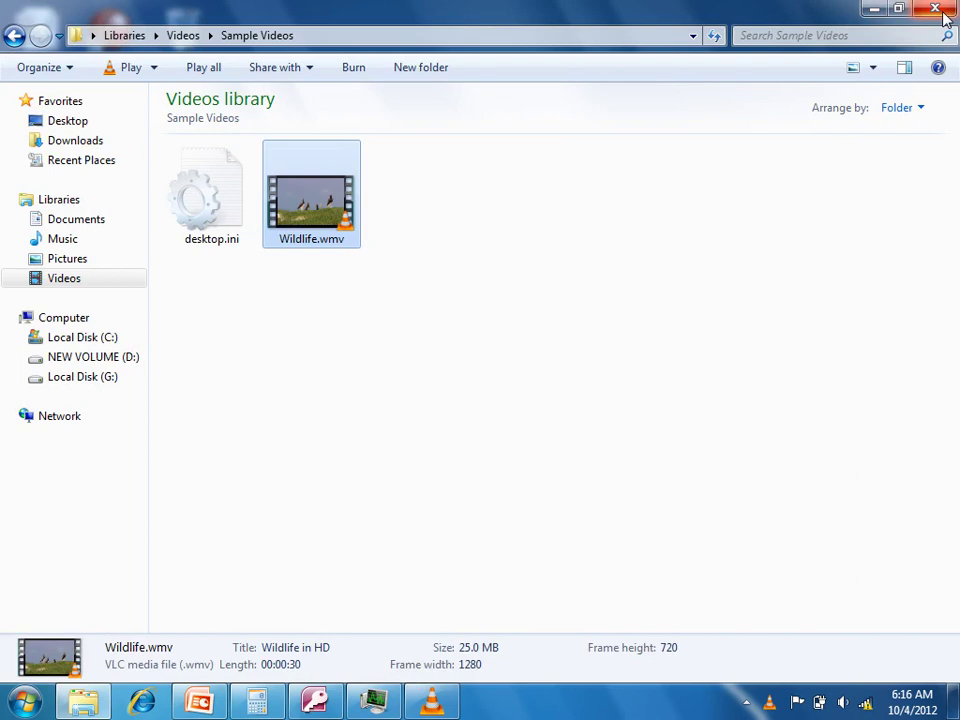
- Close the Sample Videos window, then close VLC, Access, Calculator and PowerPoint from their taskbar jump lists
click(935, 9)
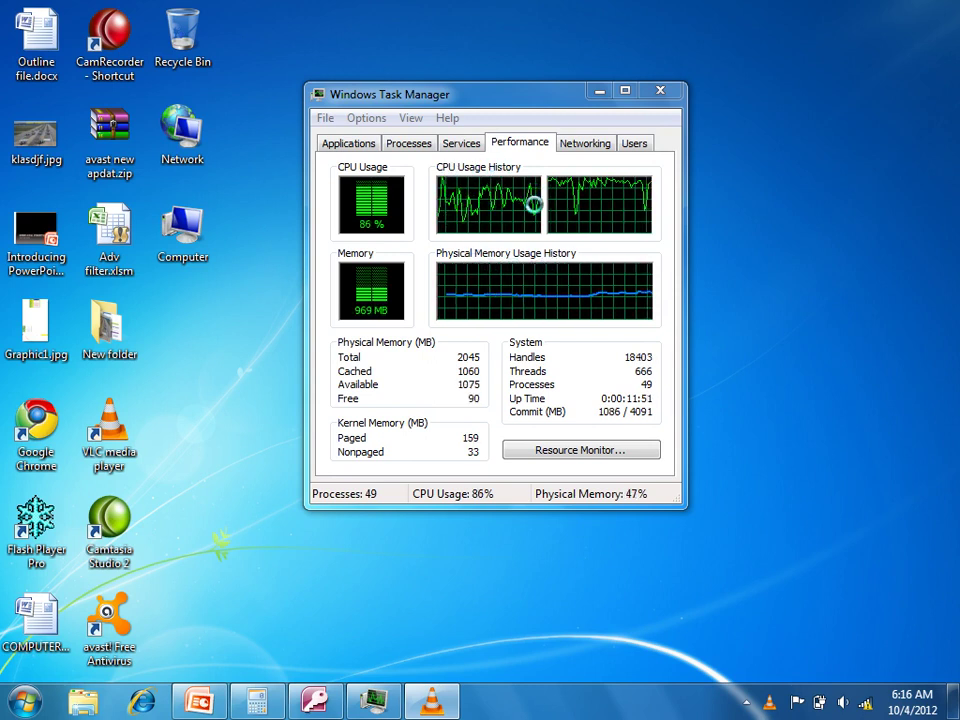
right_click(431, 701)
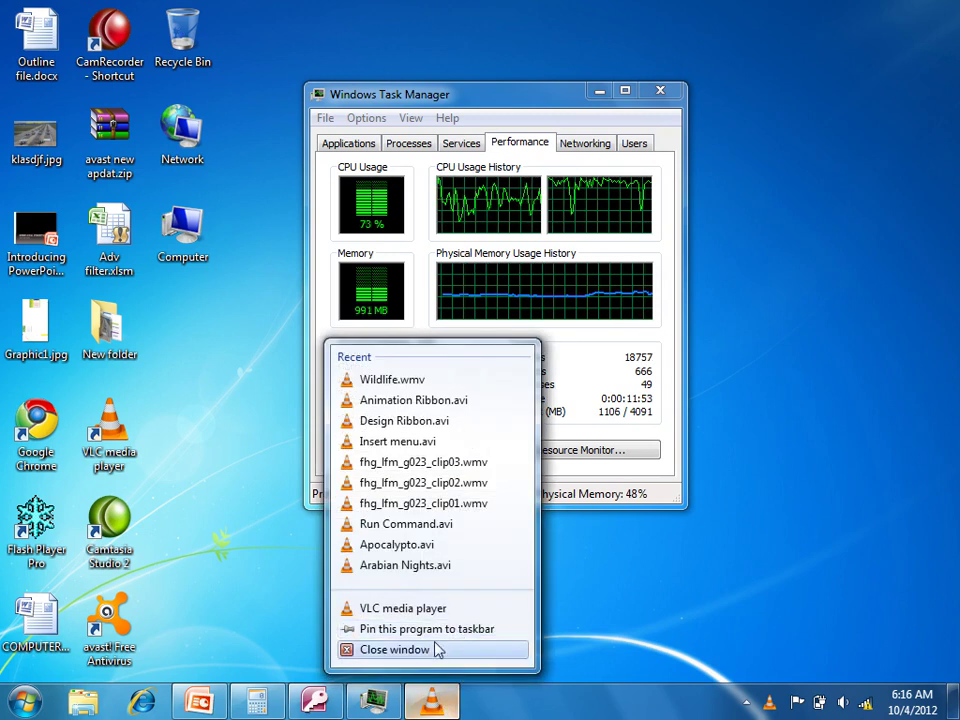
click(437, 650)
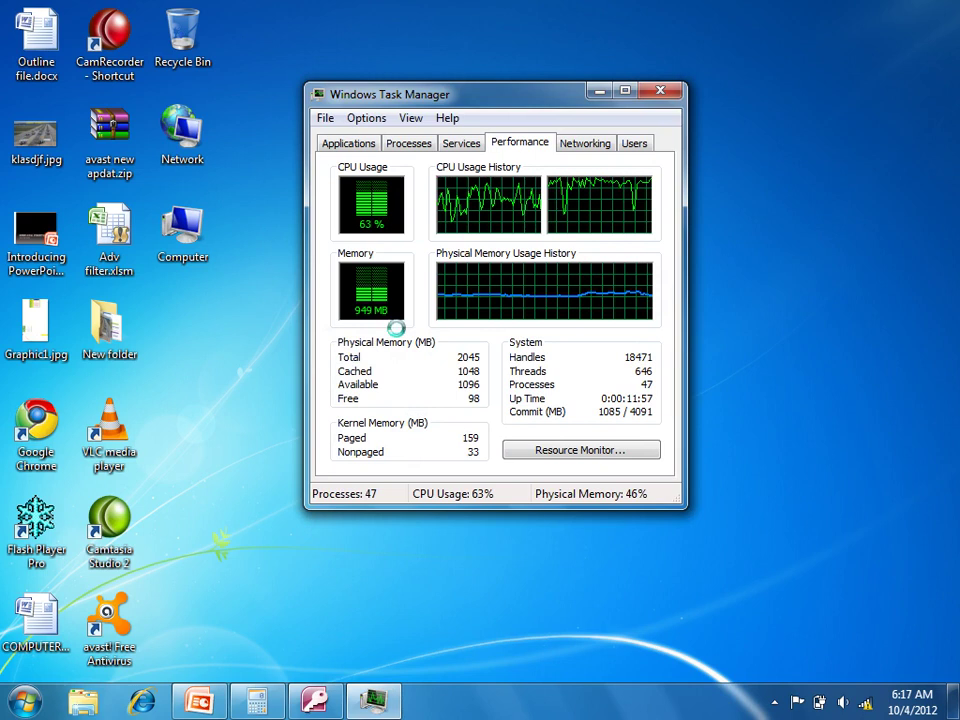
right_click(315, 700)
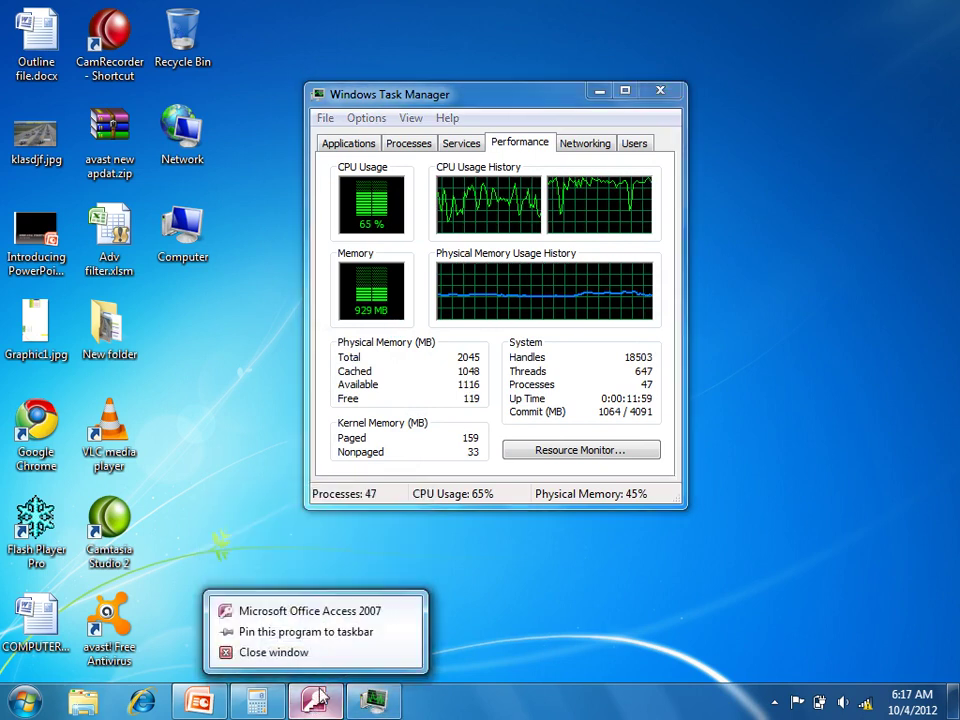
click(288, 655)
right_click(257, 695)
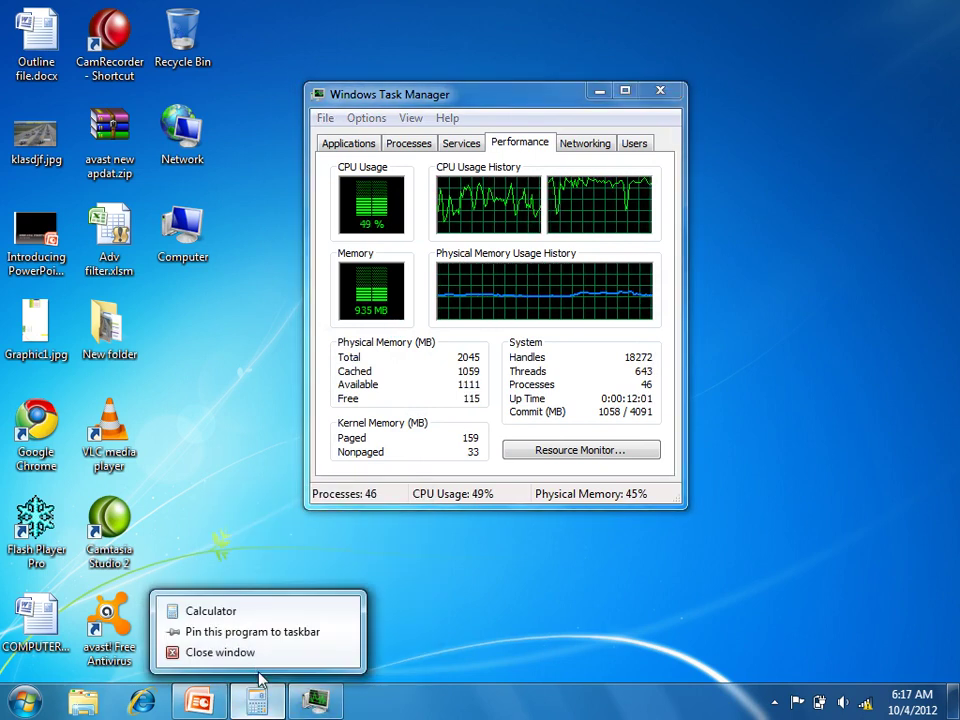
click(253, 656)
right_click(210, 705)
click(202, 655)
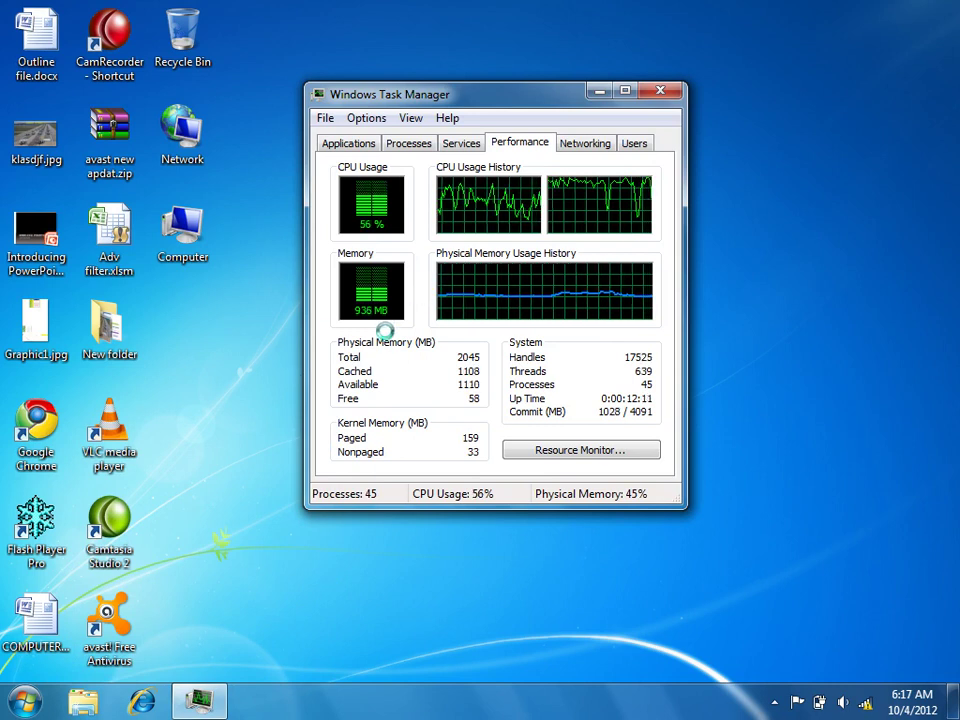
- Refresh the desktop and switch Task Manager to its Users tab
right_click(440, 591)
click(489, 417)
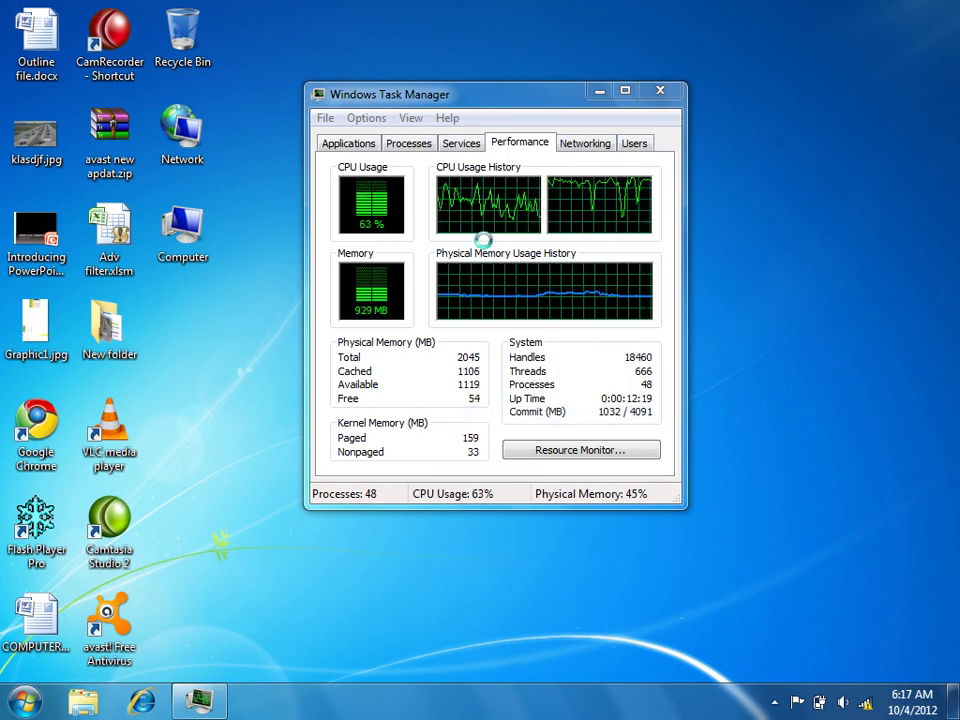
click(636, 142)
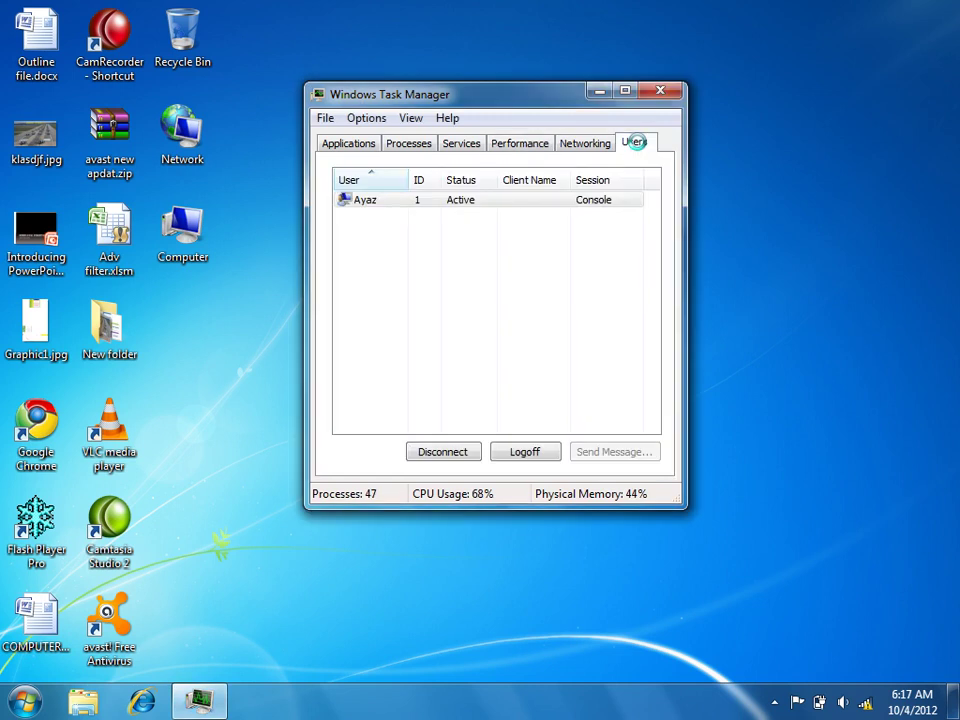
- Select and then deselect the Console user row, and bring up the Start menu
click(401, 200)
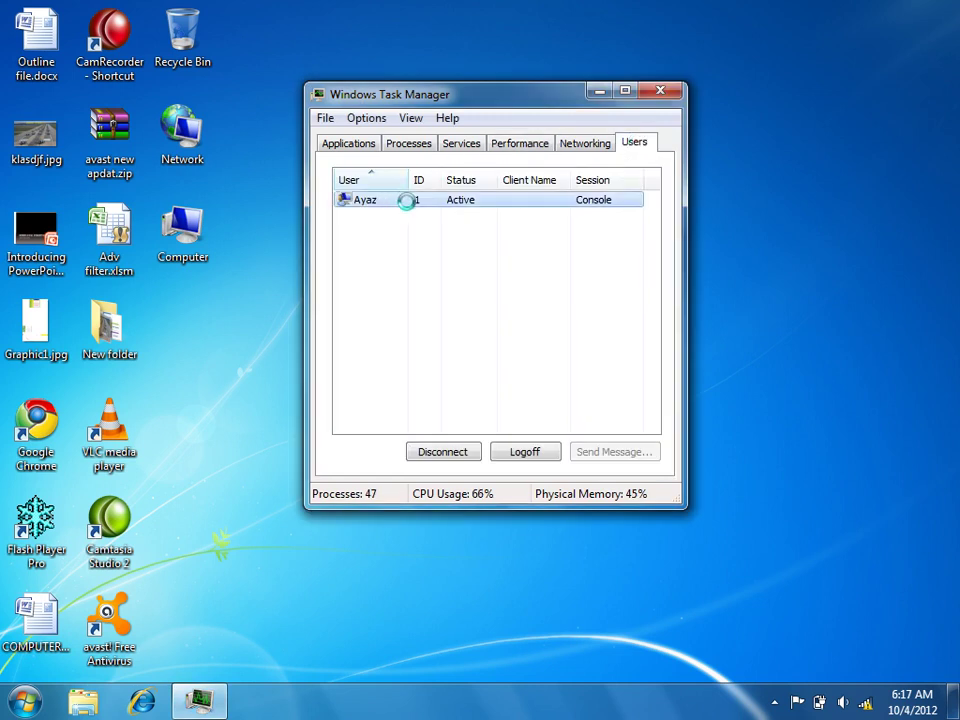
click(342, 247)
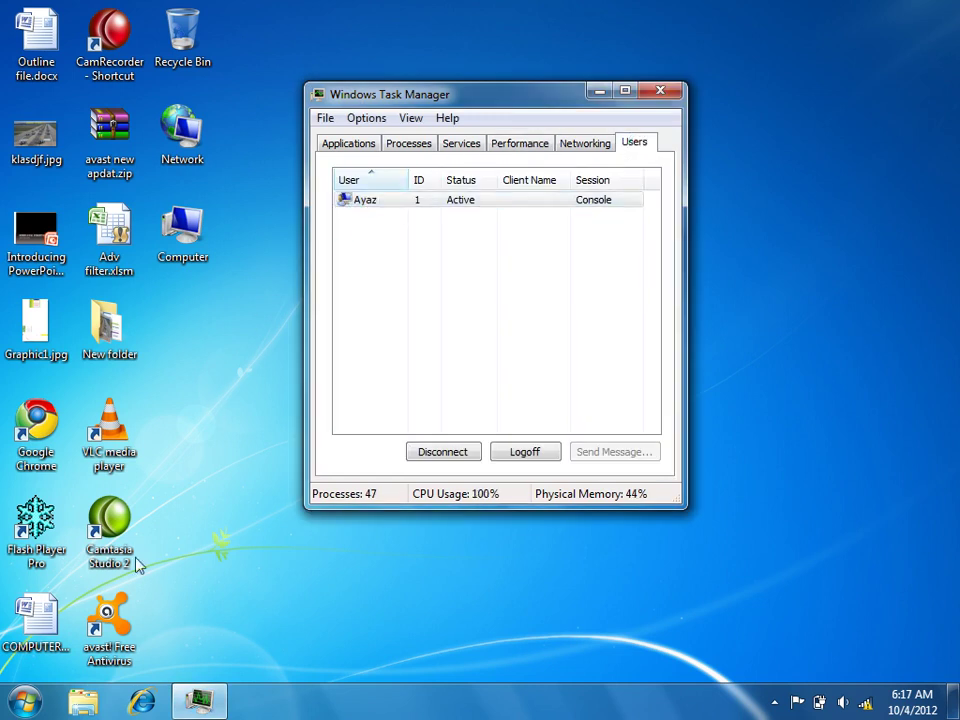
key(super)
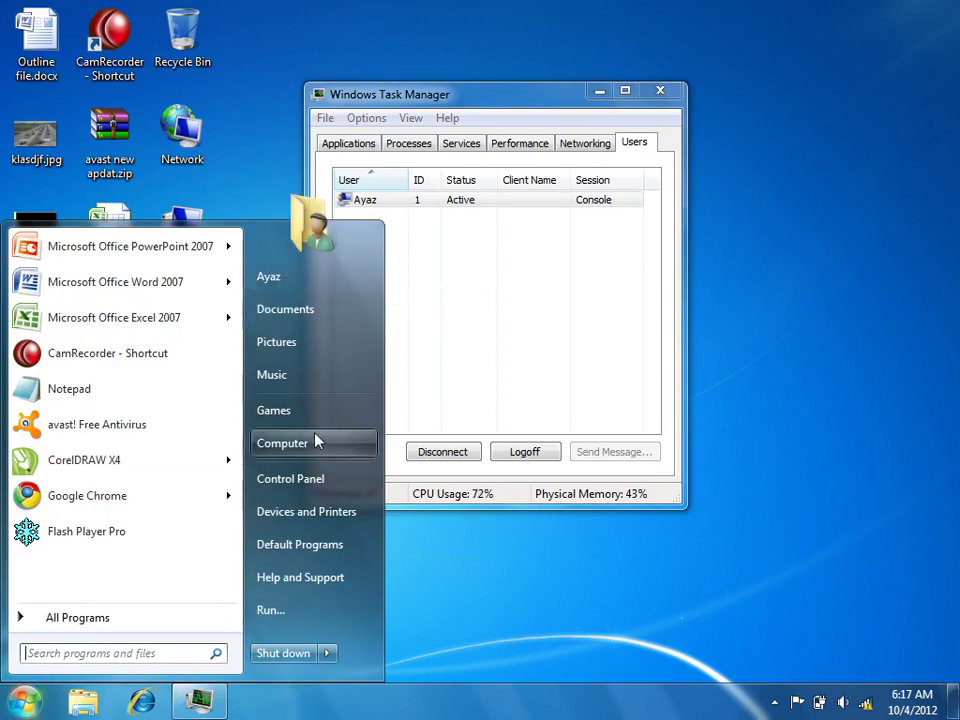
- View the Administrator account on Control Panel's User Accounts page, then close Control Panel
click(310, 478)
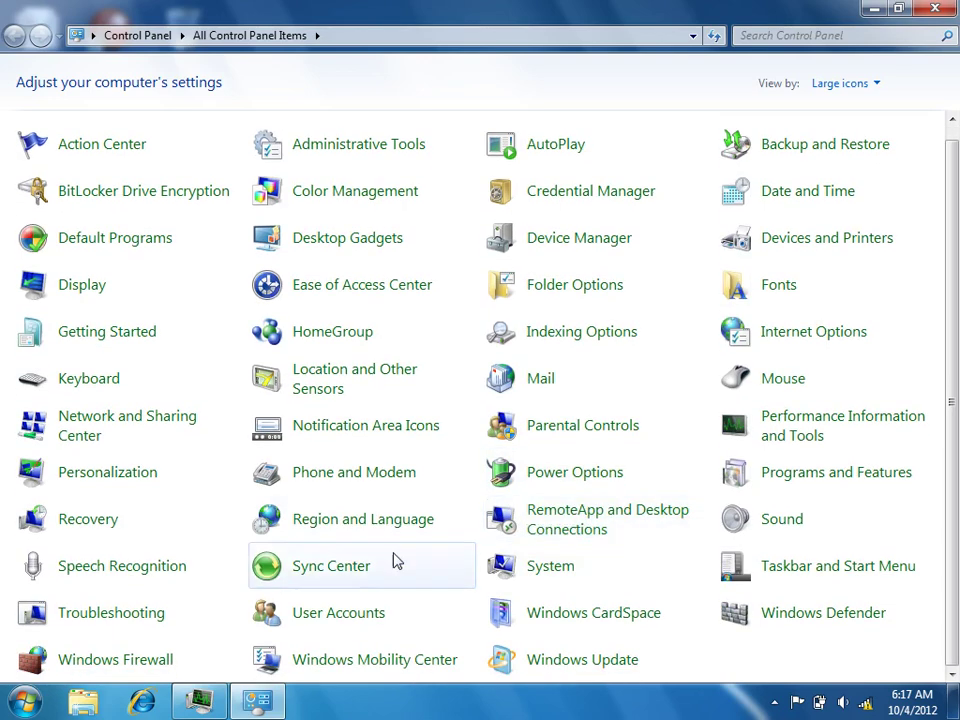
click(340, 614)
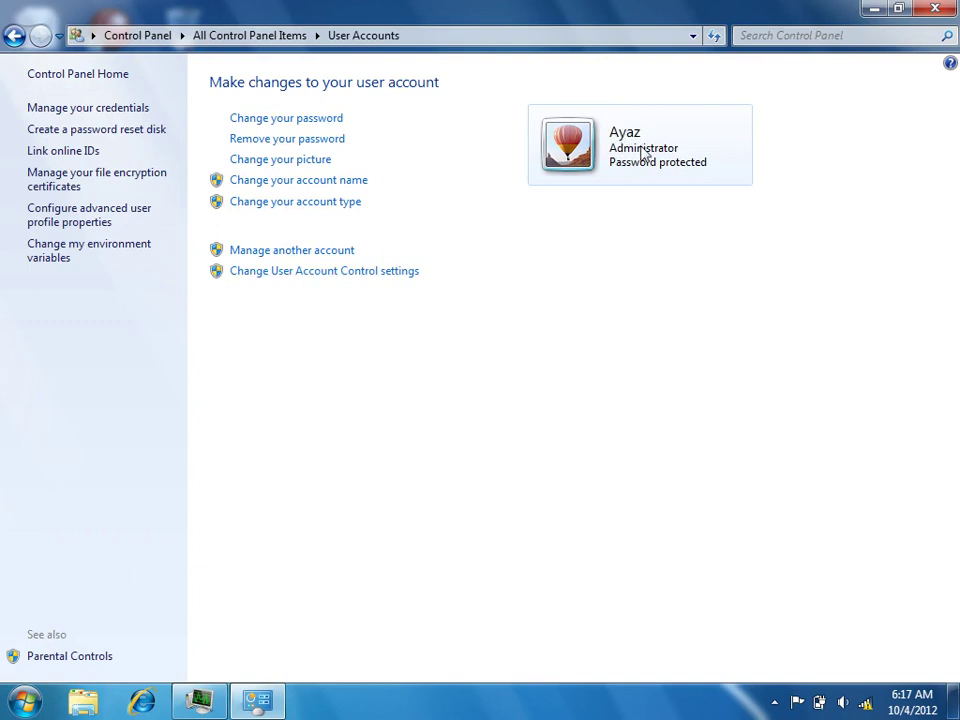
click(934, 9)
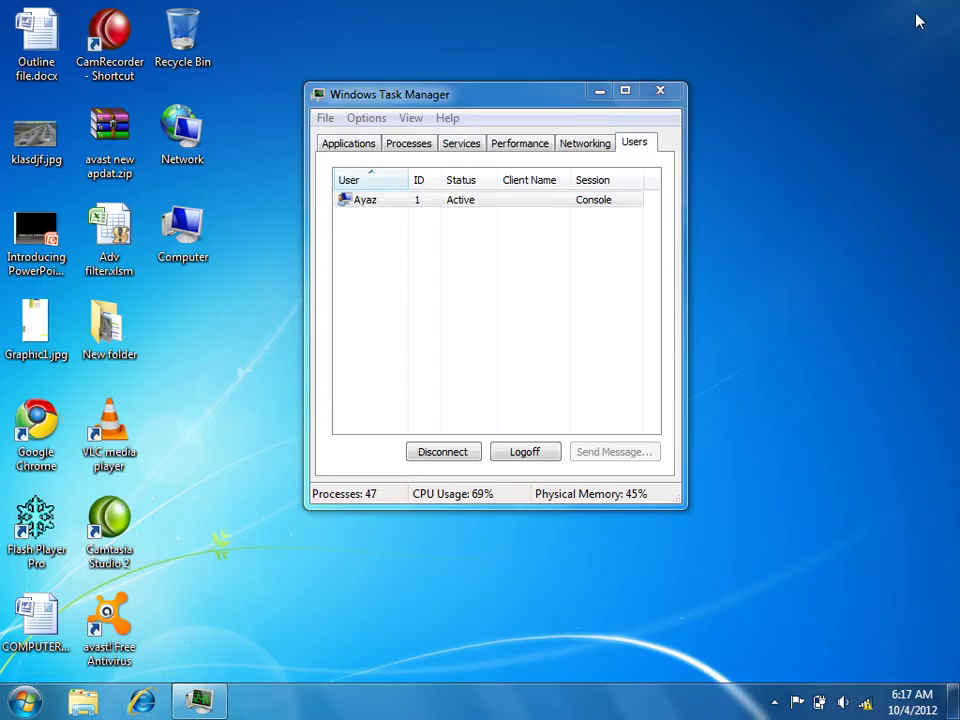
- Check the Networking tab's adapter graphs, close Task Manager, and dismiss the taskbar menu
click(588, 142)
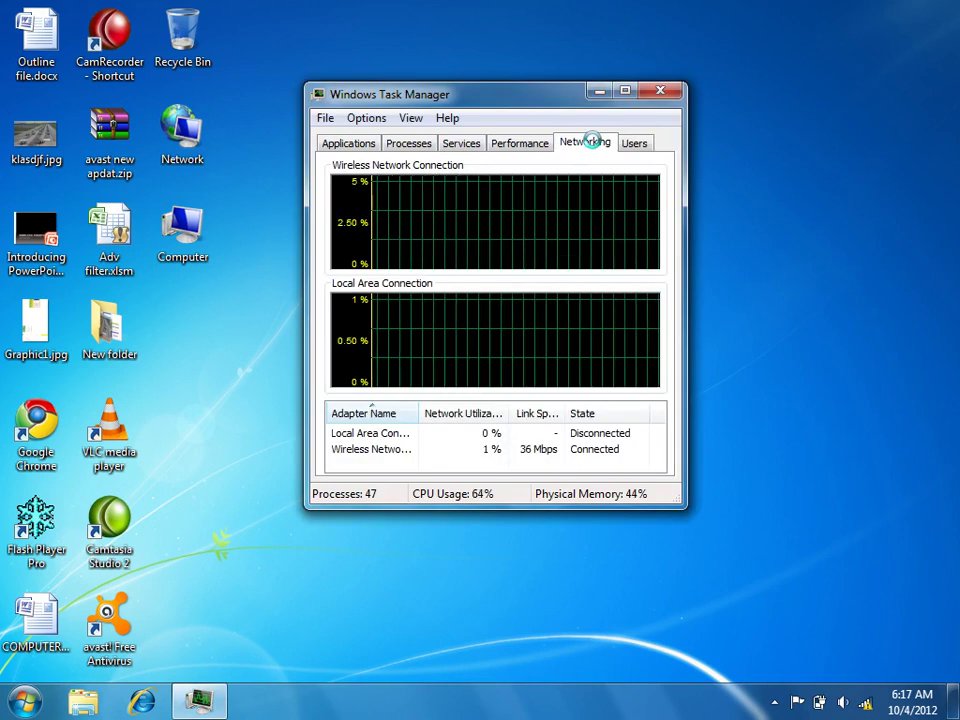
click(659, 90)
right_click(636, 704)
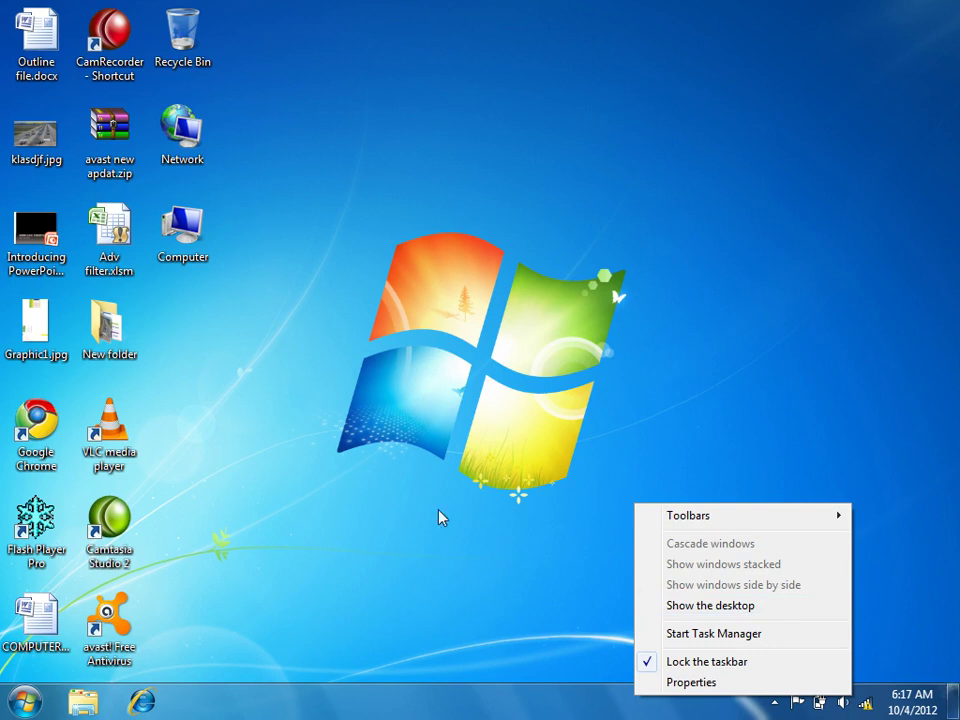
click(26, 700)
- Launch Excel 2007, Word 2007 and PowerPoint 2007 from the Start menu
click(107, 317)
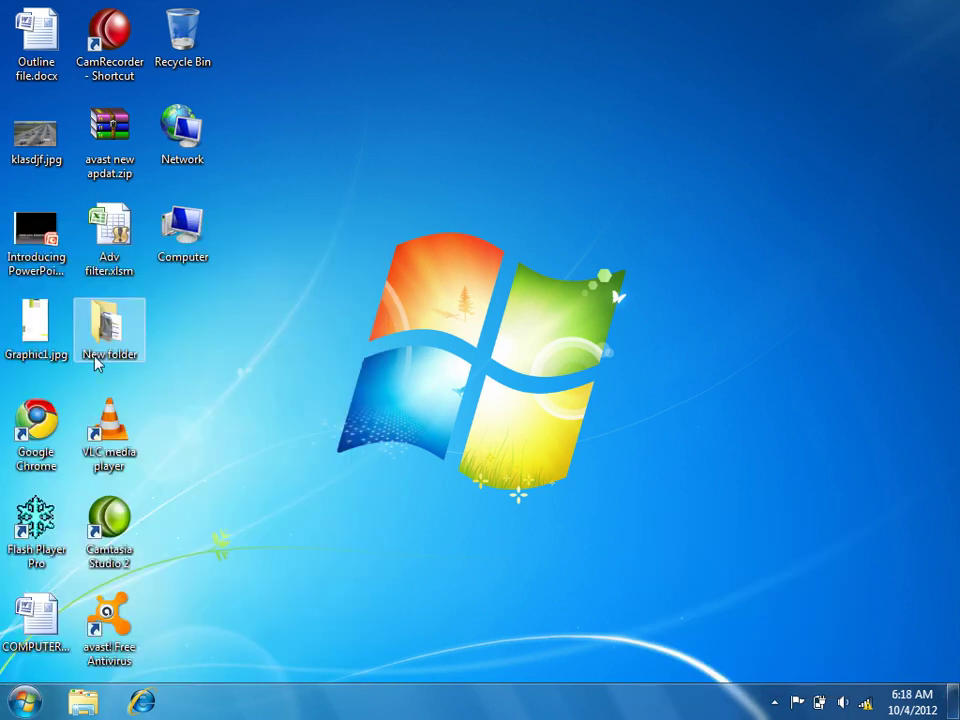
key(super)
click(110, 282)
key(super)
click(146, 256)
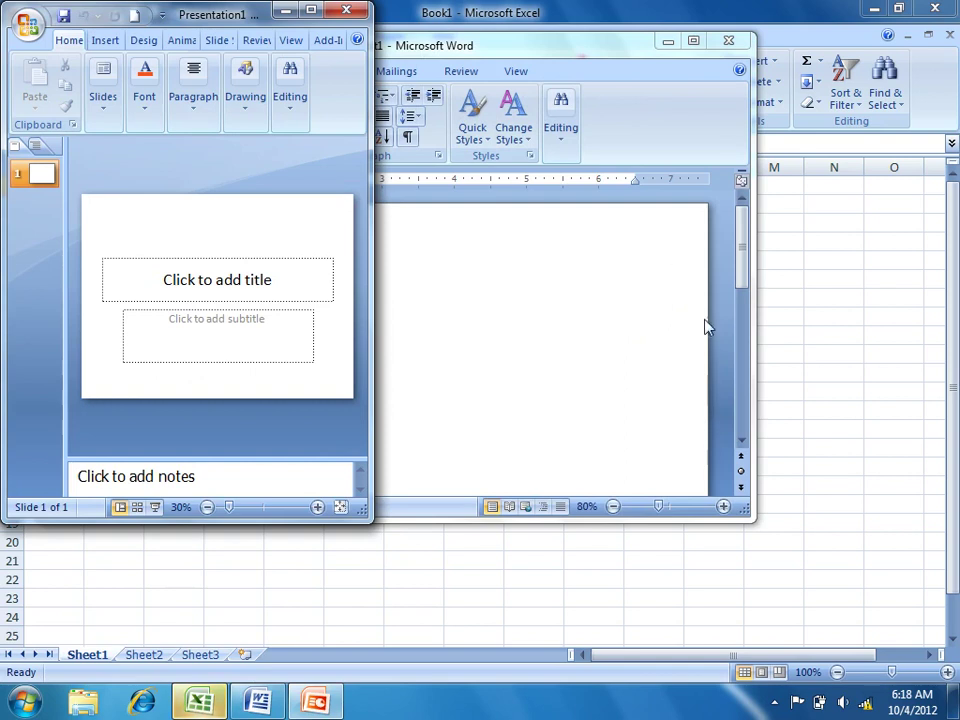
- Minimize all windows with Show the desktop, then restore them via Show desktop and Show open windows
right_click(683, 705)
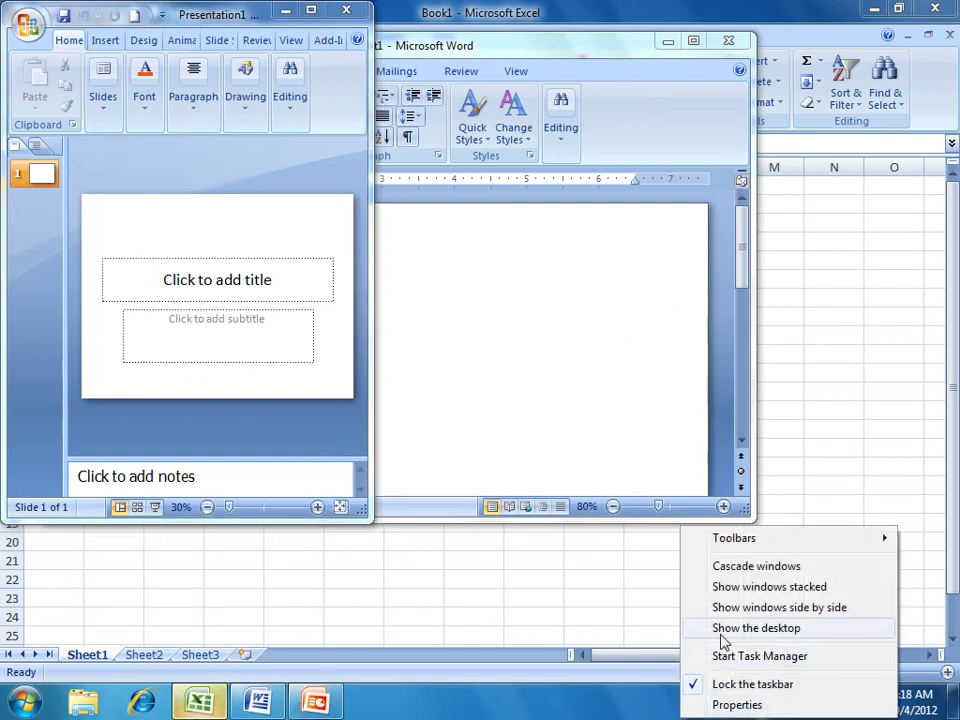
click(722, 632)
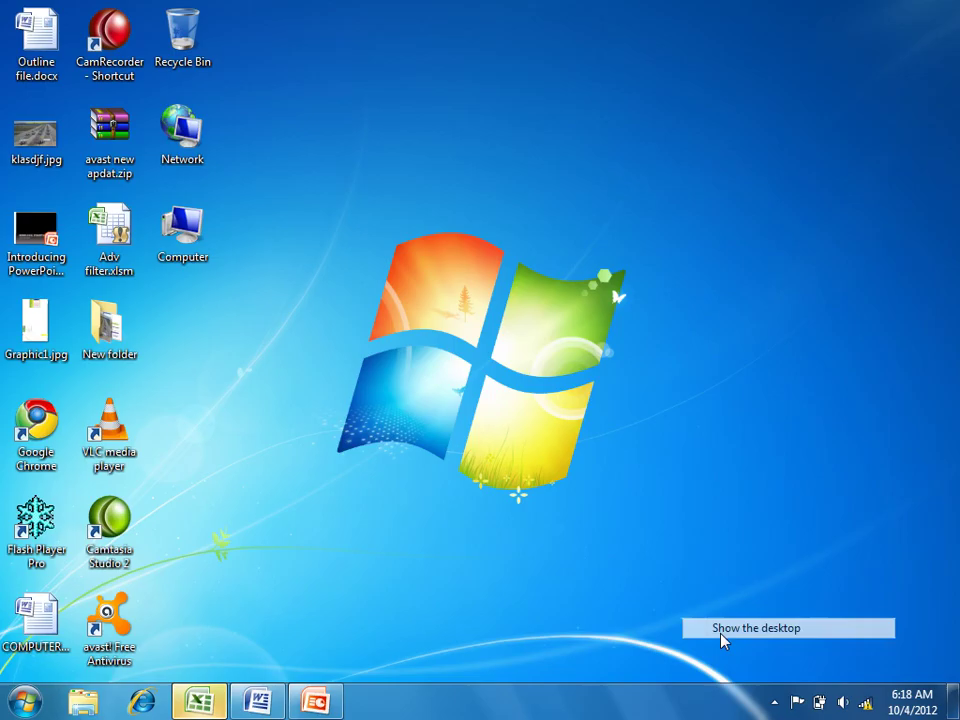
click(956, 700)
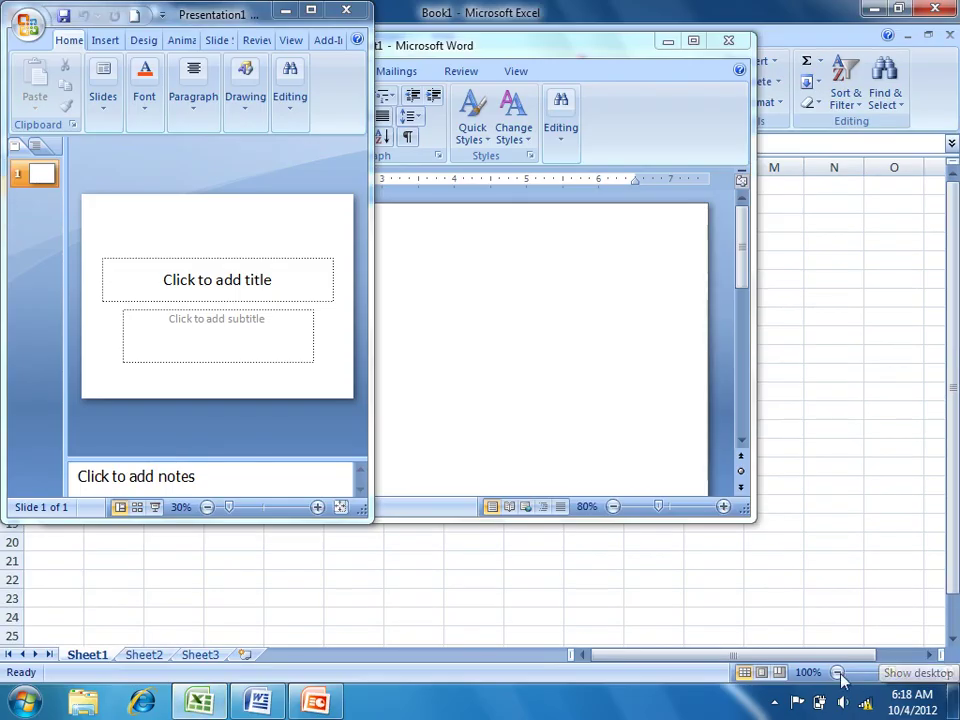
right_click(615, 704)
click(664, 621)
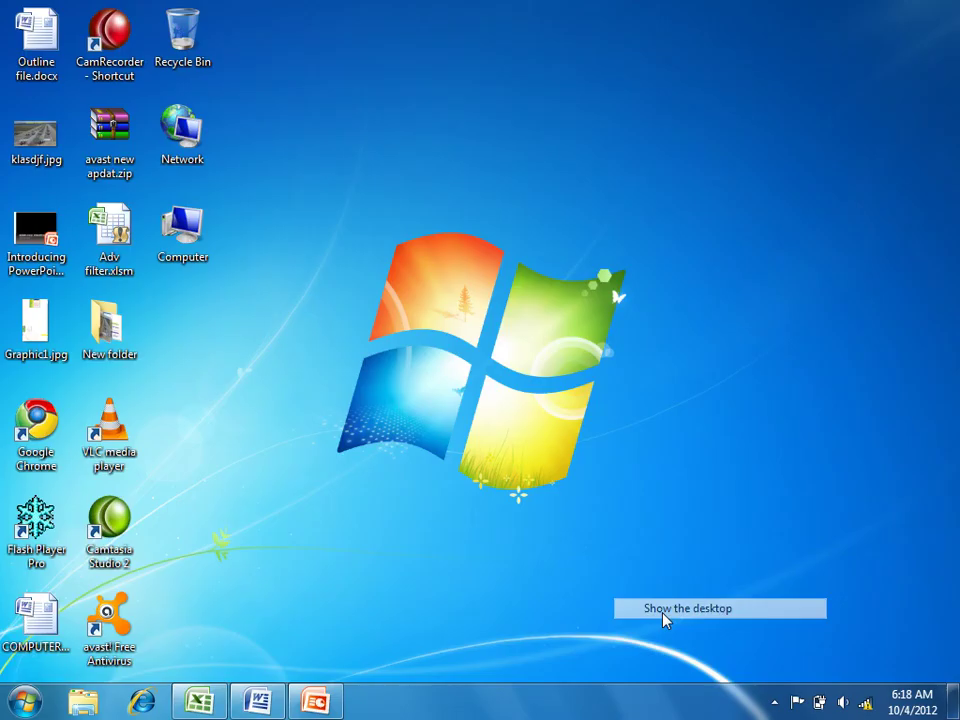
right_click(657, 700)
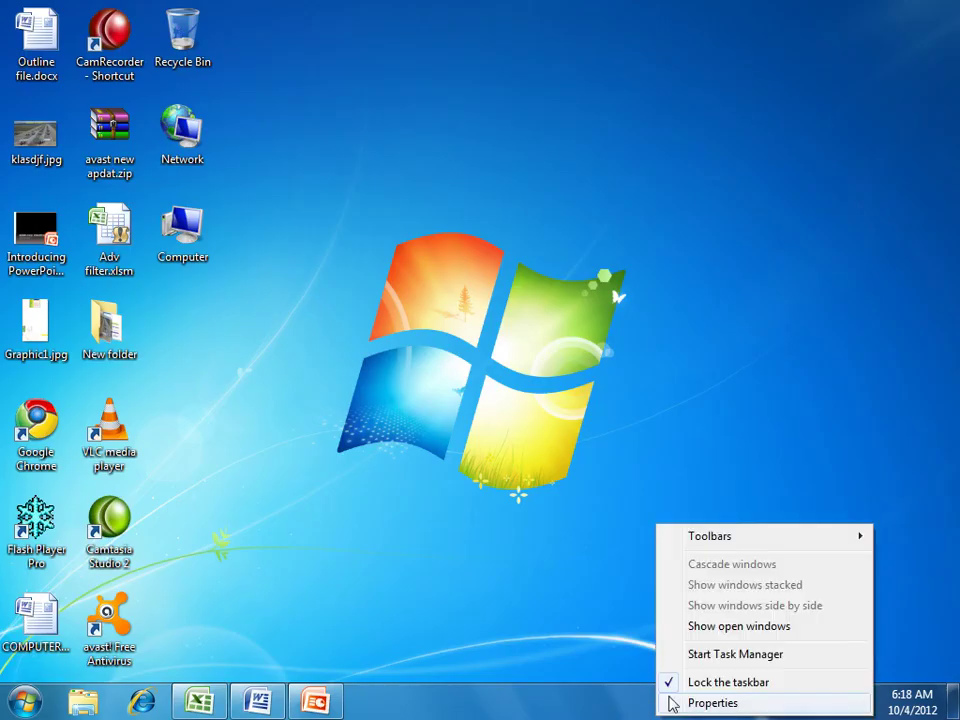
click(698, 627)
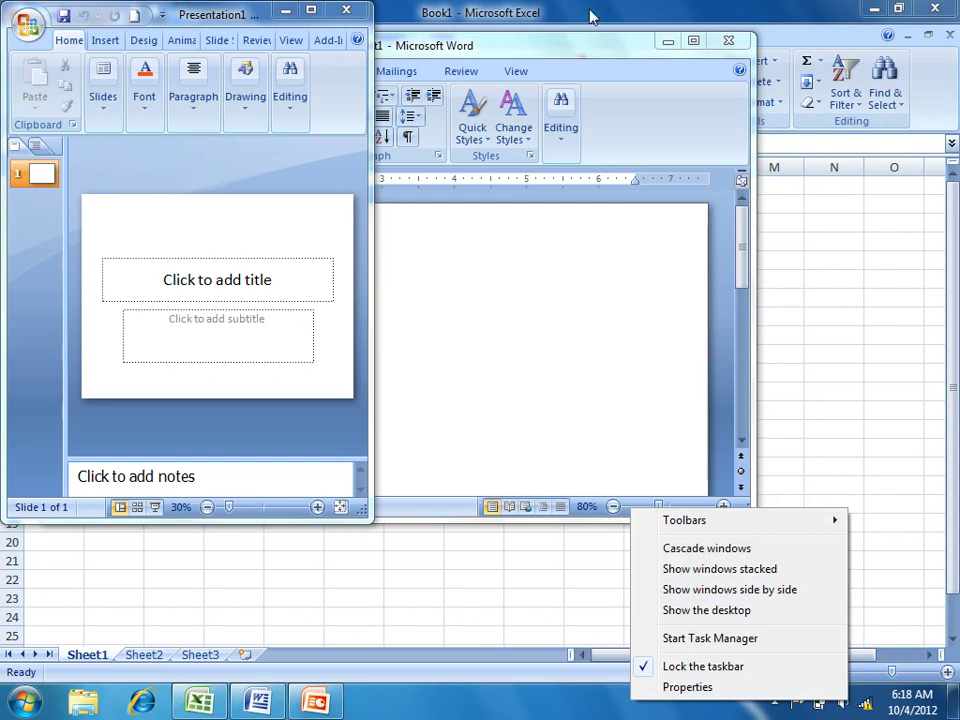
key(Escape)
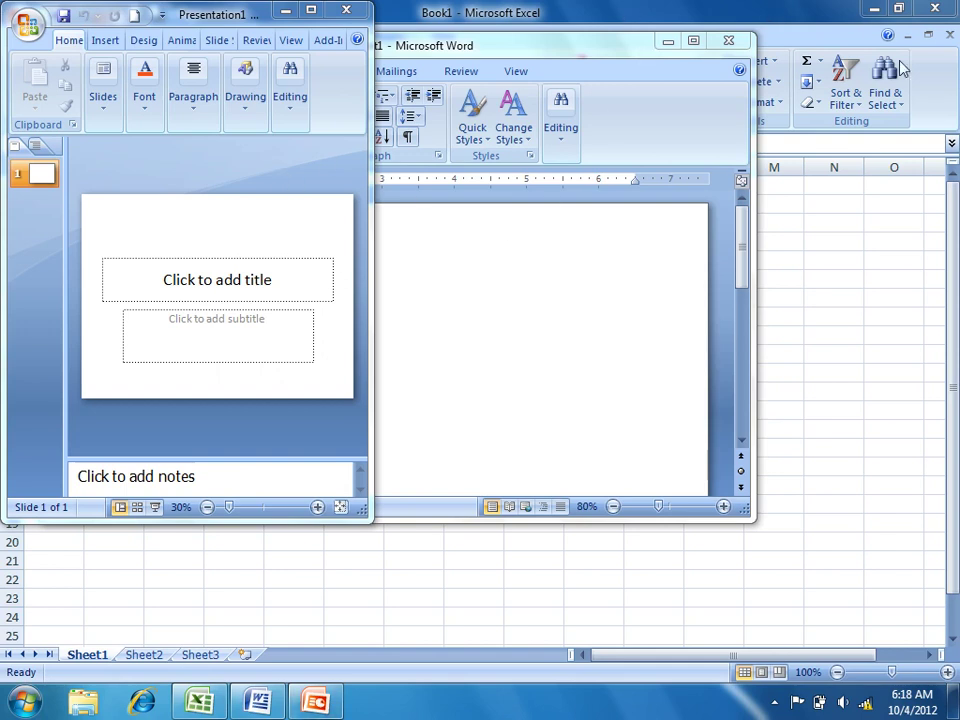
right_click(652, 700)
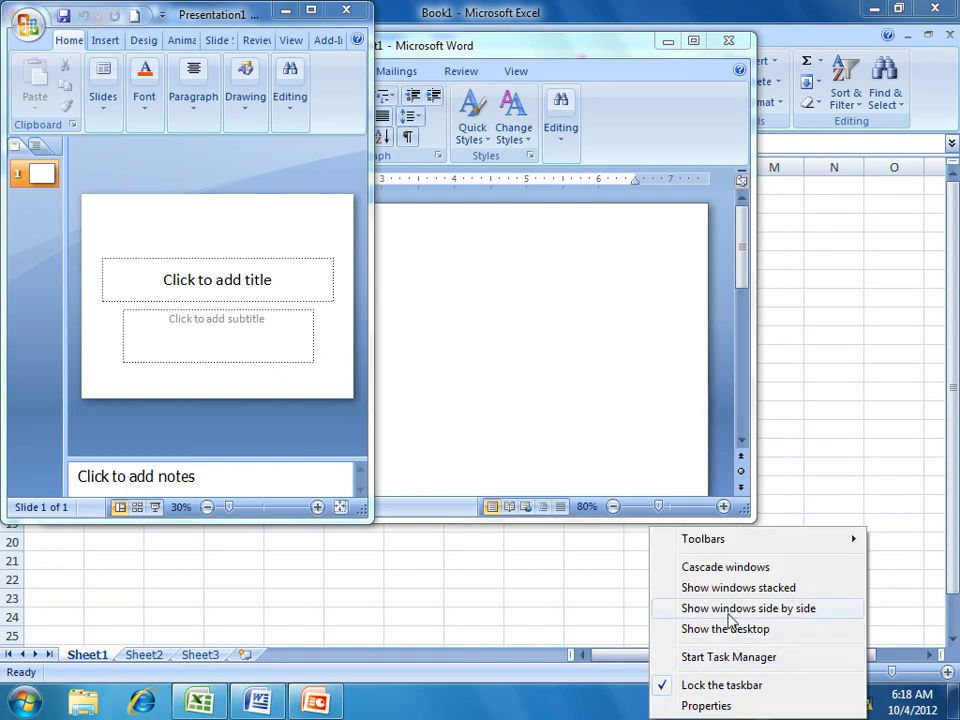
- Tile Excel, Word and PowerPoint side by side, then stack them as full-width windows
click(728, 614)
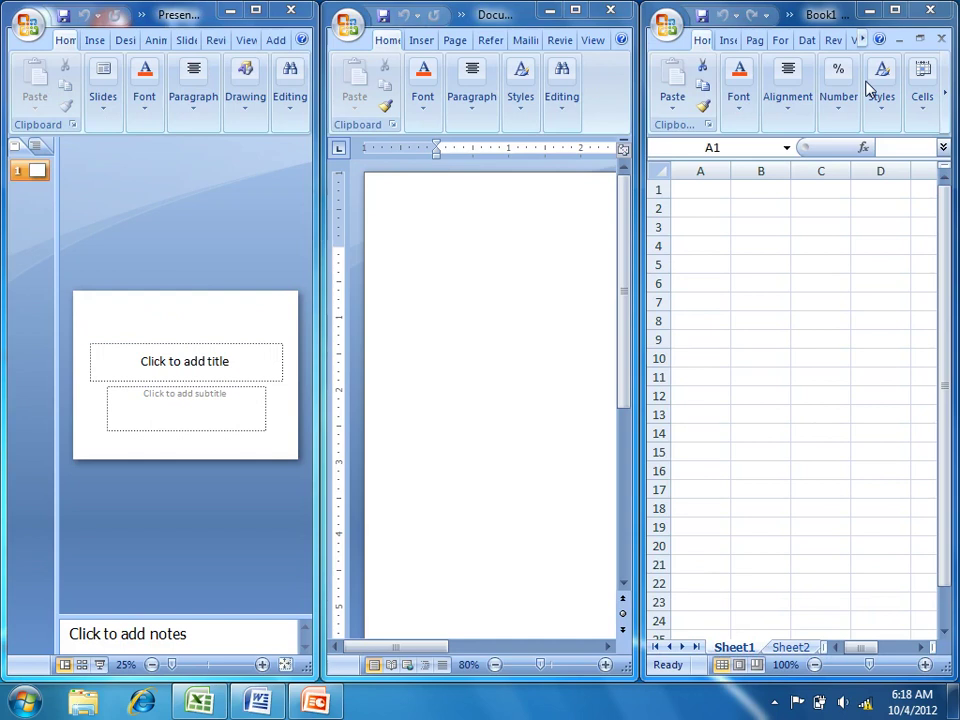
right_click(602, 702)
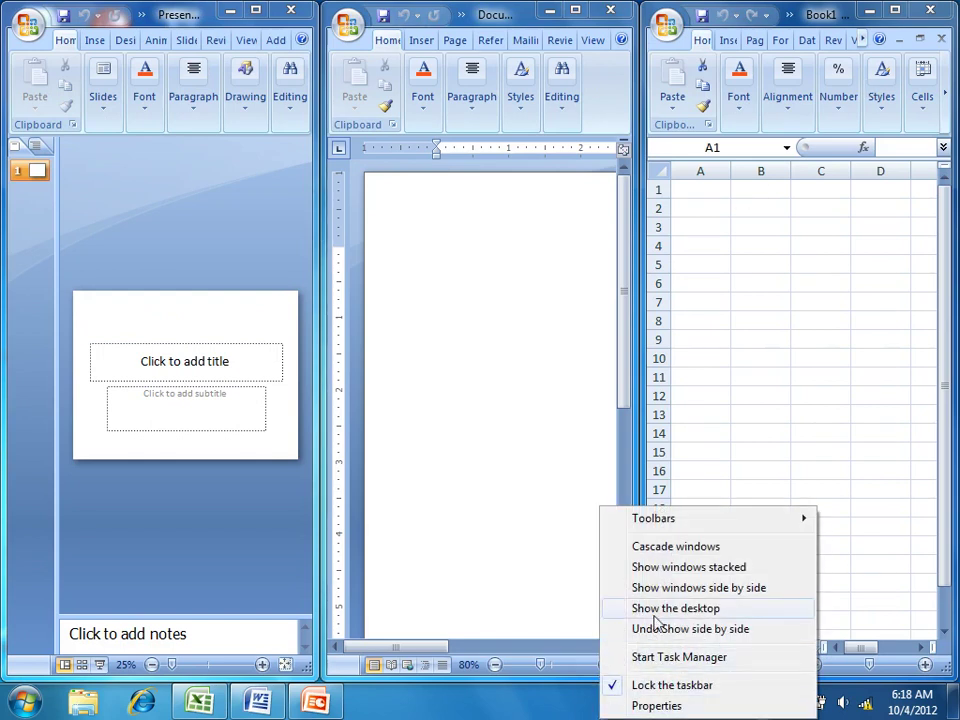
click(710, 570)
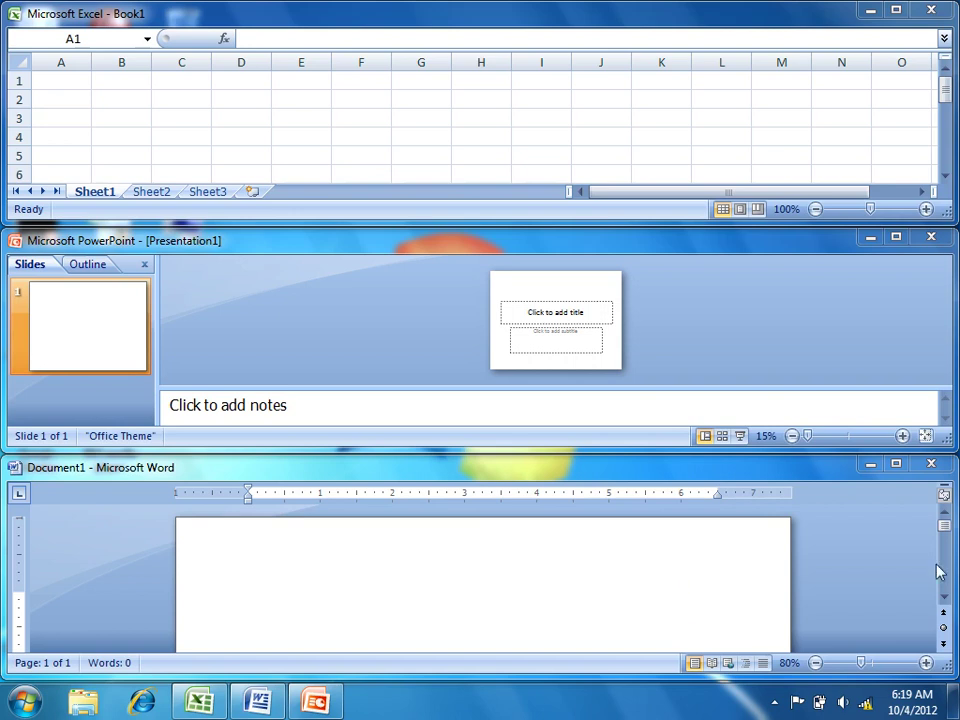
right_click(575, 707)
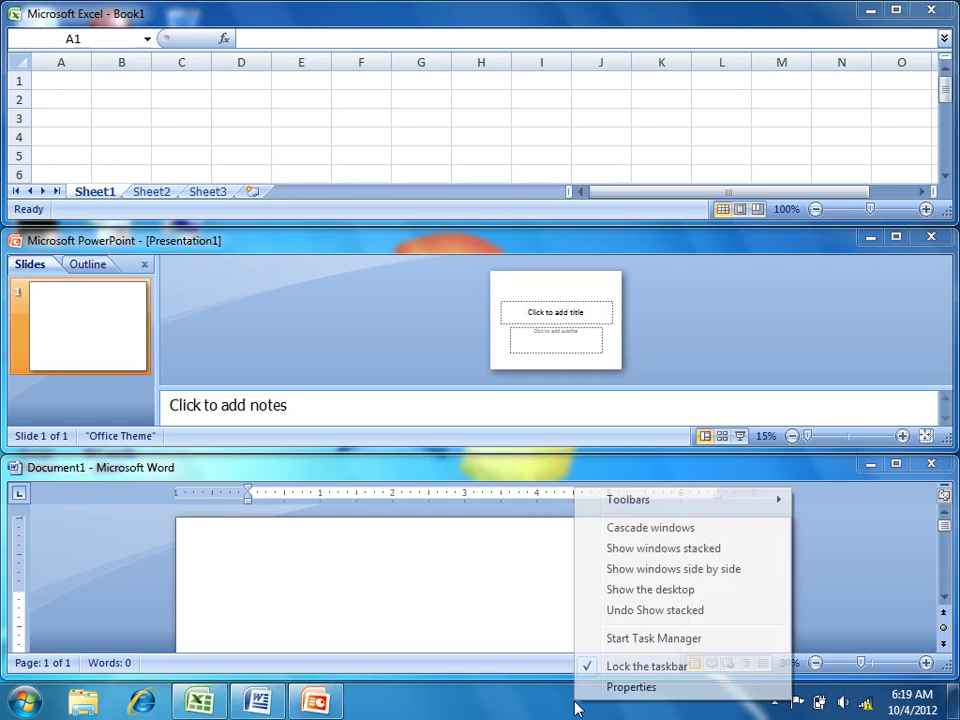
- Cascade the Excel, Word and PowerPoint windows, then bring the taskbar's context menu back up
click(638, 535)
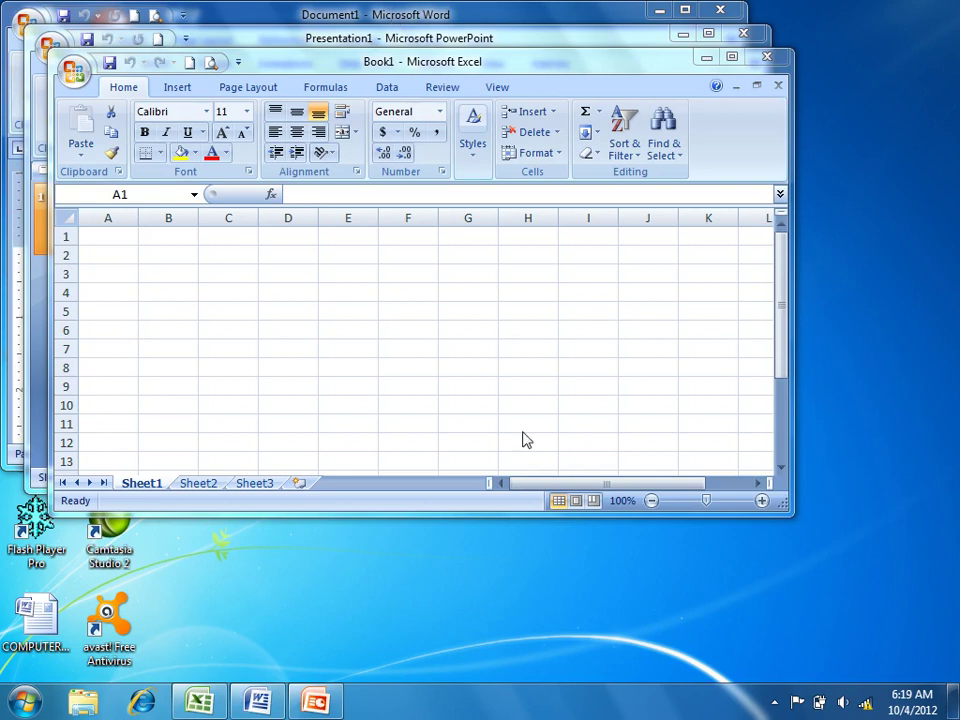
right_click(532, 708)
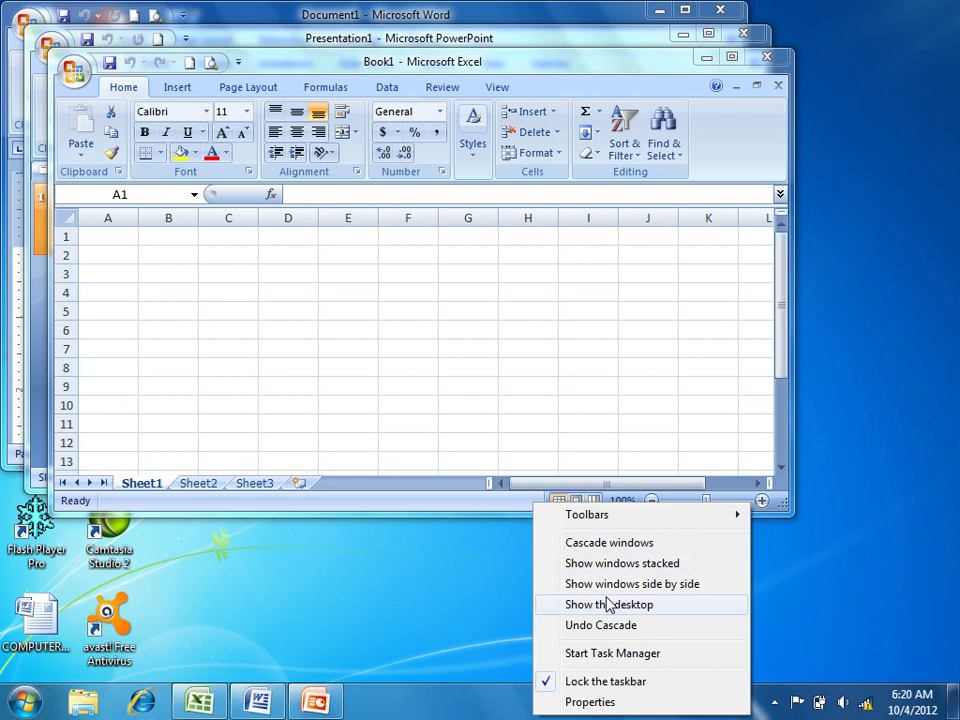
mouse_move(632, 516)
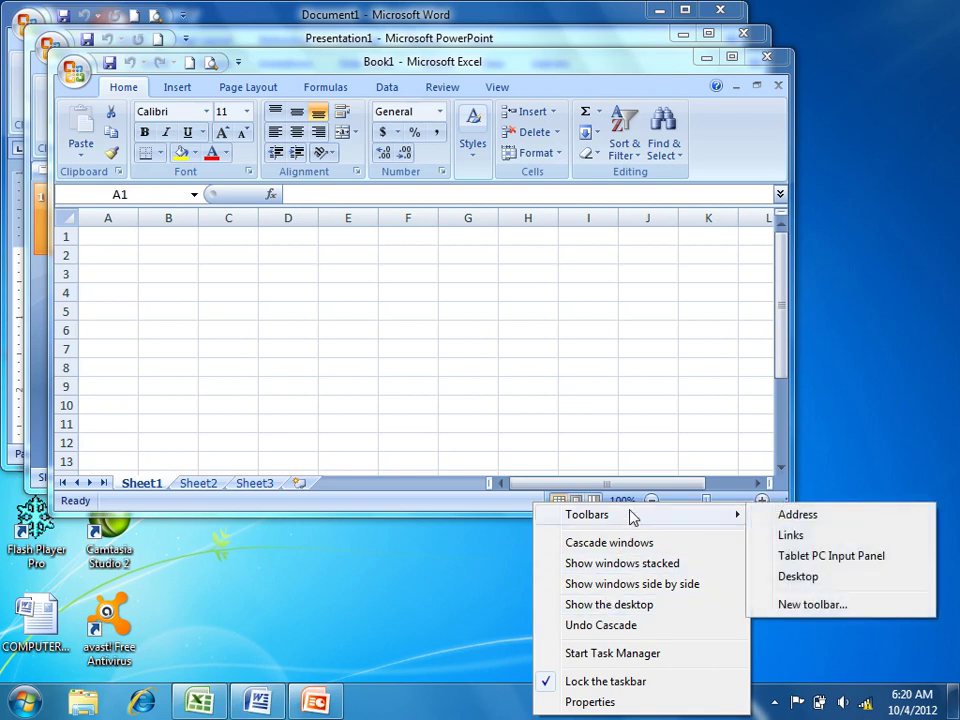
click(417, 706)
right_click(422, 712)
- Open Taskbar and Start Menu Properties, move the dialog, and show its Toolbars list
click(446, 696)
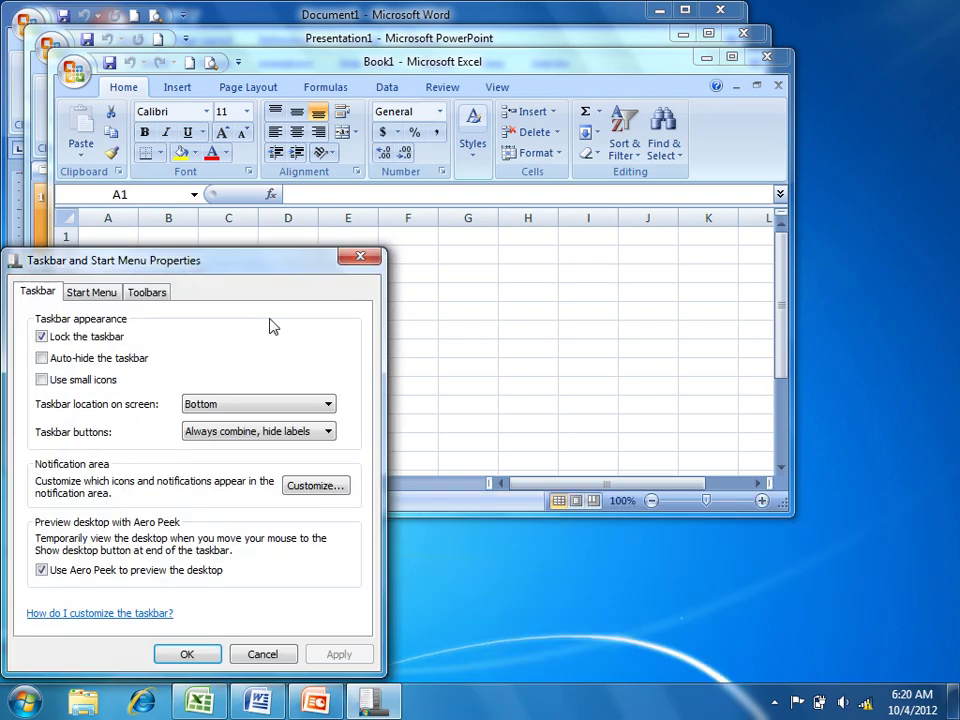
click(95, 293)
drag(186, 274, 290, 237)
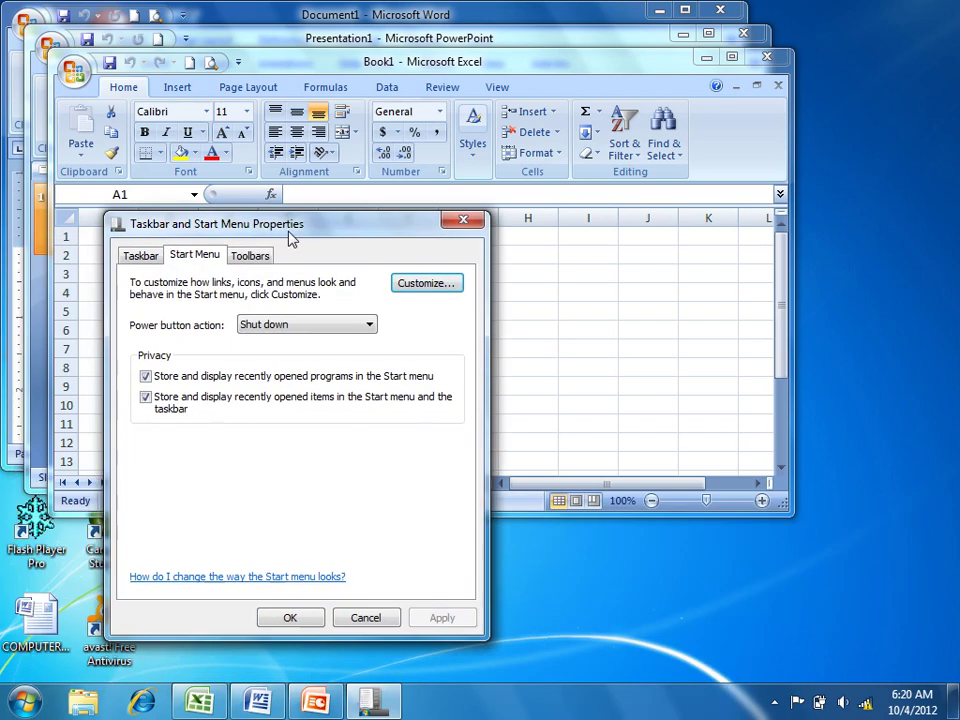
click(247, 256)
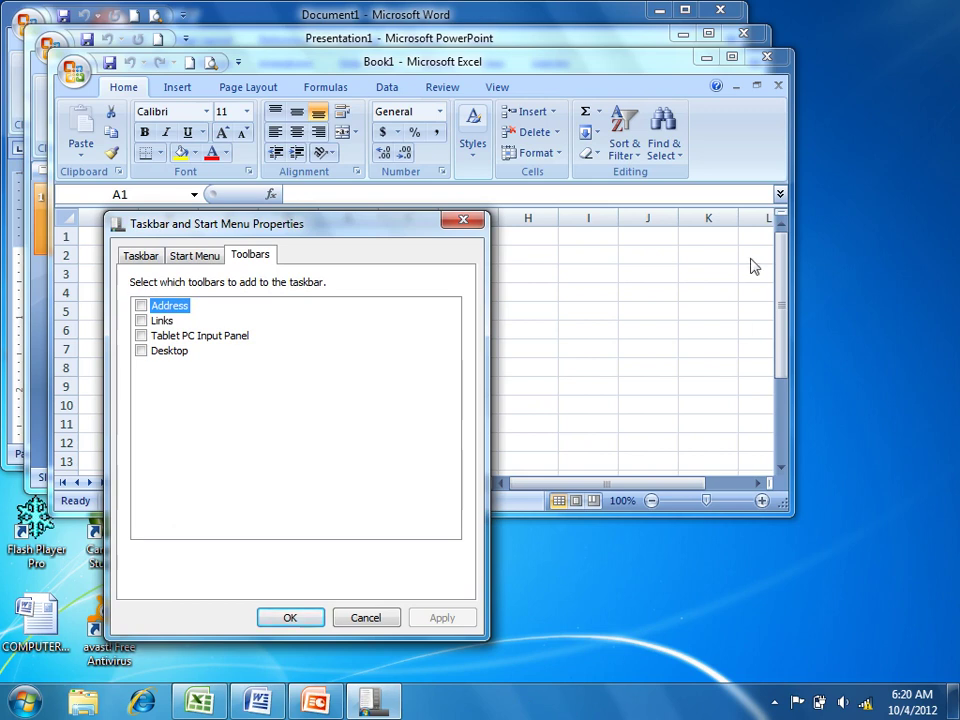
- Close Excel, PowerPoint and Word, then tick the Address toolbar and confirm with OK
click(766, 57)
click(743, 35)
click(720, 10)
drag(272, 220, 465, 128)
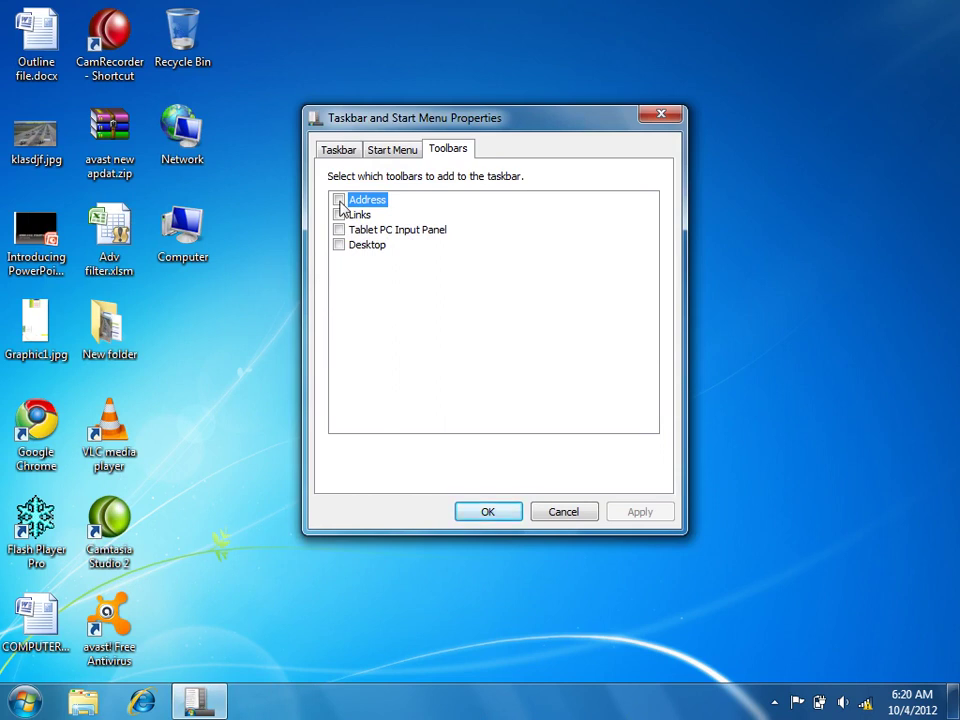
click(339, 200)
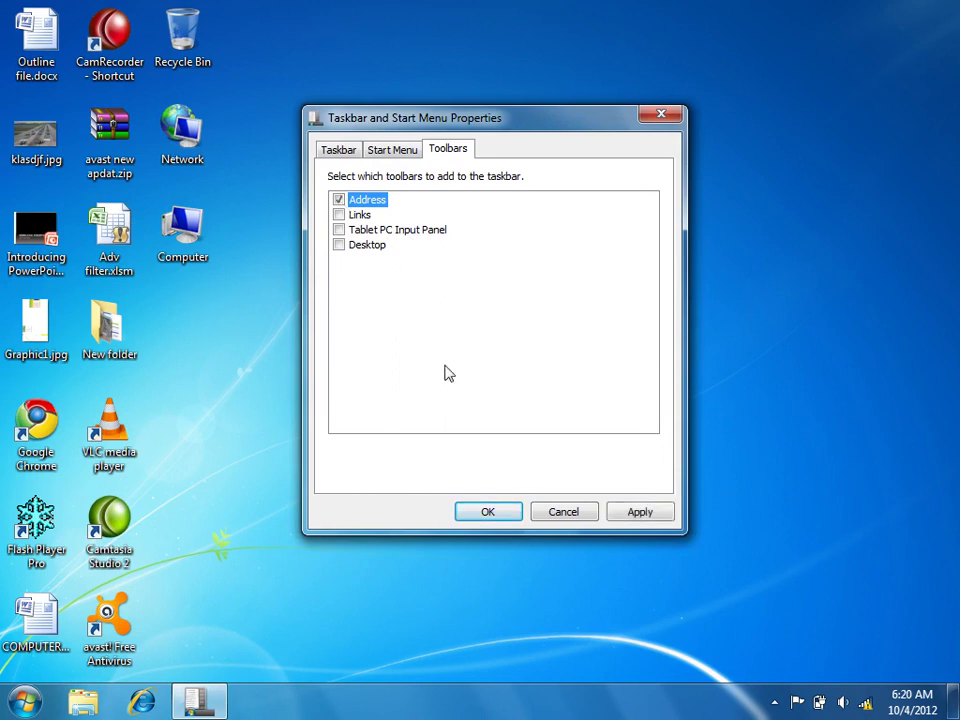
click(490, 510)
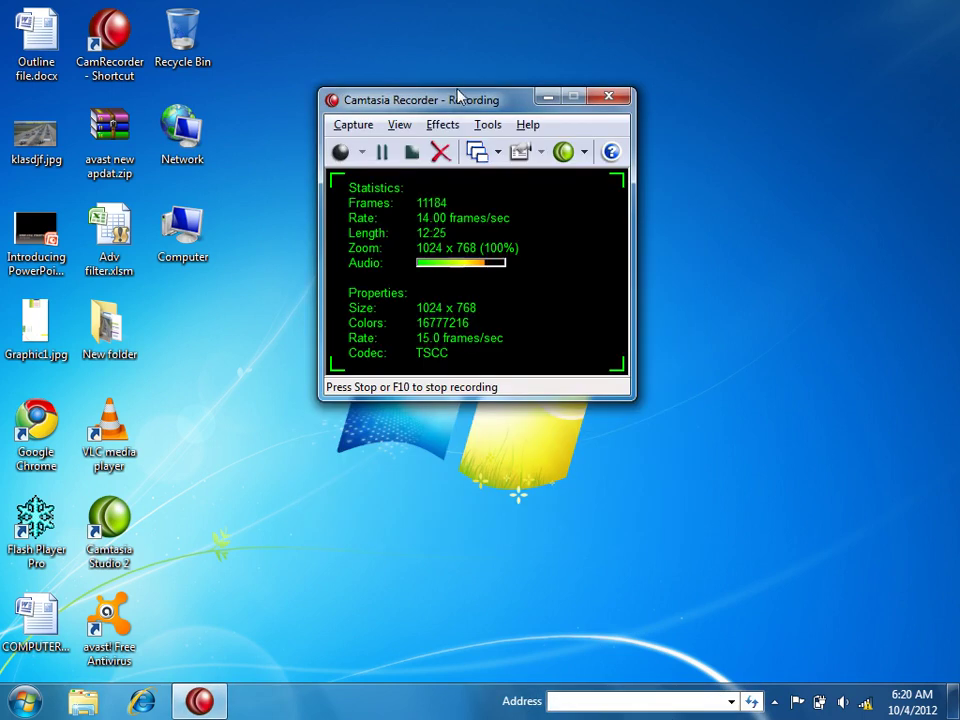
- Hide Camtasia, launch Word by entering 'winword' in the Address toolbar, then close it with Alt+F4
click(545, 98)
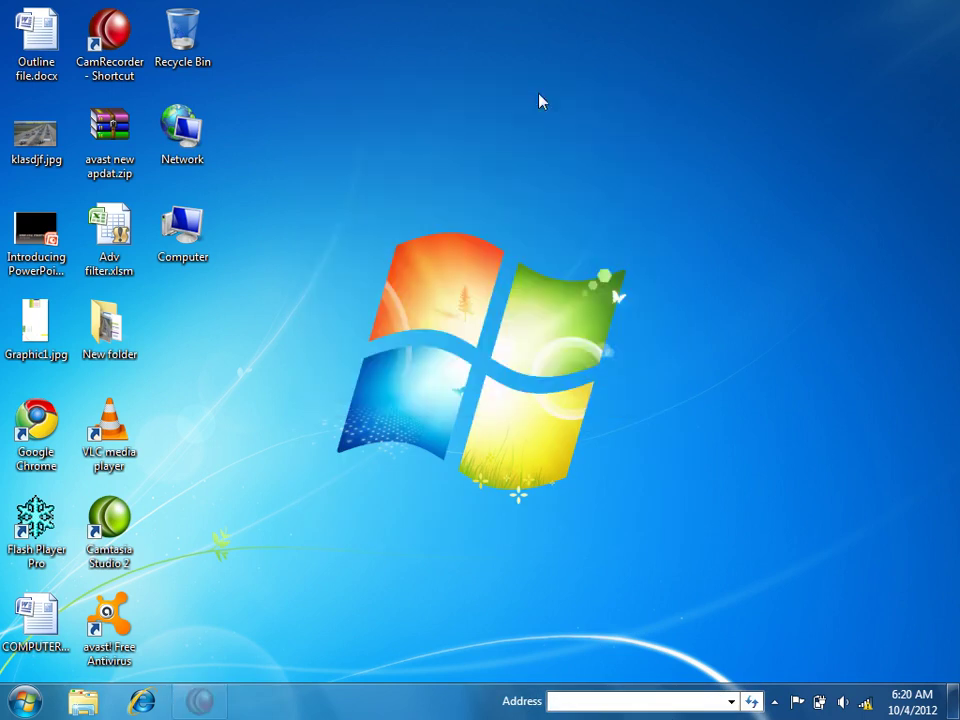
click(628, 701)
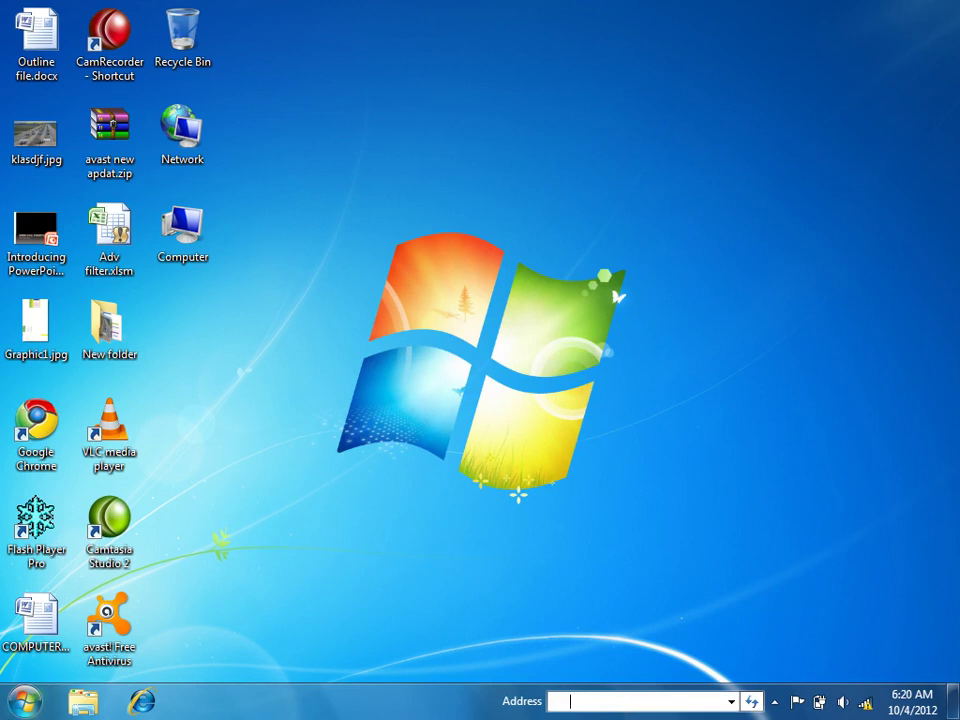
click(24, 701)
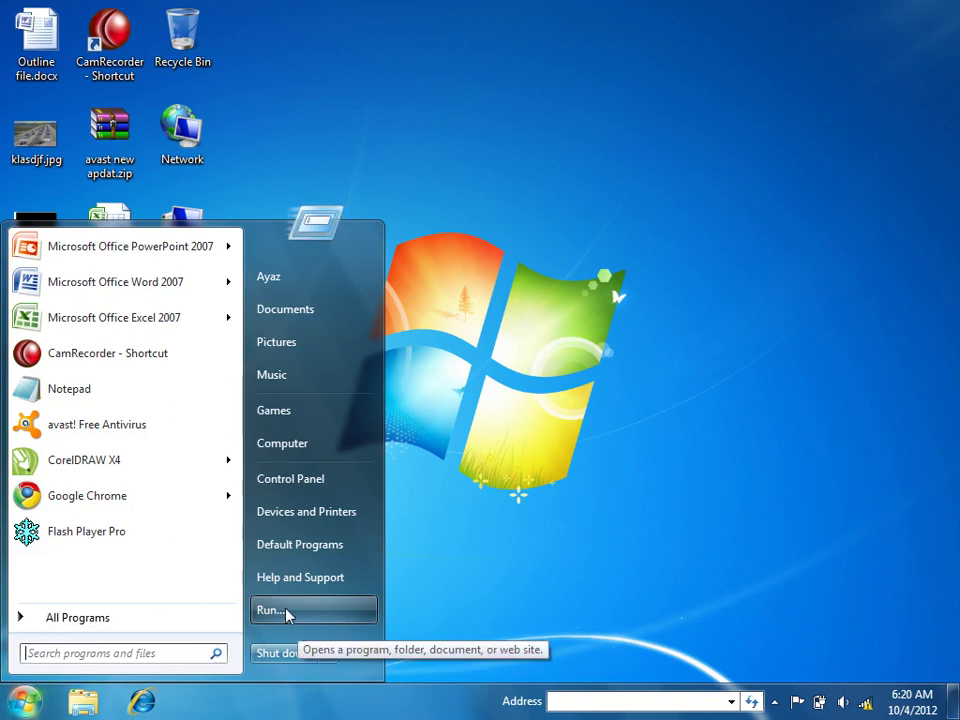
click(595, 701)
text(winword)
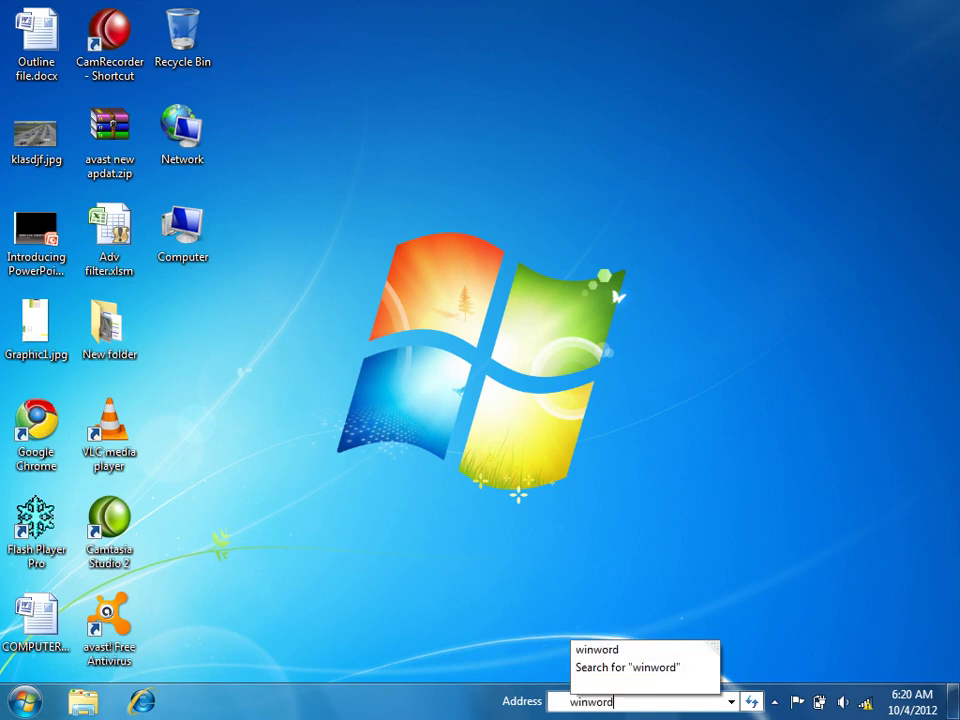
key(Return)
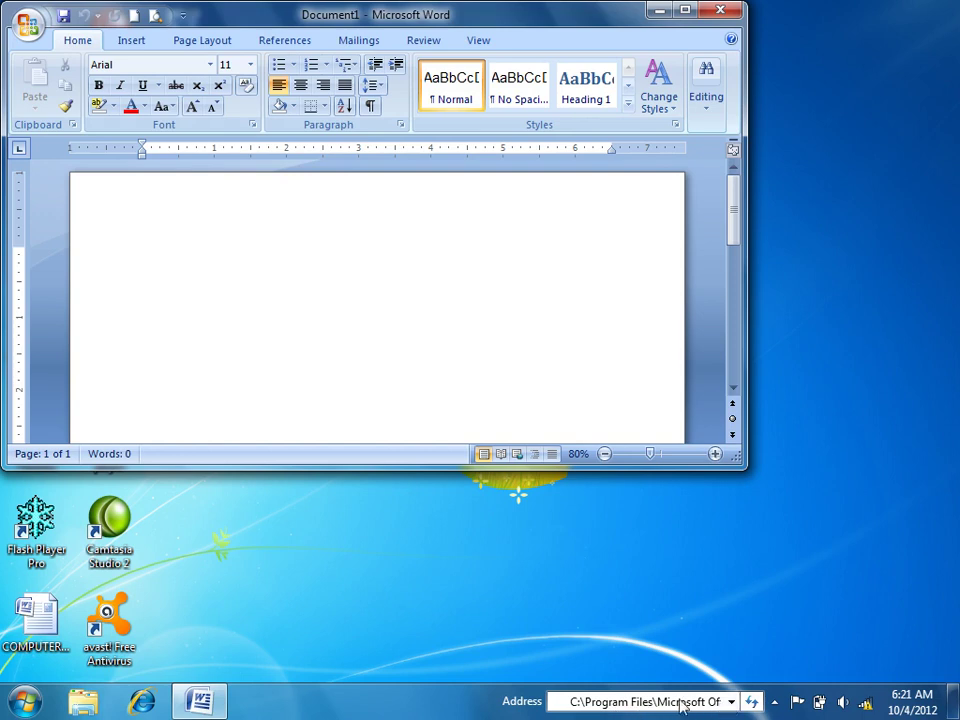
key(alt+F4)
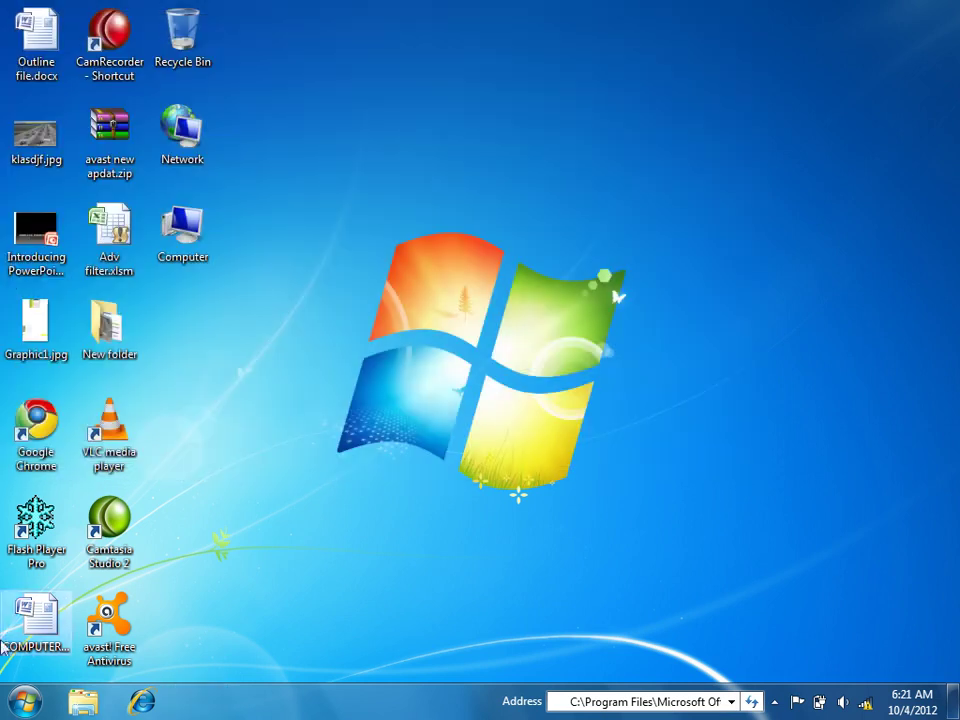
key(super)
- Launch Word by running 'winword' from Run, then close Word
click(283, 612)
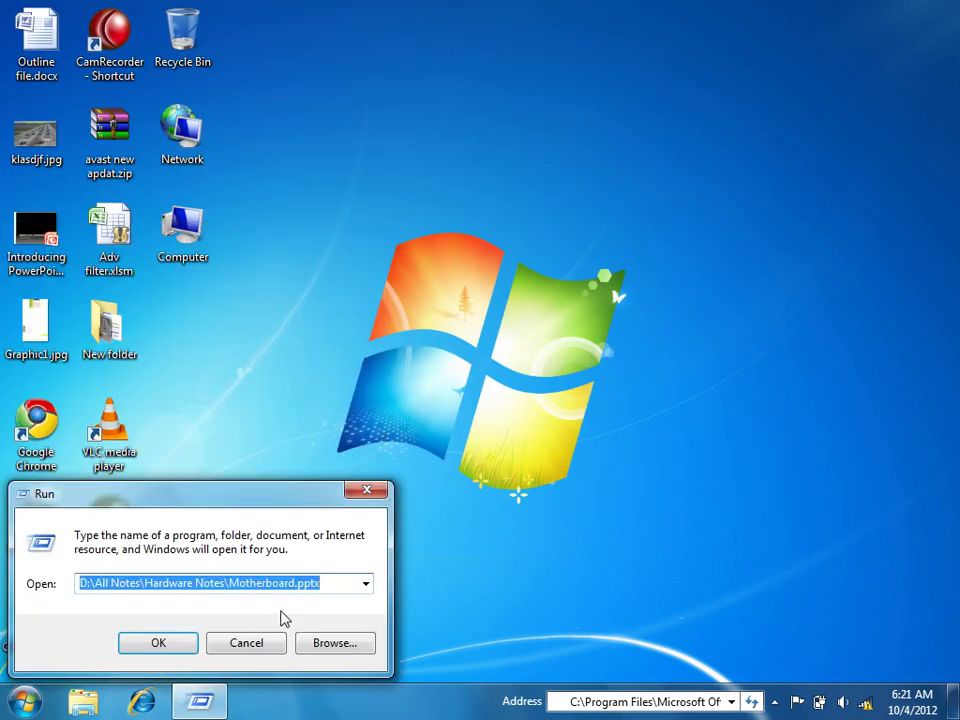
text(winword)
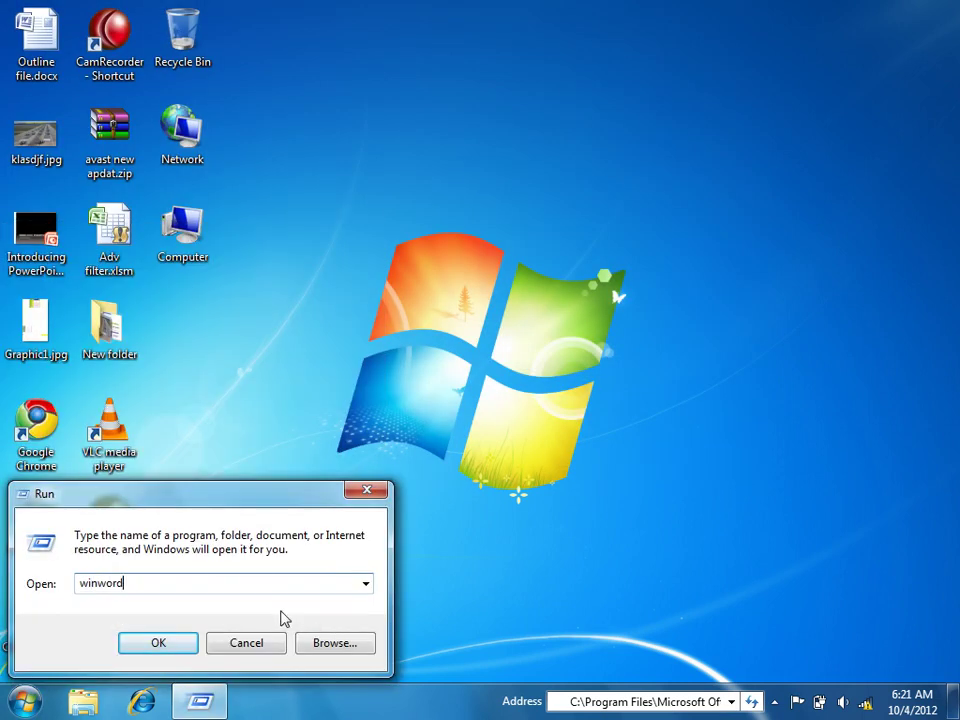
key(Return)
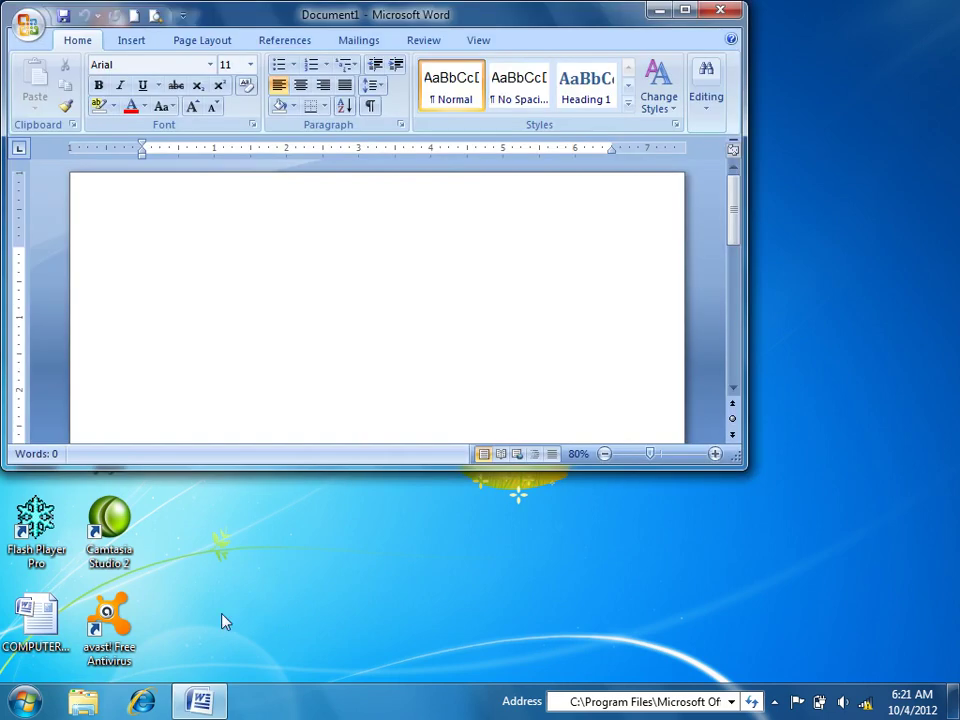
key(super)
click(270, 610)
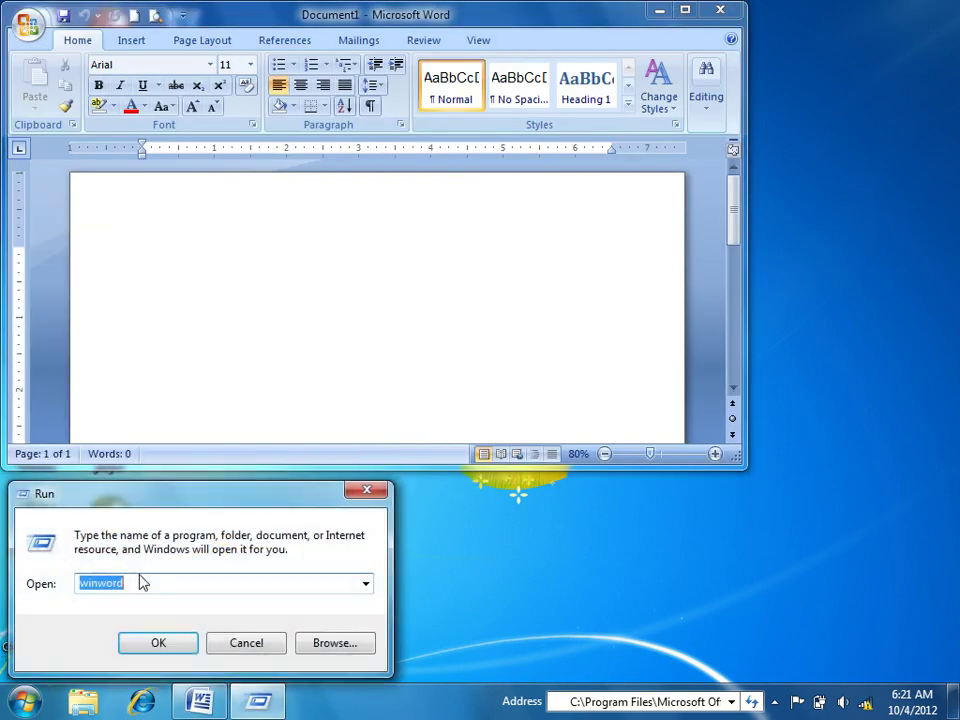
click(240, 646)
click(720, 10)
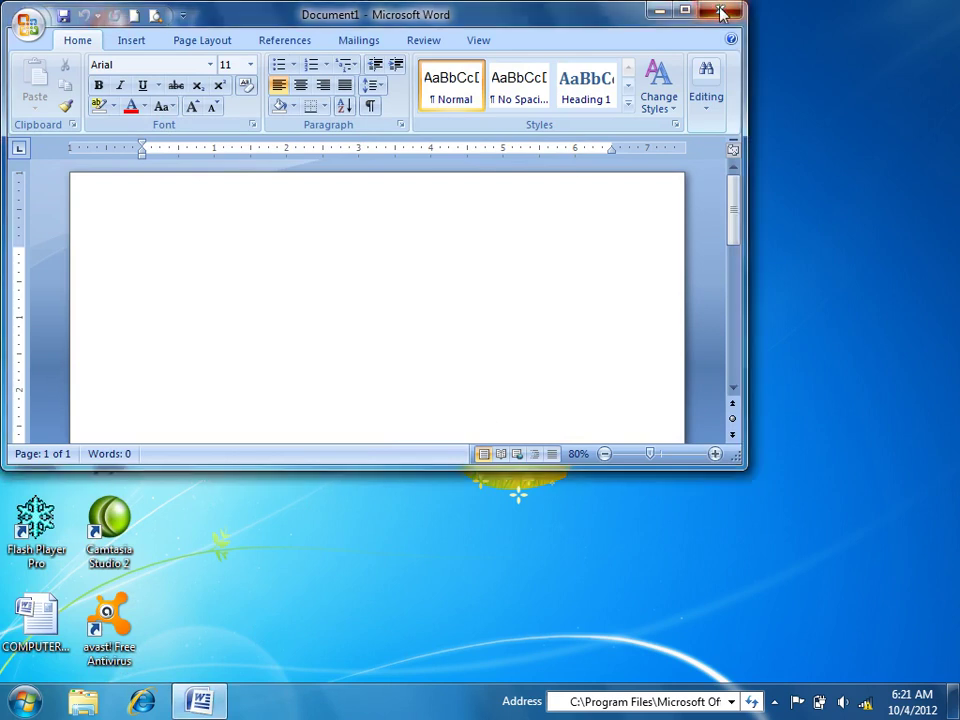
- Open Excel by entering 'excel' in the taskbar Address toolbar, then close it
click(697, 703)
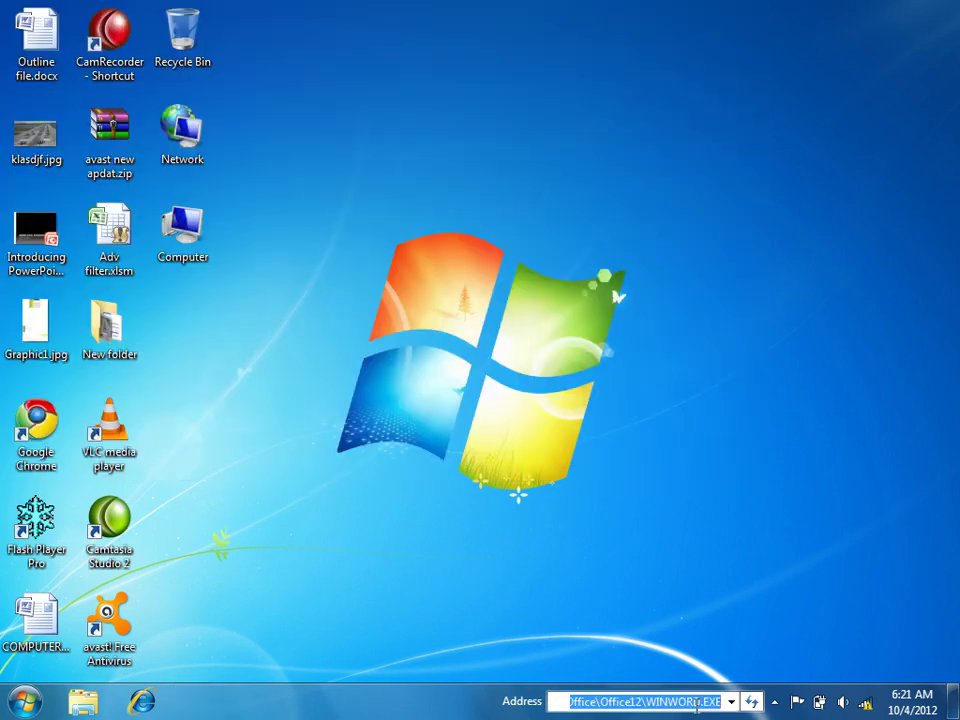
text(excel)
key(Return)
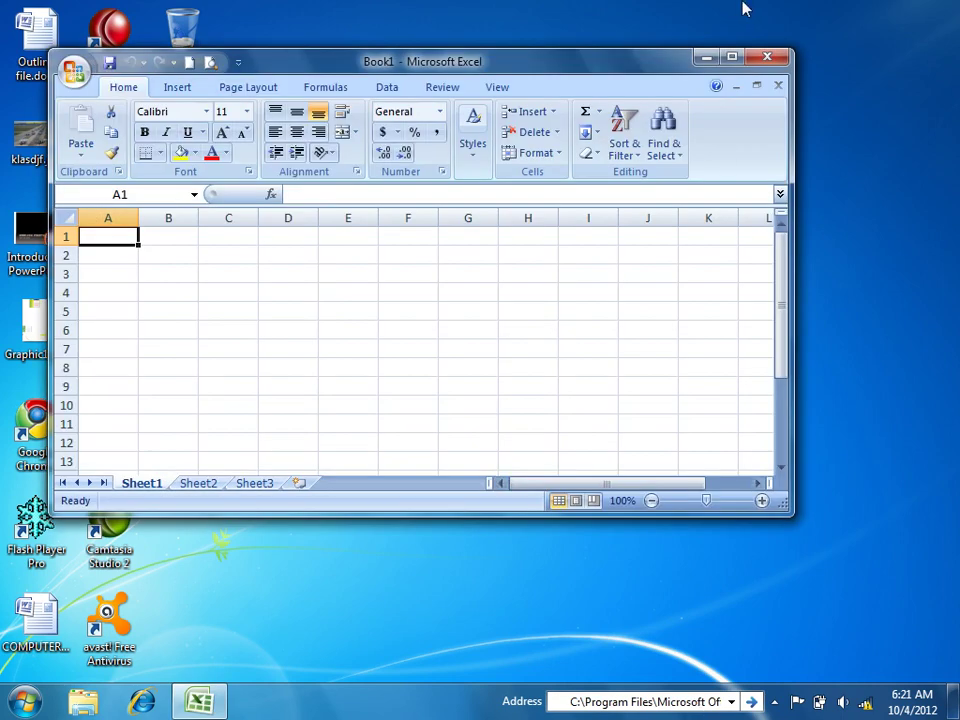
click(767, 56)
- Try 'd:all notes' in the Address toolbar and dismiss the can't-find error
click(688, 706)
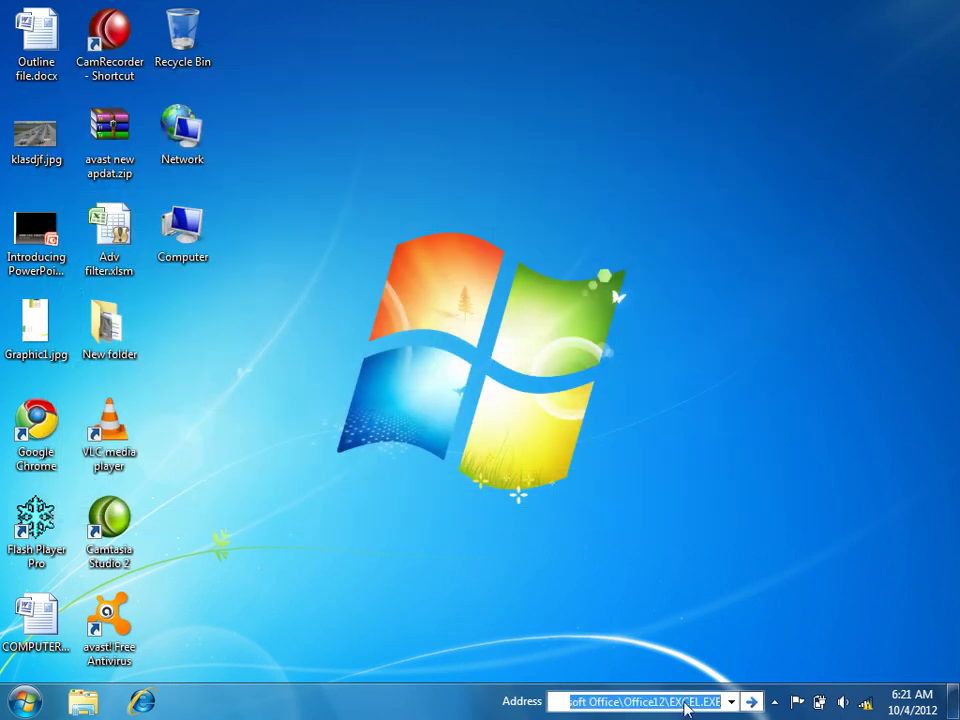
text(d)
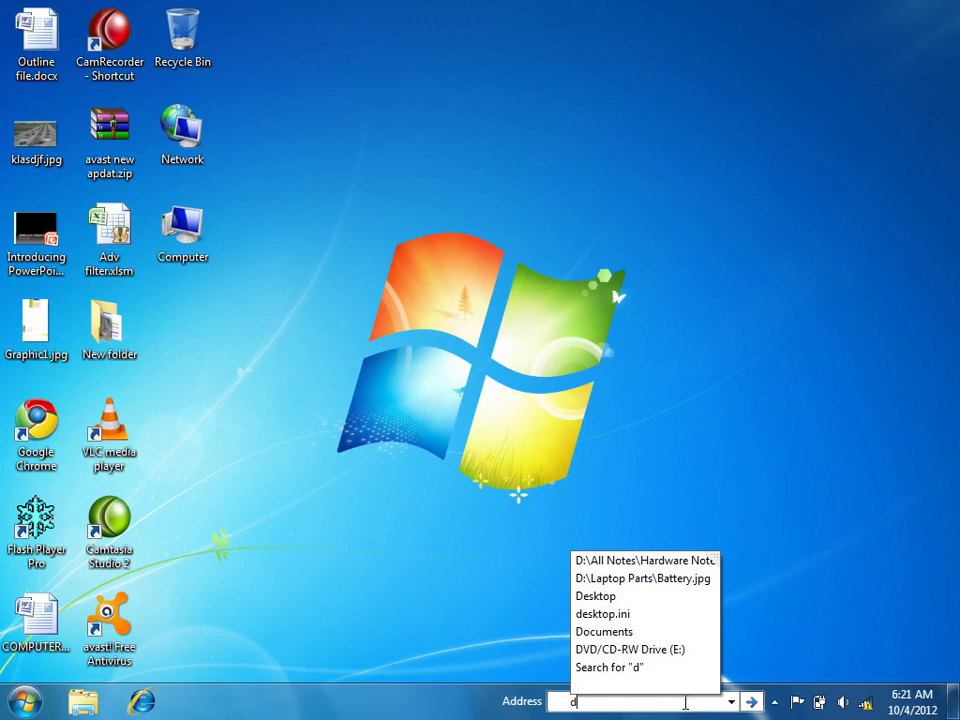
text(:)
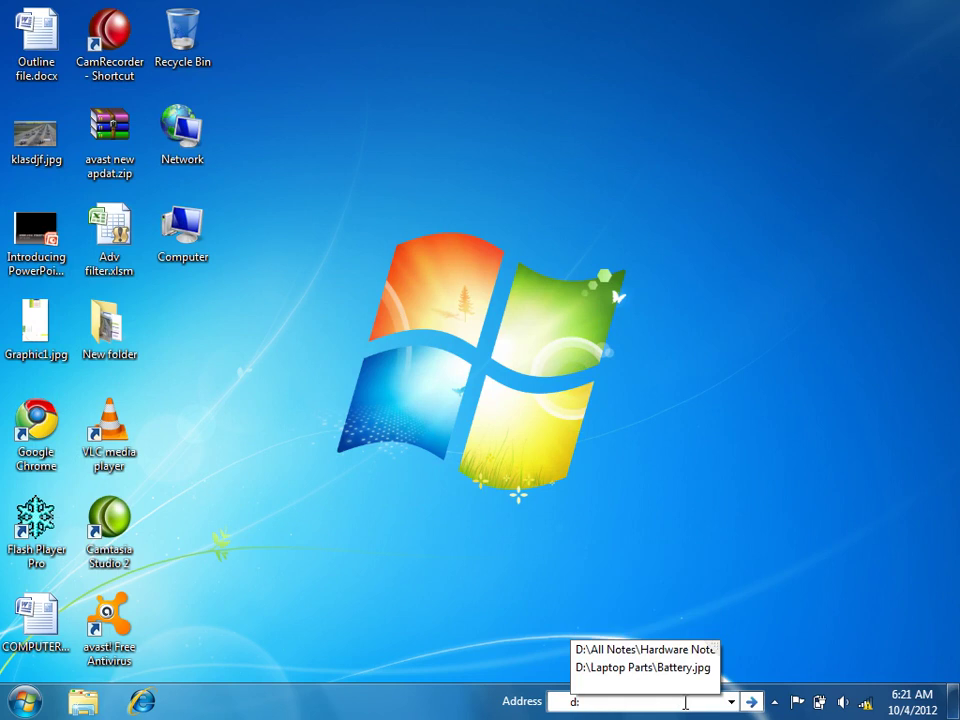
text(alln)
key(BackSpace)
text(ne)
key(BackSpace)
key(BackSpace)
text(n)
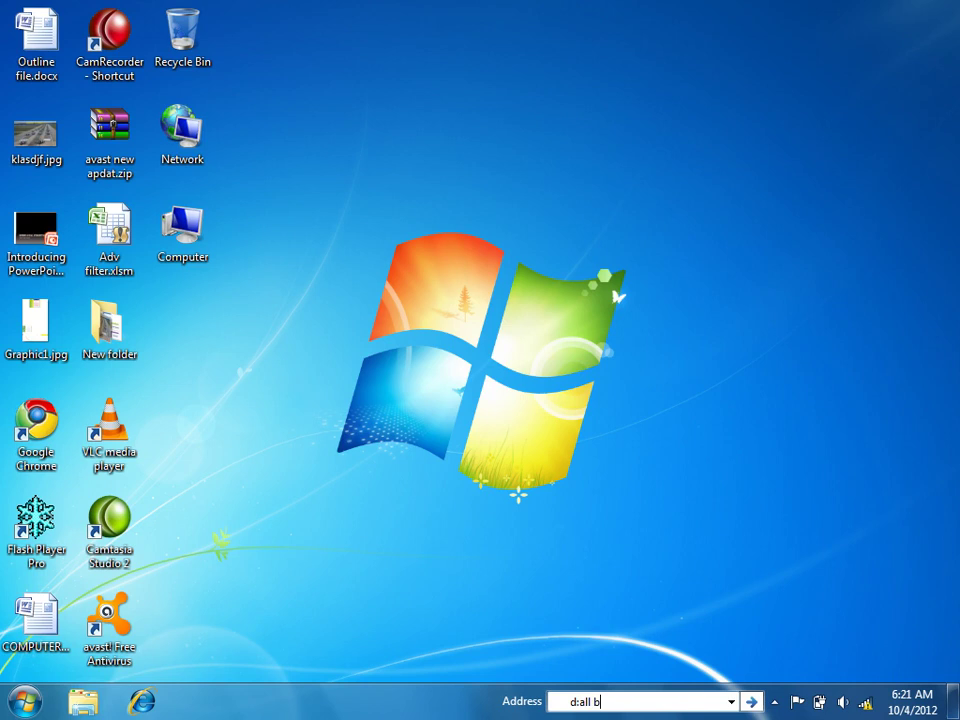
text(otes)
key(Return)
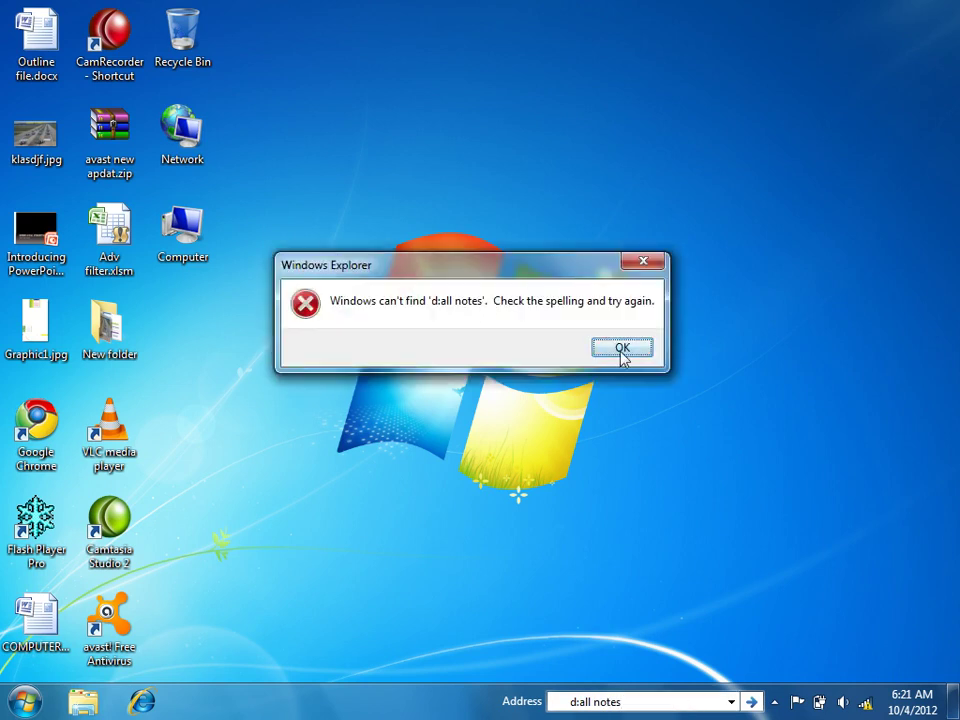
click(621, 350)
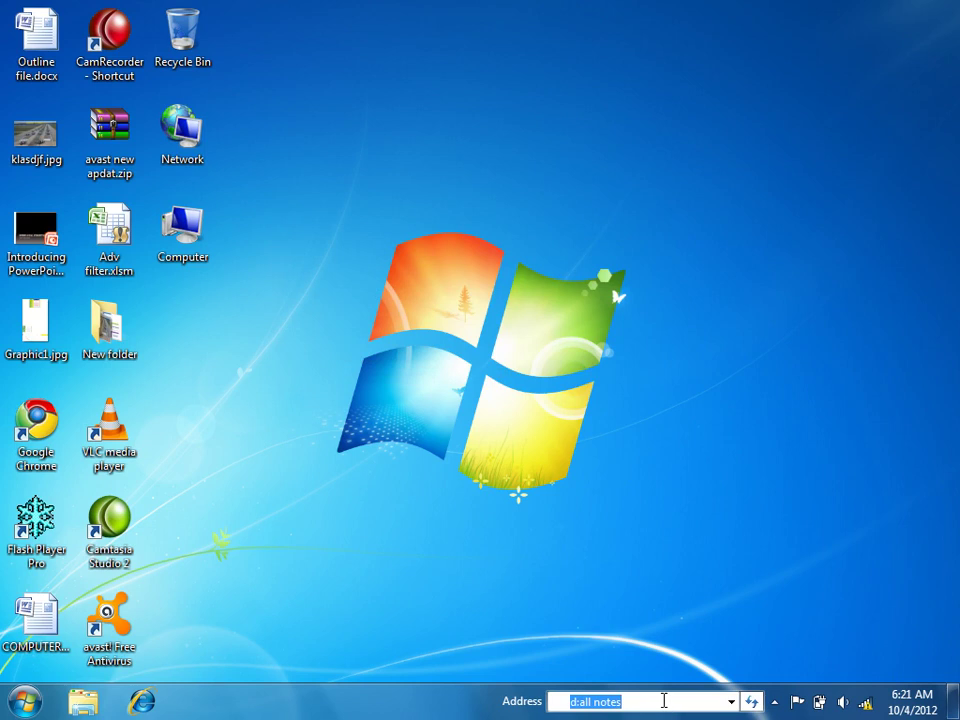
- Enter d:\all notes\hardware notes and pick the Hardware Notes suggestion
text(d:)
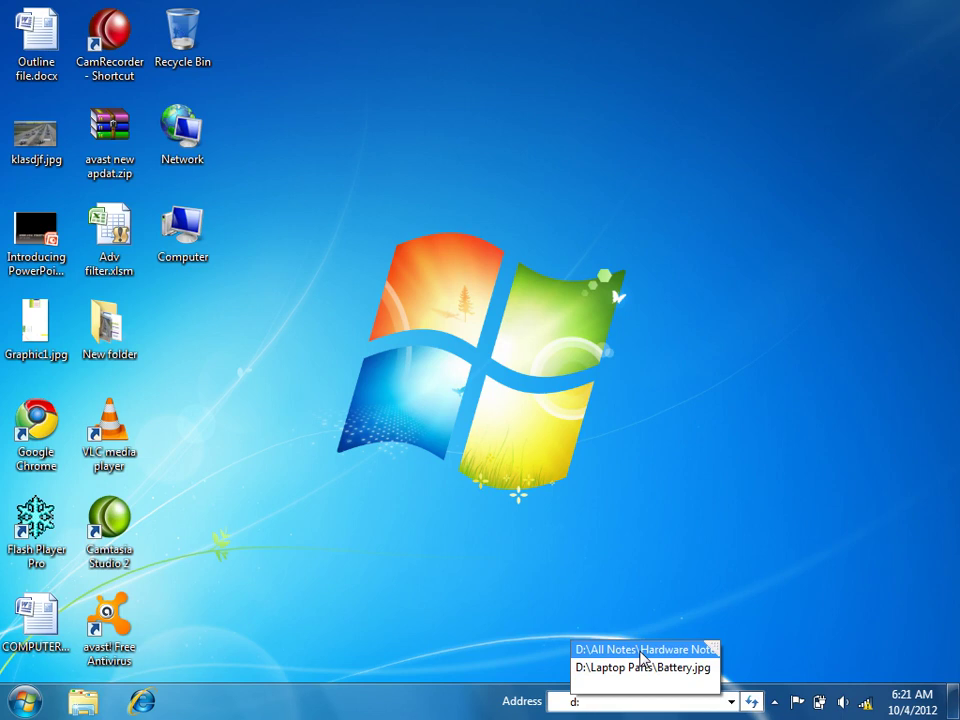
text(all)
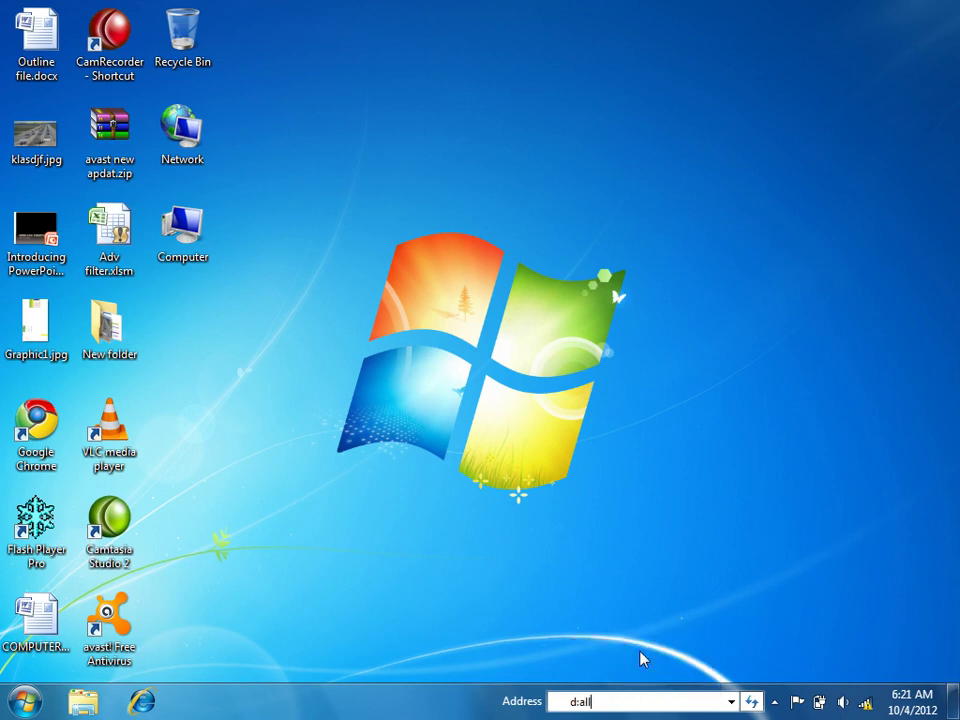
key(BackSpace)
text(\)
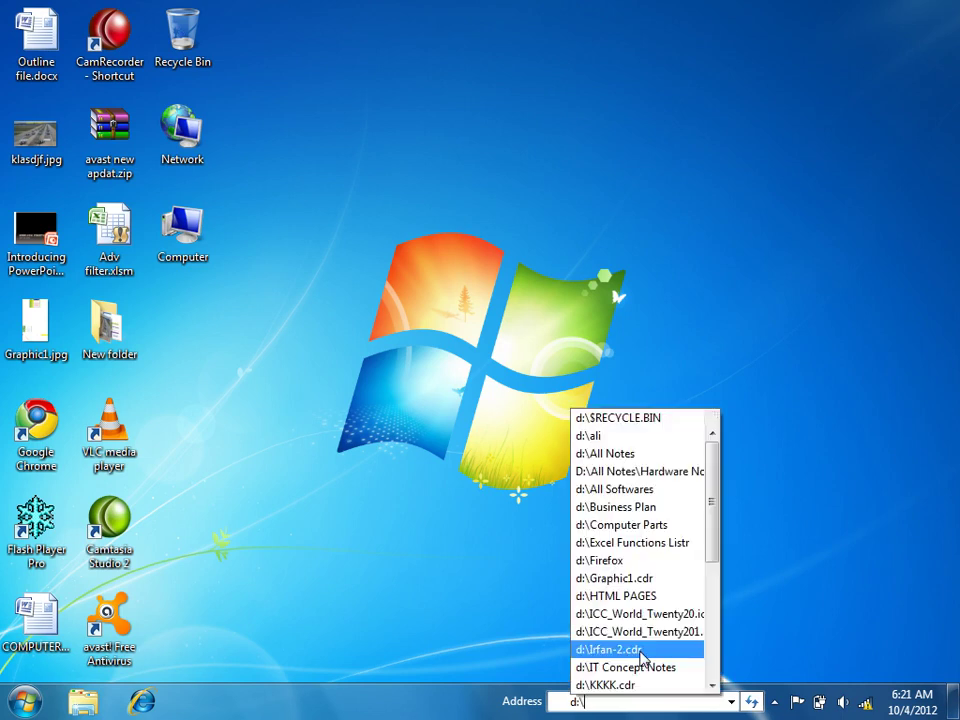
text(al)
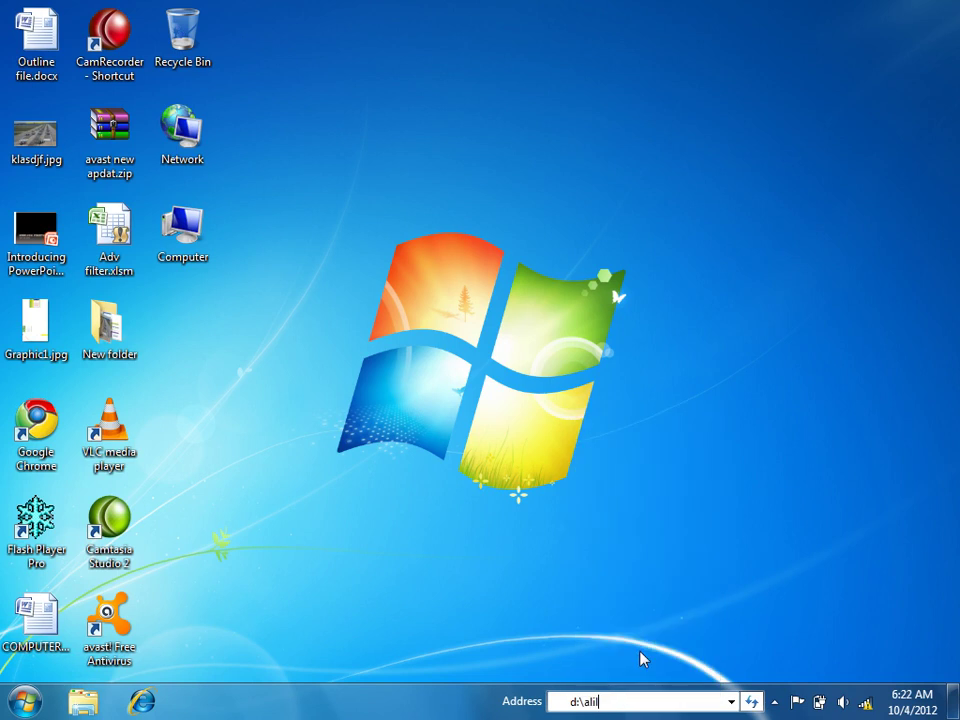
text(l notes)
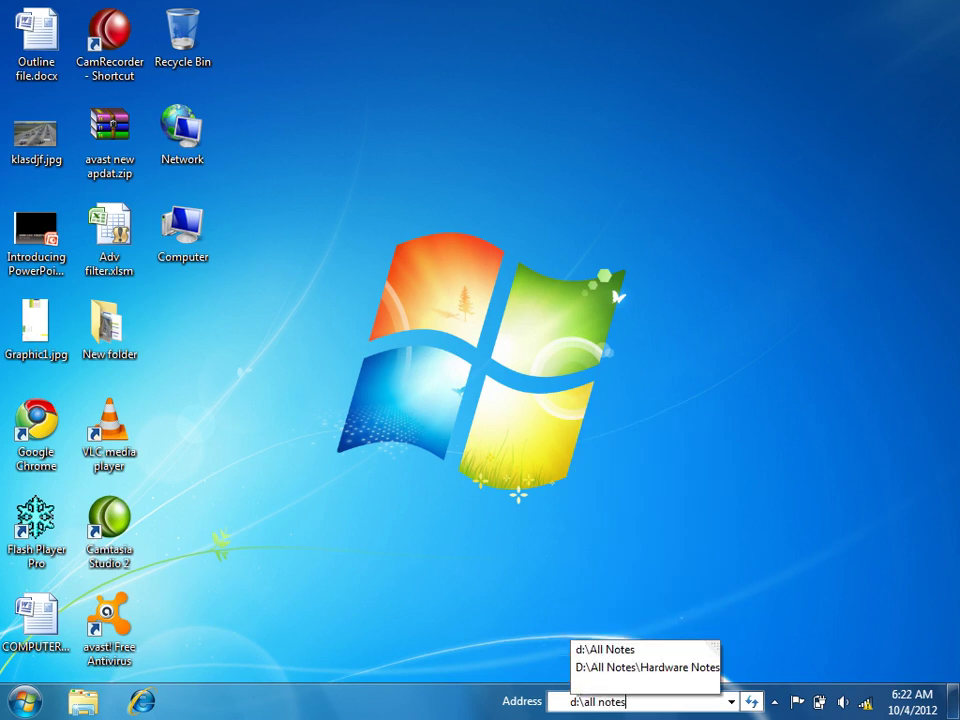
text(\)
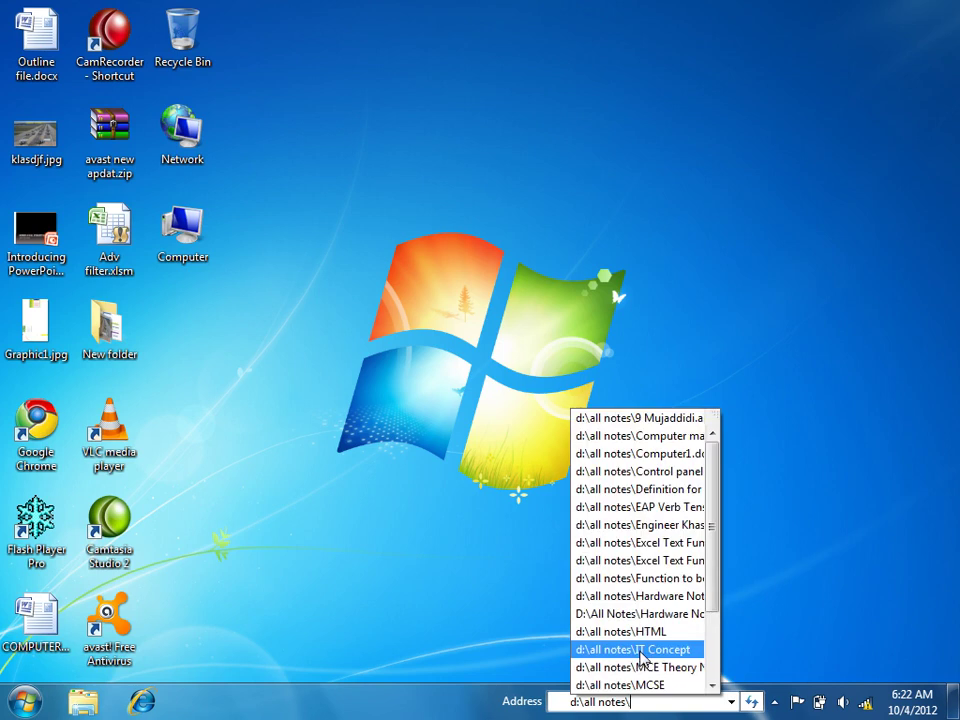
text(hardwrew)
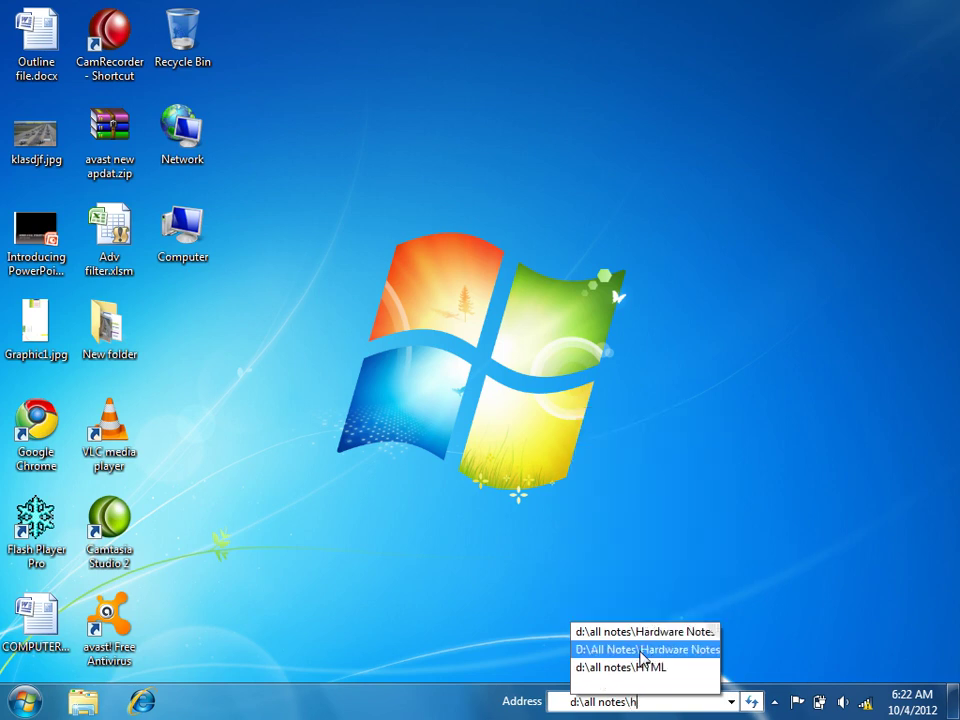
key(BackSpace)
key(BackSpace)
key(BackSpace)
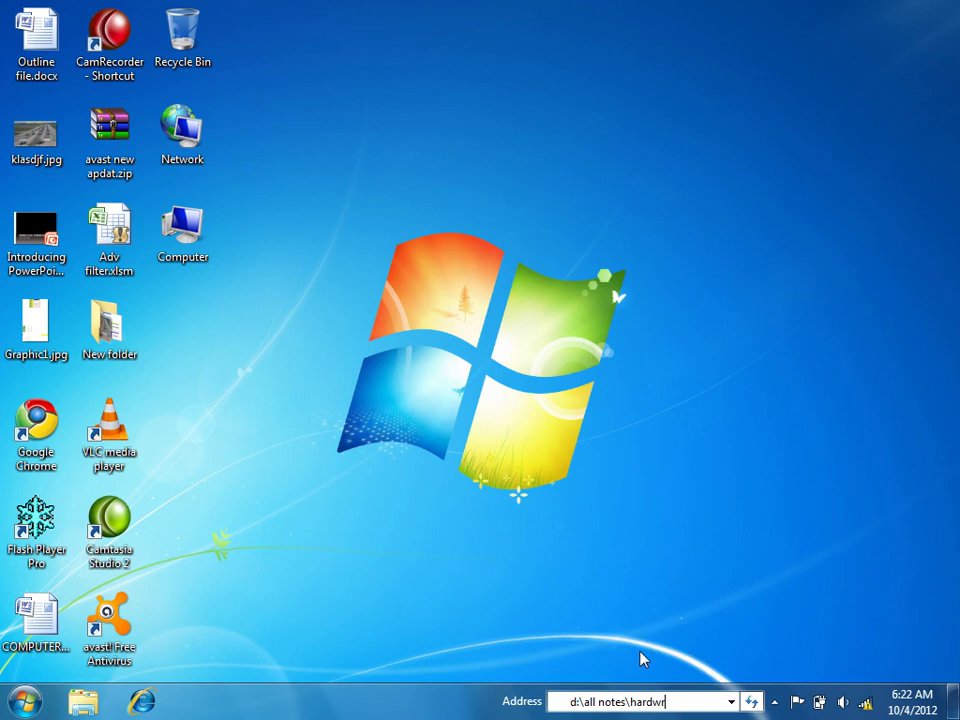
click(641, 651)
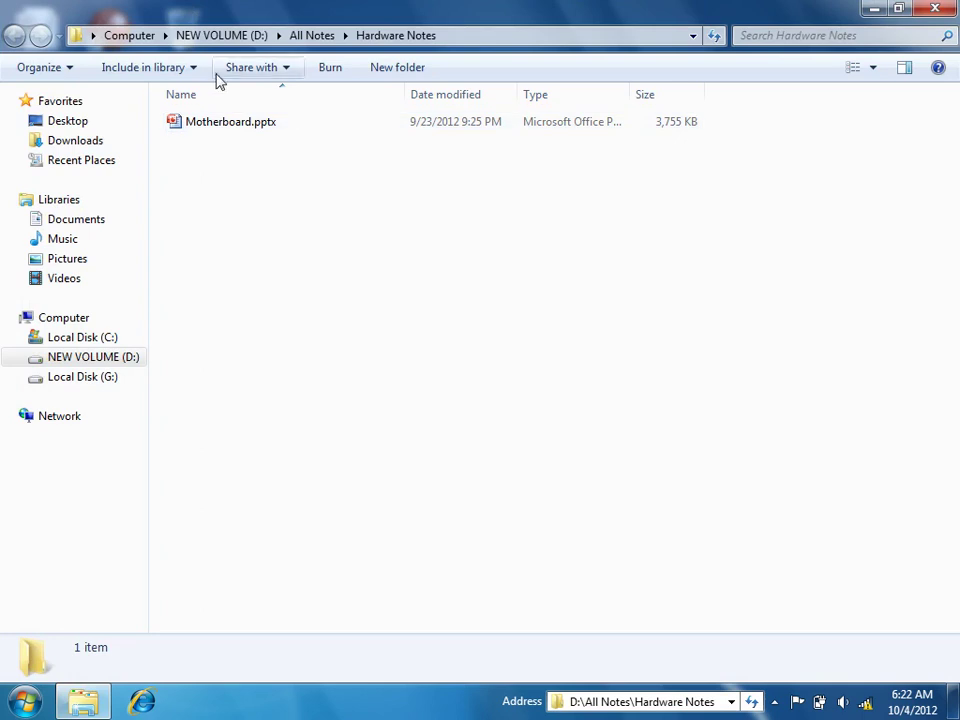
- Open Motherboard.pptx in PowerPoint, close it and the Explorer window, and select the Address path
click(207, 127)
double_click(207, 124)
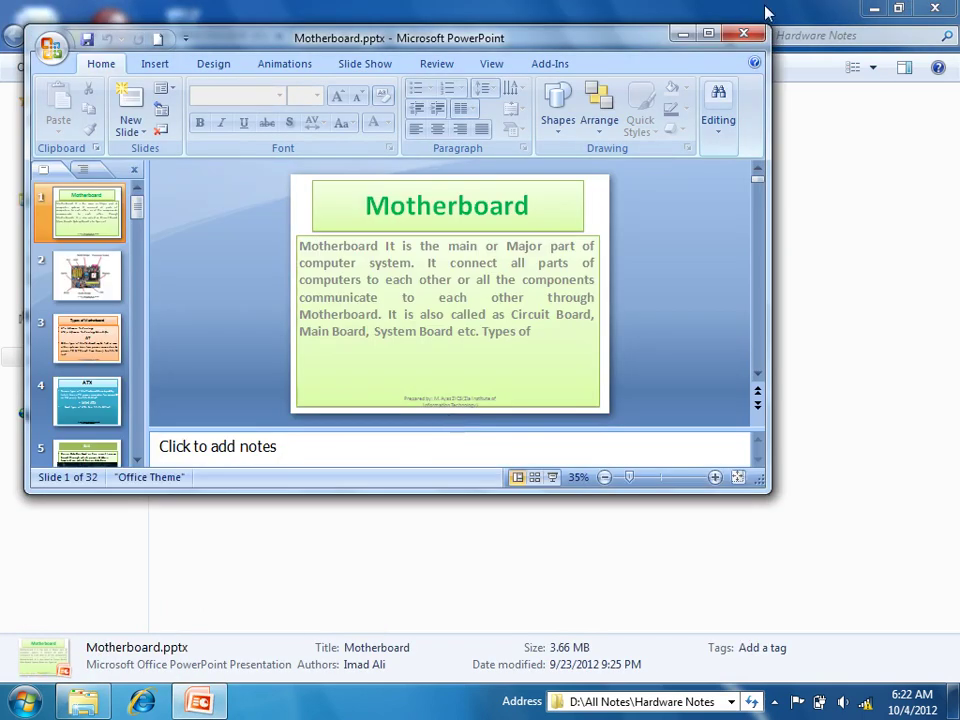
click(744, 32)
click(930, 12)
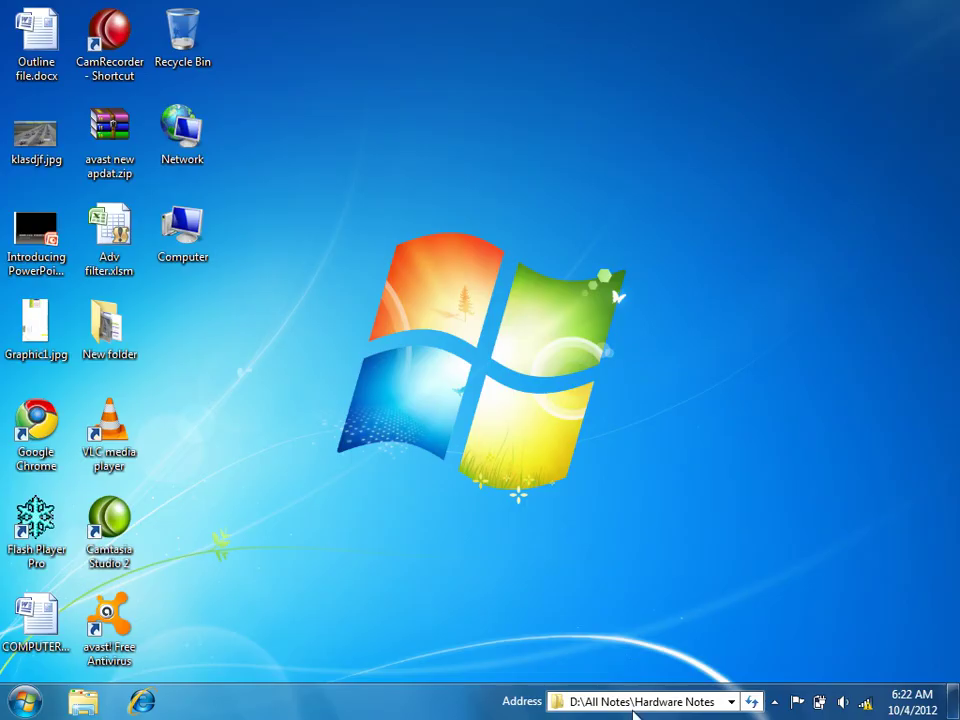
click(643, 701)
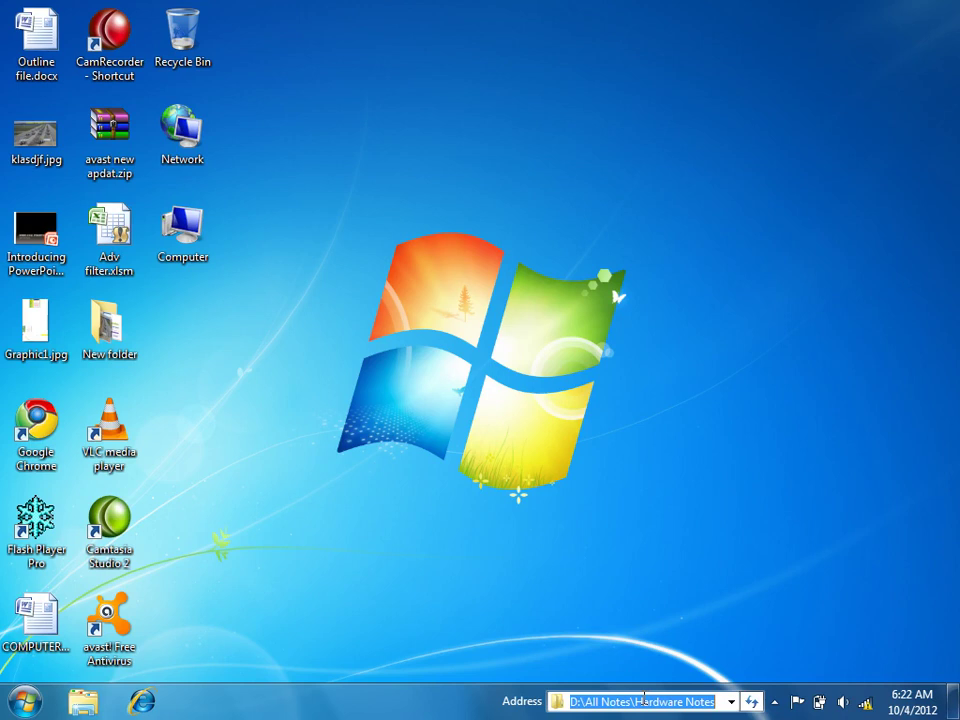
- Remove the Address toolbar in the taskbar properties' Toolbars tab and apply
right_click(452, 702)
click(477, 682)
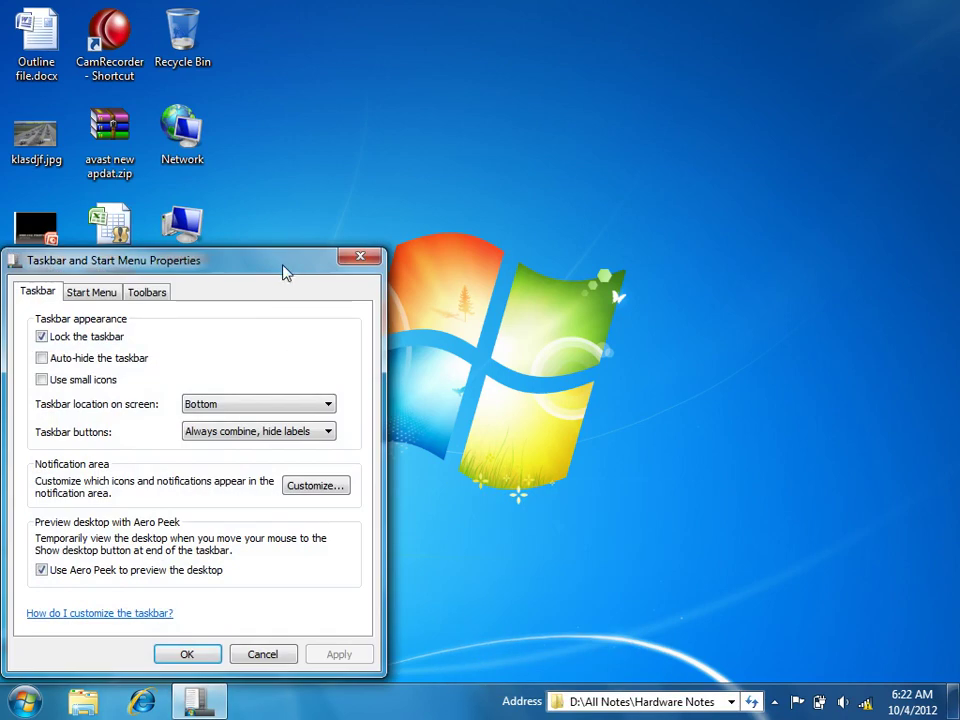
drag(283, 266, 589, 163)
click(447, 190)
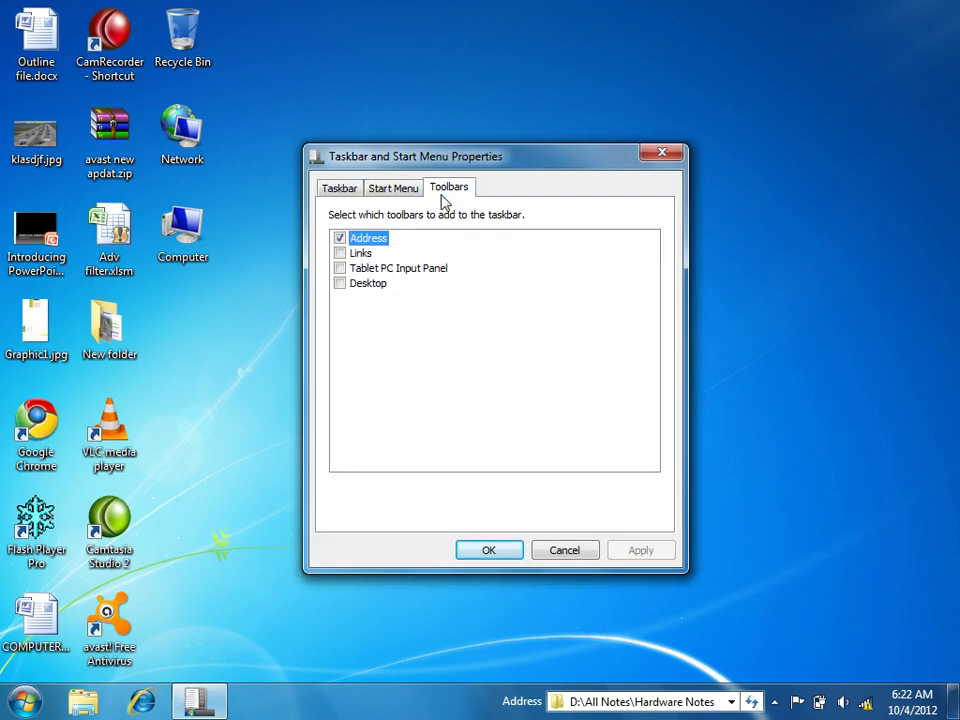
click(340, 239)
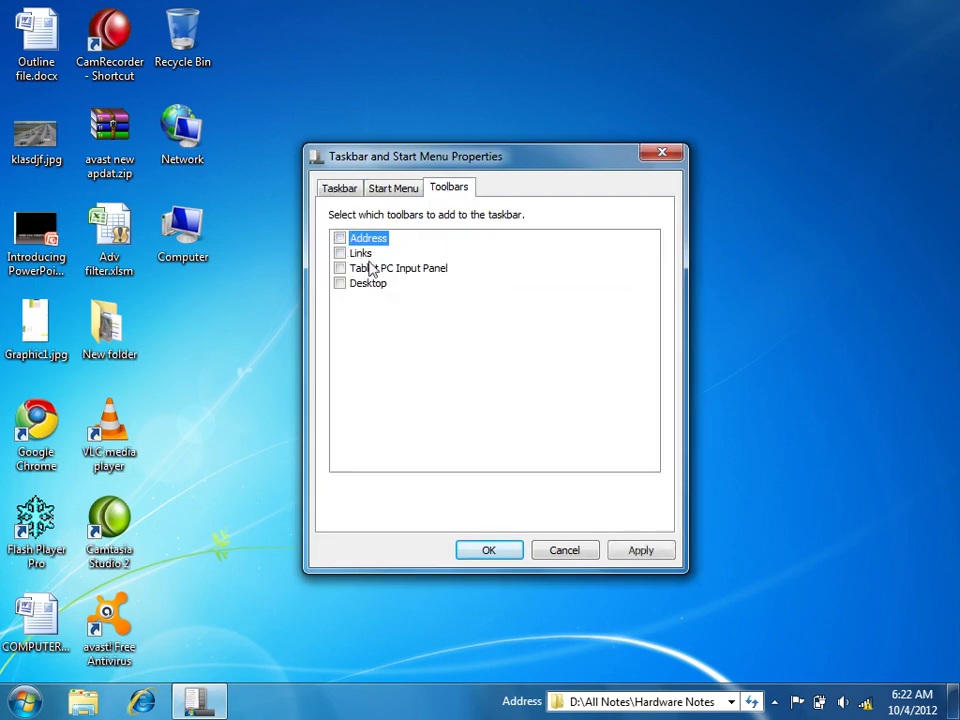
click(625, 552)
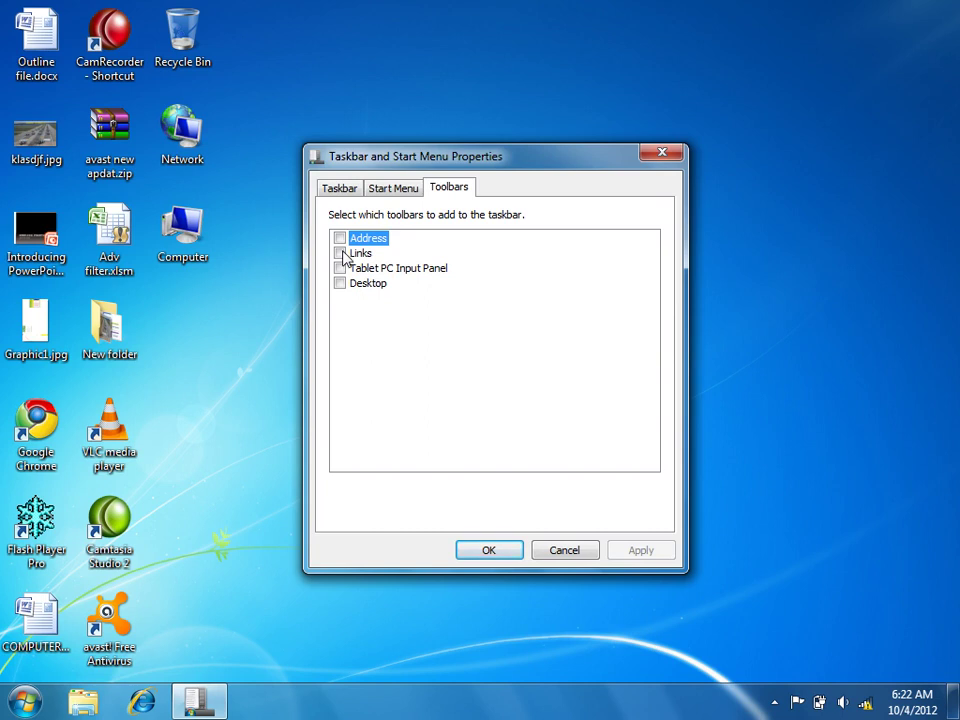
click(145, 705)
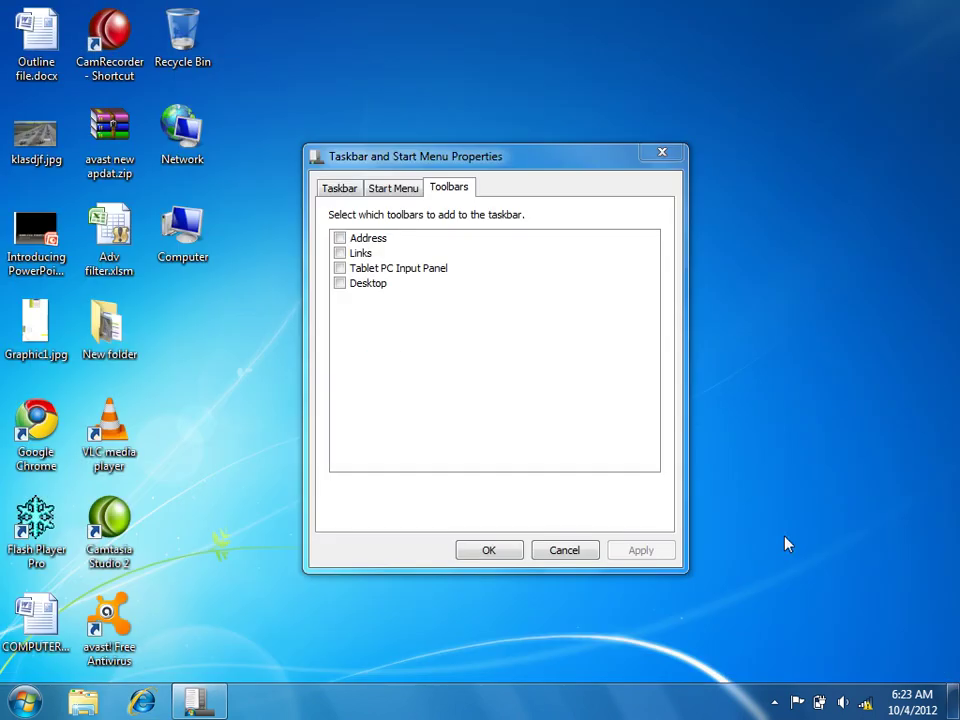
- Add the Links toolbar, browse its chevron entries, and launch Internet Explorer
click(341, 254)
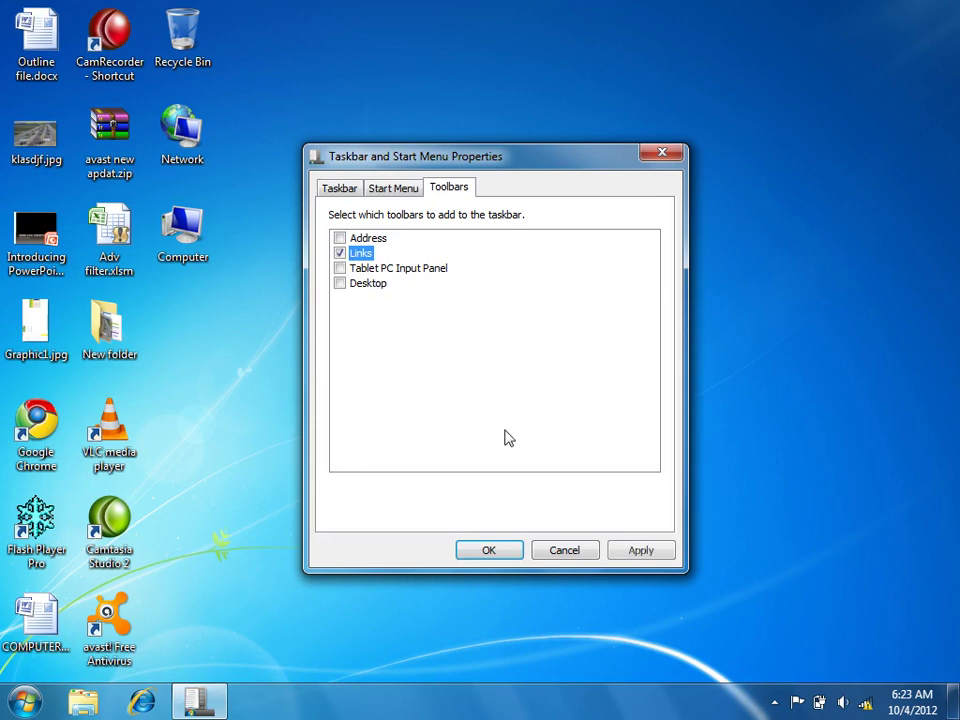
click(637, 551)
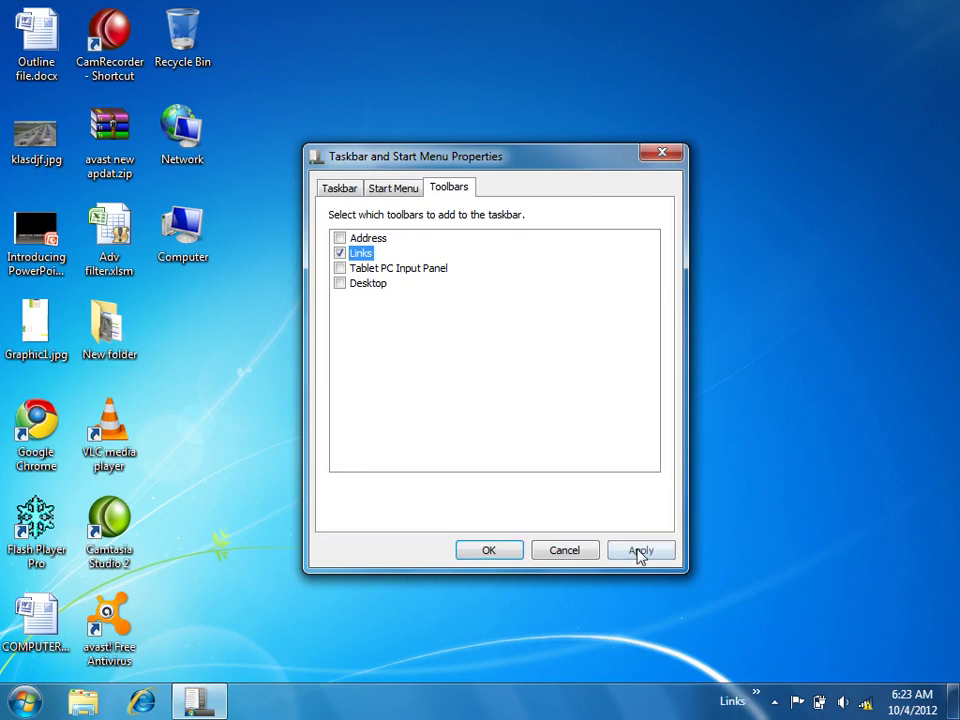
click(758, 697)
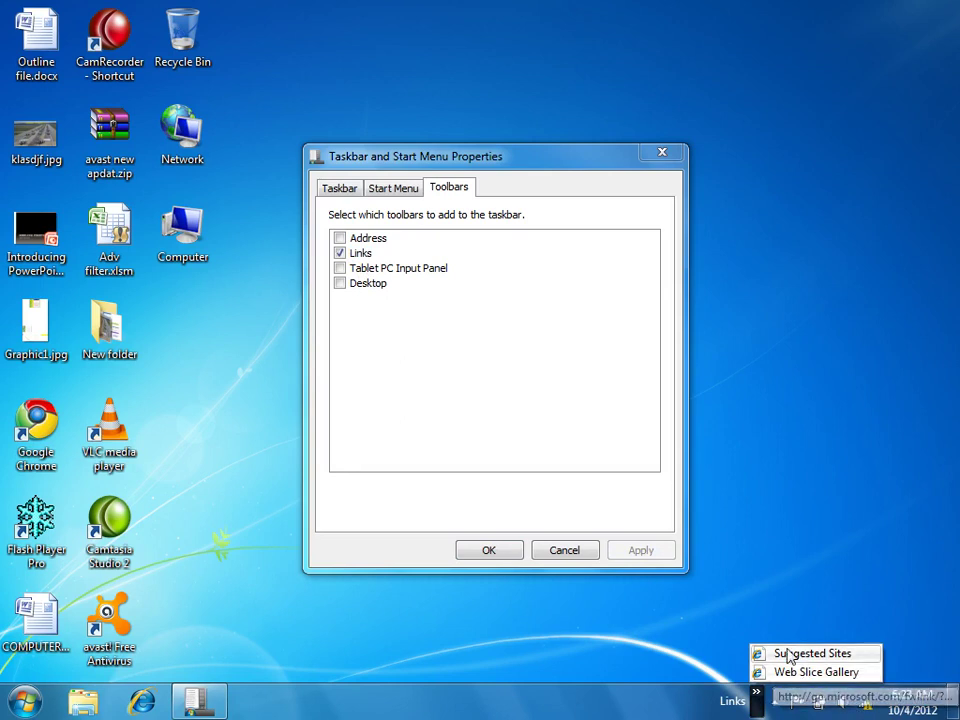
click(145, 703)
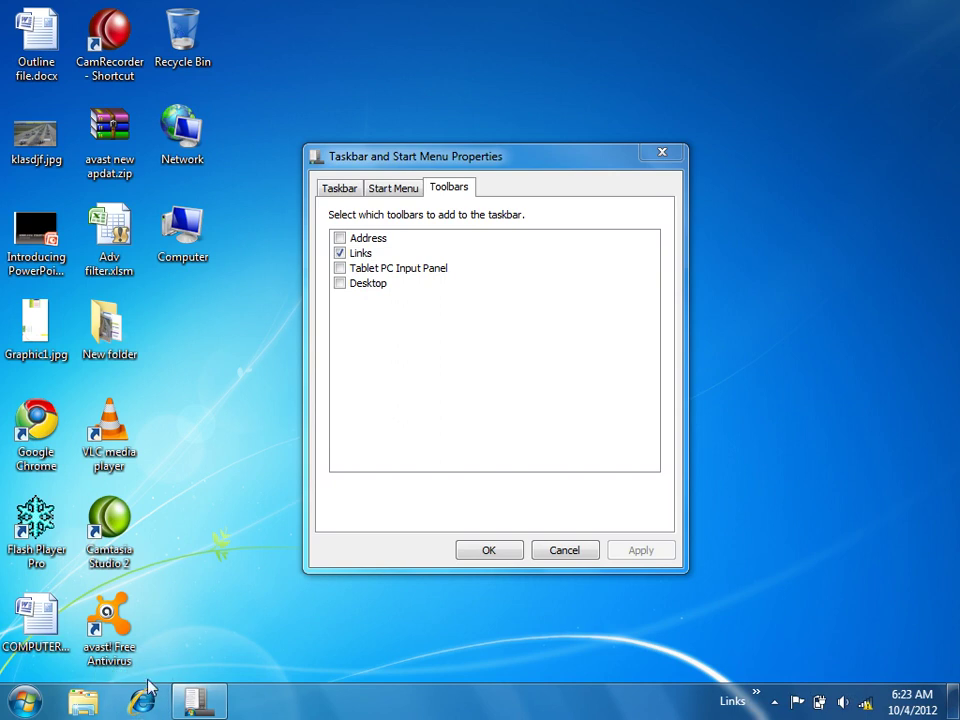
click(145, 705)
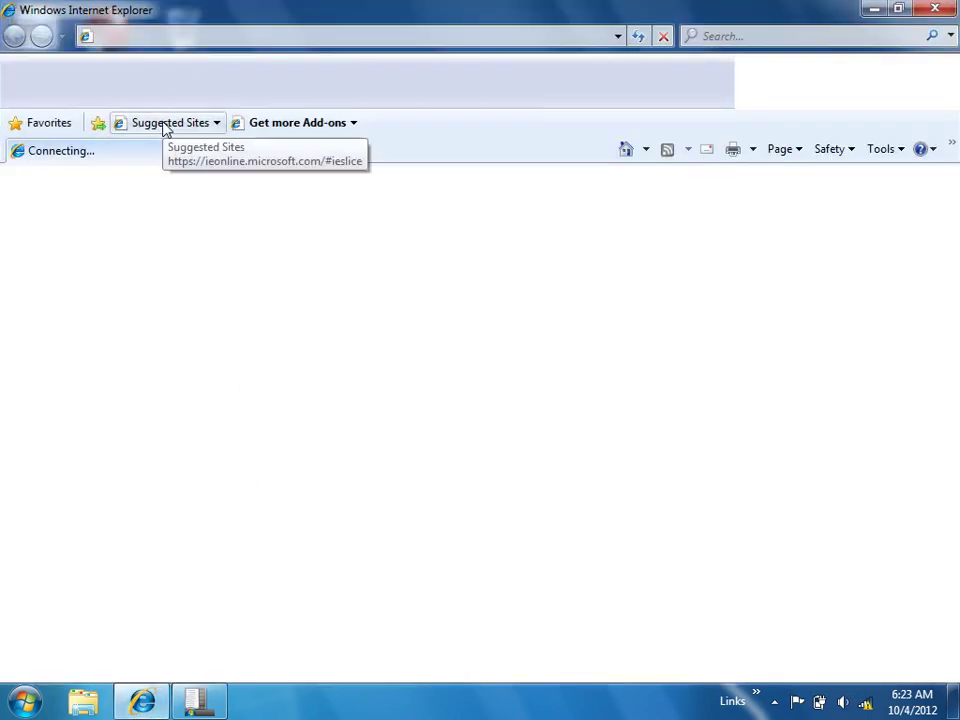
- View and dismiss IE's Suggested Sites panel, close IE, then uncheck Links and apply
click(216, 125)
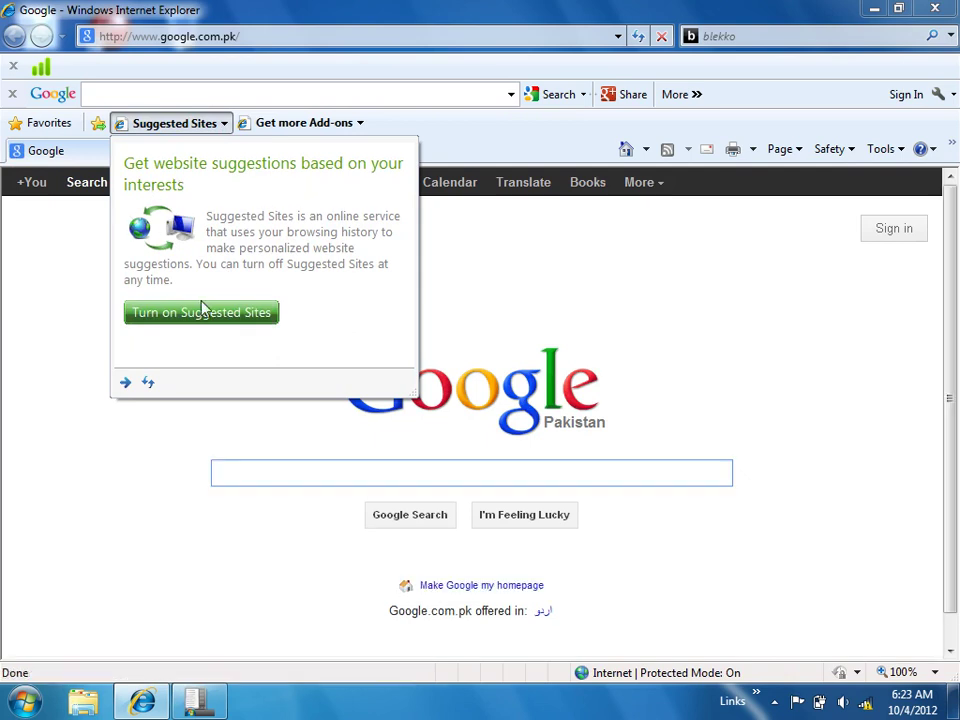
click(885, 193)
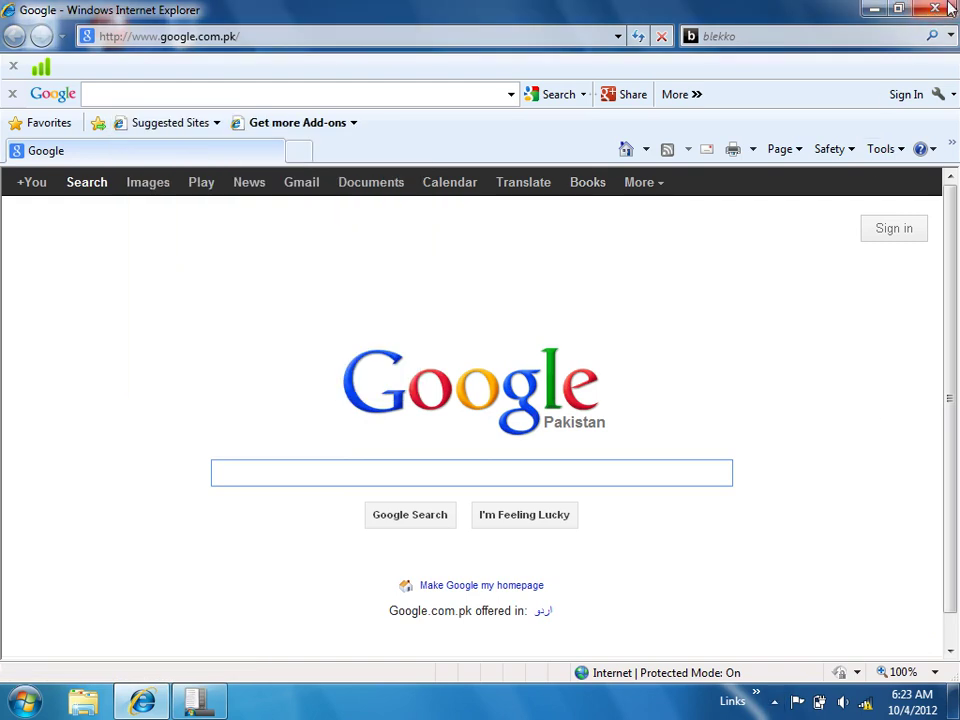
click(937, 10)
click(340, 254)
click(642, 551)
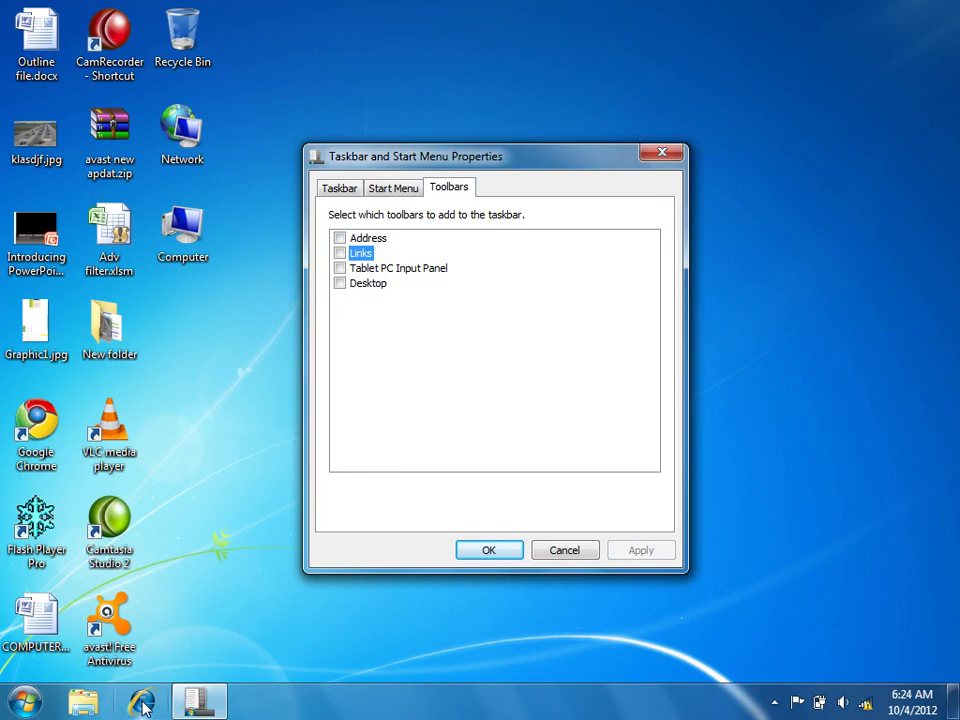
- Re-add Links to view its entries, then replace it with Tablet PC Input Panel and click OK
click(348, 255)
click(639, 551)
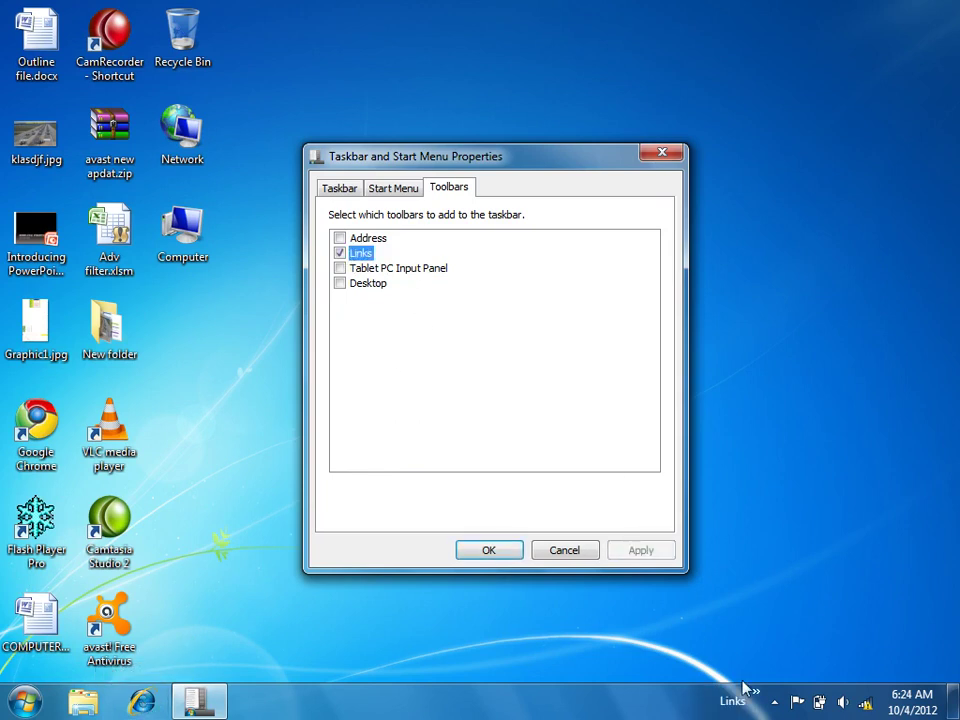
click(756, 694)
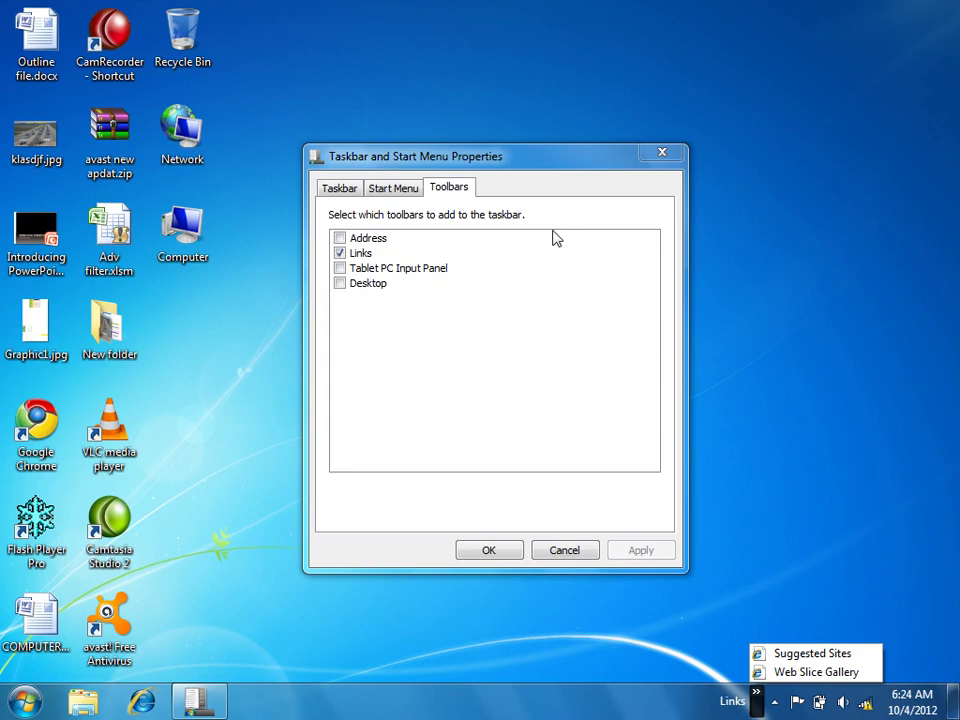
click(340, 253)
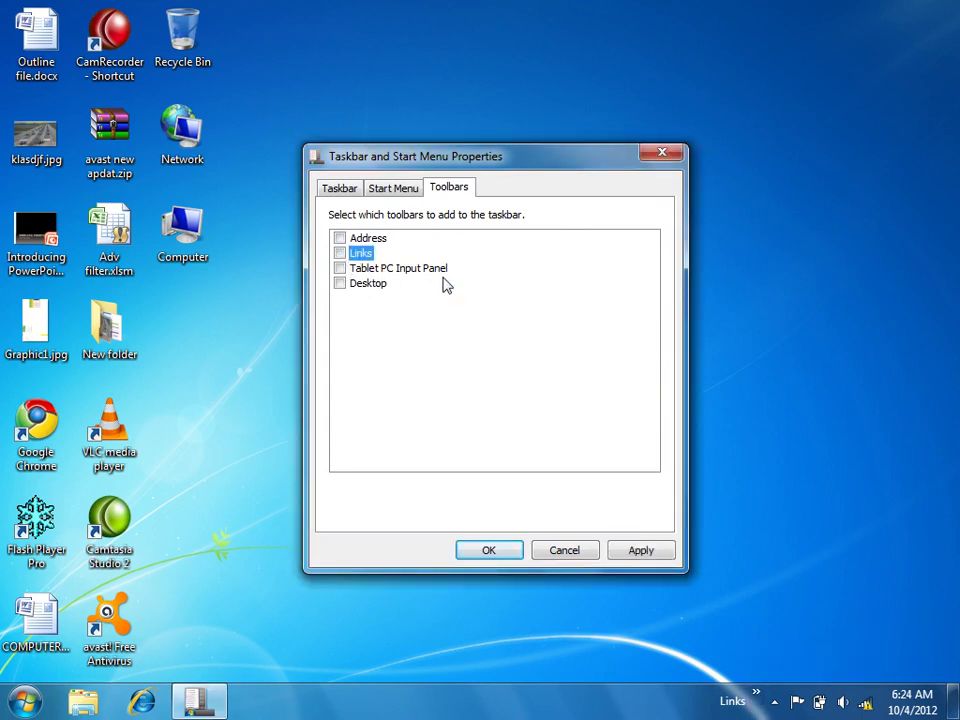
click(340, 269)
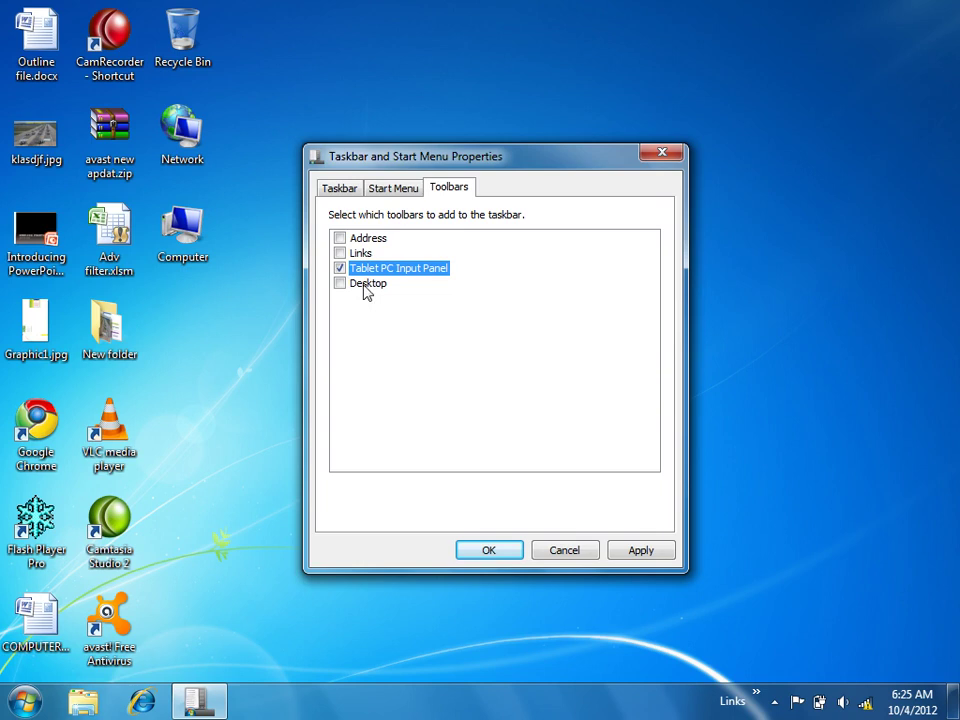
click(638, 552)
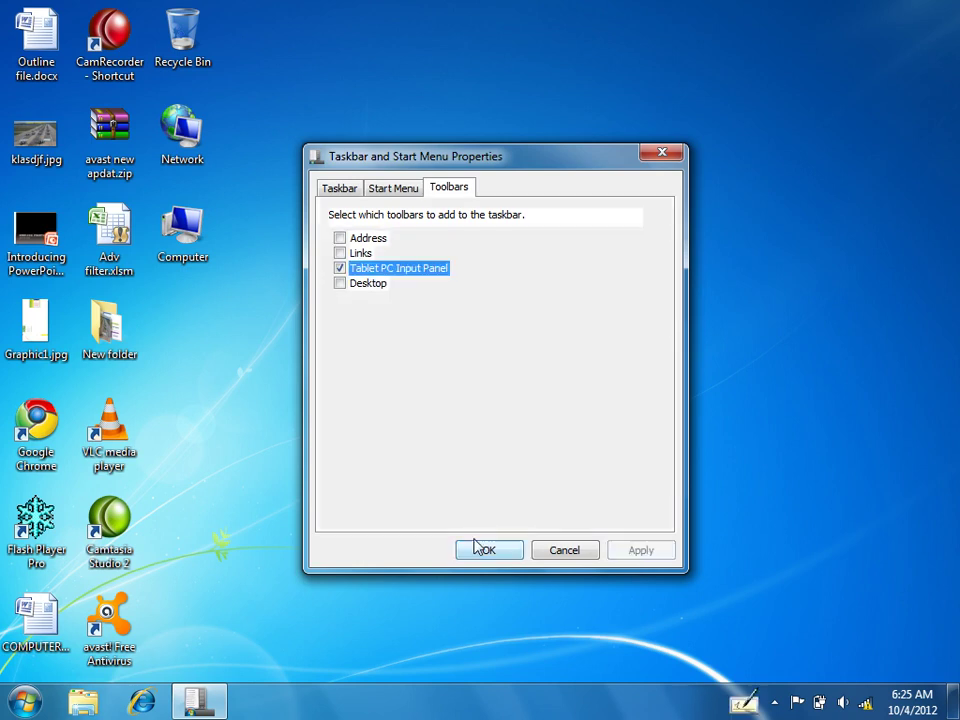
click(487, 551)
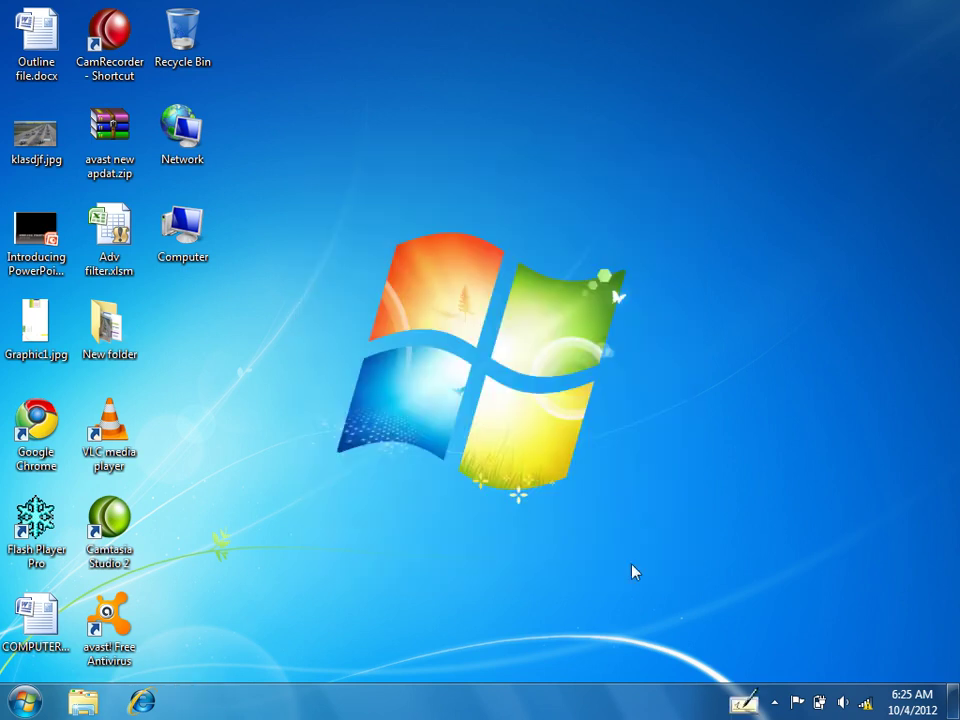
- Open the Tablet PC Input Panel handwriting pad from the taskbar
click(741, 704)
click(745, 706)
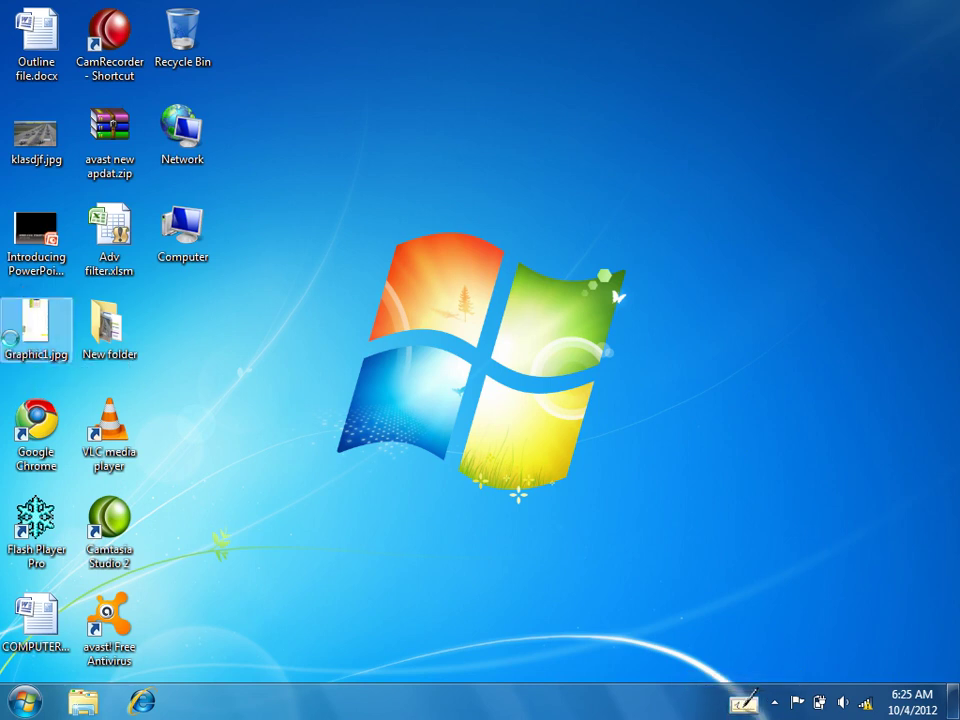
click(10, 335)
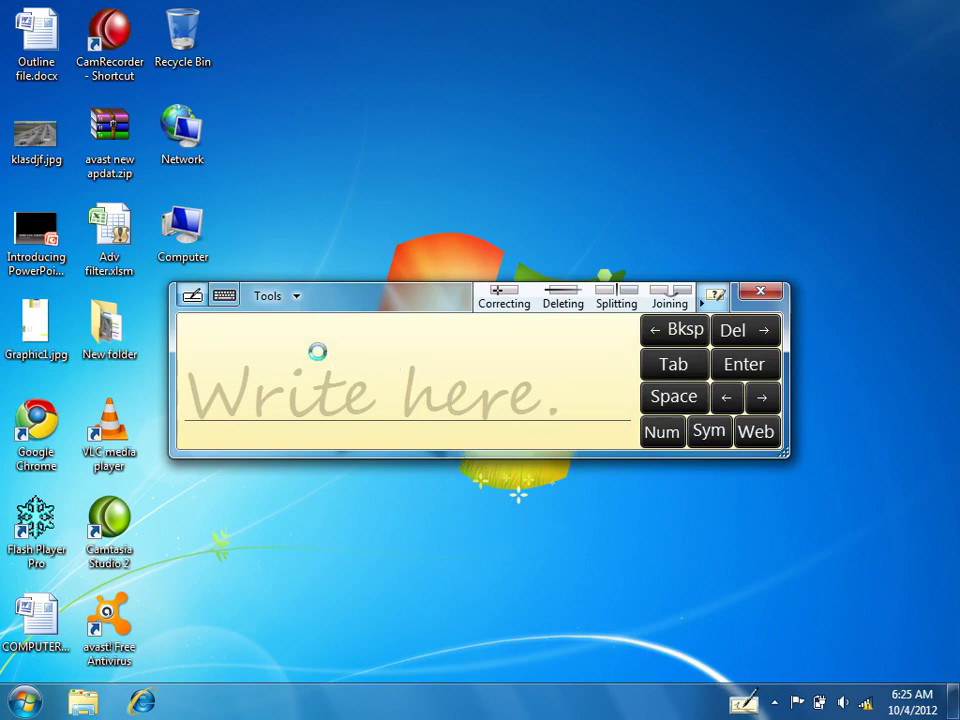
- Handwrite 'CPU computer' in the pad and insert it, repositioning the panel
mouse_move(230, 372)
mouse_down()
mouse_move(195, 403)
mouse_move(248, 410)
mouse_move(261, 398)
mouse_move(263, 428)
mouse_up()
mouse_move(261, 374)
mouse_down()
mouse_move(300, 358)
mouse_move(270, 386)
mouse_move(322, 400)
mouse_move(336, 371)
mouse_up()
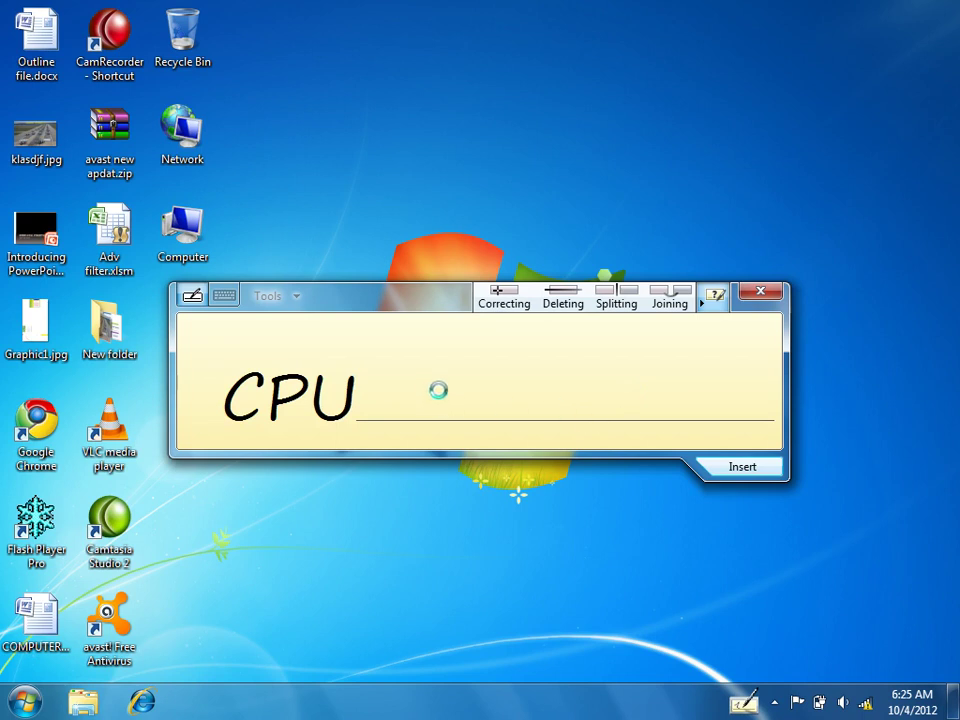
mouse_move(440, 378)
mouse_down()
mouse_move(405, 382)
mouse_move(447, 414)
mouse_move(459, 386)
mouse_move(480, 392)
mouse_move(497, 377)
mouse_move(540, 369)
mouse_move(577, 391)
mouse_move(658, 399)
mouse_move(658, 369)
mouse_move(671, 407)
mouse_move(689, 391)
mouse_move(729, 409)
mouse_move(742, 395)
mouse_up()
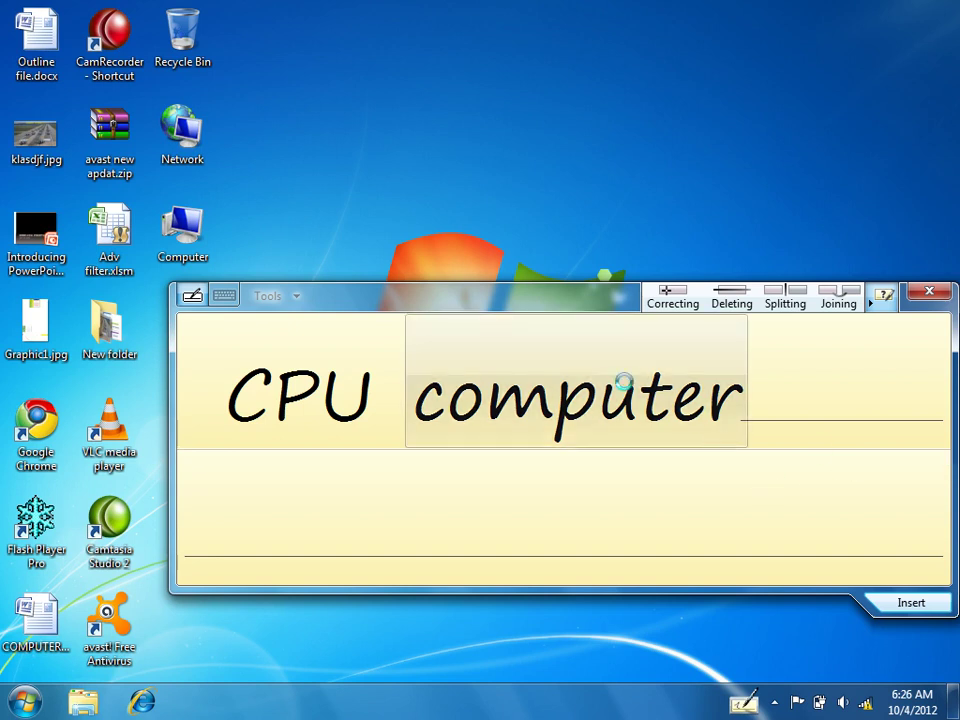
drag(557, 287, 474, 195)
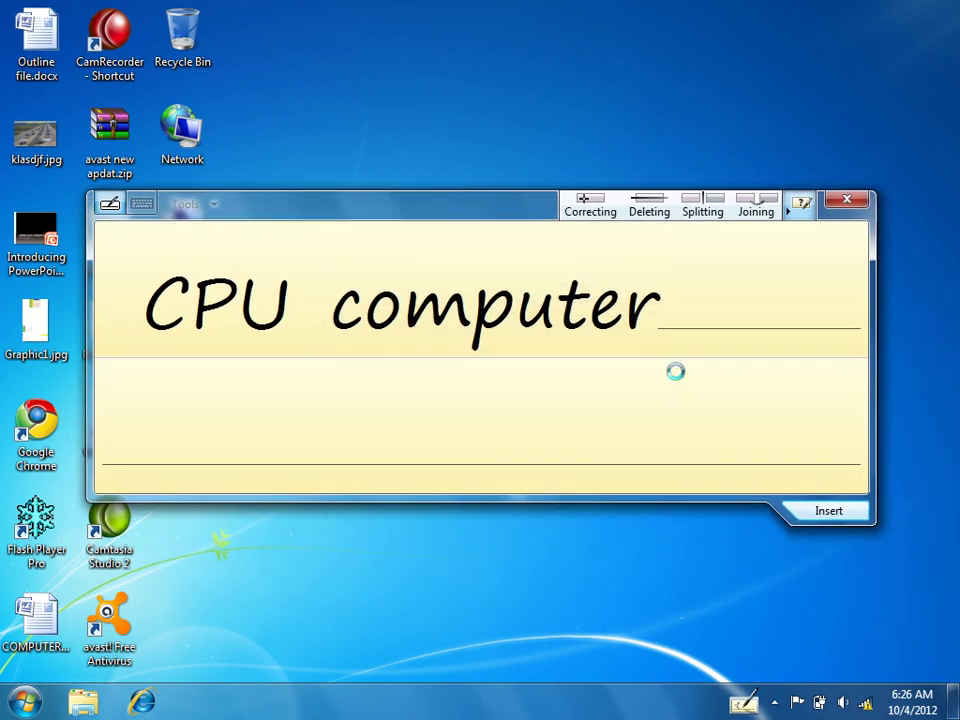
click(813, 510)
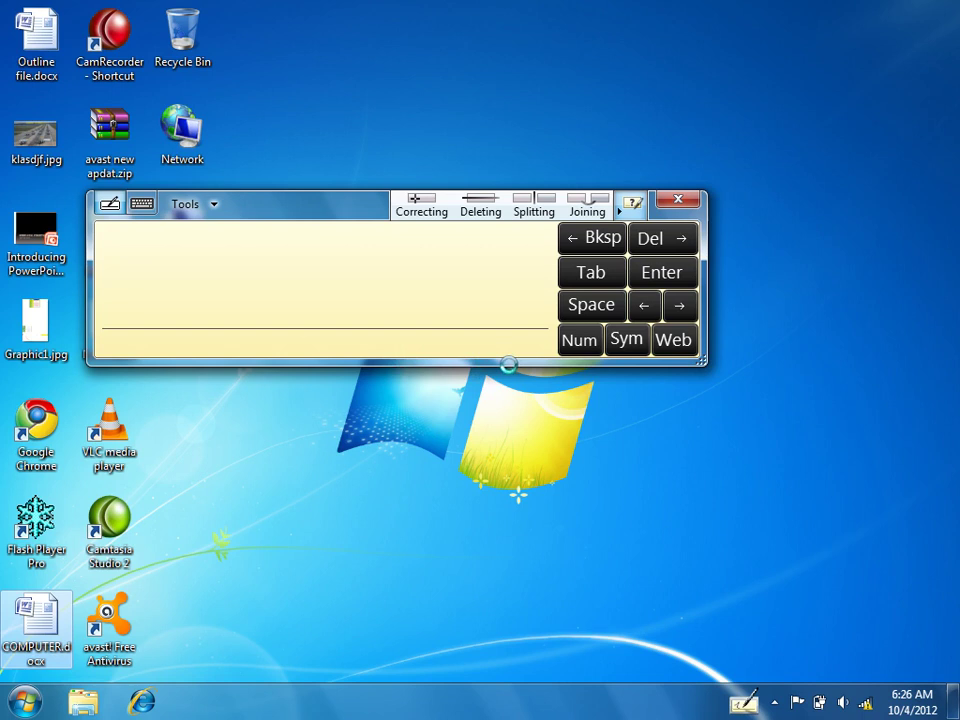
drag(342, 206, 392, 259)
key(super)
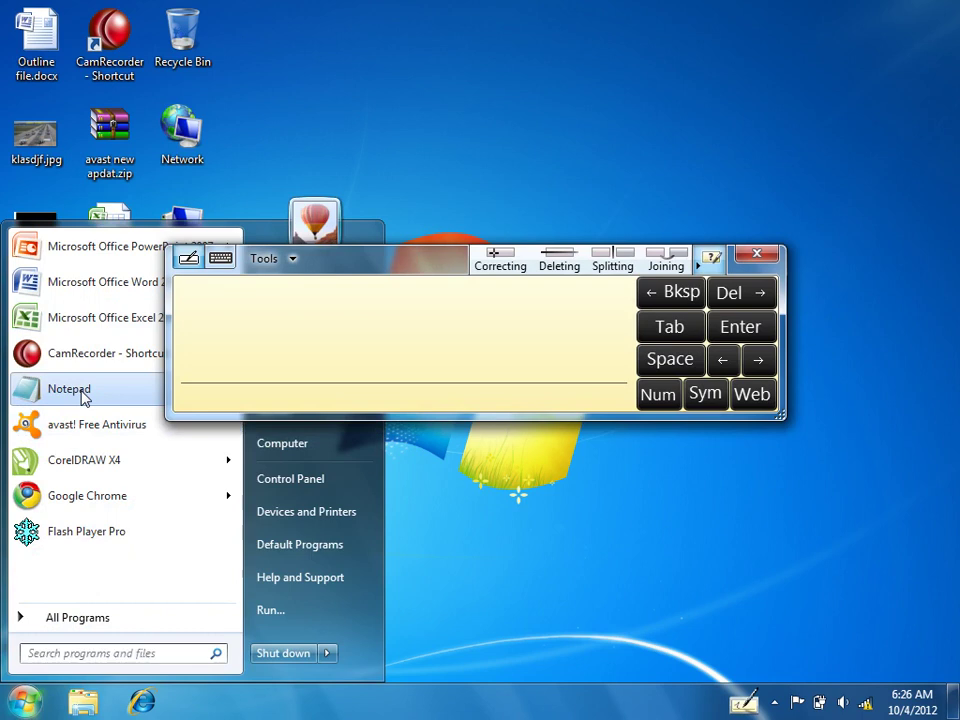
- Launch Notepad, glance at Format > Font, and handwrite 'computer' in the lowered pad
click(81, 390)
drag(339, 269, 282, 428)
click(120, 64)
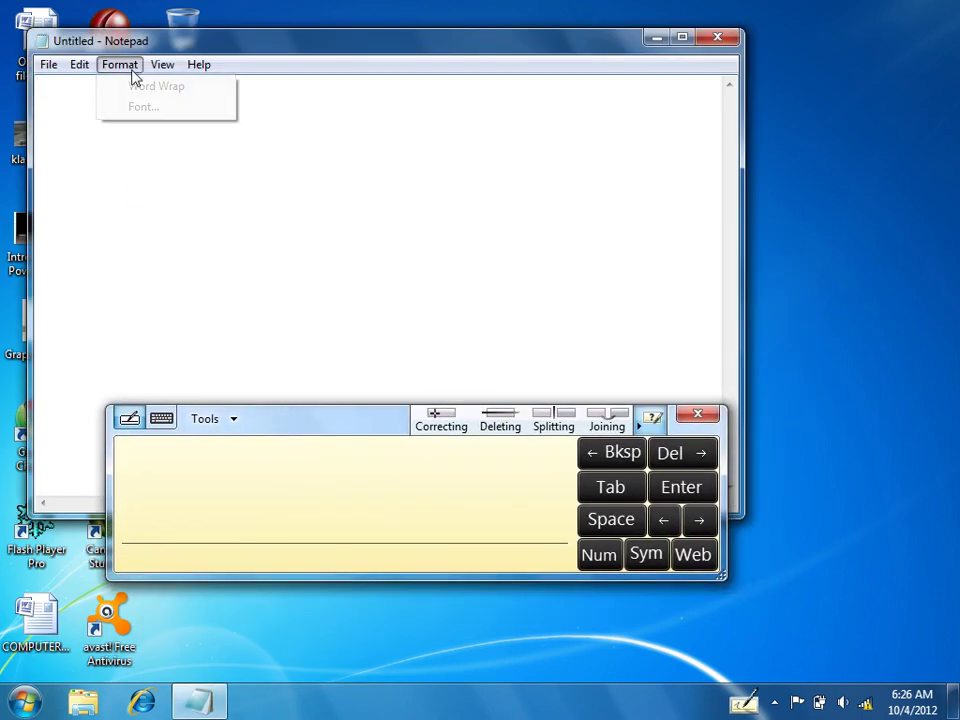
click(133, 102)
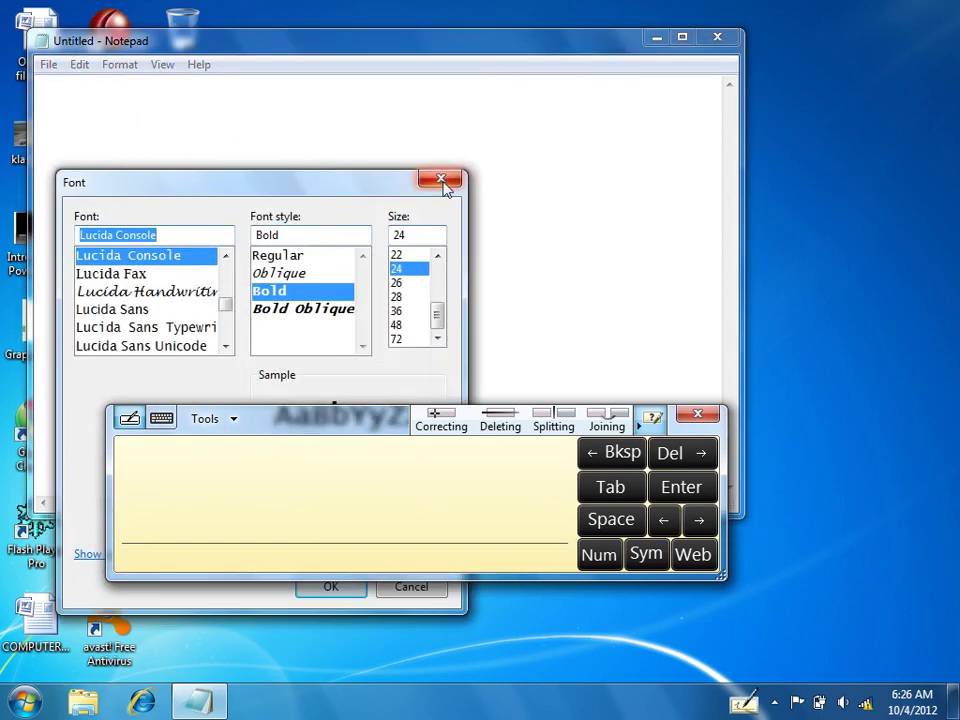
click(440, 180)
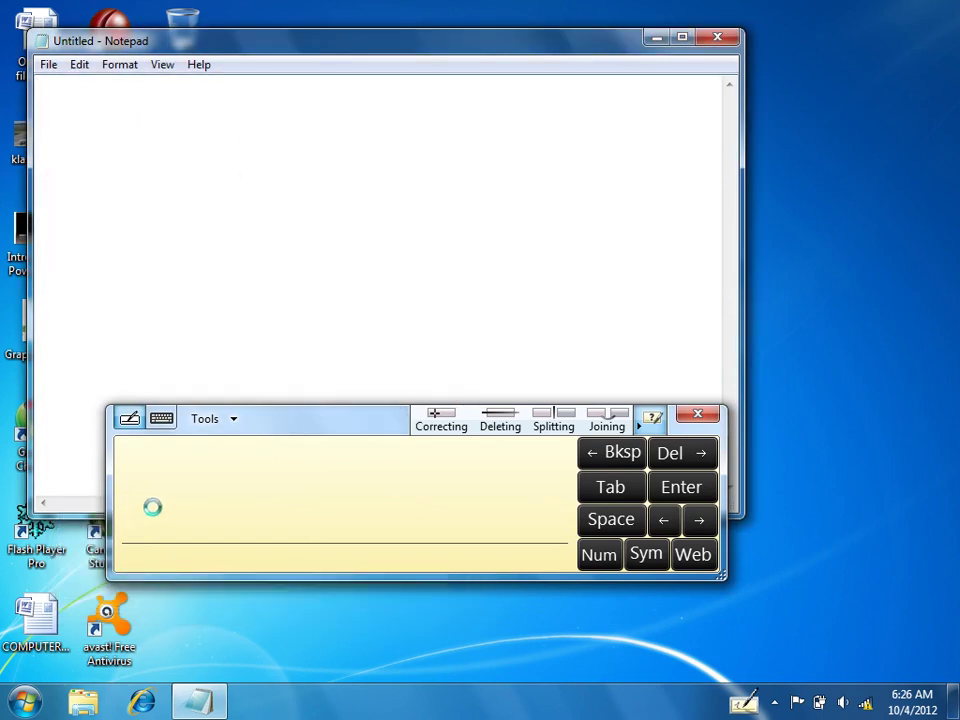
mouse_move(158, 499)
mouse_down()
mouse_move(163, 531)
mouse_move(242, 508)
mouse_move(270, 514)
mouse_move(271, 543)
mouse_move(272, 514)
mouse_move(334, 506)
mouse_move(341, 546)
mouse_move(399, 536)
mouse_move(409, 547)
mouse_up()
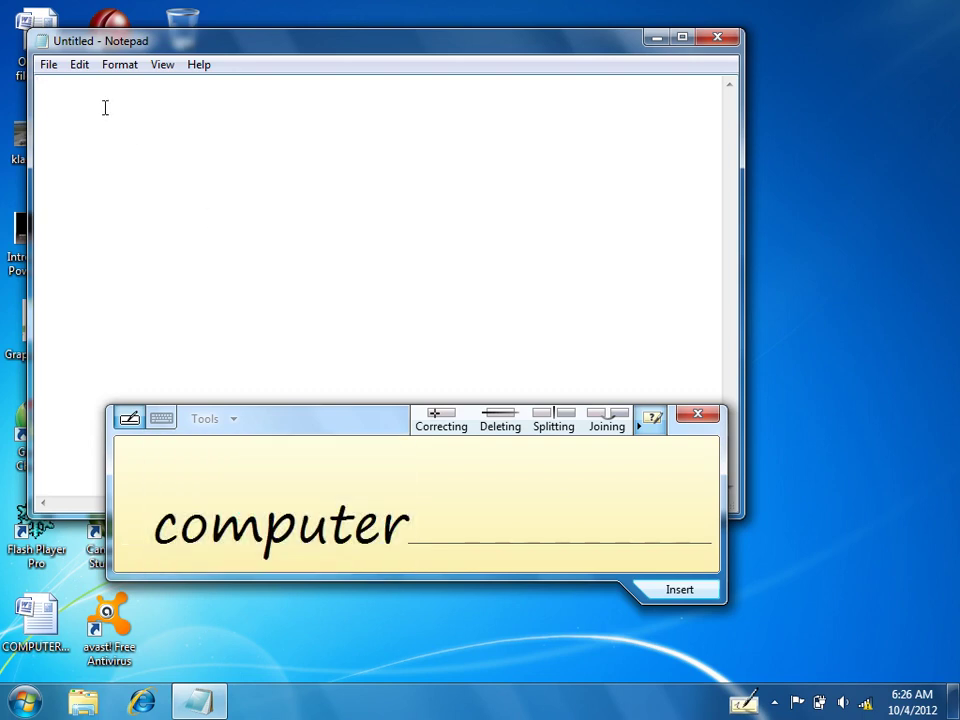
- Insert 'computer', add a space, then handwrite and insert 'is an electronic'
click(680, 589)
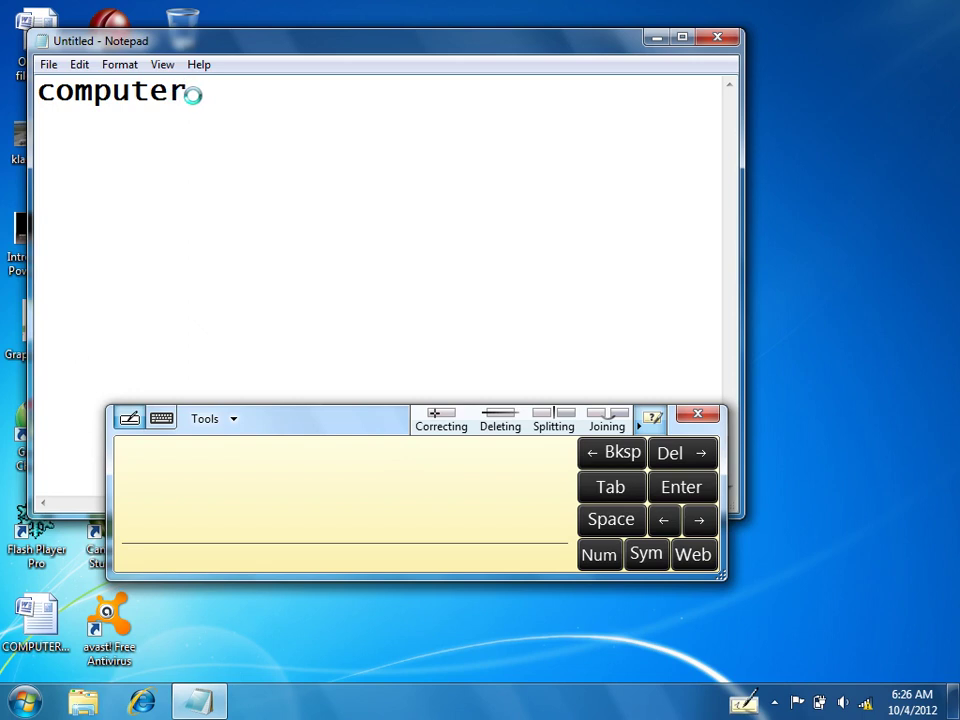
click(610, 519)
mouse_move(140, 505)
mouse_down()
mouse_move(143, 535)
mouse_move(167, 521)
mouse_move(161, 547)
mouse_up()
click(146, 504)
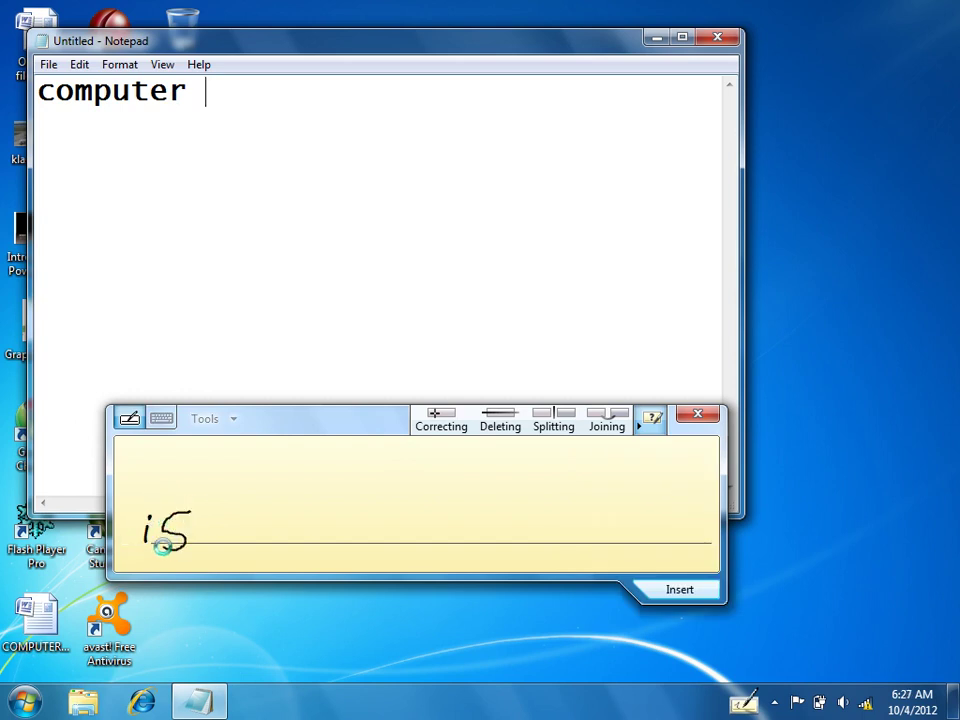
mouse_move(220, 538)
mouse_down()
mouse_move(264, 520)
mouse_move(317, 538)
mouse_move(343, 507)
mouse_move(371, 536)
mouse_move(383, 518)
mouse_move(549, 536)
mouse_up()
click(510, 511)
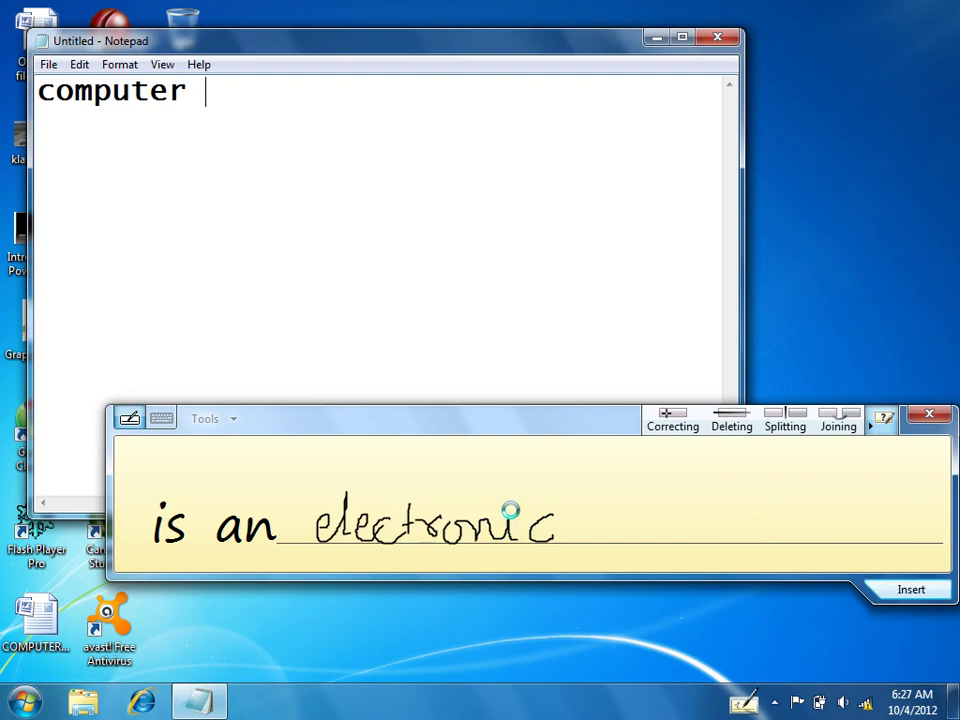
click(911, 589)
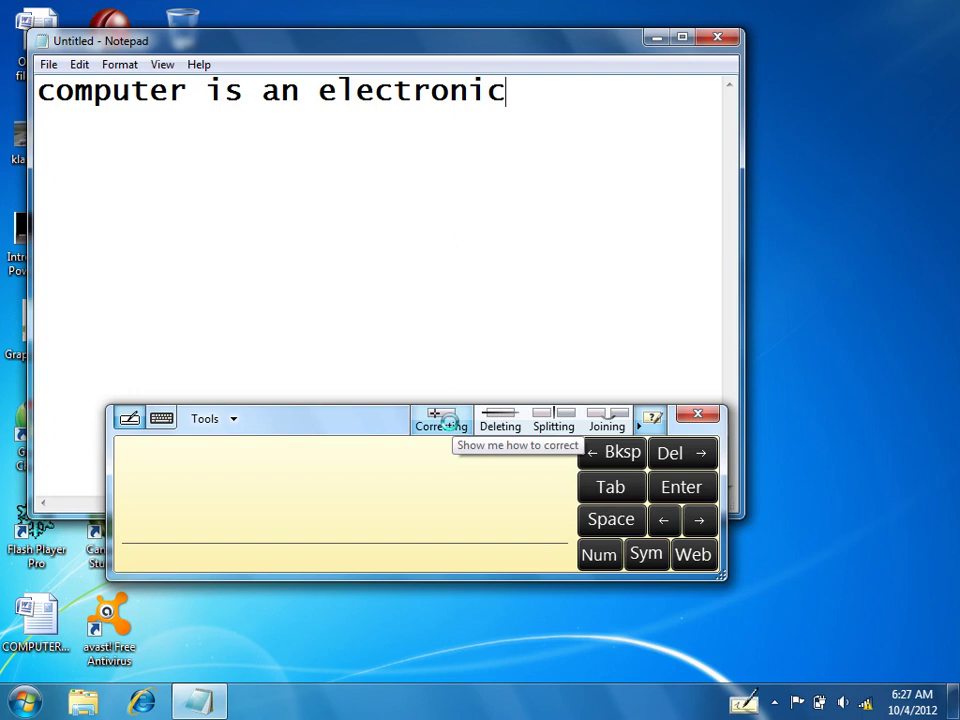
- Watch the Correcting demo, handwrite CPU, and play the Splitting demo
click(447, 423)
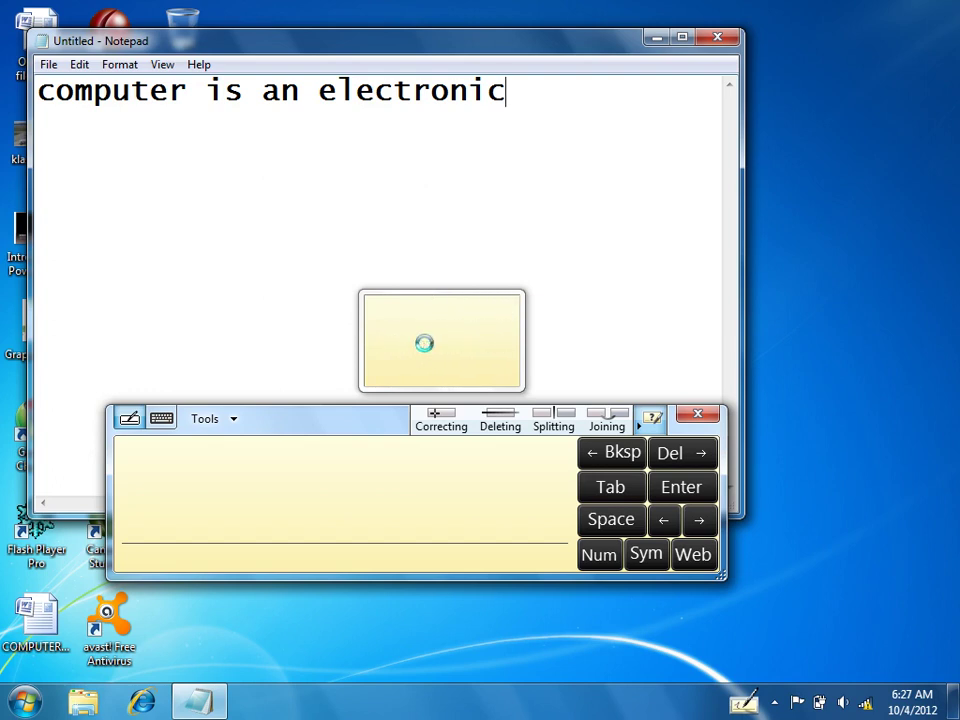
mouse_move(497, 428)
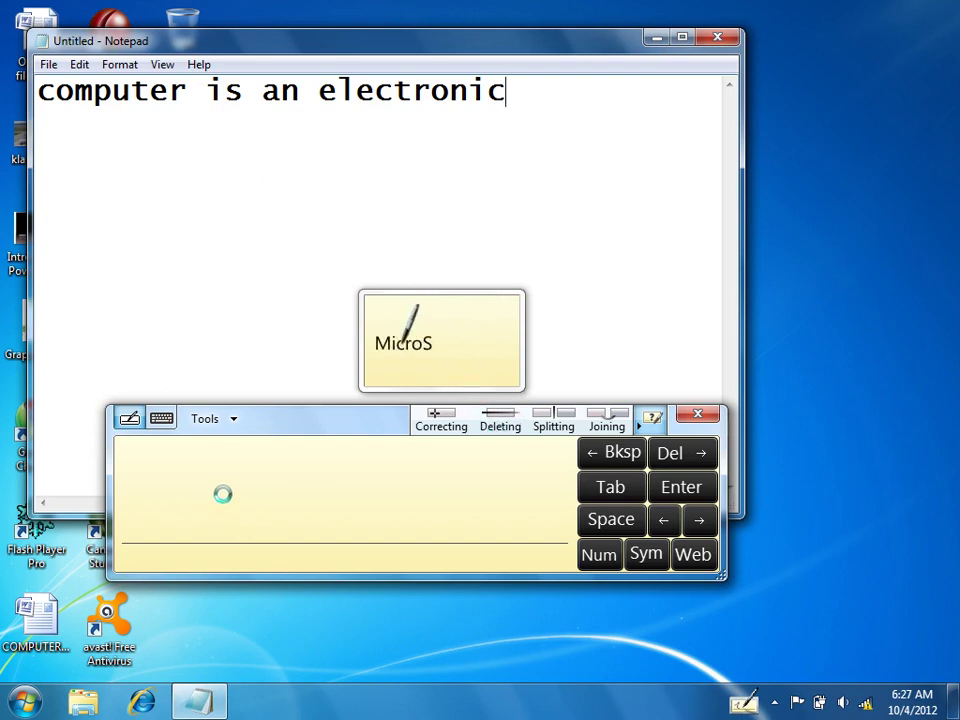
mouse_move(248, 491)
mouse_down()
mouse_move(191, 542)
mouse_move(264, 549)
mouse_up()
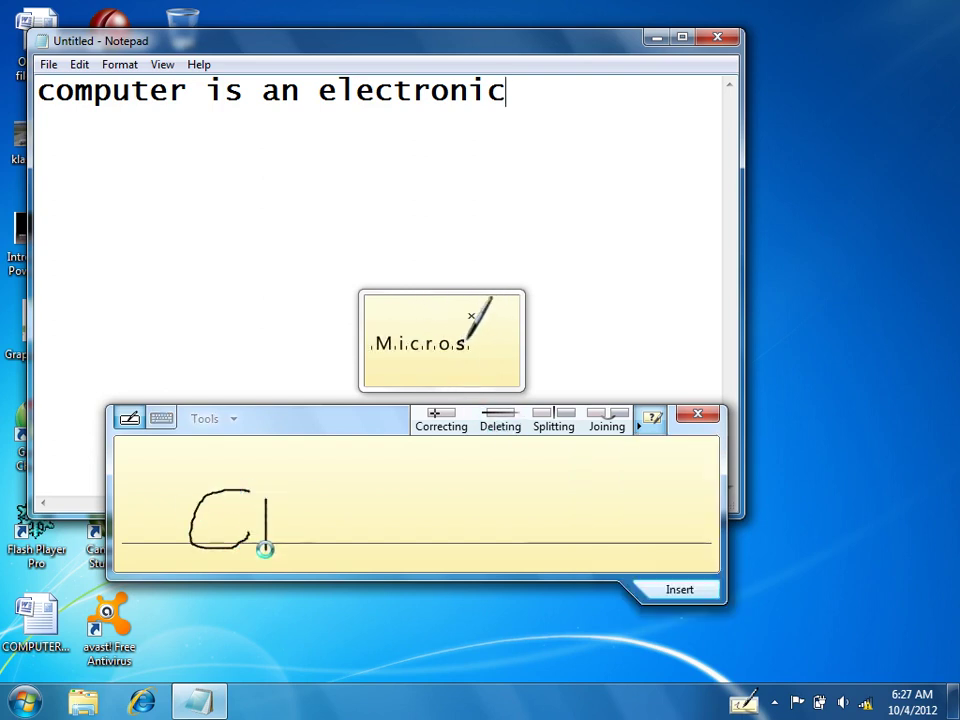
drag(265, 502, 266, 520)
mouse_move(330, 493)
mouse_down()
mouse_move(364, 538)
mouse_move(368, 487)
mouse_move(161, 508)
mouse_up()
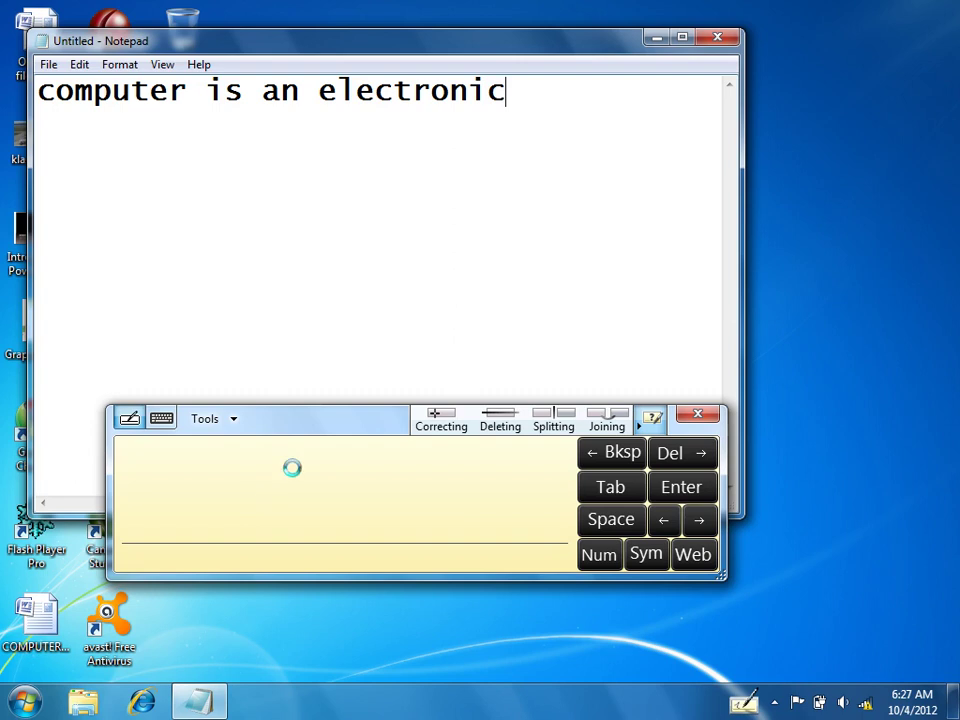
click(541, 422)
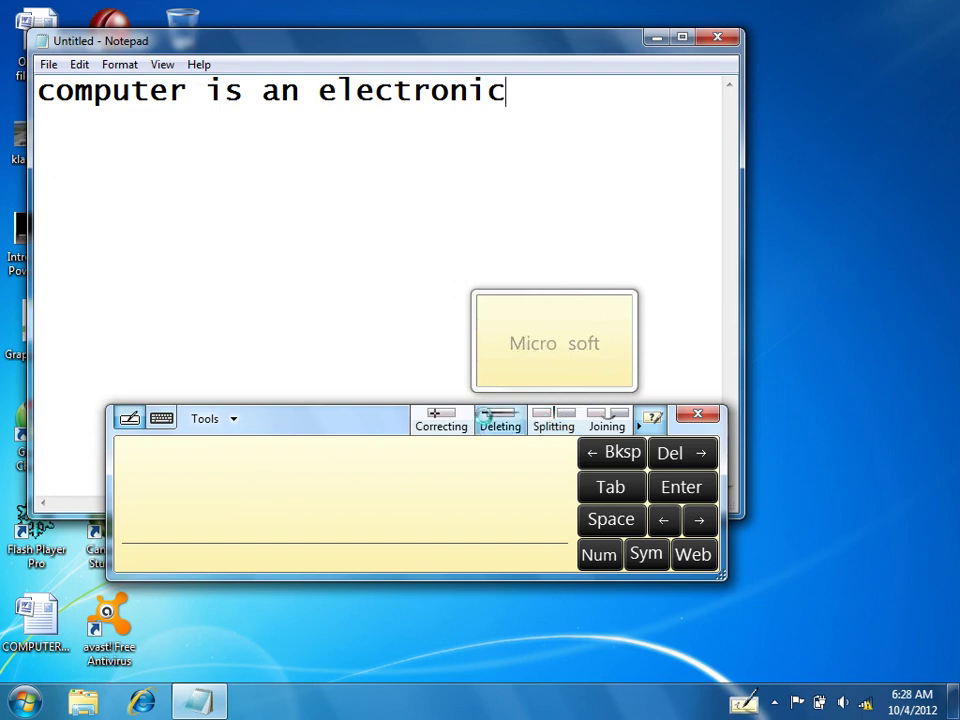
- Handwrite a word, correct misrecognised 'computes' letter by letter to 'com.', and insert it
mouse_move(177, 511)
mouse_down()
mouse_move(142, 531)
mouse_move(195, 547)
mouse_up()
mouse_move(225, 510)
mouse_down()
mouse_move(219, 538)
mouse_move(238, 501)
mouse_move(291, 504)
mouse_move(300, 538)
mouse_move(326, 549)
mouse_up()
mouse_move(324, 500)
mouse_down()
mouse_move(326, 516)
mouse_move(369, 531)
mouse_move(385, 502)
mouse_move(399, 536)
mouse_move(414, 527)
mouse_move(450, 536)
mouse_move(482, 523)
mouse_move(497, 532)
mouse_up()
drag(386, 504, 413, 505)
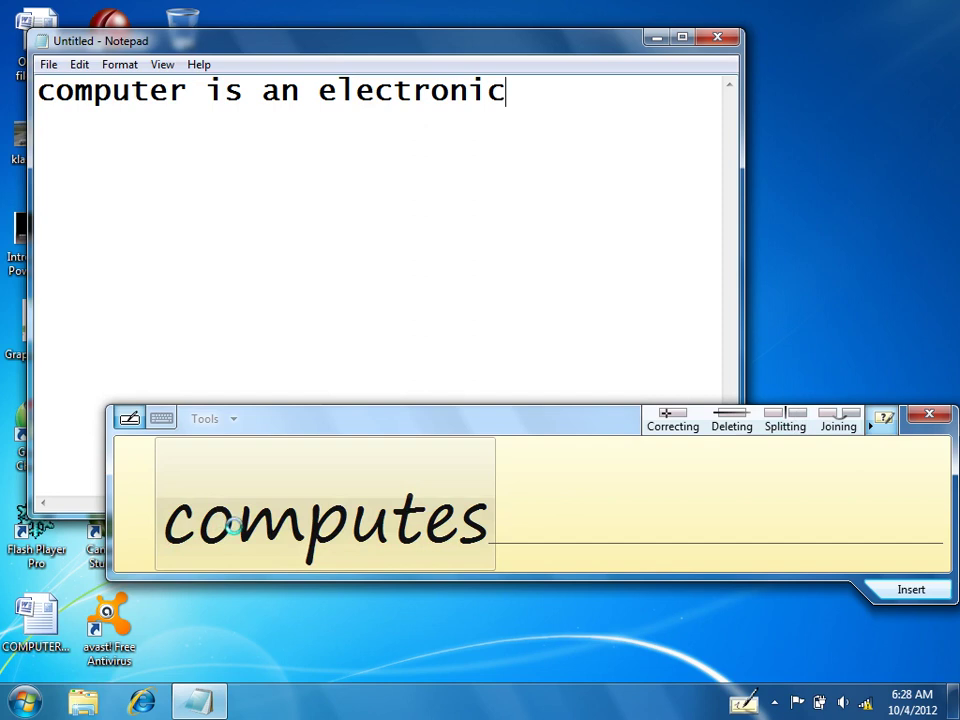
click(302, 517)
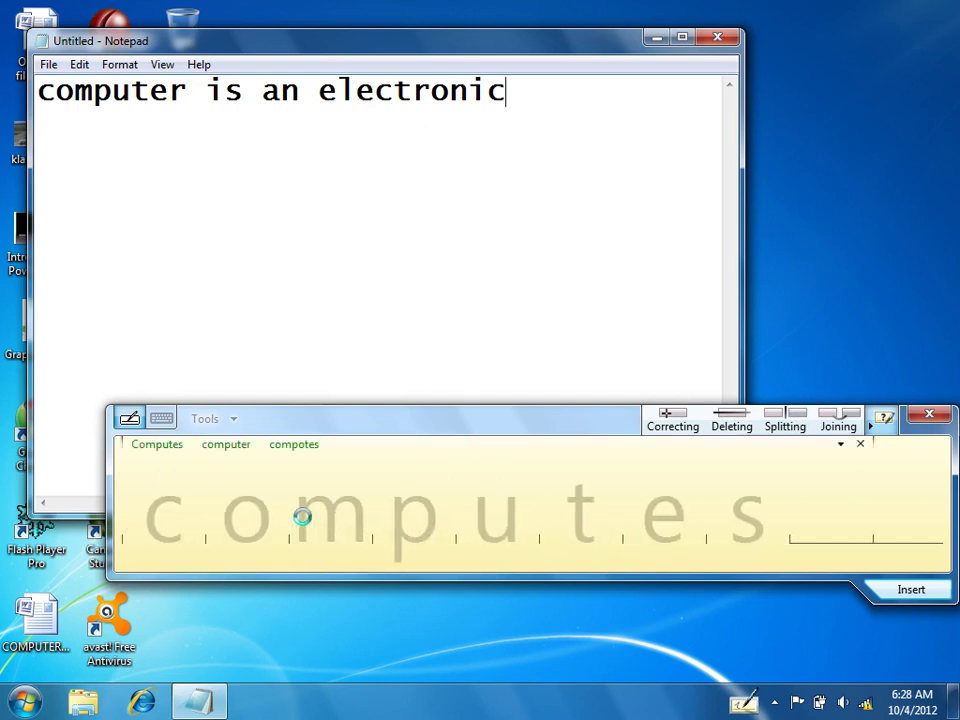
drag(386, 516, 382, 515)
click(382, 516)
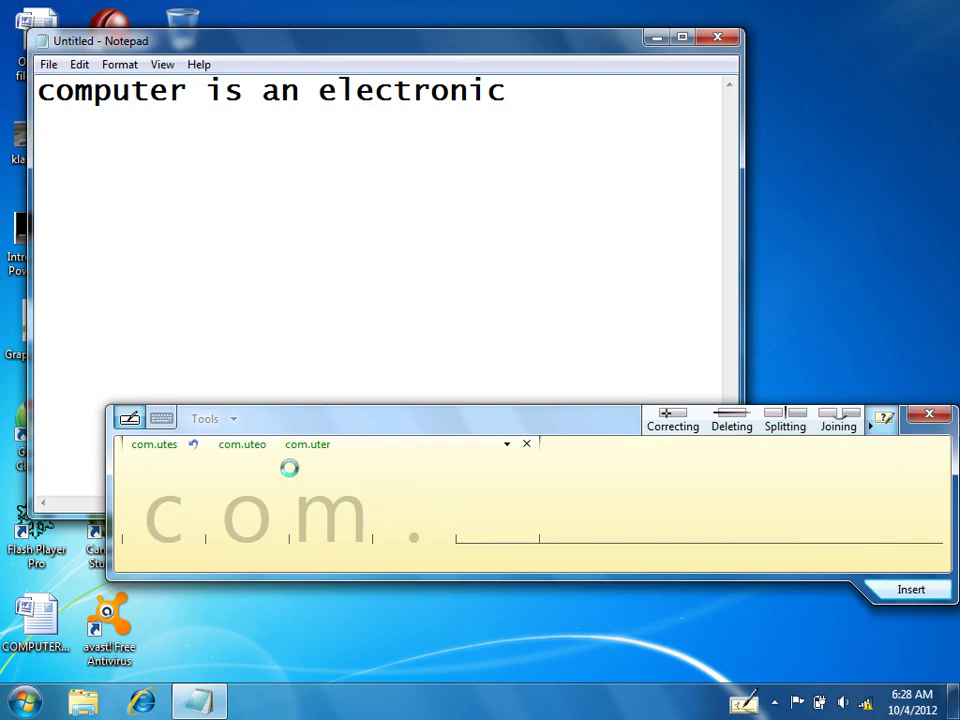
click(910, 590)
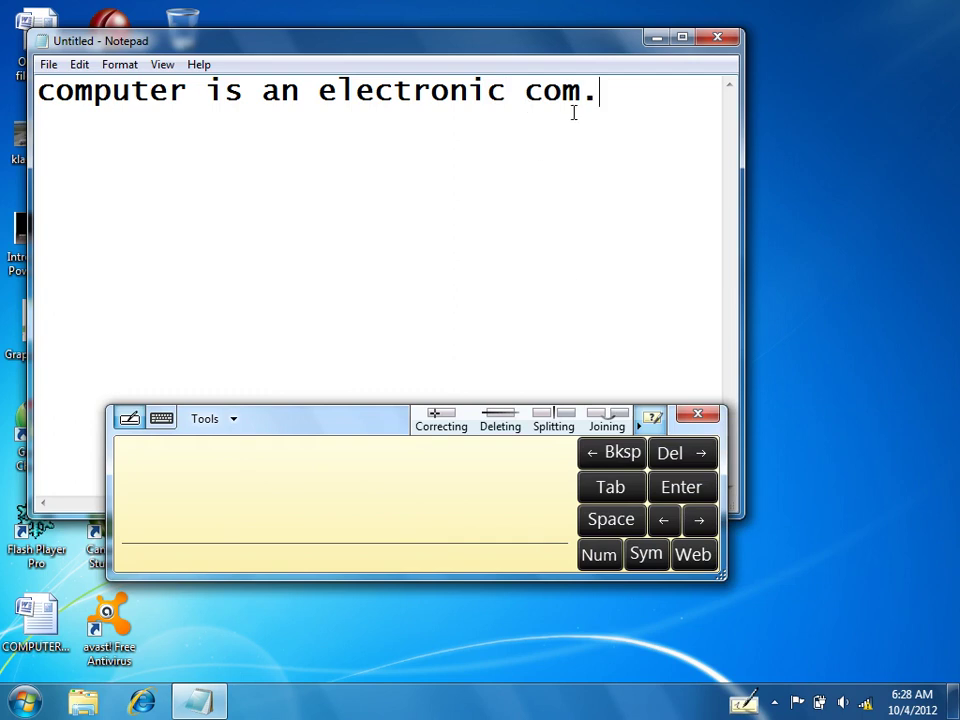
click(607, 422)
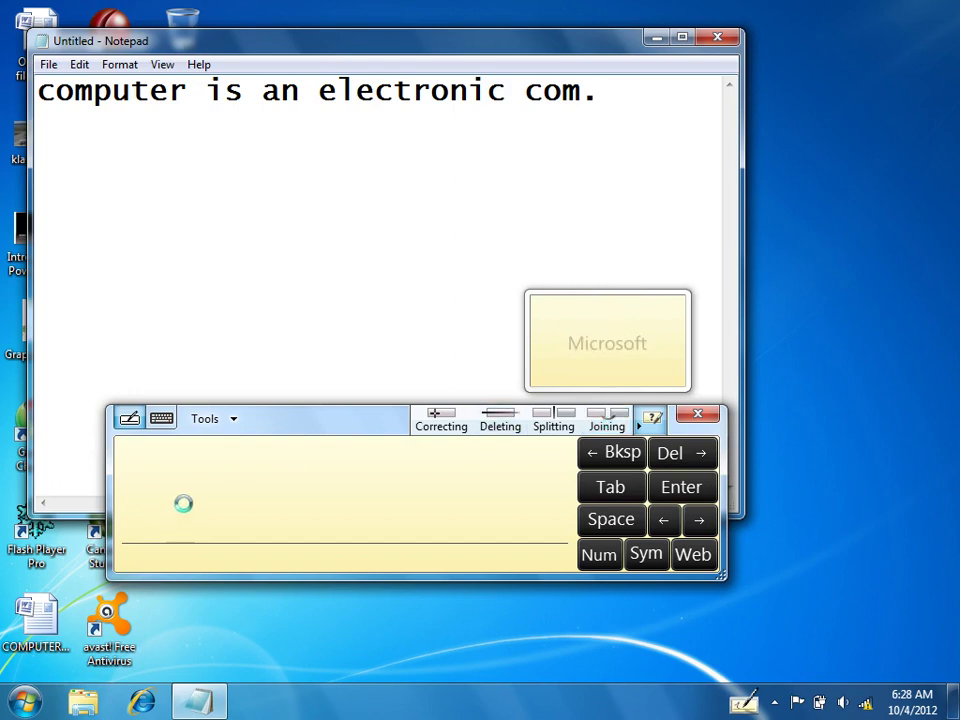
- Handwrite c, p and w and draw a joining stroke to merge them into 'cpw'
drag(184, 502, 189, 535)
mouse_move(332, 499)
mouse_down()
mouse_move(332, 540)
mouse_move(336, 499)
mouse_move(361, 506)
mouse_move(340, 520)
mouse_up()
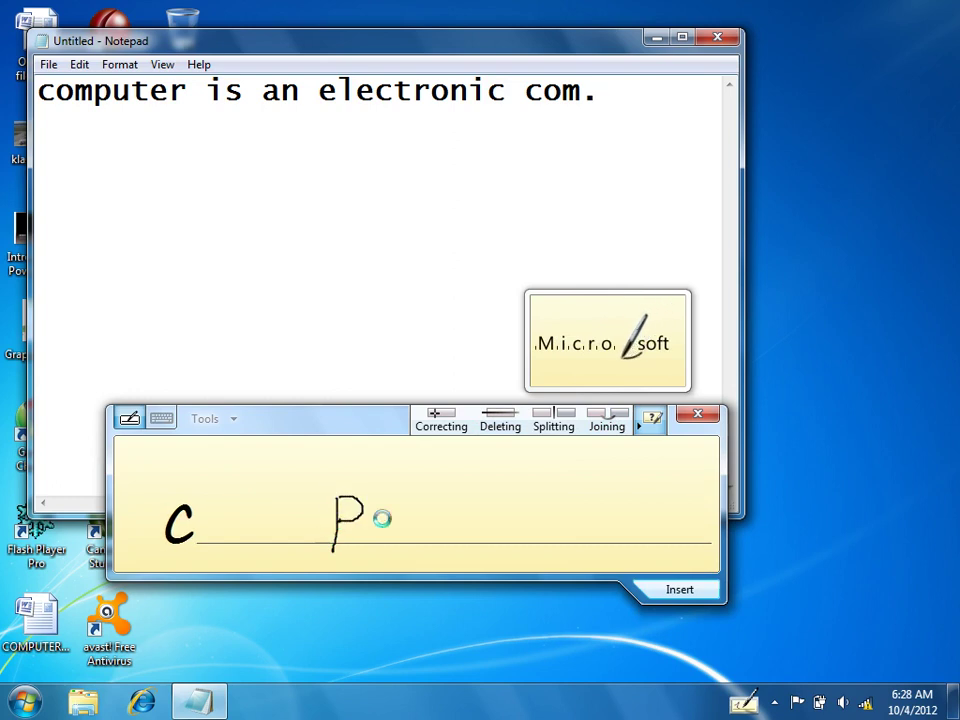
mouse_move(456, 493)
mouse_down()
mouse_move(504, 525)
mouse_move(512, 495)
mouse_up()
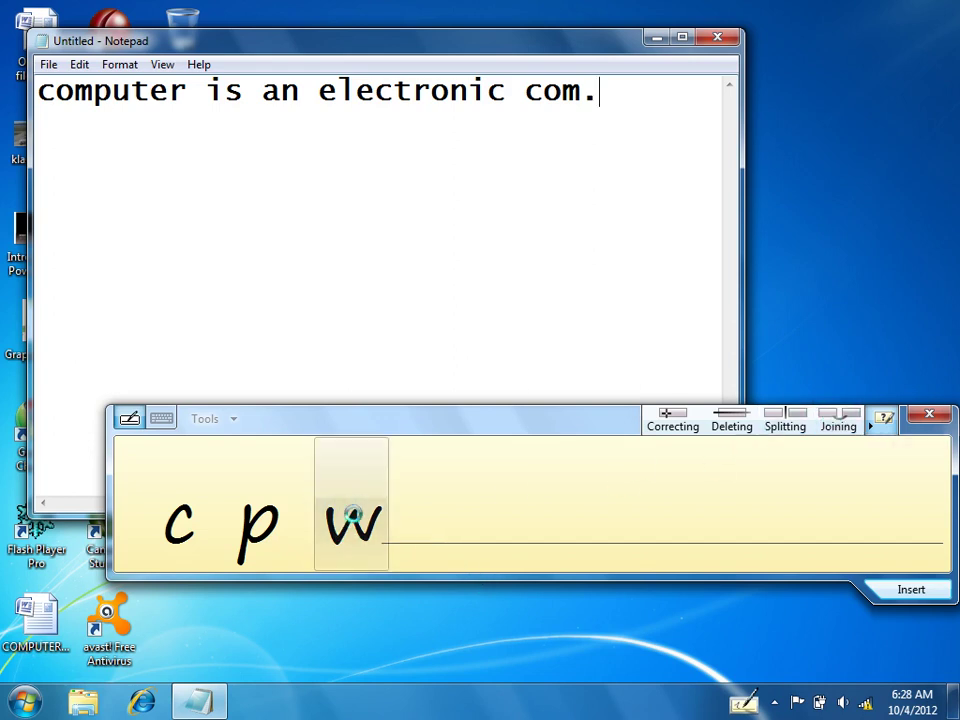
mouse_move(332, 529)
mouse_down()
mouse_move(311, 555)
mouse_move(263, 537)
mouse_move(183, 538)
mouse_up()
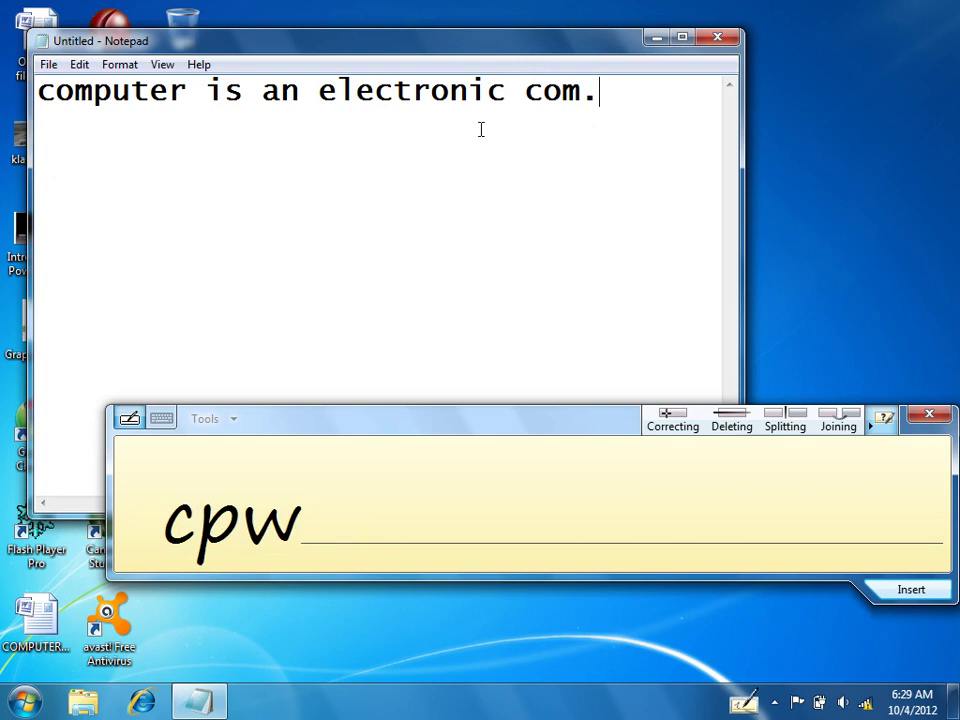
drag(574, 414, 494, 250)
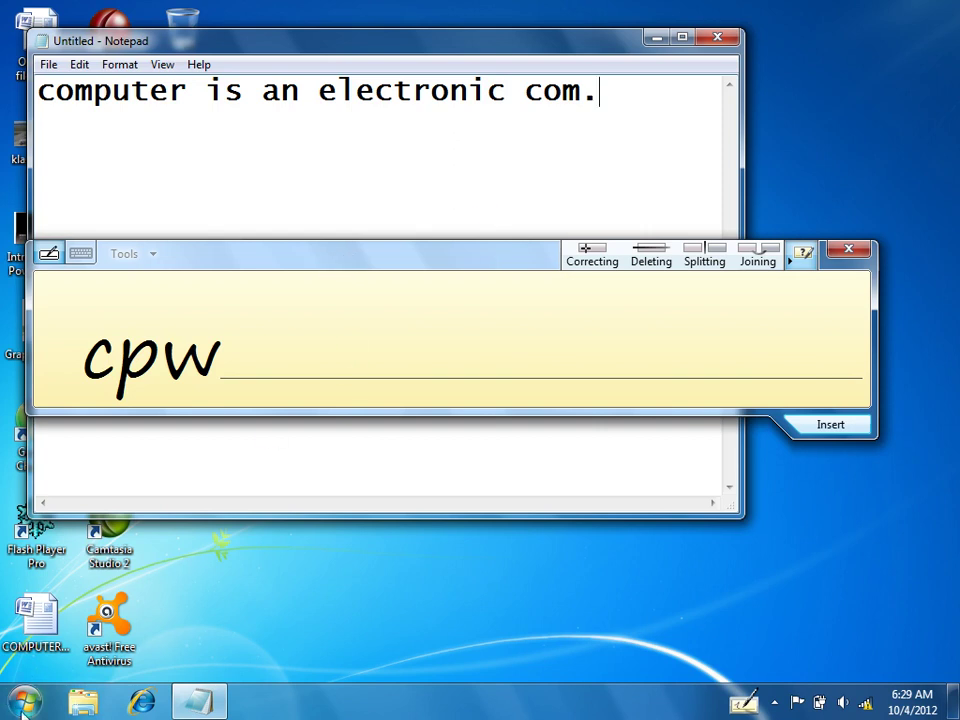
key(super)
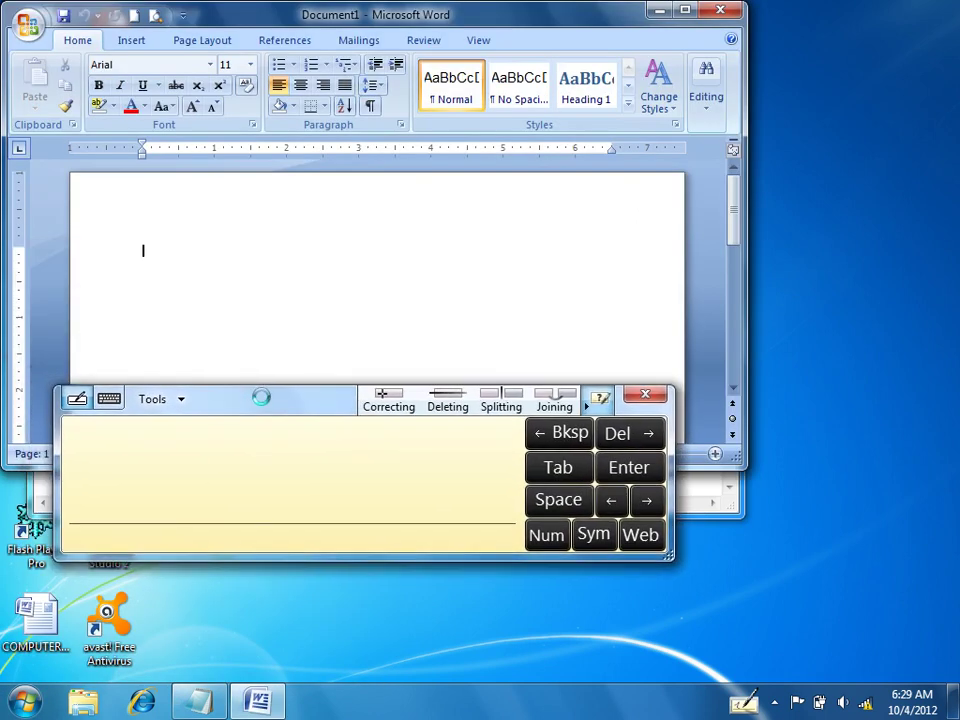
- Set the font size to 24 and handwrite 'Word' in the Input Panel
click(250, 64)
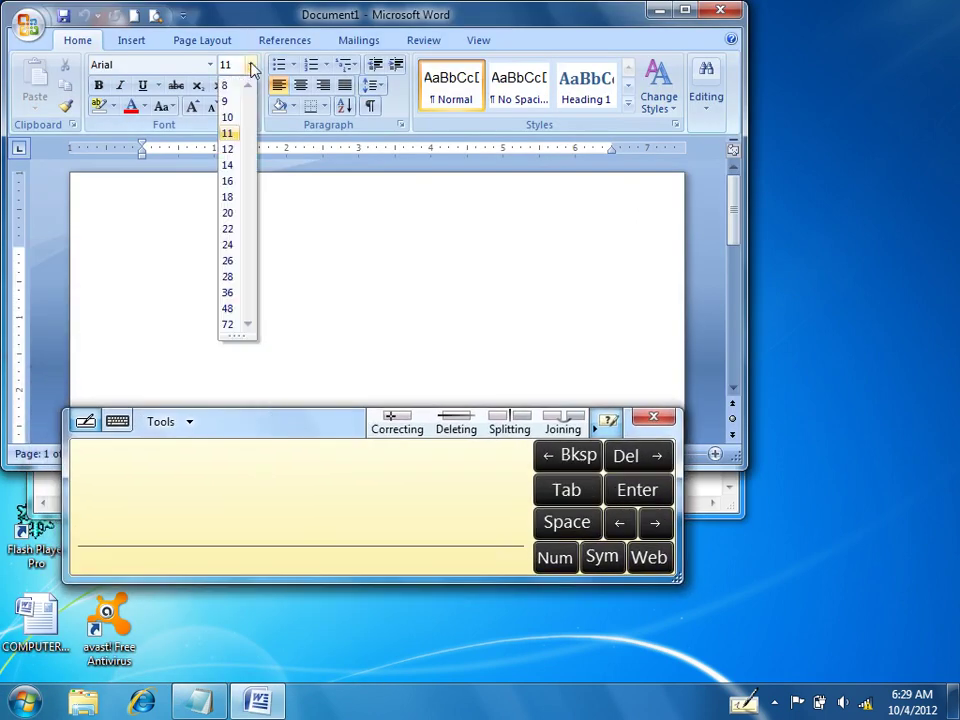
click(228, 244)
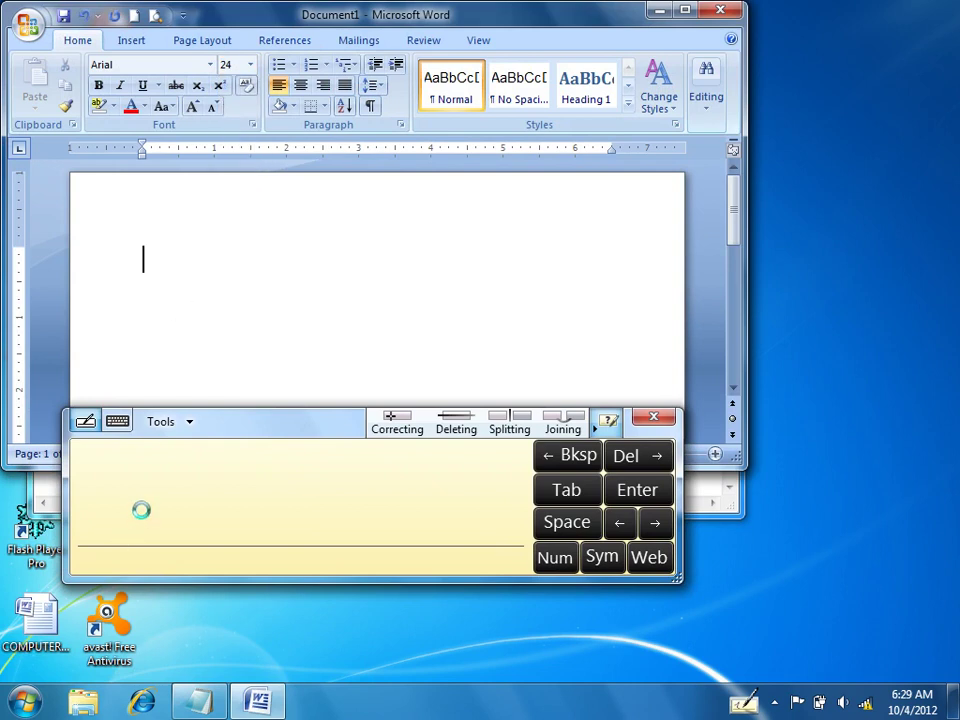
mouse_move(139, 495)
mouse_down()
mouse_move(169, 499)
mouse_move(189, 486)
mouse_move(204, 530)
mouse_move(227, 489)
mouse_move(274, 486)
mouse_move(294, 464)
mouse_up()
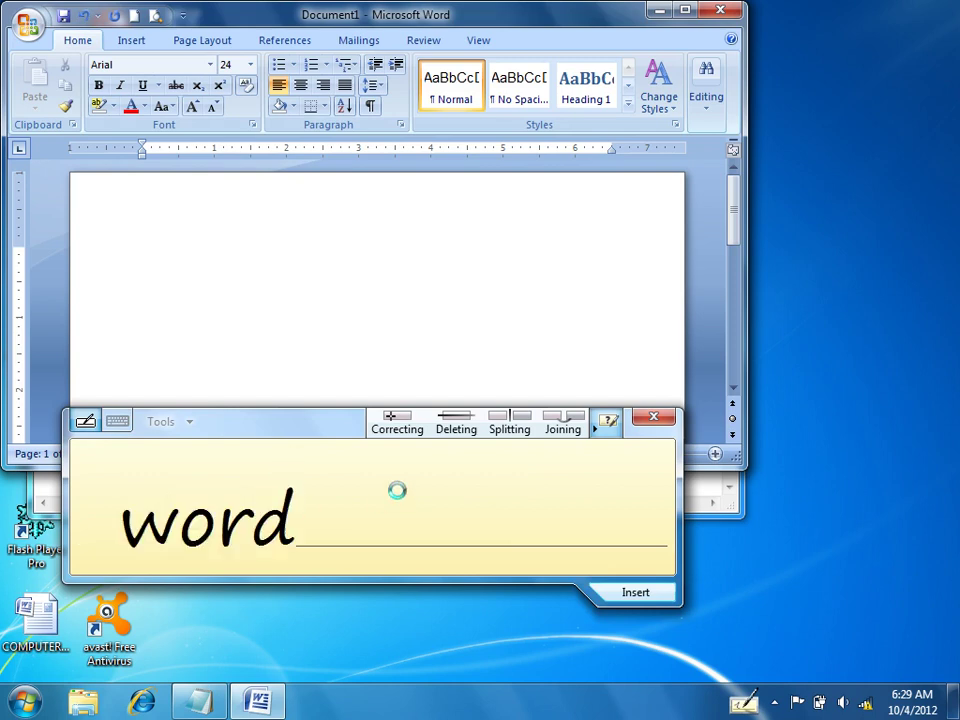
- Insert the handwritten 'Word' into the document, then close Word without saving
click(640, 591)
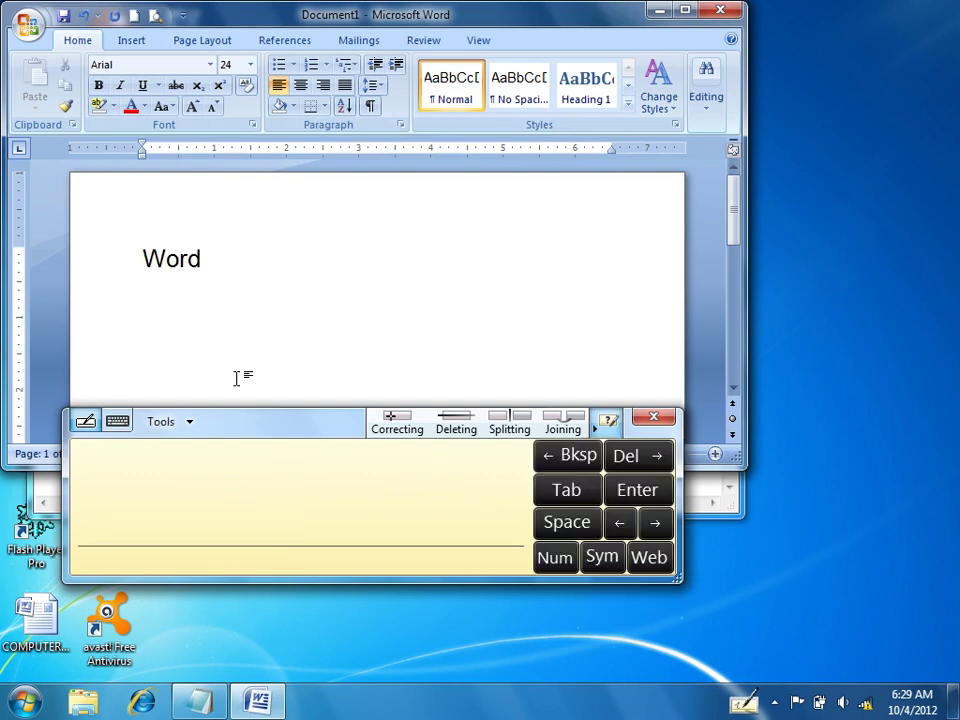
click(720, 10)
click(484, 397)
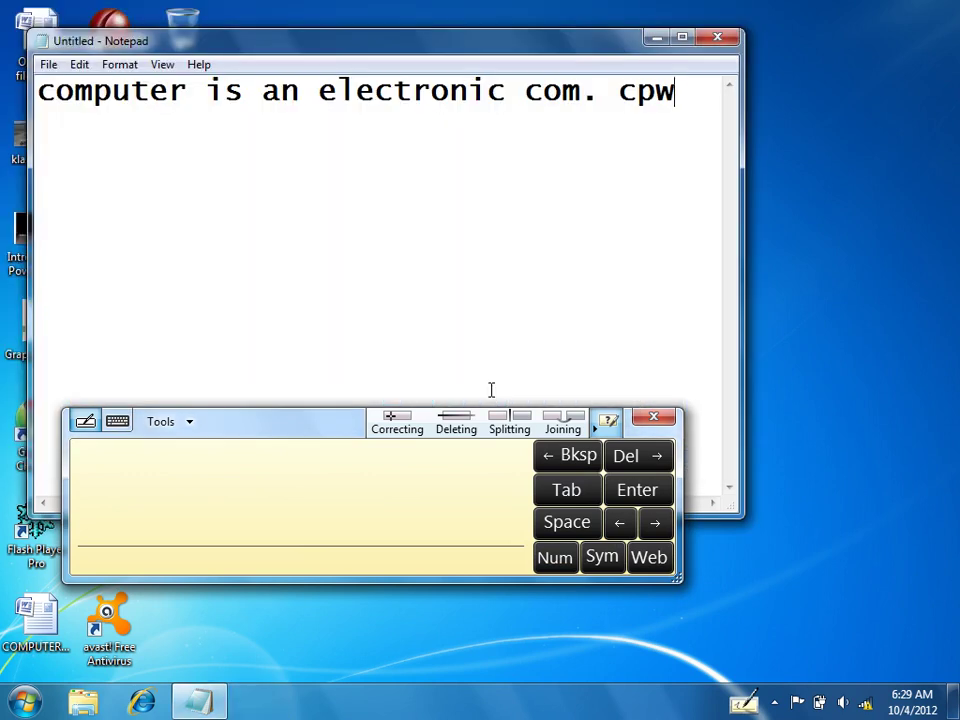
- Close Notepad without saving and remove the Tablet PC Input Panel toolbar from the taskbar
click(717, 40)
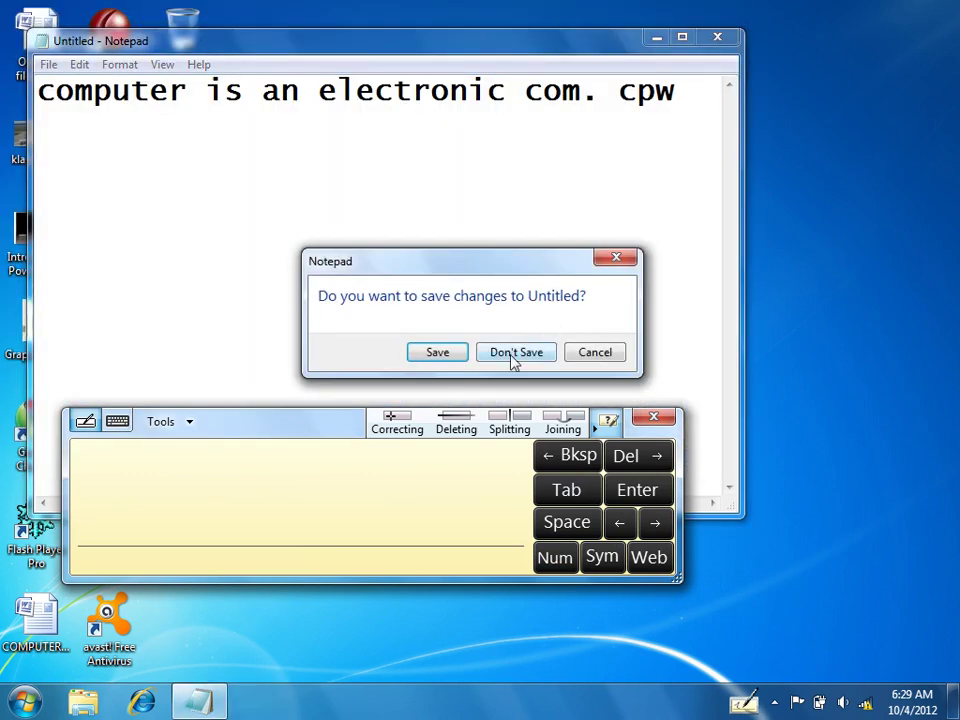
click(512, 352)
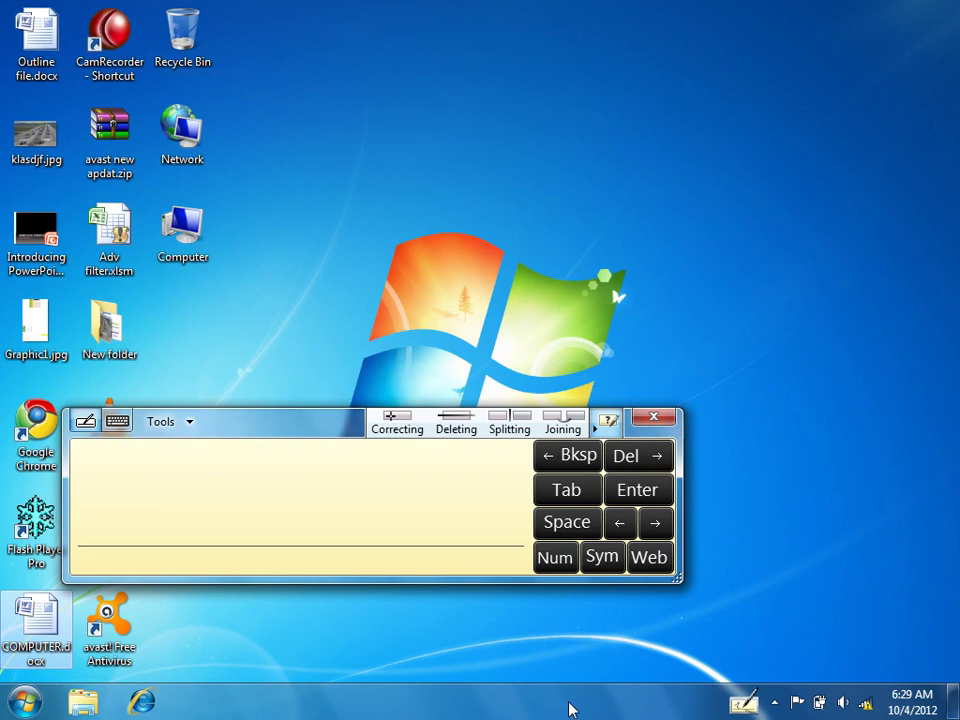
right_click(570, 708)
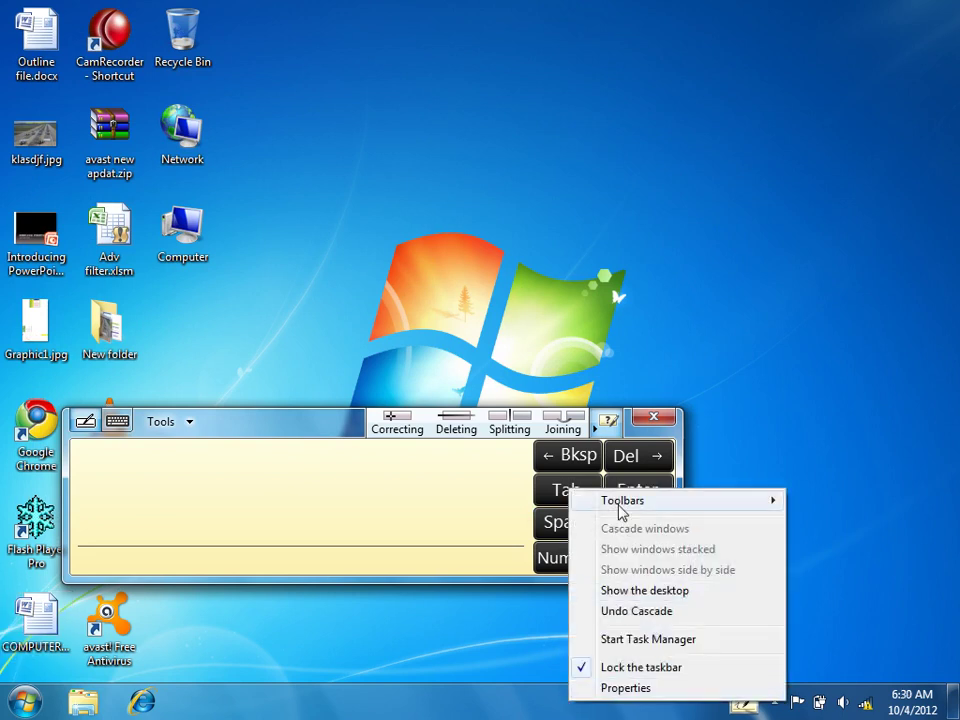
mouse_move(621, 508)
click(400, 541)
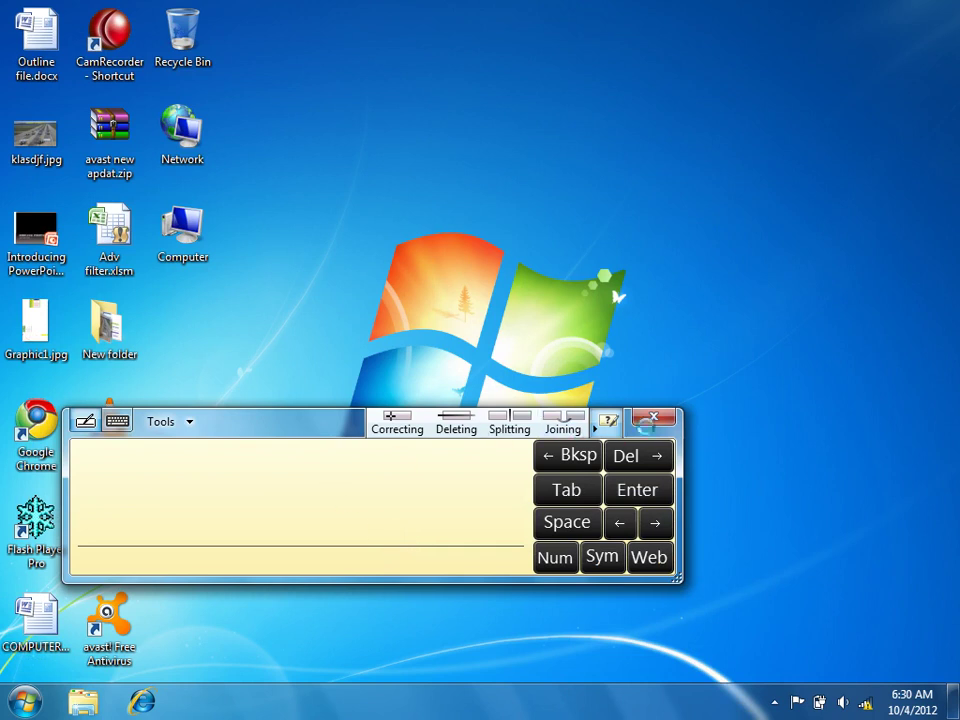
- Exit the Input Panel from its Tools menu, then bring up the Start button's context menu
click(651, 417)
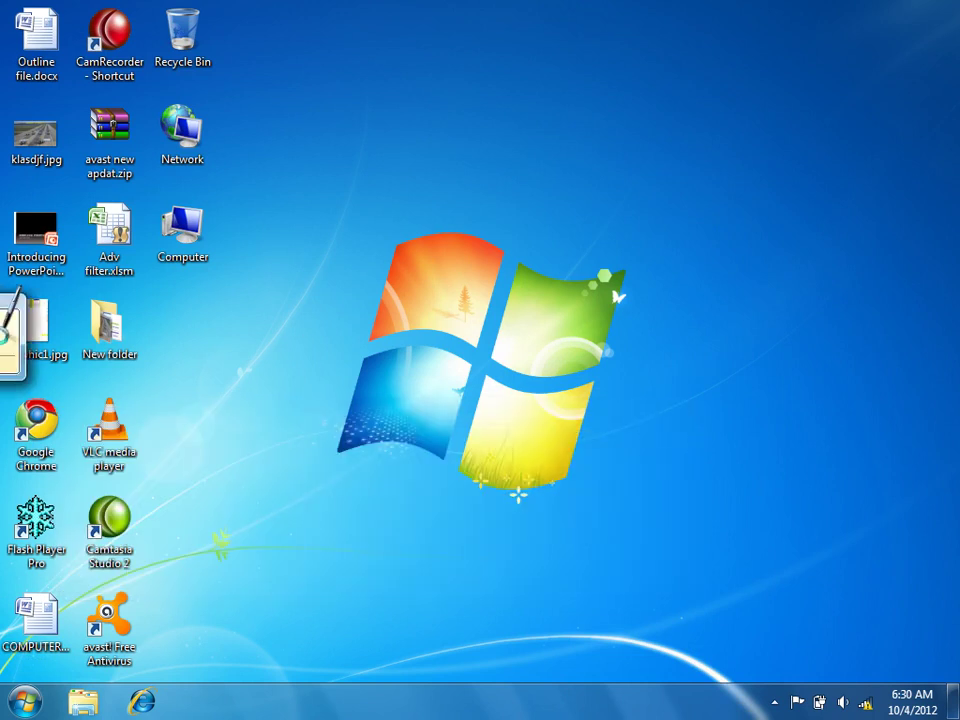
click(8, 290)
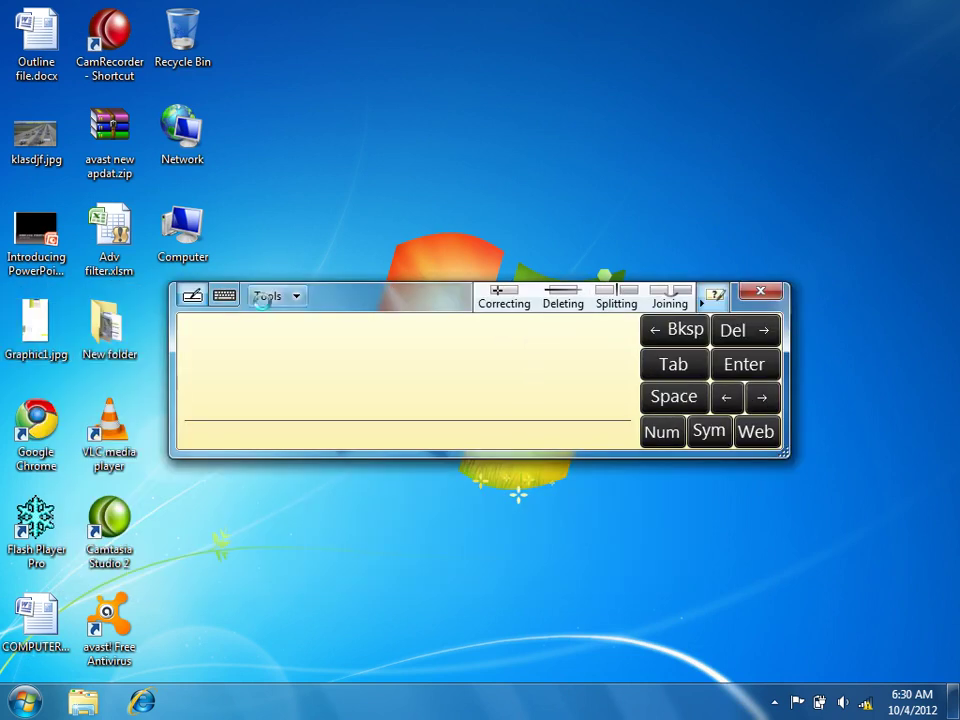
click(296, 297)
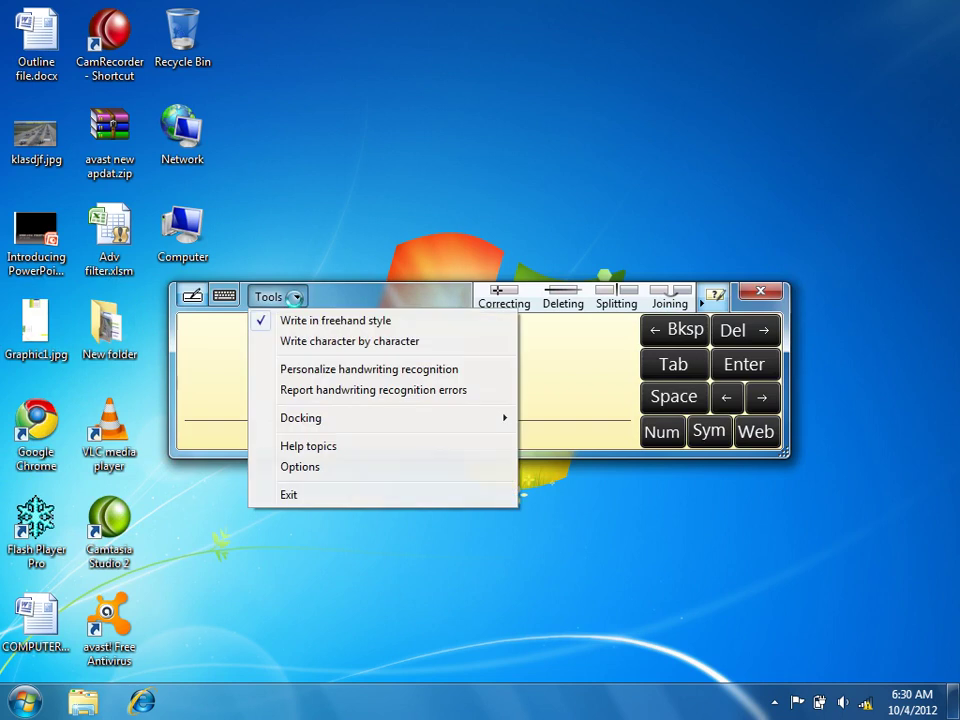
click(290, 495)
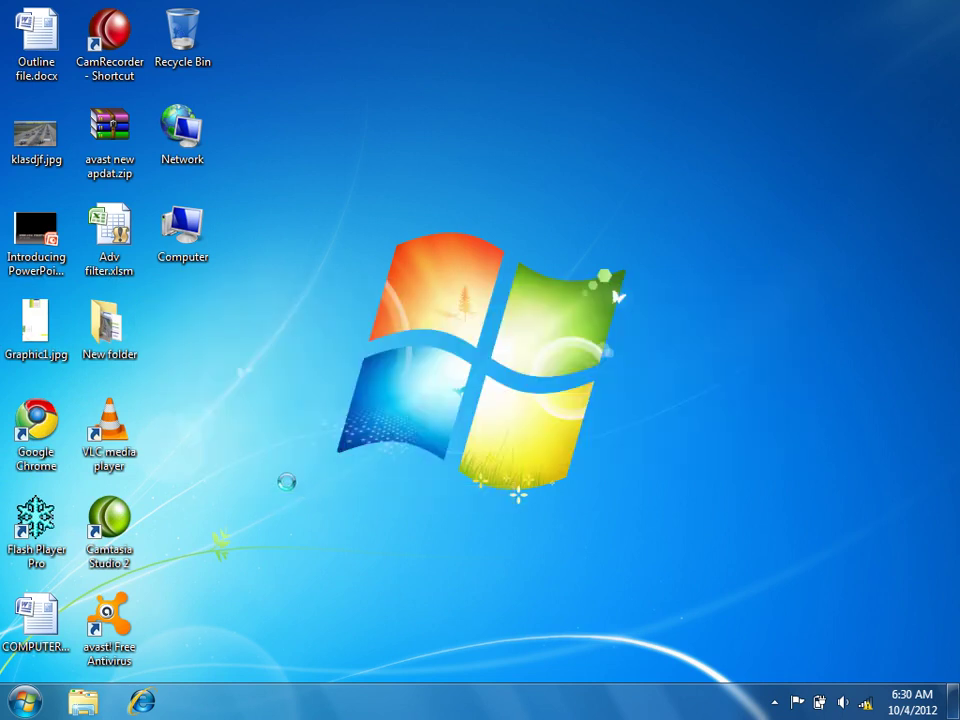
right_click(30, 700)
click(68, 672)
click(148, 292)
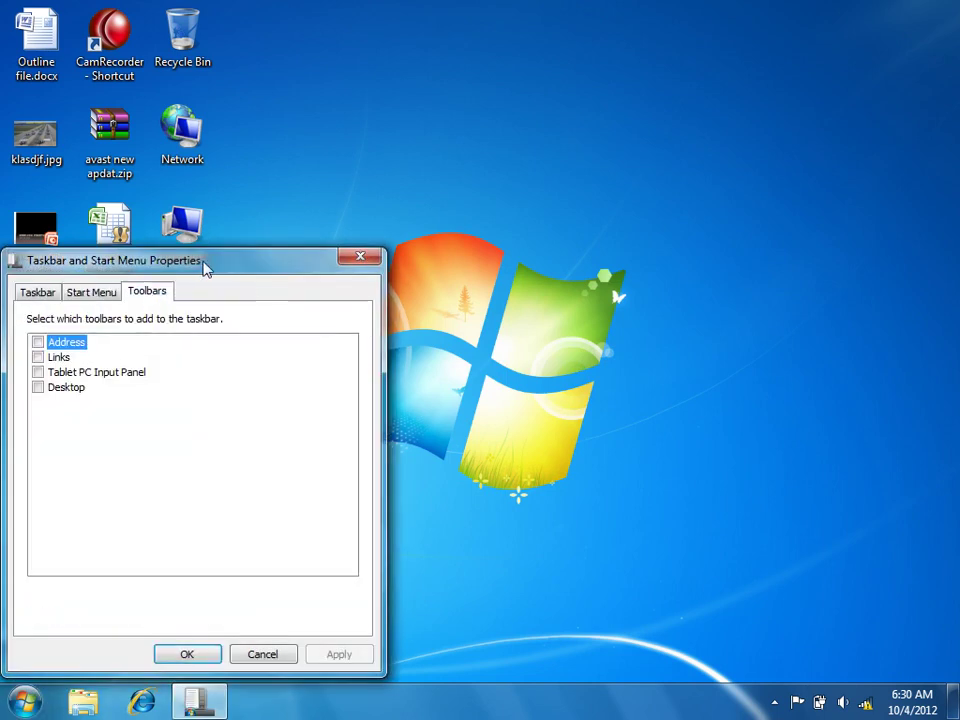
drag(205, 262, 415, 142)
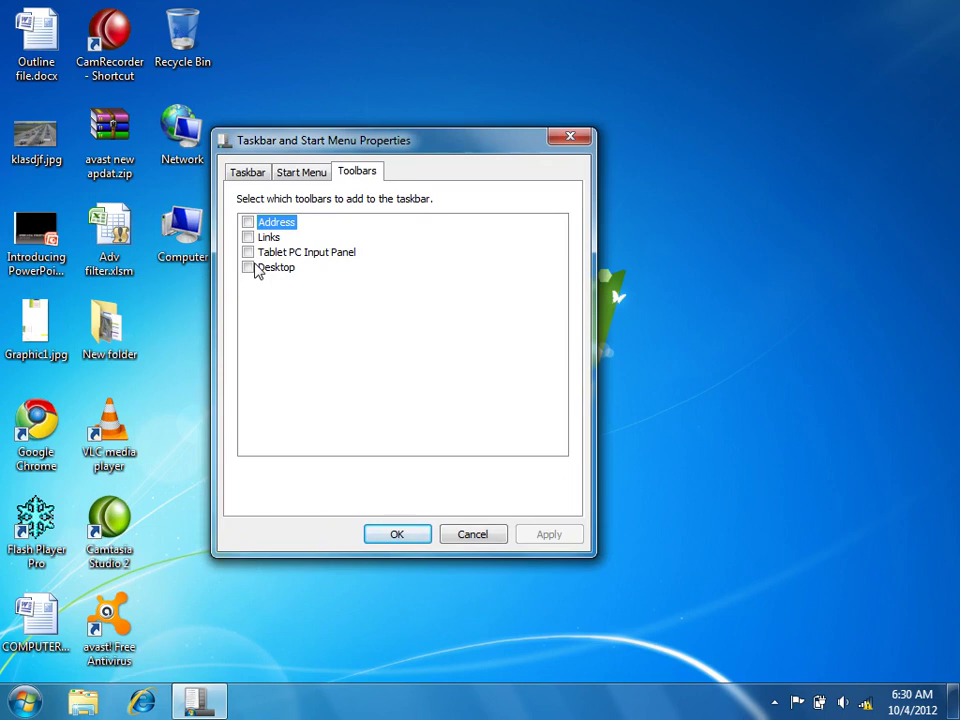
key(Escape)
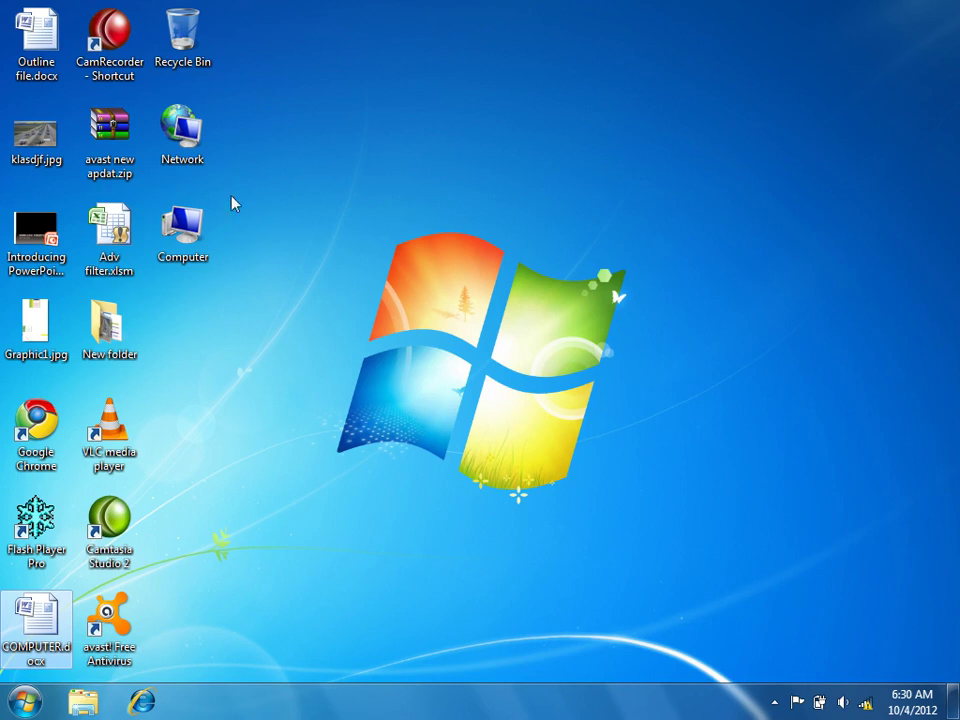
drag(307, 14, 4, 672)
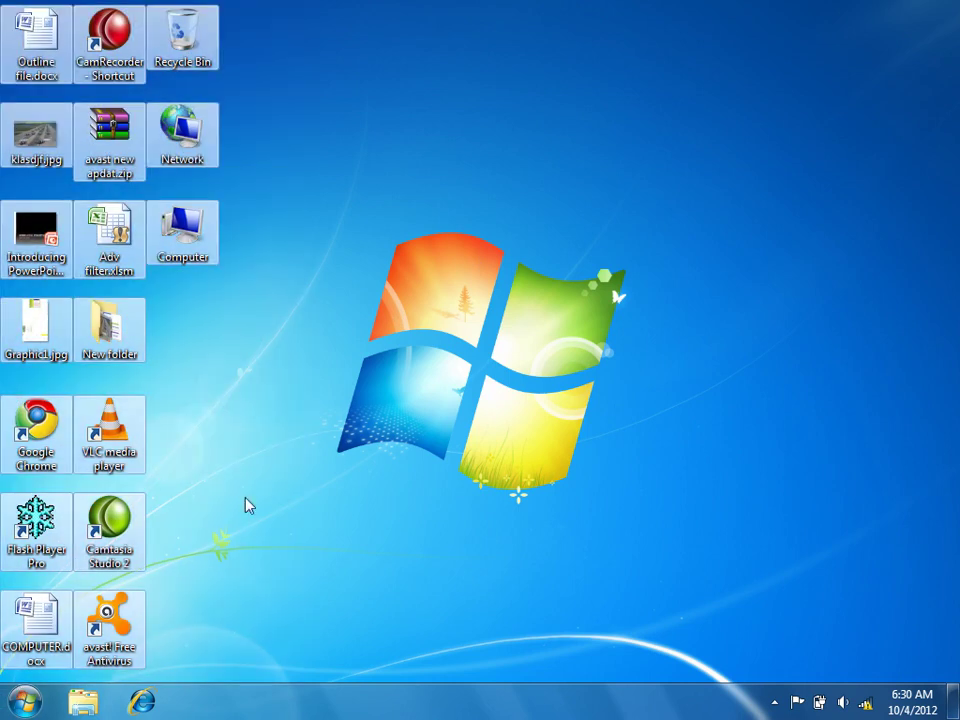
- Open Computer from the desktop and then Local Disk (C:)
click(178, 240)
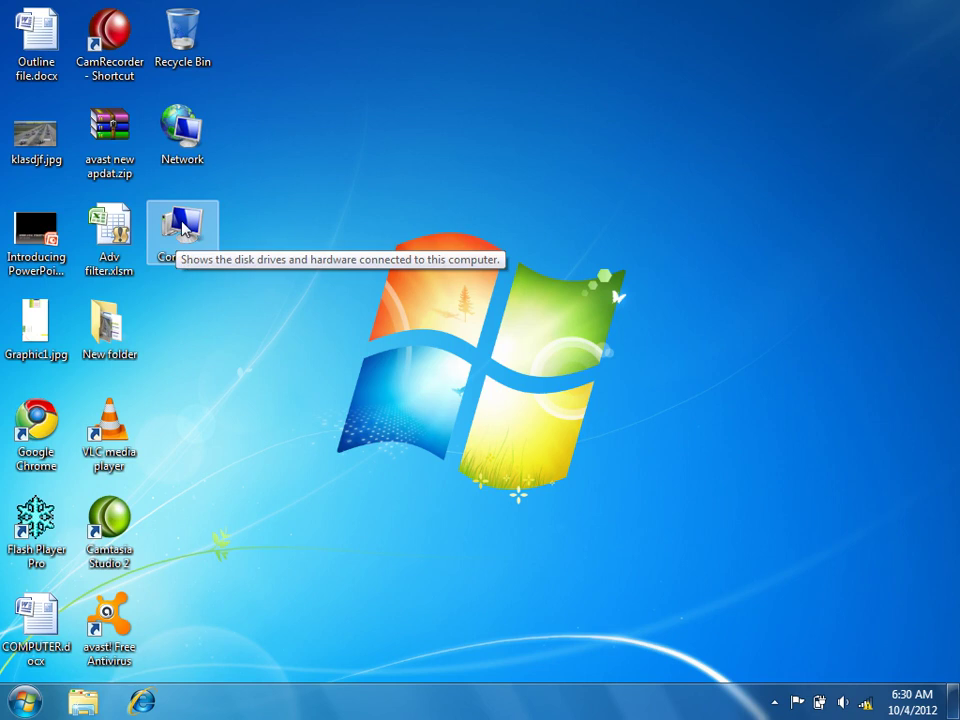
double_click(182, 228)
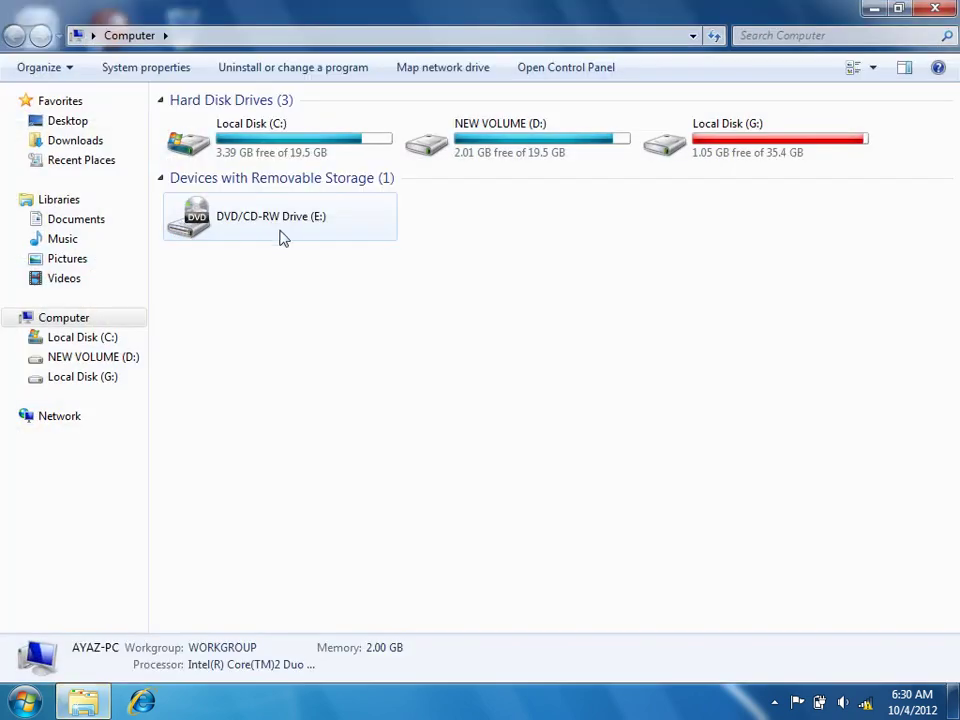
double_click(251, 150)
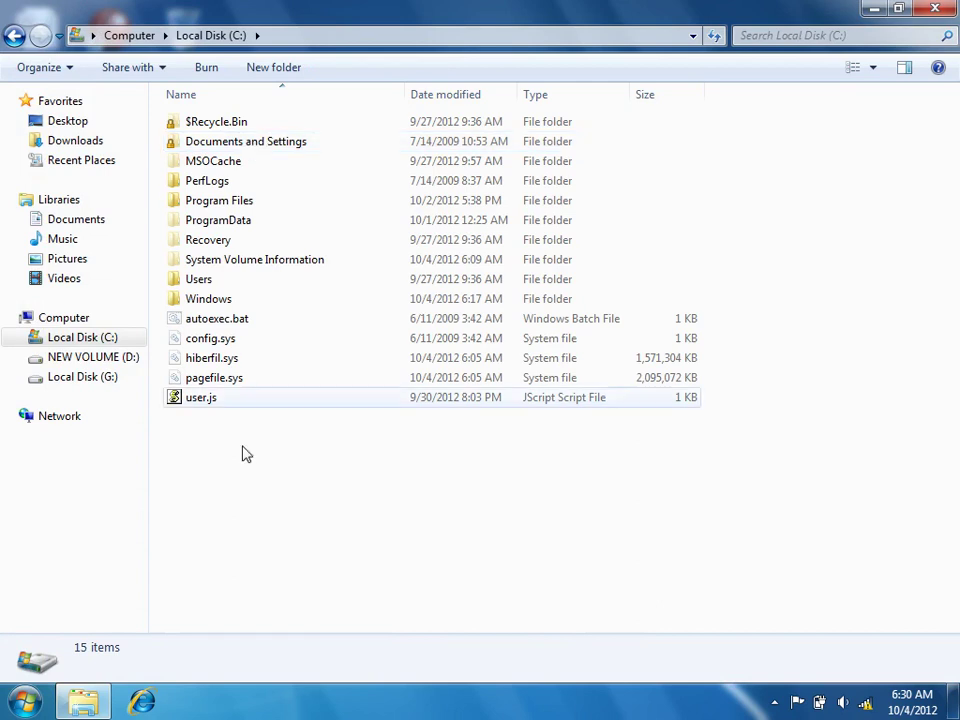
- In Folder and search options' View settings, turn on Hide protected operating system files
click(45, 68)
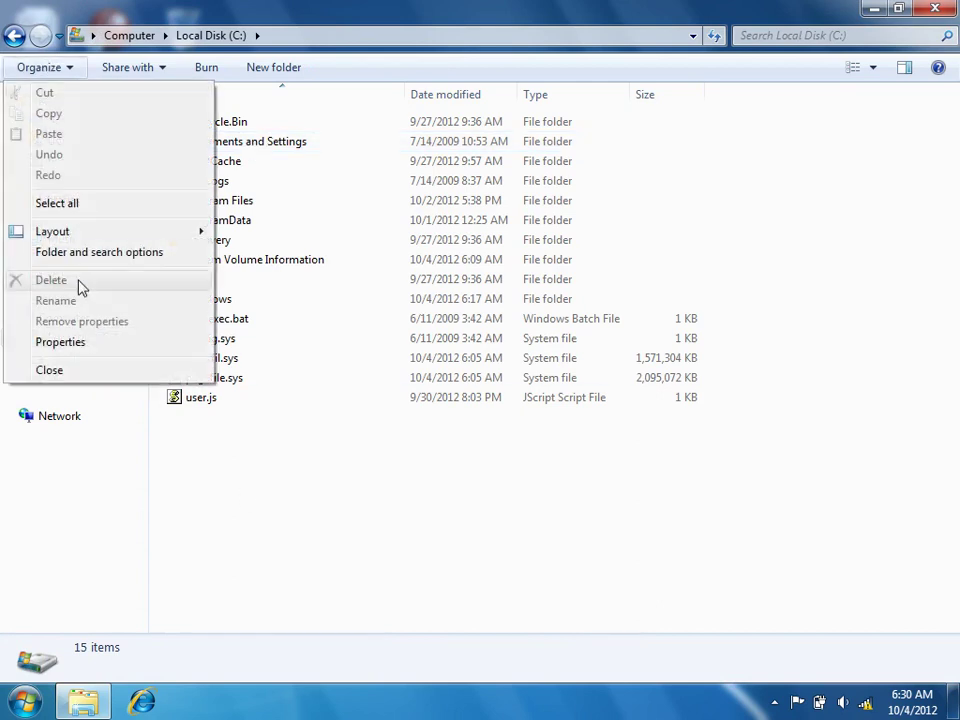
click(81, 252)
click(92, 114)
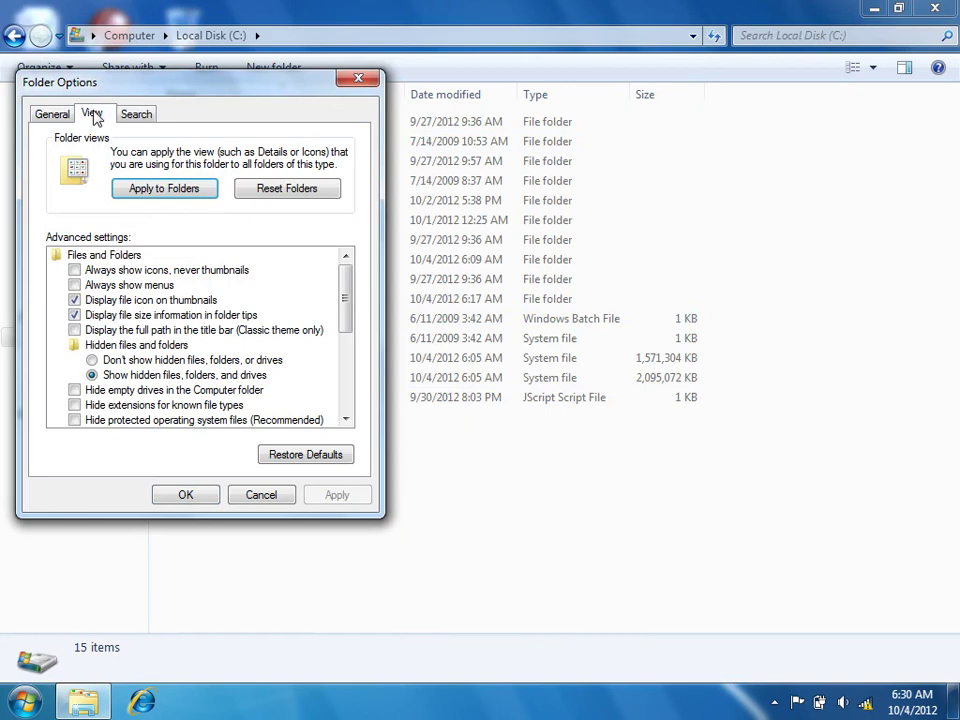
scroll(228, 343, down, 2)
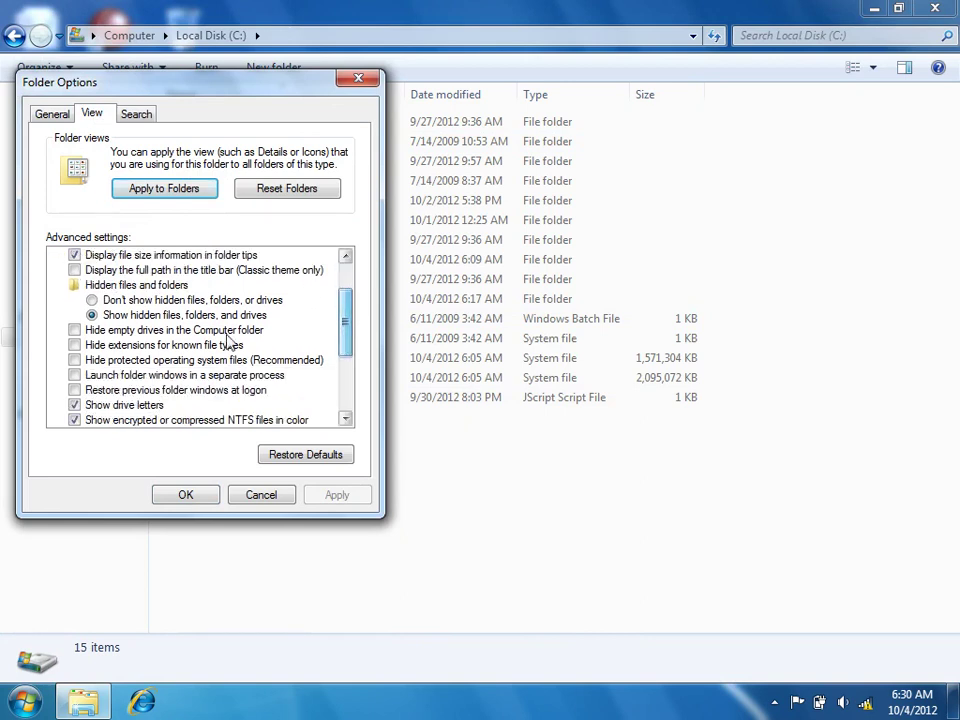
click(75, 360)
click(190, 498)
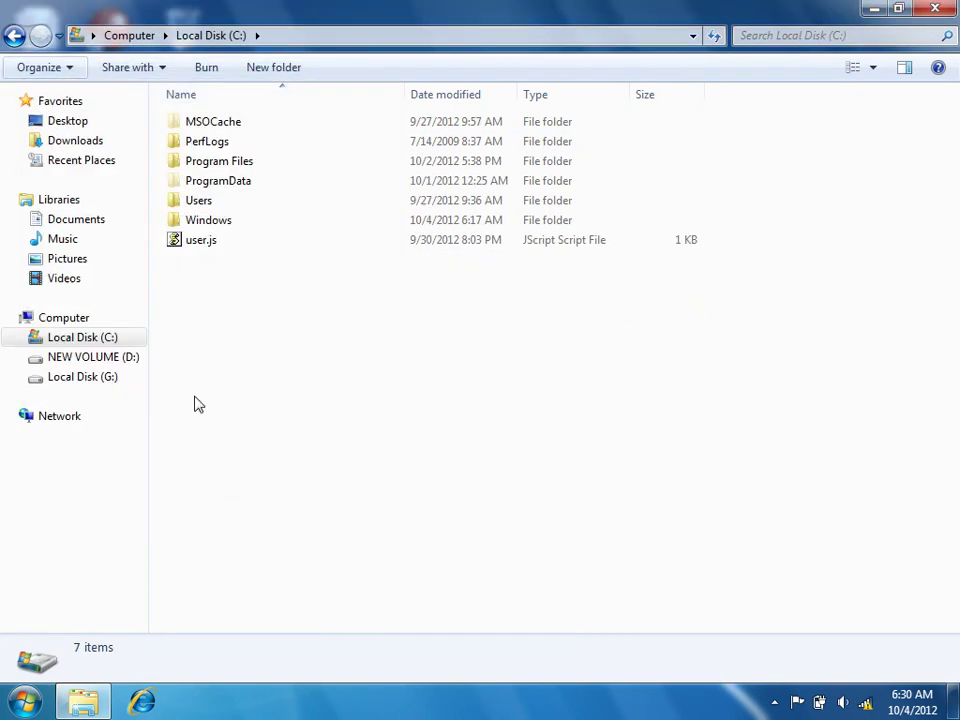
- Close the Local Disk (C:) window and refresh the desktop
click(936, 10)
right_click(439, 294)
click(476, 347)
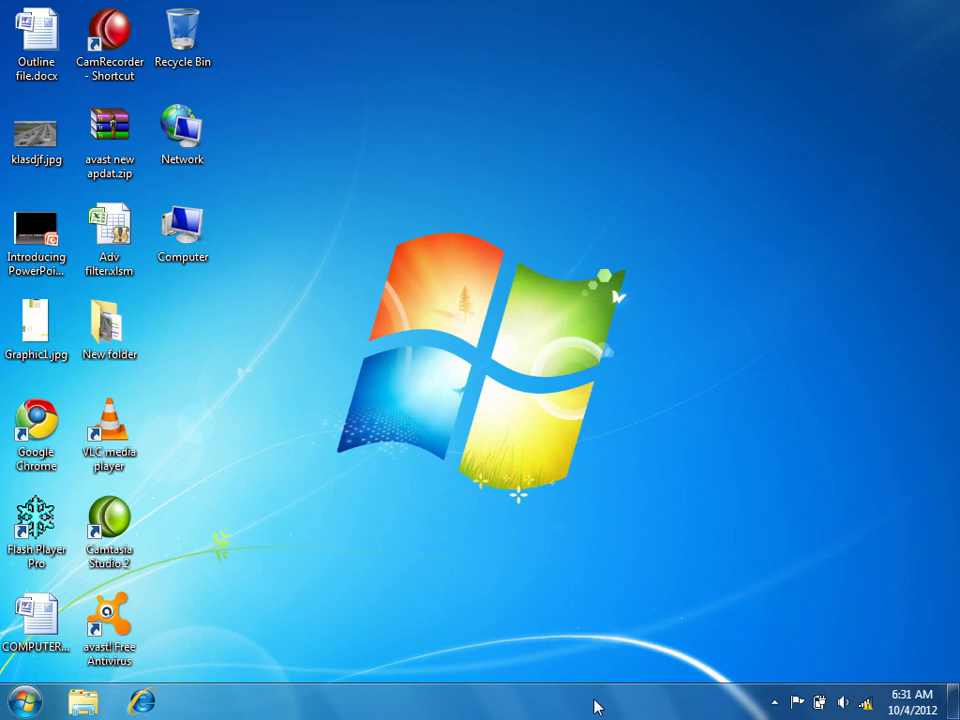
- Add the Desktop toolbar to the taskbar
right_click(553, 710)
mouse_move(601, 515)
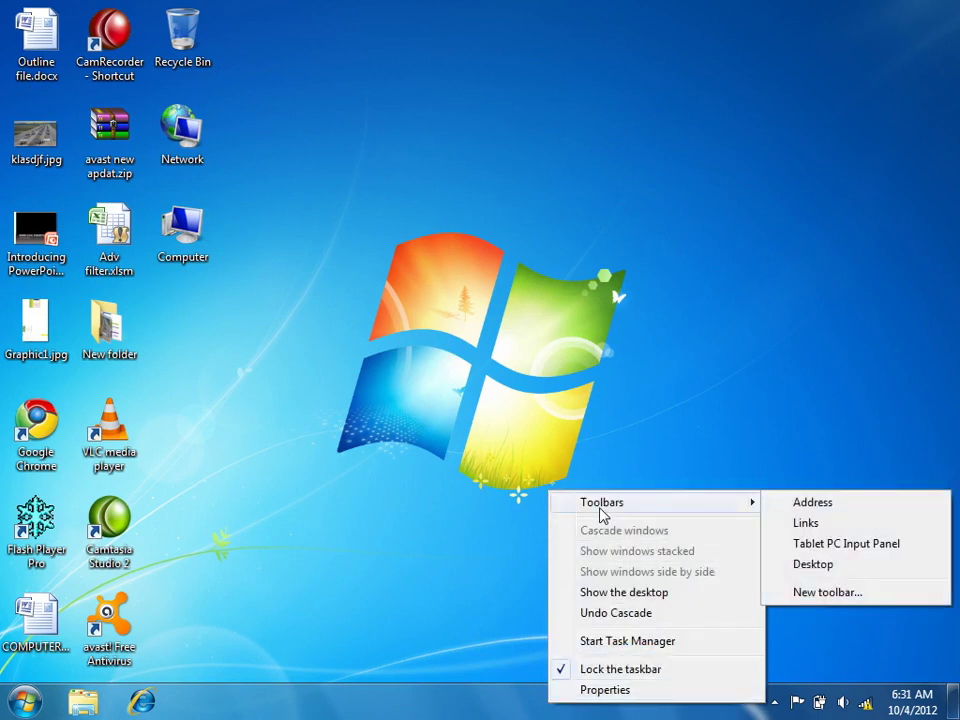
click(812, 563)
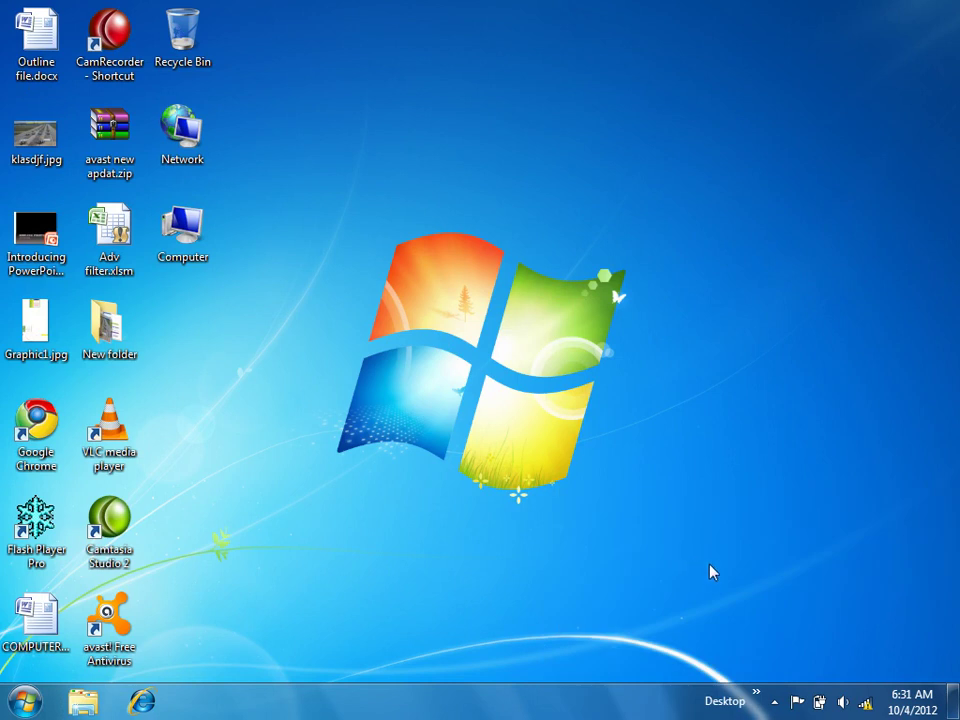
- Browse the Desktop toolbar's cascading menus through Computer and Program Files down to Office12
click(757, 694)
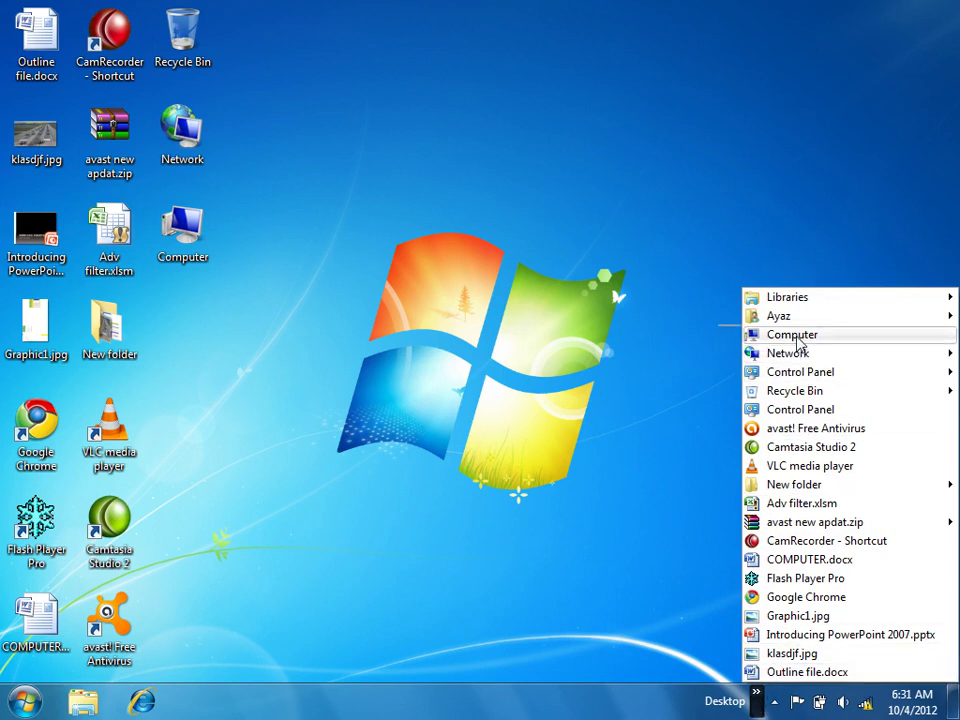
mouse_move(800, 343)
mouse_move(720, 338)
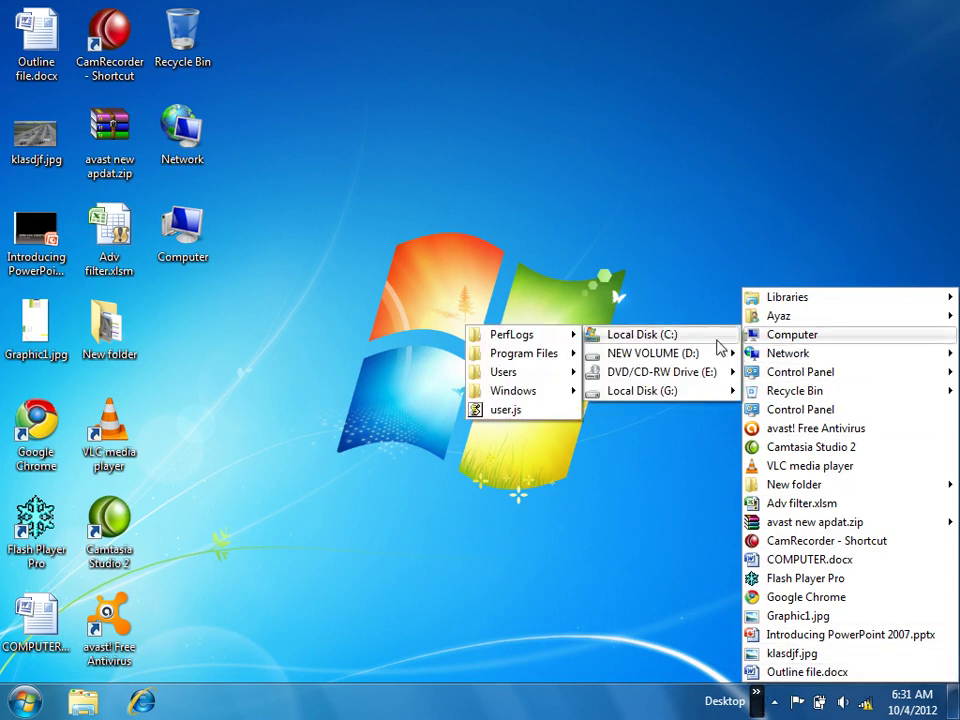
mouse_move(556, 360)
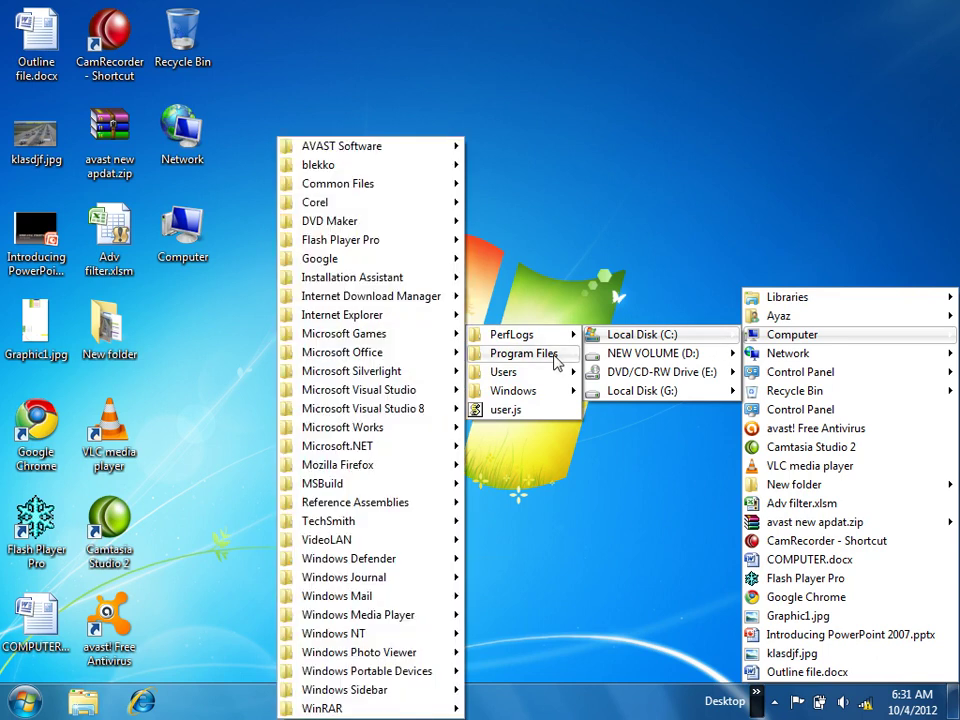
mouse_move(425, 362)
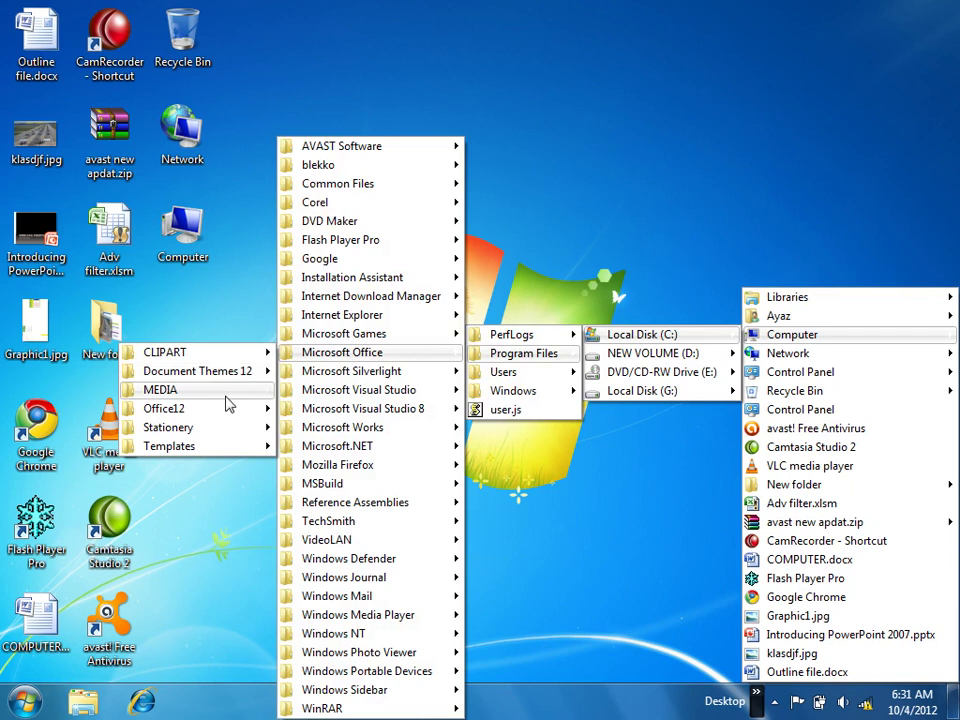
mouse_move(220, 412)
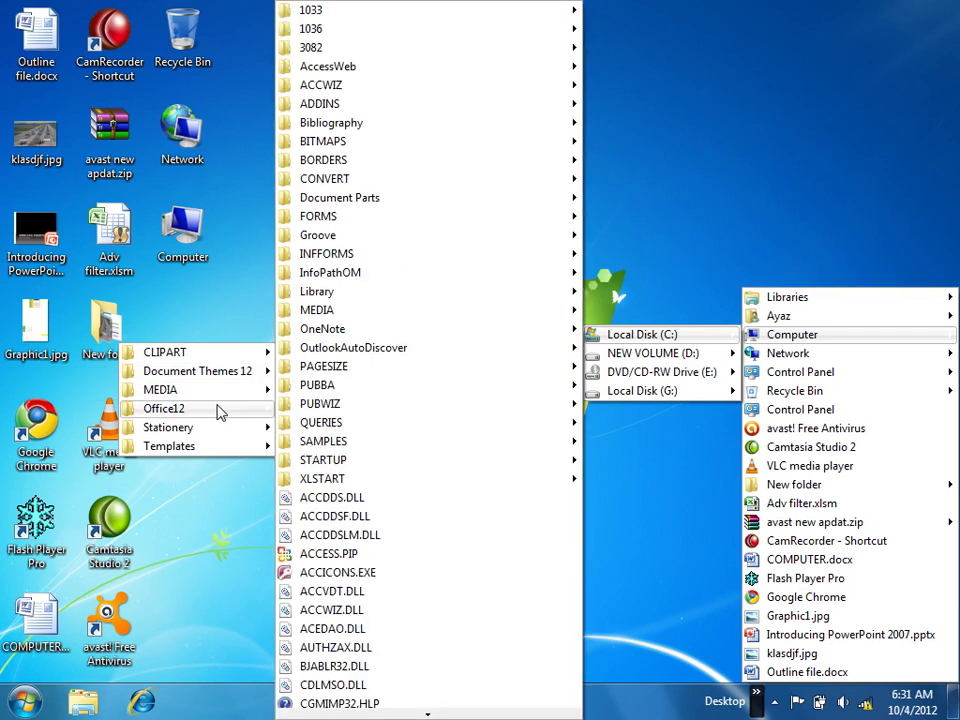
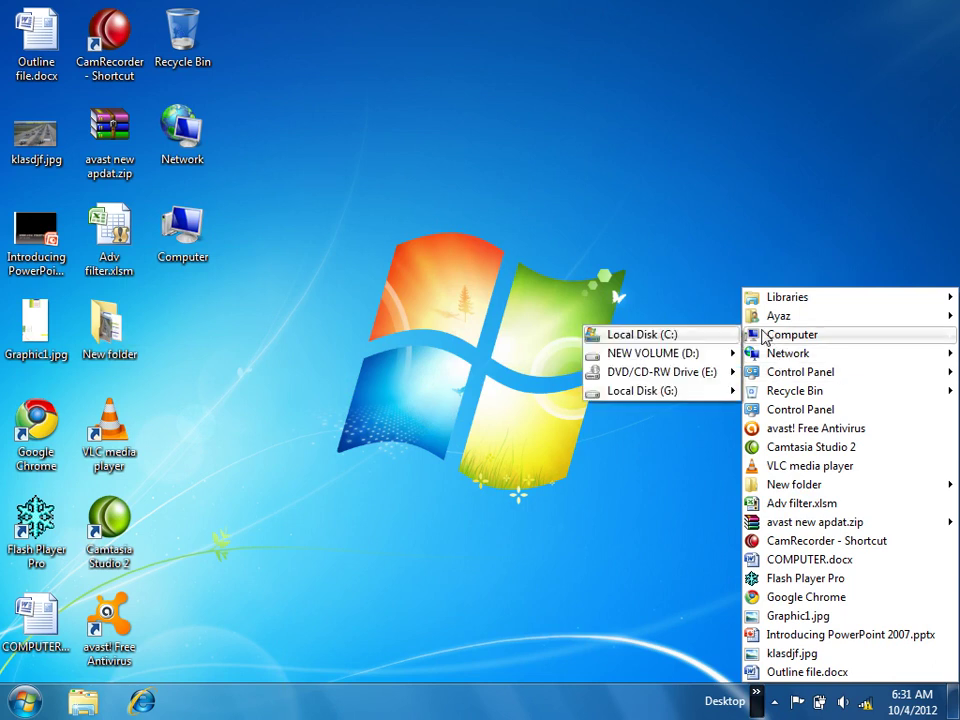
- Open Computer1.docx from NEW VOLUME (D:) > All Notes via the Desktop toolbar, then close Word
mouse_move(664, 354)
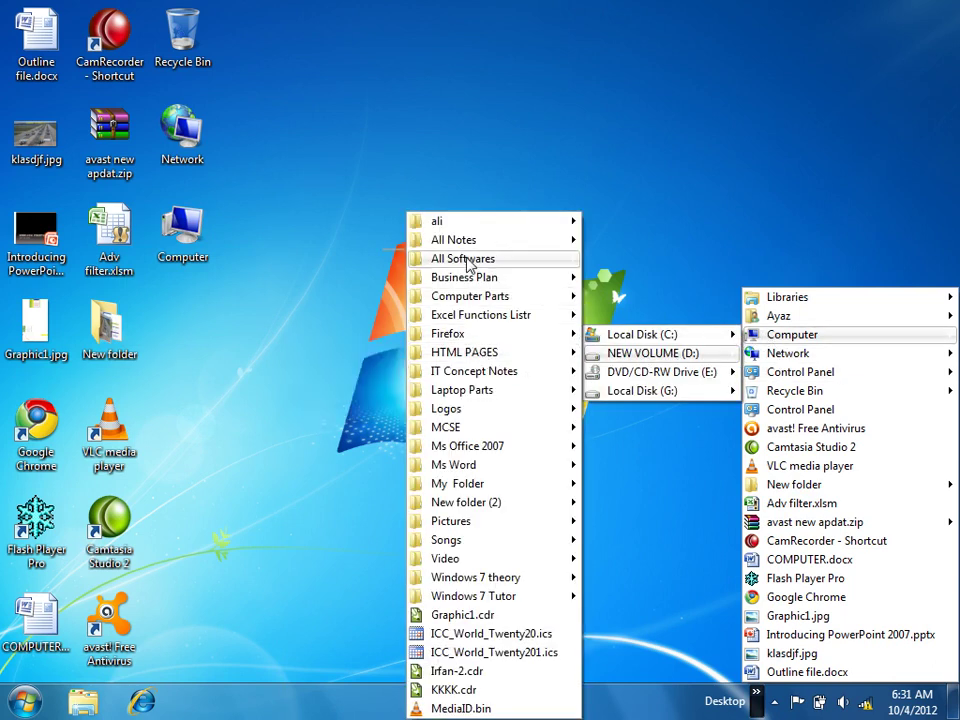
mouse_move(468, 262)
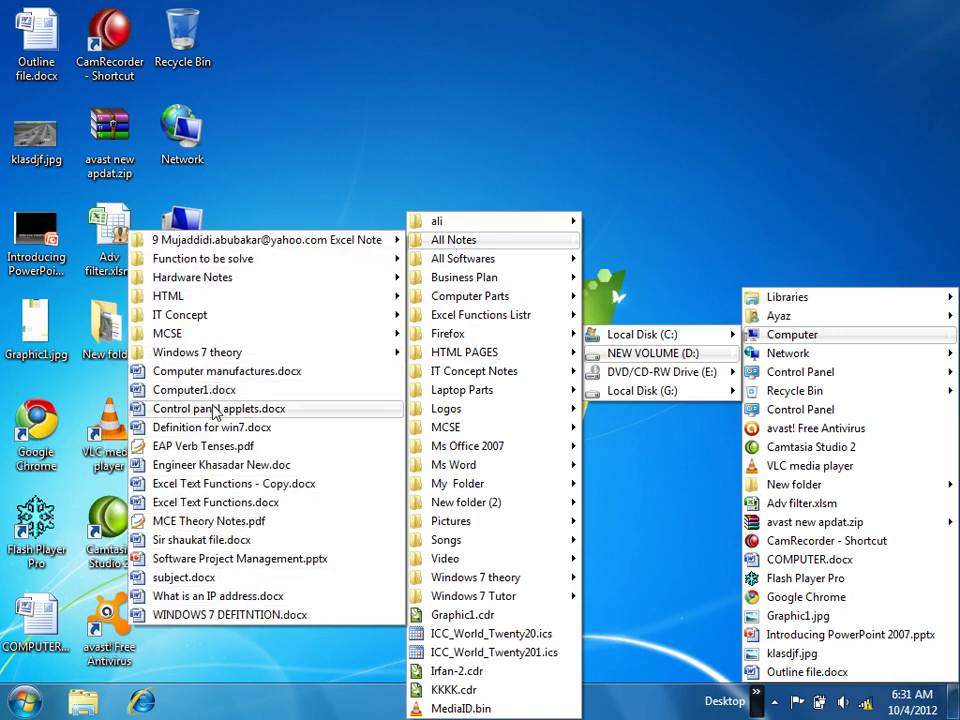
click(200, 390)
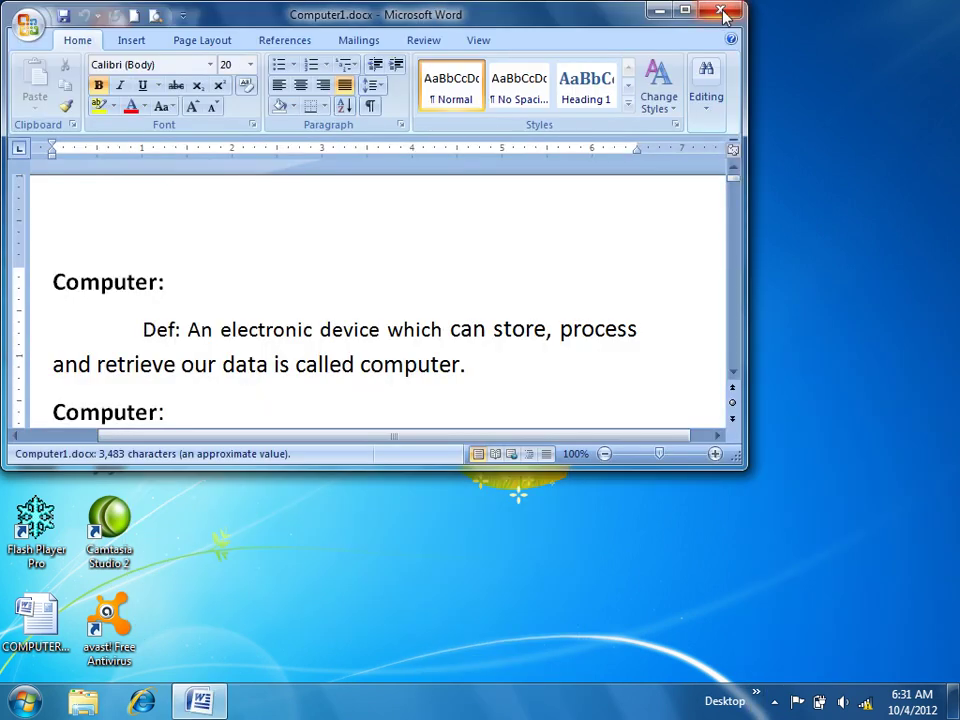
key(alt+F4)
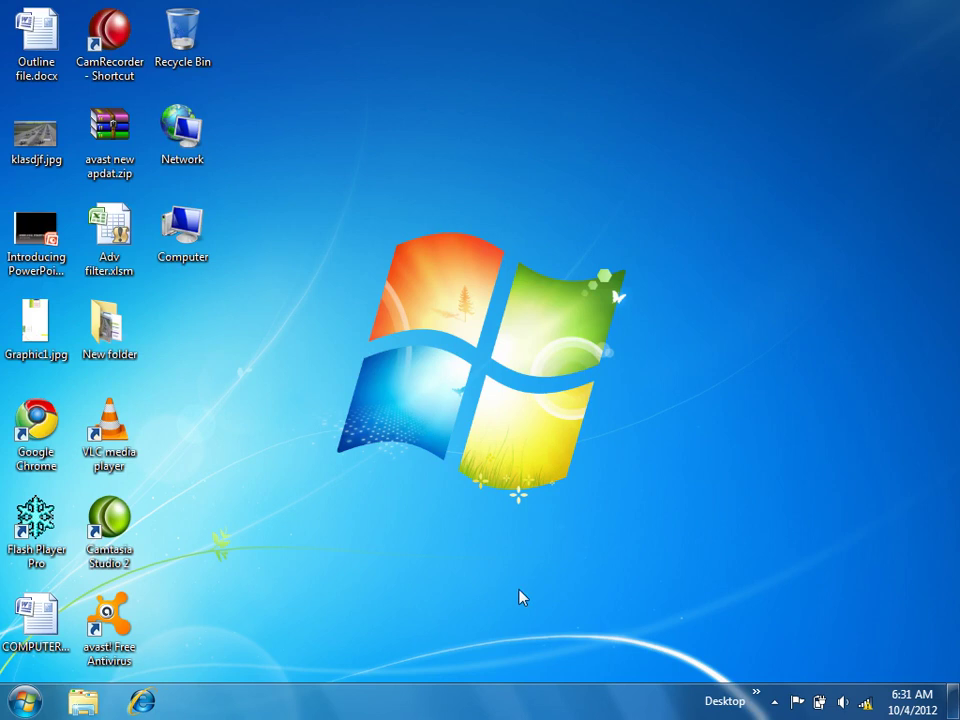
right_click(507, 702)
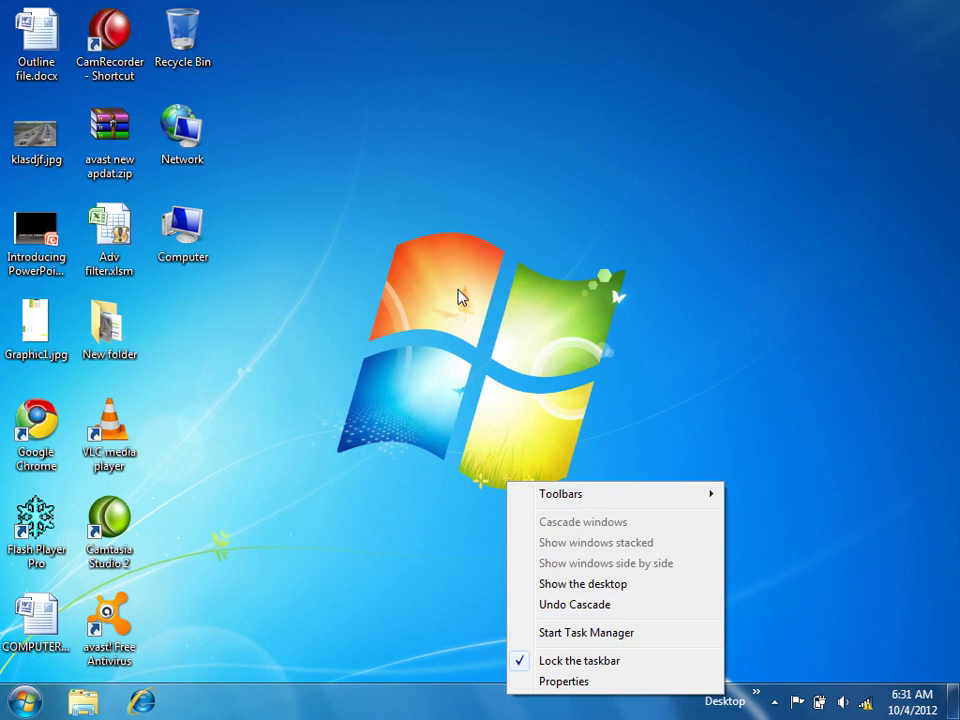
click(460, 297)
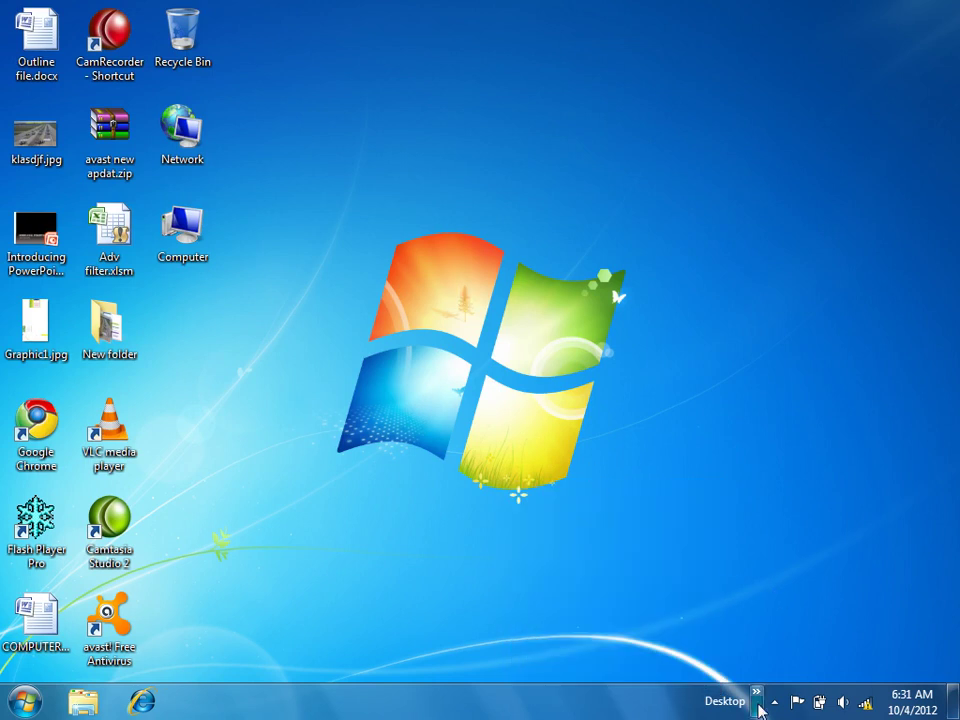
right_click(507, 705)
mouse_move(583, 500)
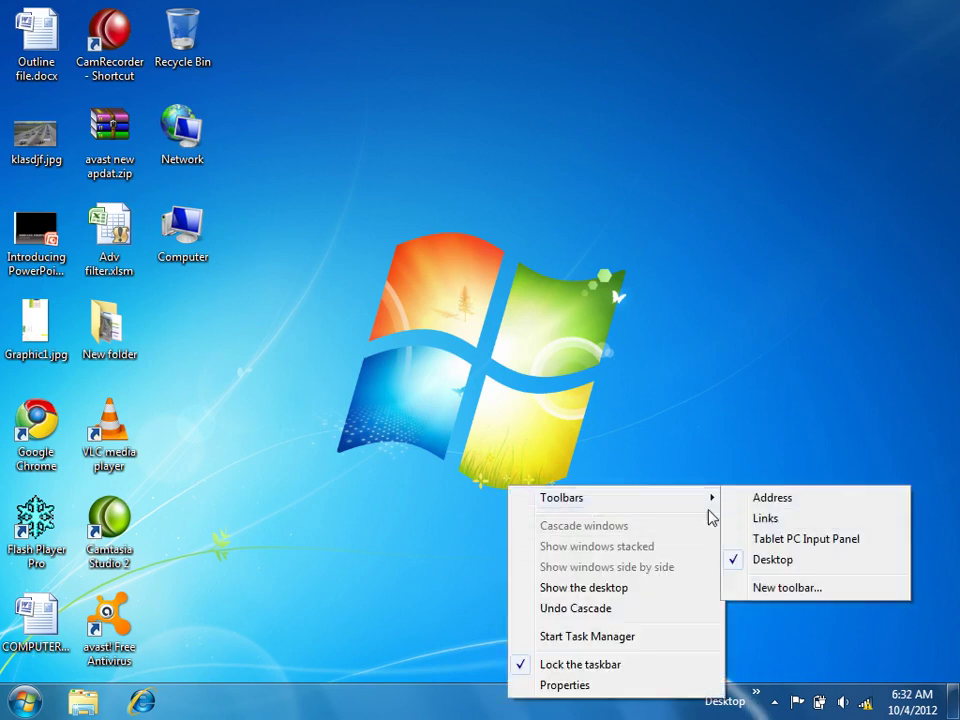
click(765, 562)
drag(325, 2, 10, 660)
click(288, 382)
right_click(288, 382)
click(340, 429)
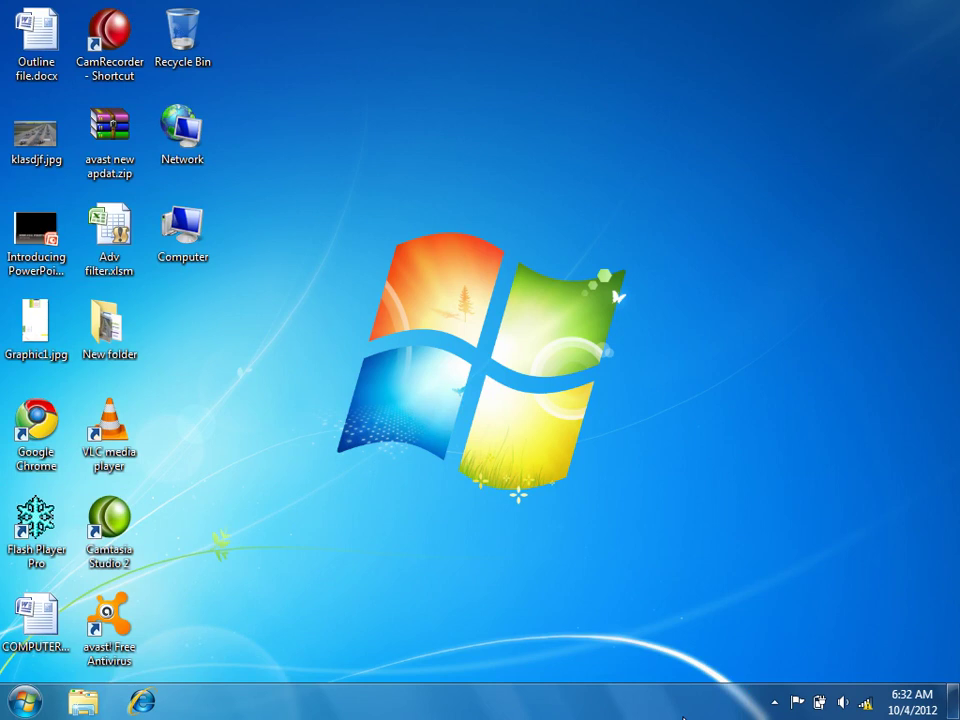
right_click(408, 698)
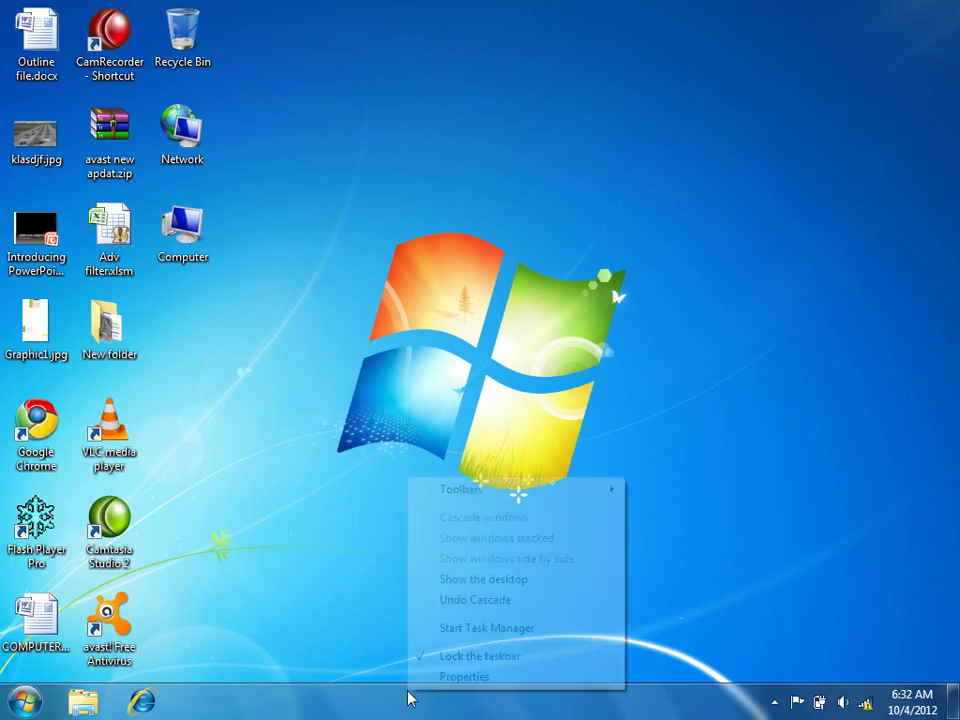
mouse_move(498, 490)
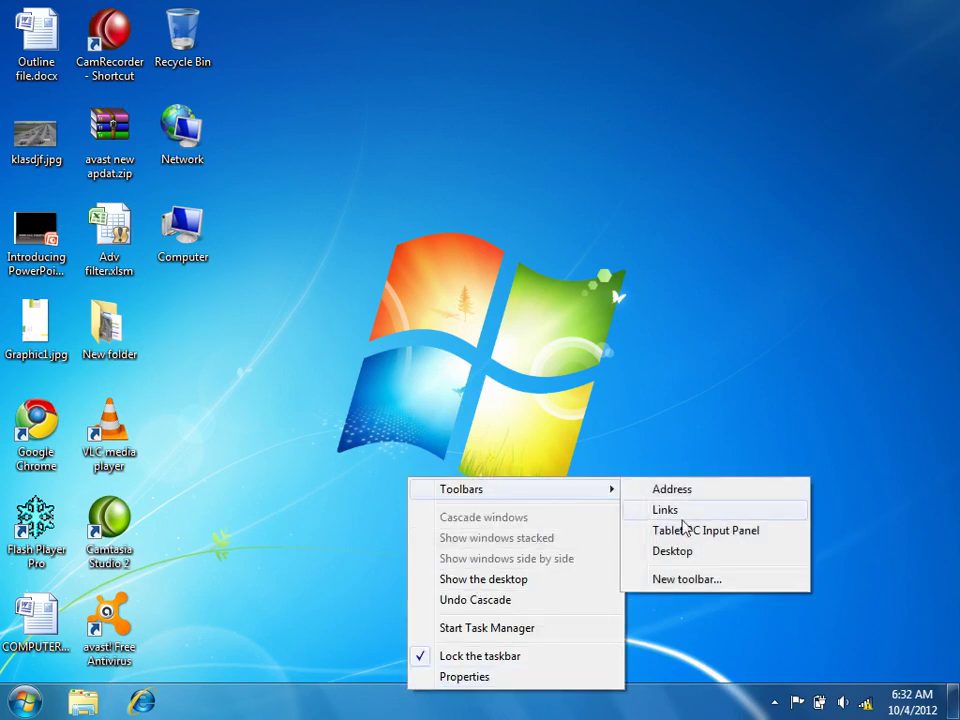
click(671, 551)
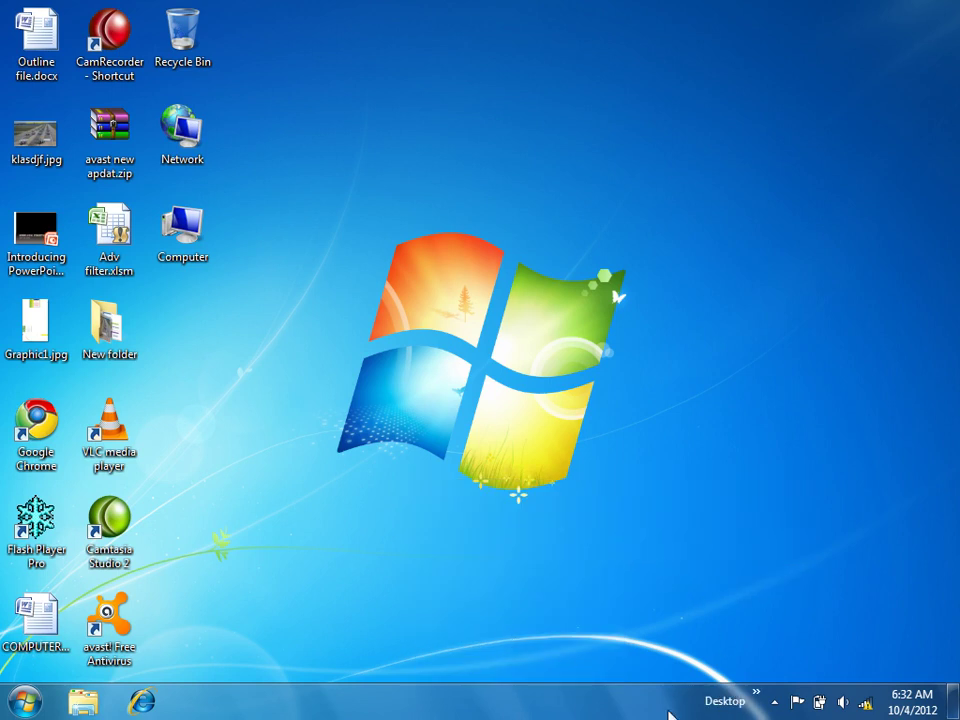
click(757, 695)
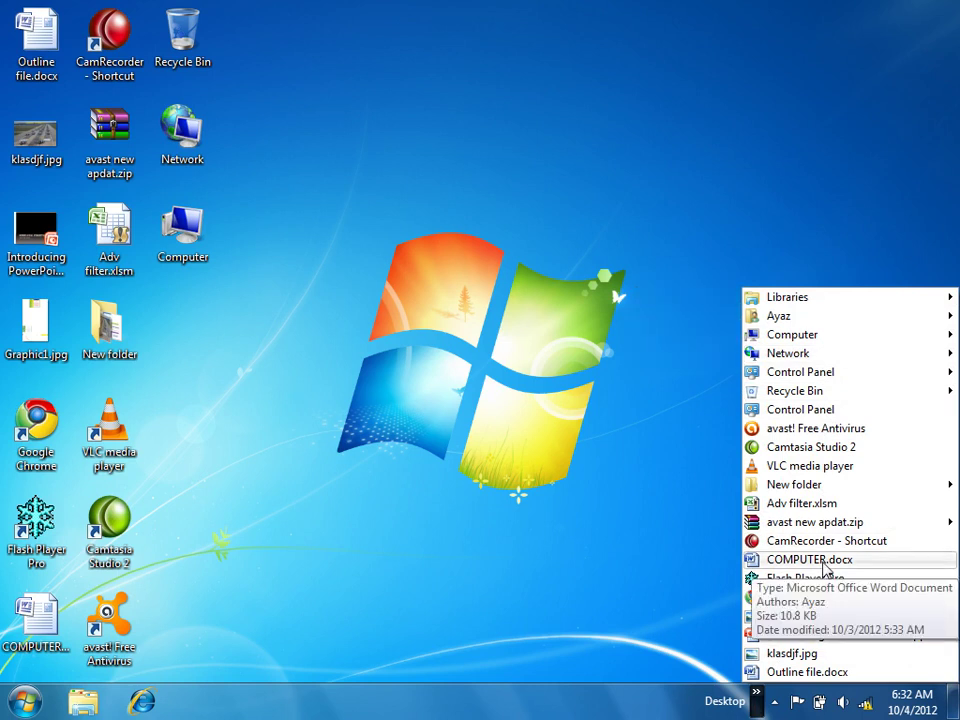
click(800, 410)
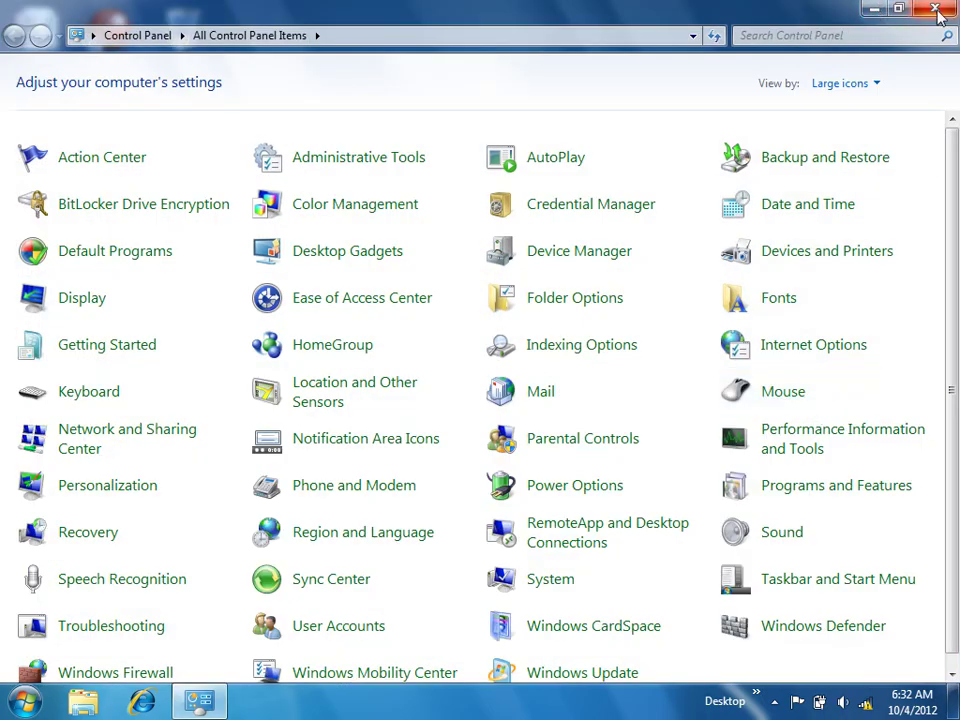
click(935, 8)
click(755, 695)
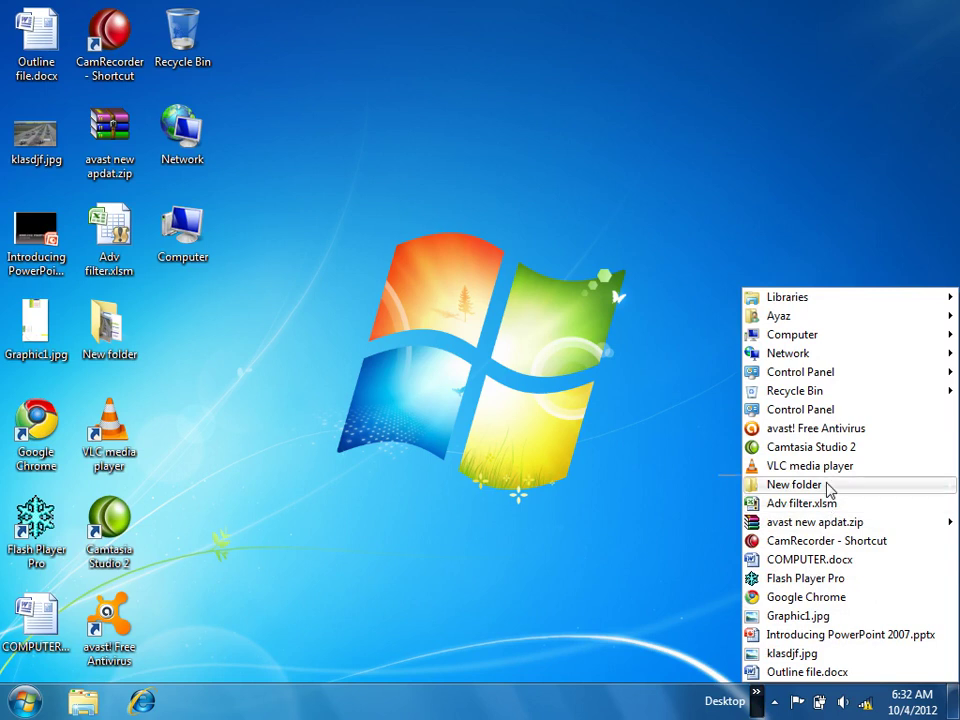
mouse_move(827, 486)
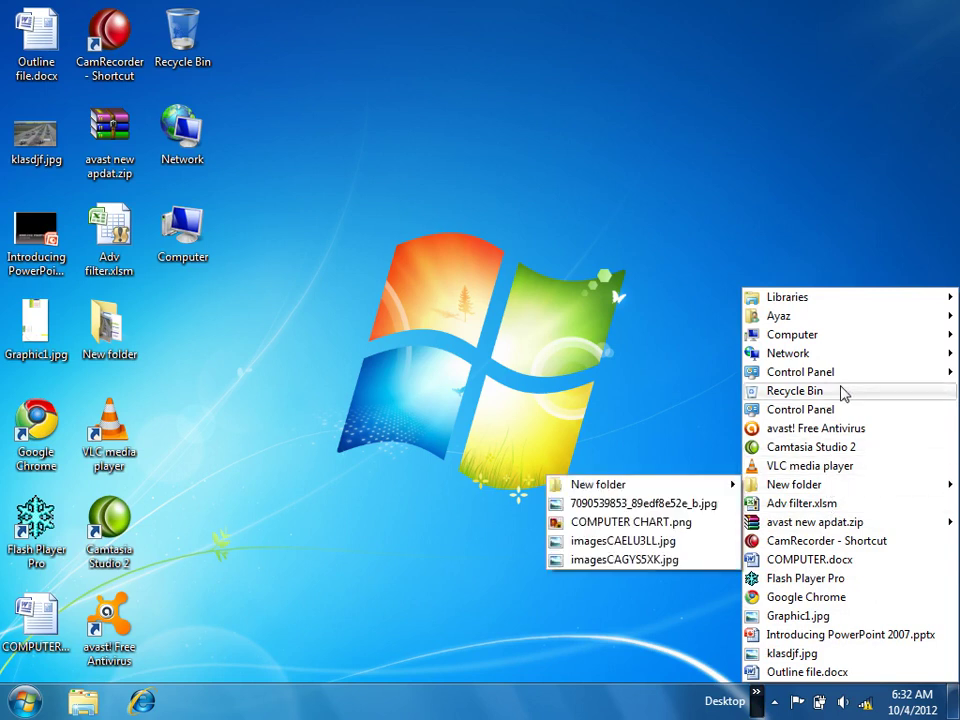
click(583, 524)
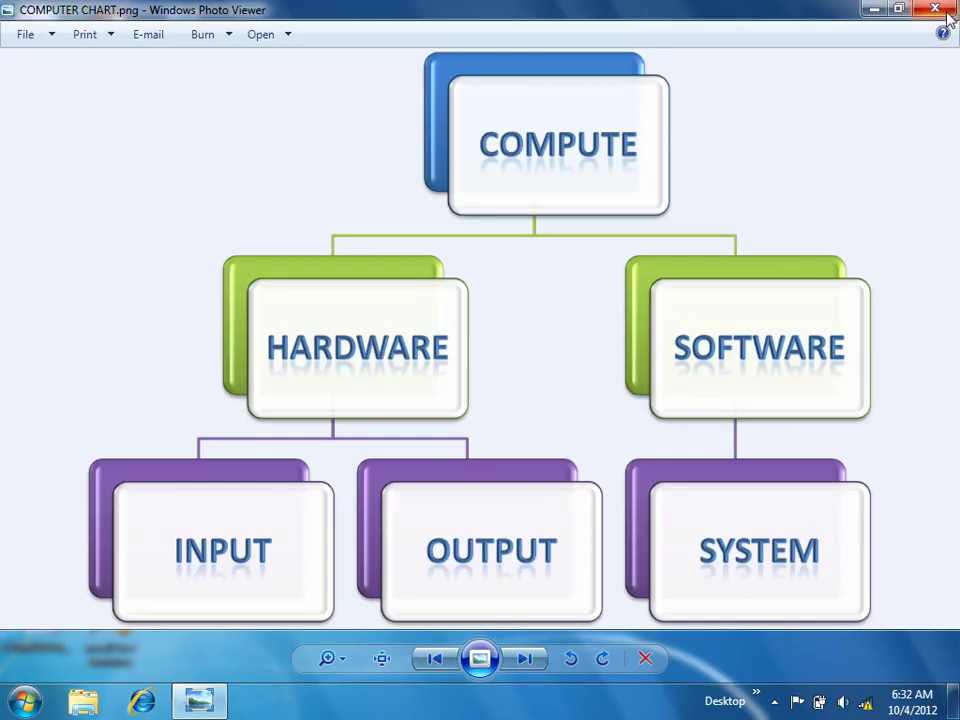
click(947, 12)
right_click(456, 372)
click(522, 425)
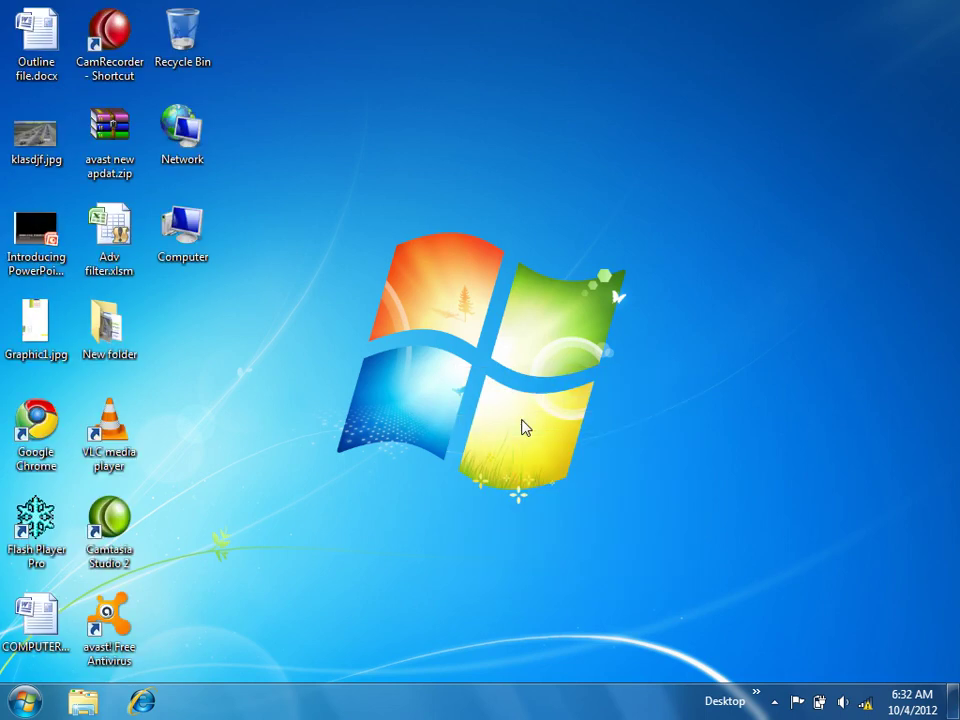
- Remove the Desktop toolbar from the taskbar, add it back, and list its desktop items
right_click(559, 708)
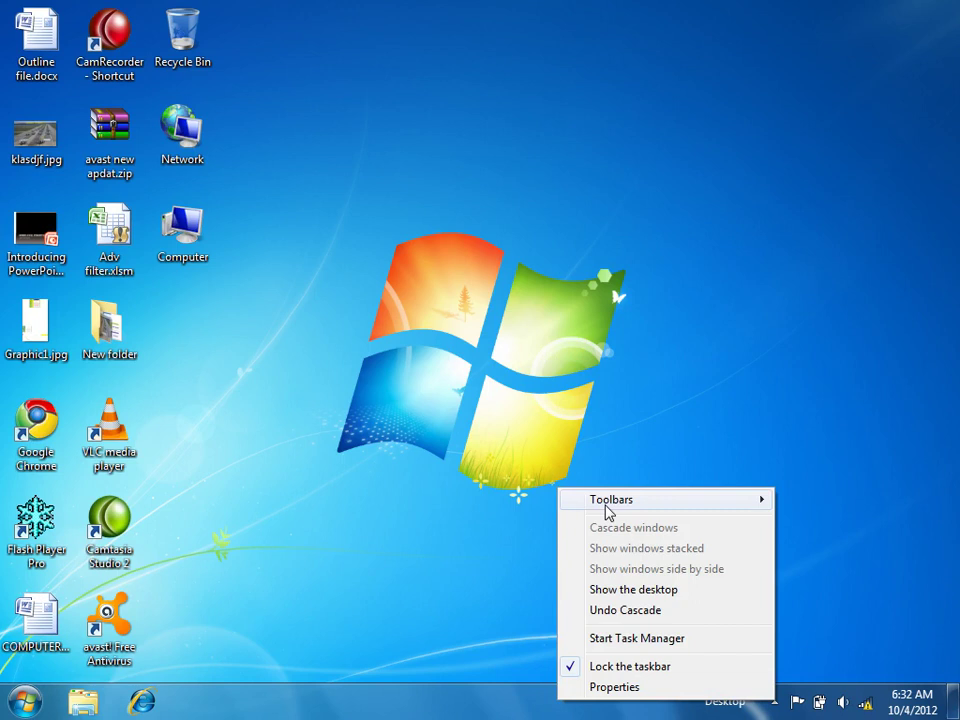
mouse_move(596, 508)
click(425, 568)
right_click(562, 706)
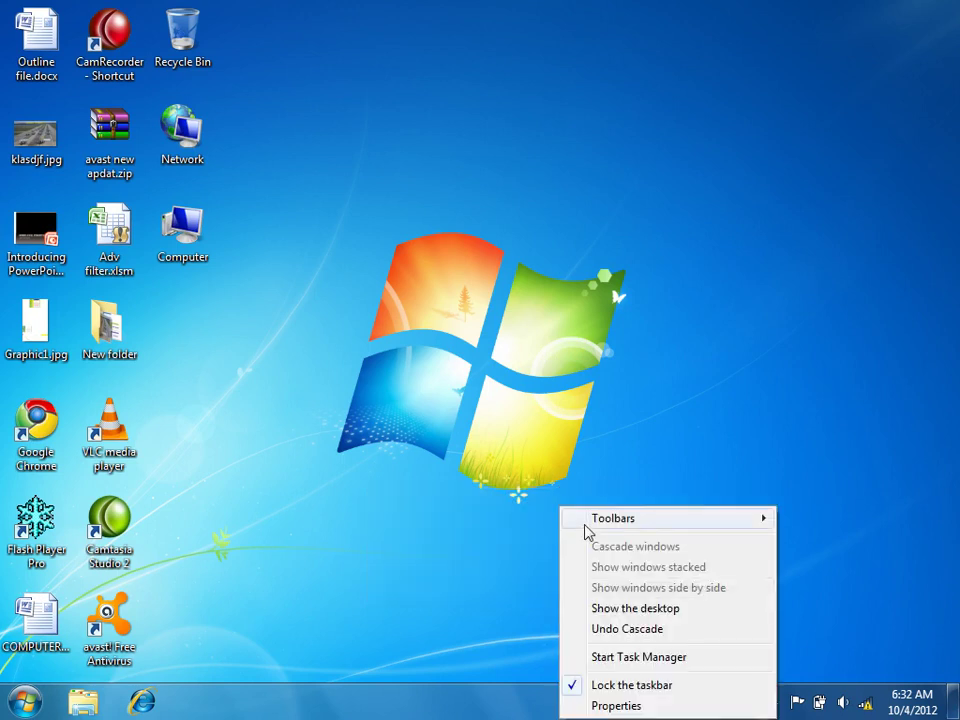
click(418, 581)
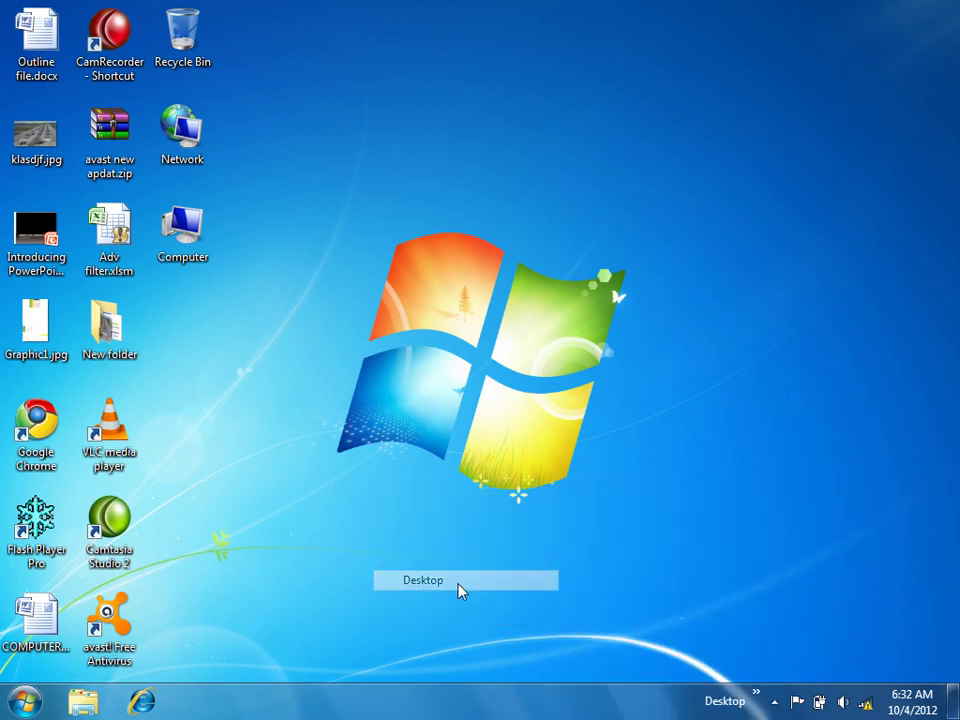
click(757, 694)
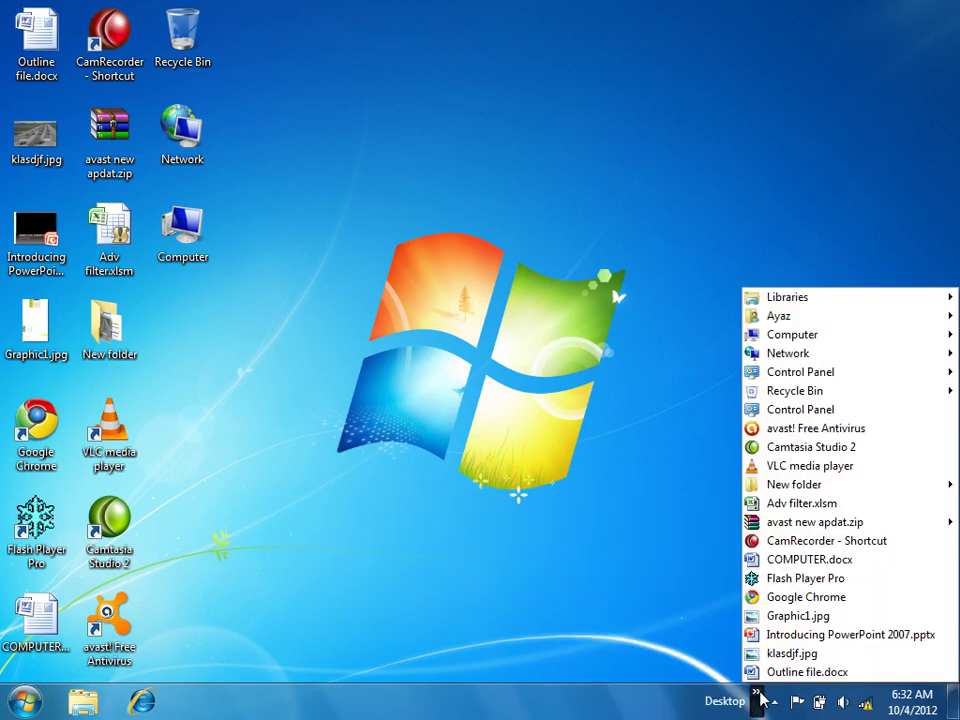
- Remove the Desktop toolbar again, refresh the desktop twice, and open the Start menu
right_click(561, 706)
mouse_move(575, 521)
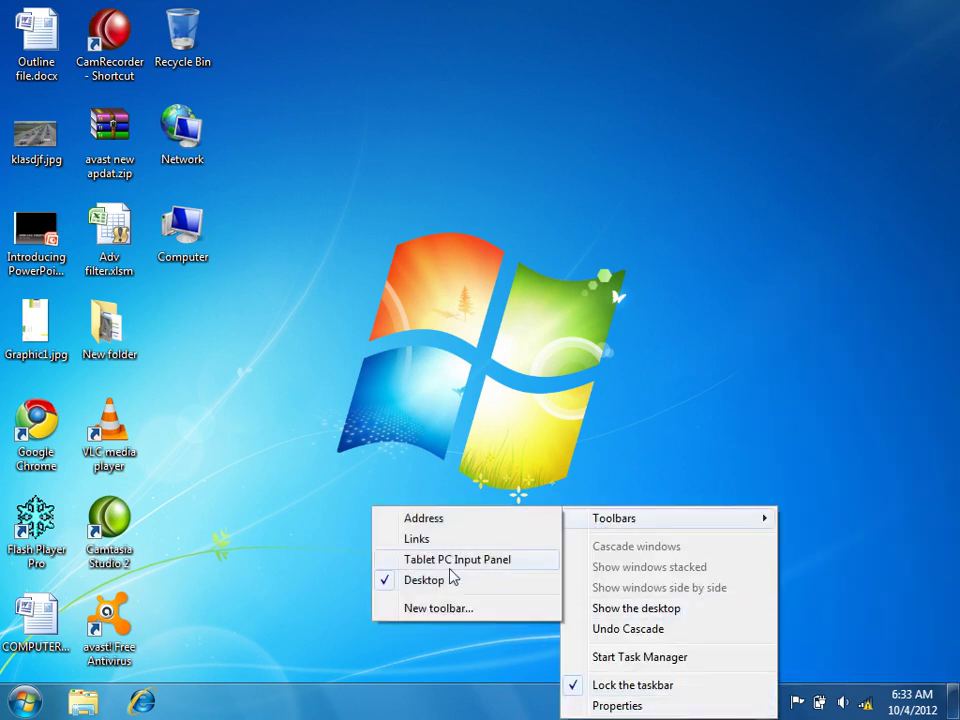
click(438, 581)
right_click(458, 370)
click(529, 437)
right_click(423, 413)
click(472, 467)
click(30, 704)
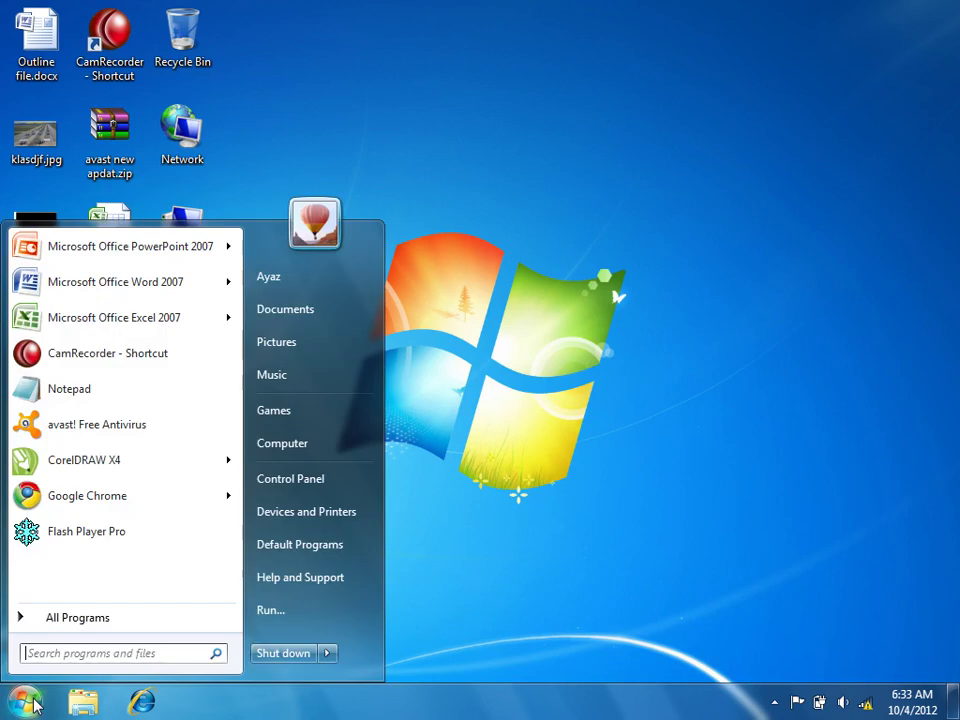
- Open the Run box, move it to the upper centre, then cancel it
click(279, 611)
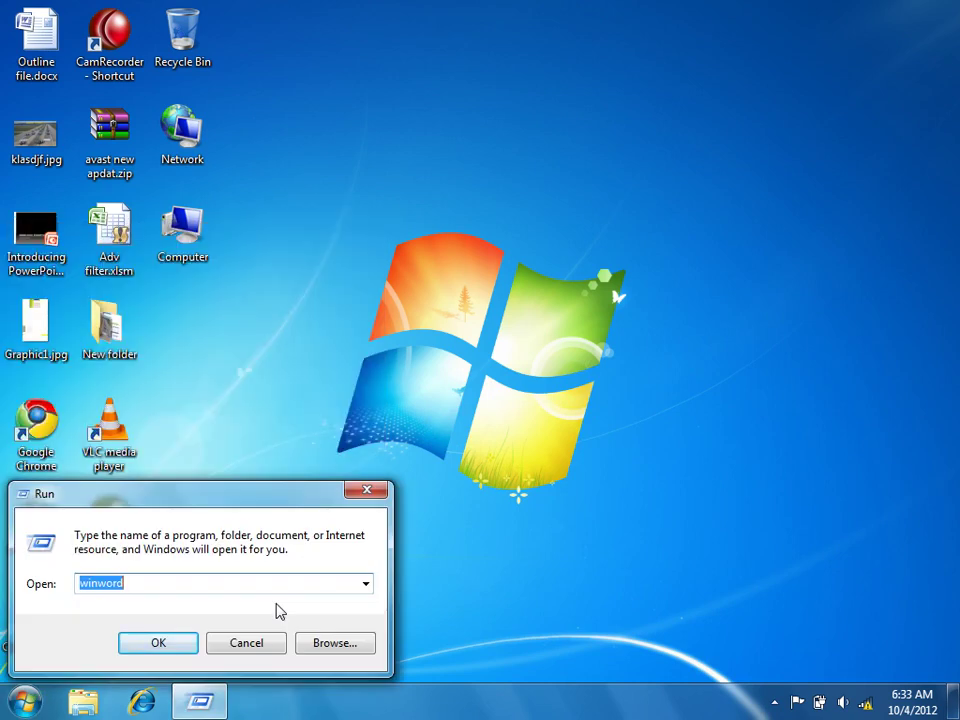
drag(285, 500, 508, 199)
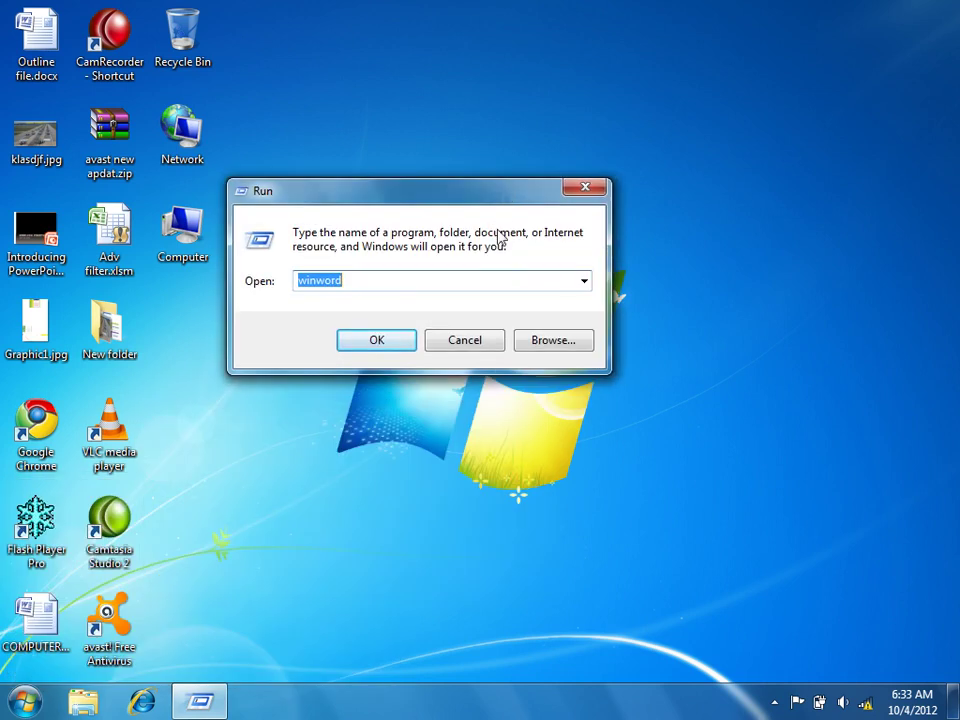
click(464, 341)
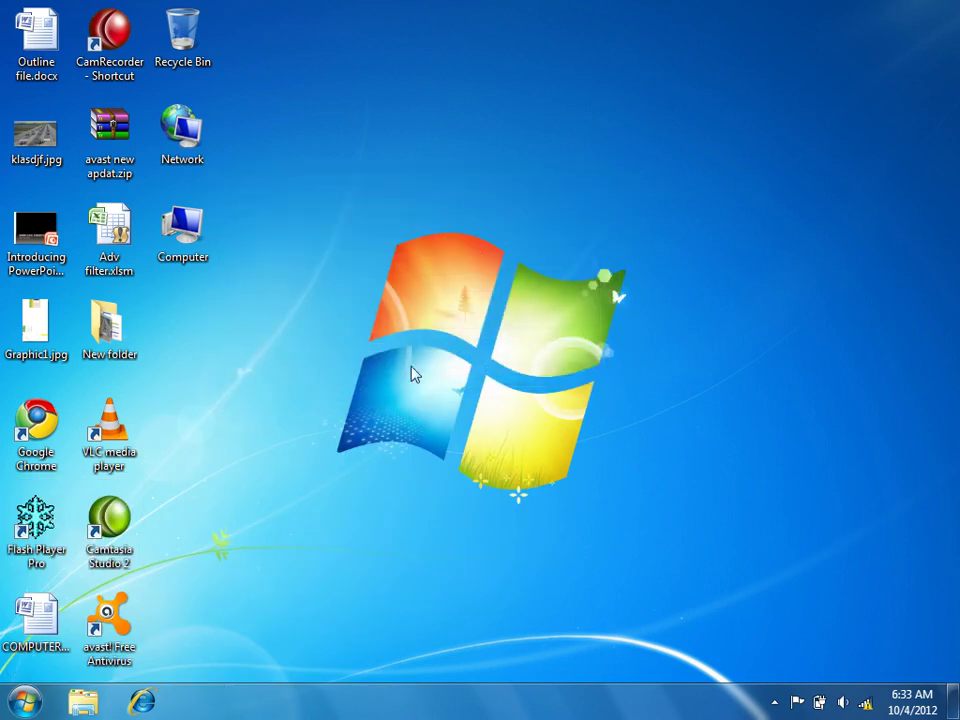
- Open Computer > NEW VOLUME (D:), look inside the ali folder, and return to D:
double_click(182, 222)
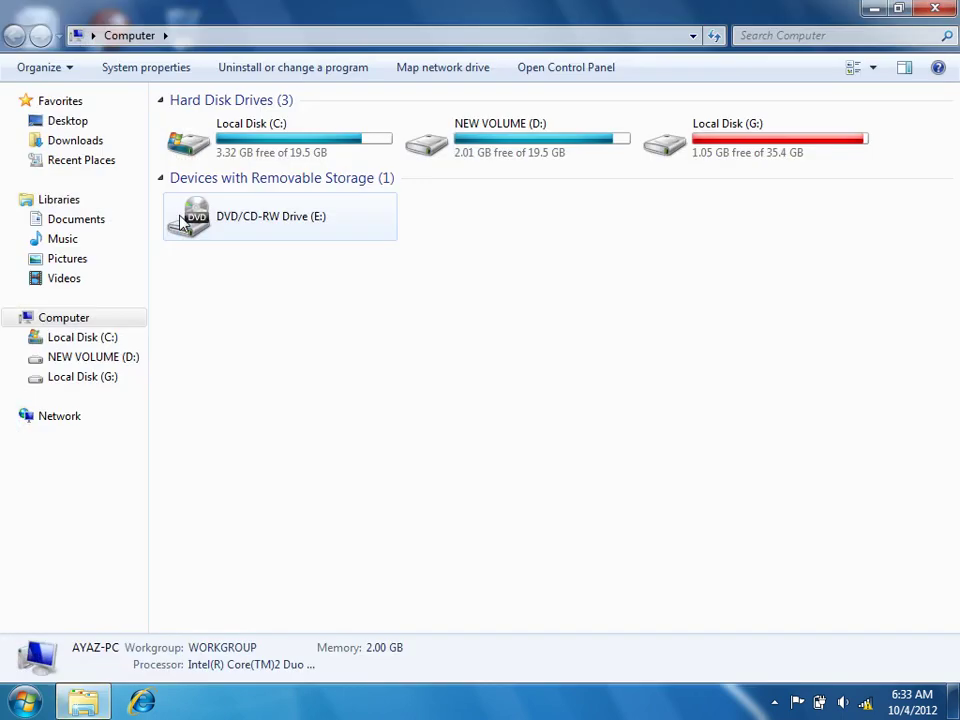
double_click(472, 155)
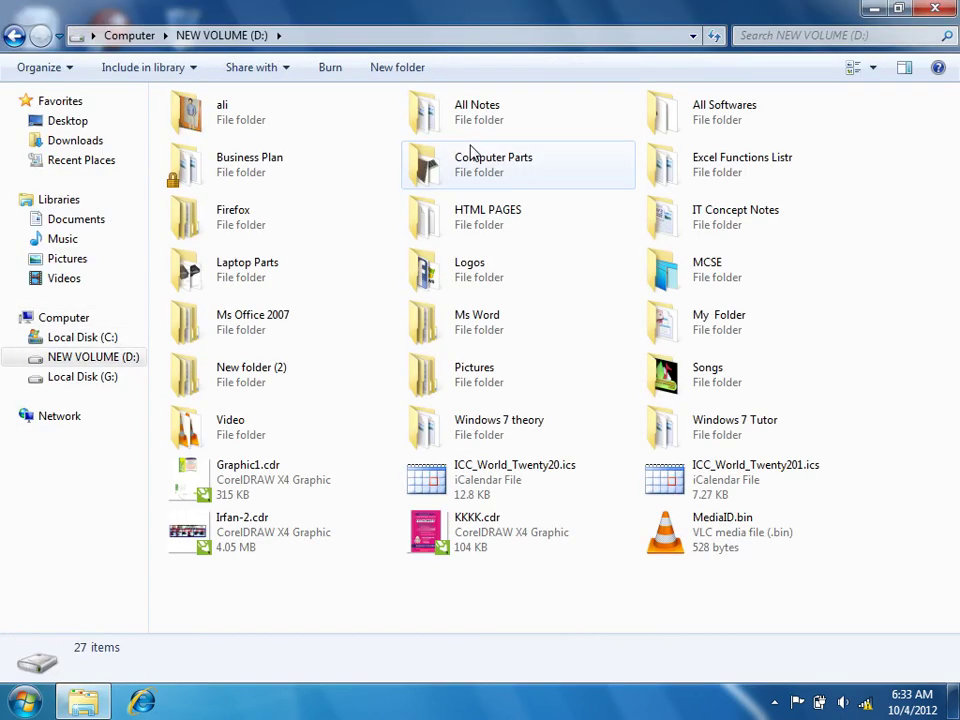
double_click(193, 115)
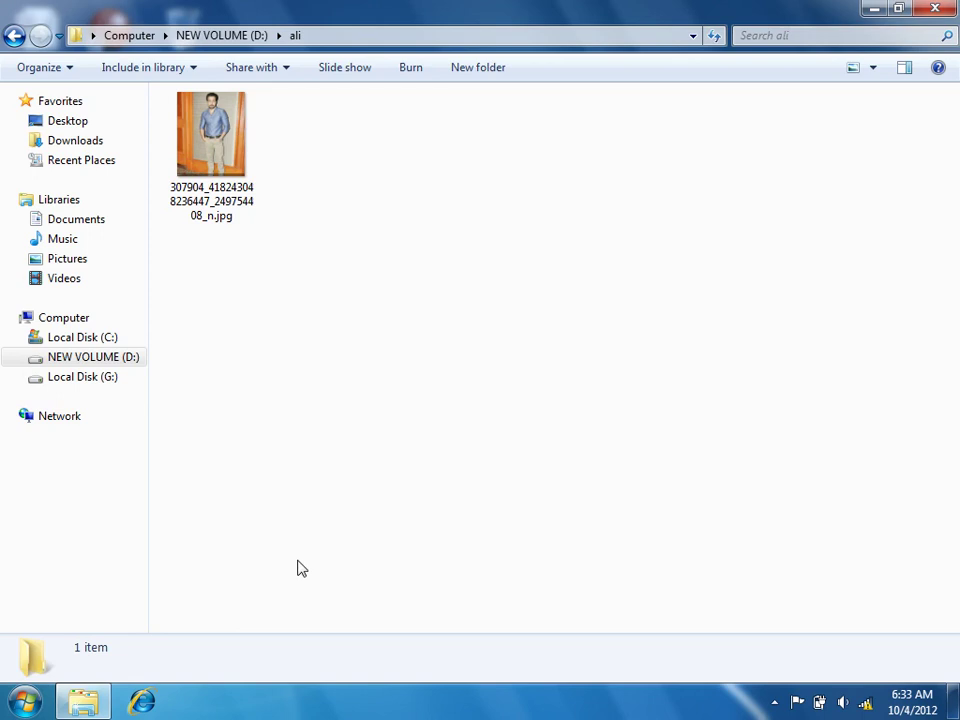
click(14, 36)
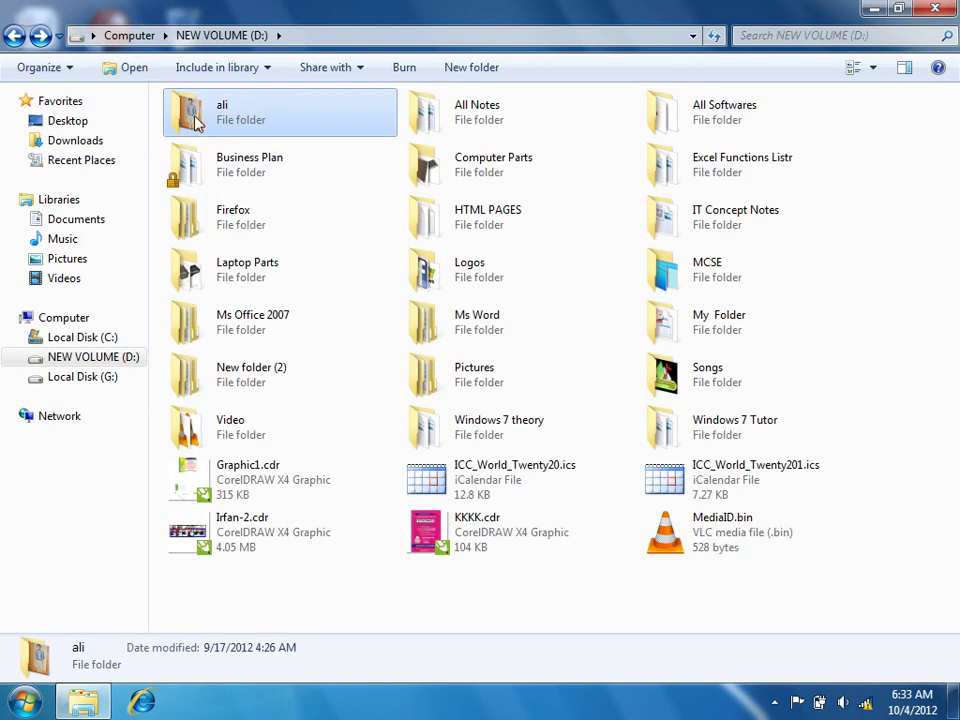
- Switch the D: drive's view to Medium Icons, then to Large Icons
click(873, 68)
click(853, 86)
click(876, 68)
click(856, 56)
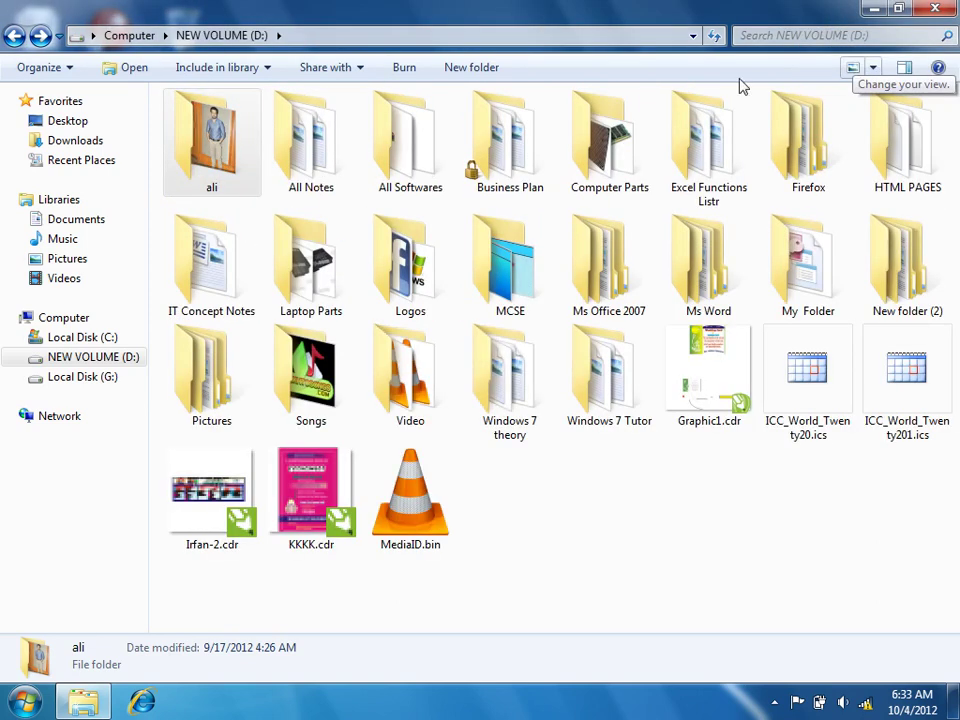
- Tick Hidden in the ali folder's Properties and apply it to this folder only
right_click(203, 152)
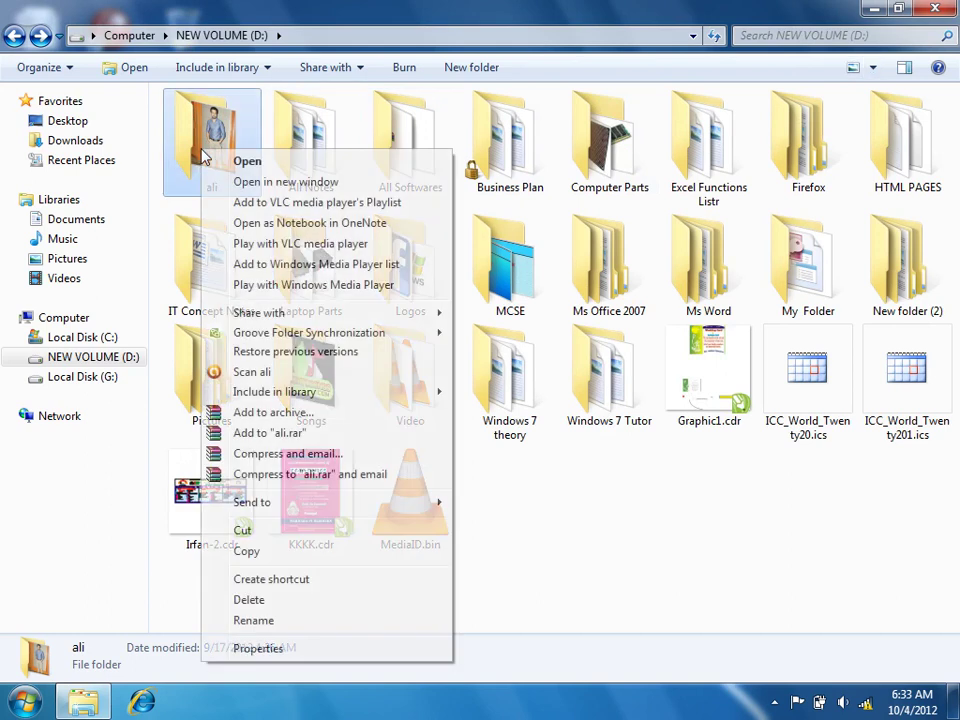
click(251, 649)
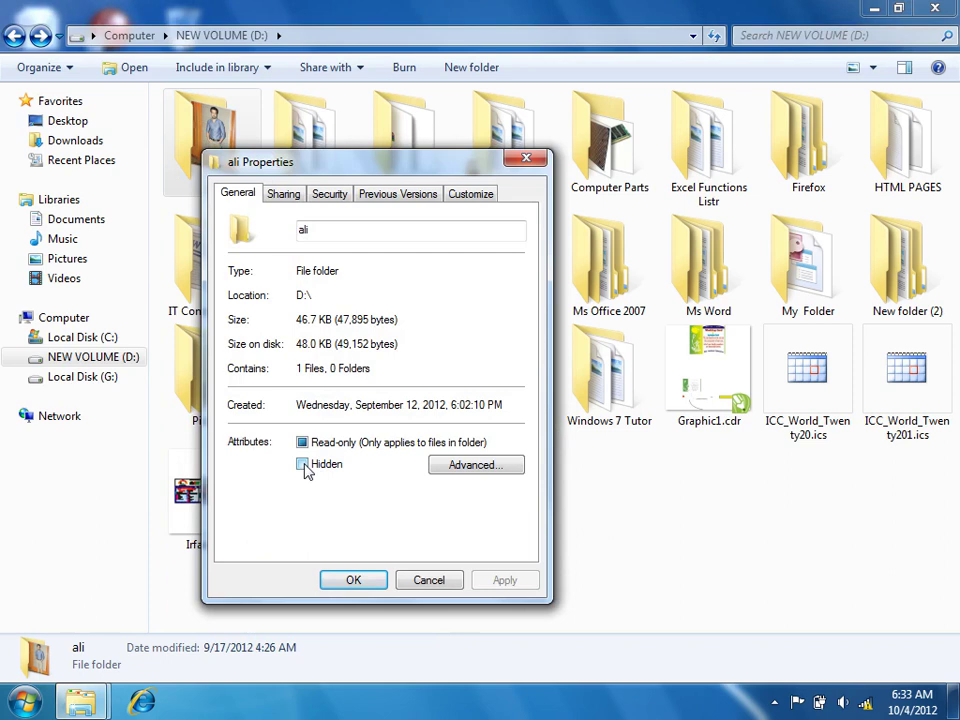
click(303, 466)
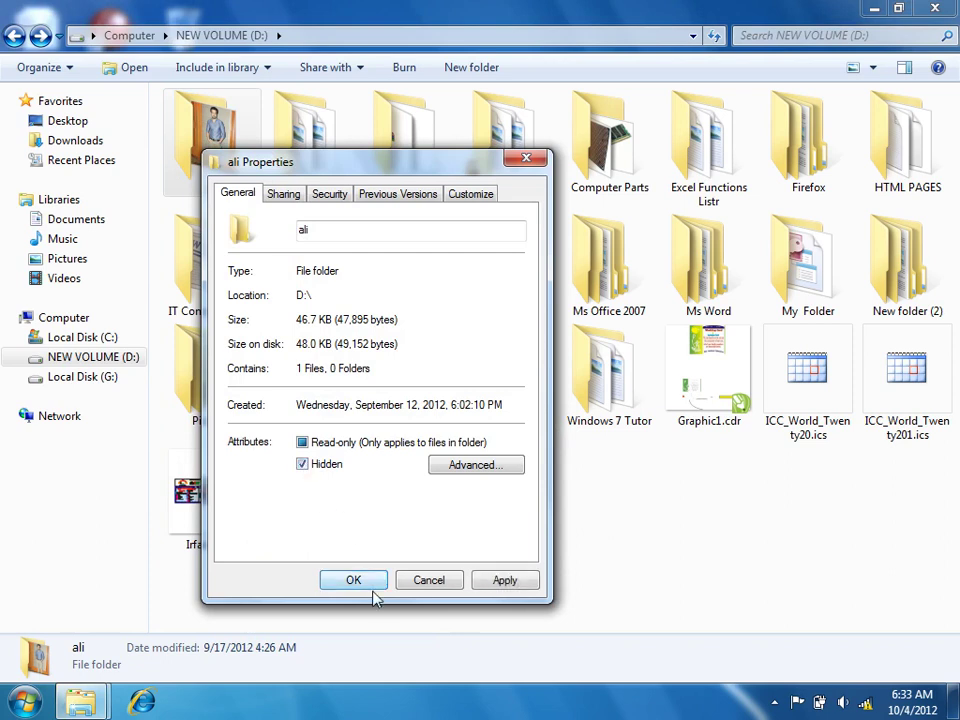
click(372, 583)
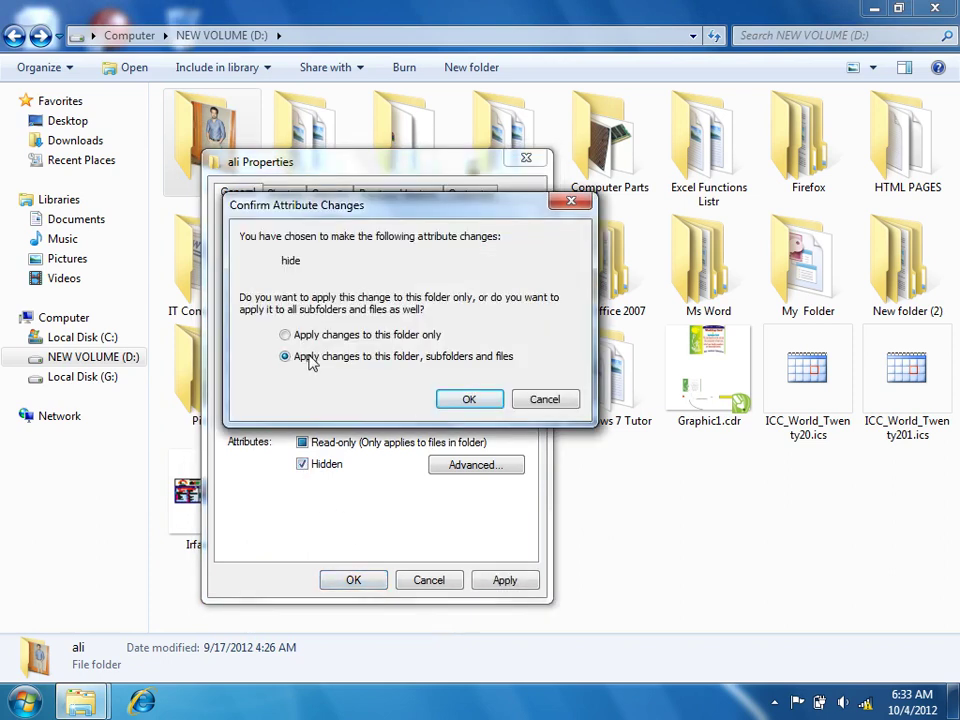
drag(381, 214, 317, 262)
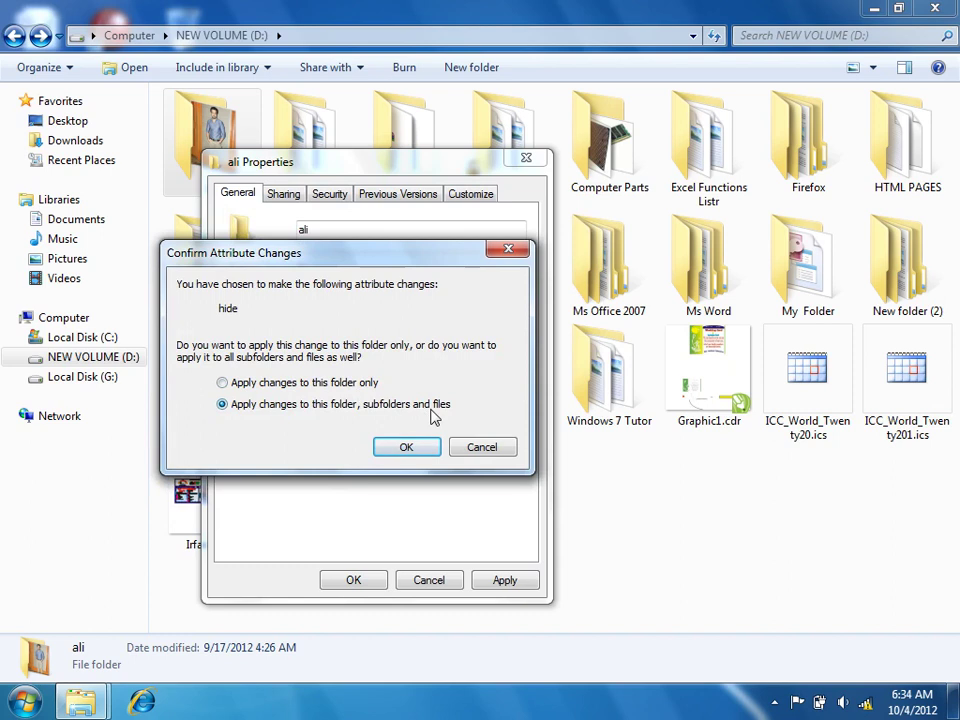
drag(358, 253, 441, 160)
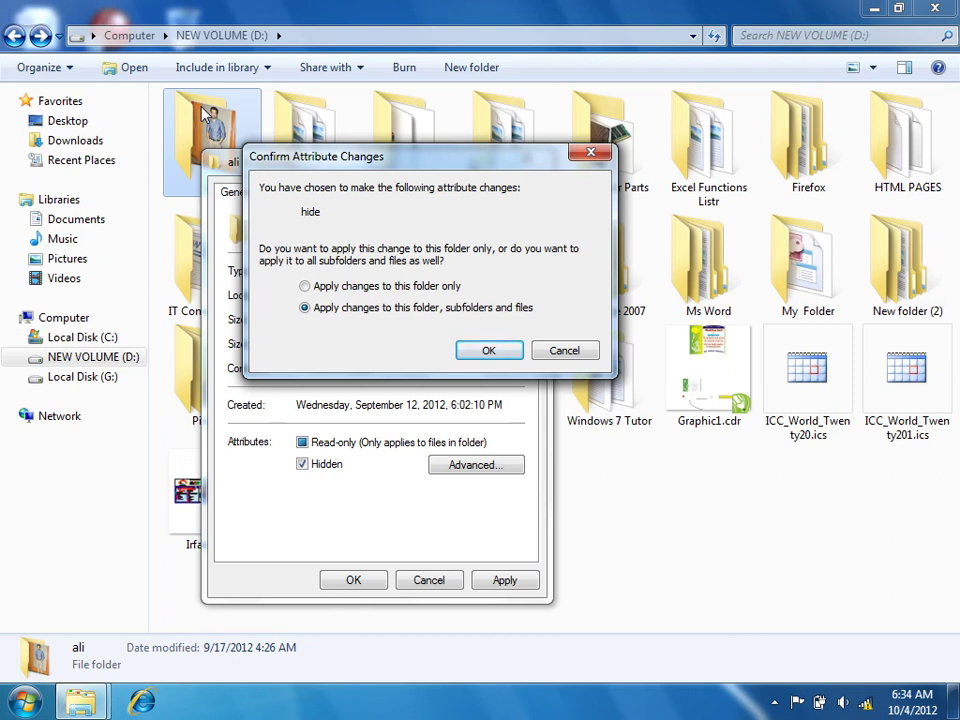
click(305, 286)
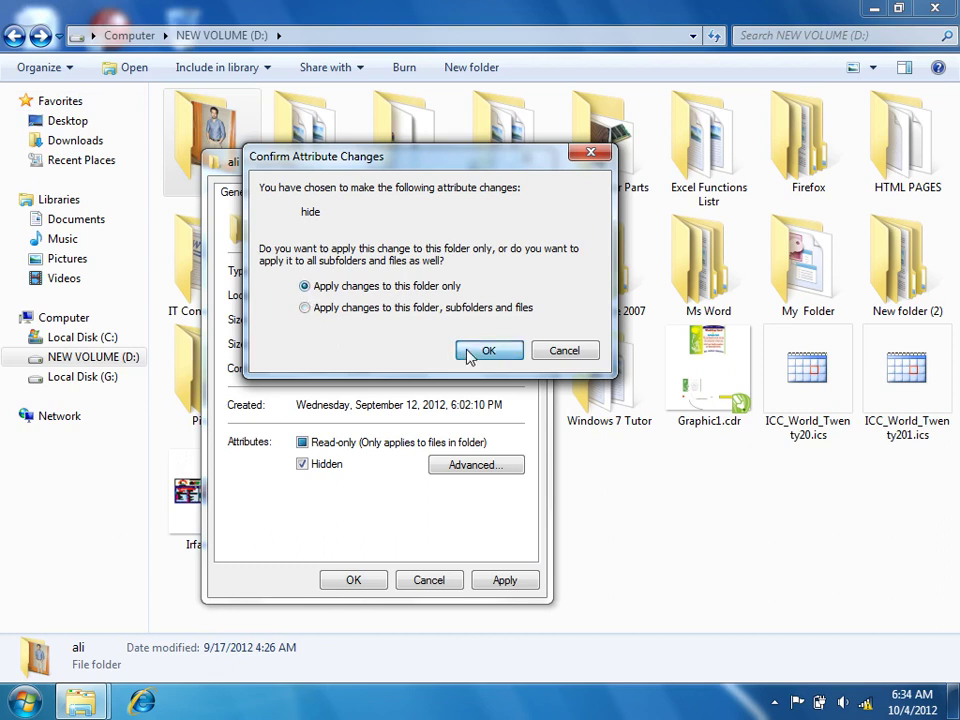
click(471, 352)
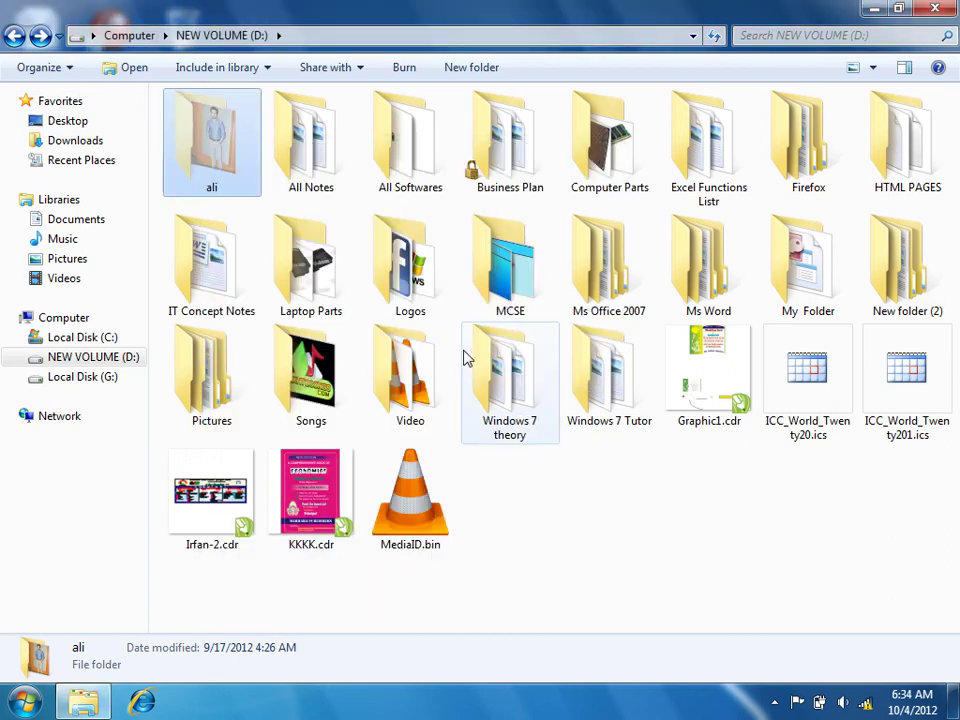
click(551, 544)
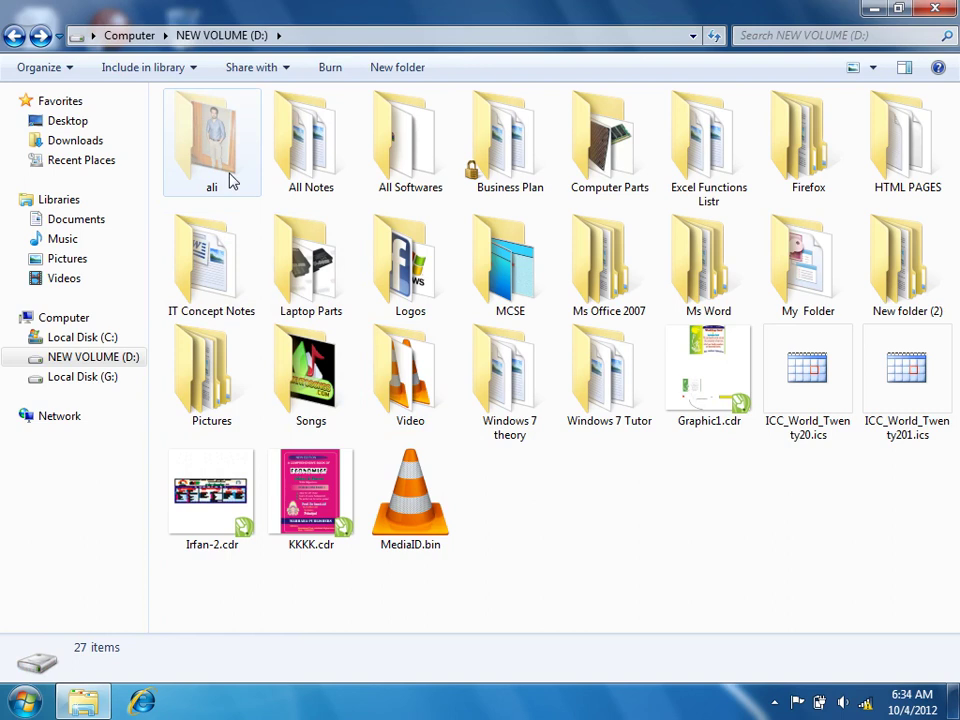
- Refresh the listing and set Folder Options to 'Don't show hidden files, folders, or drives'
right_click(537, 547)
click(630, 354)
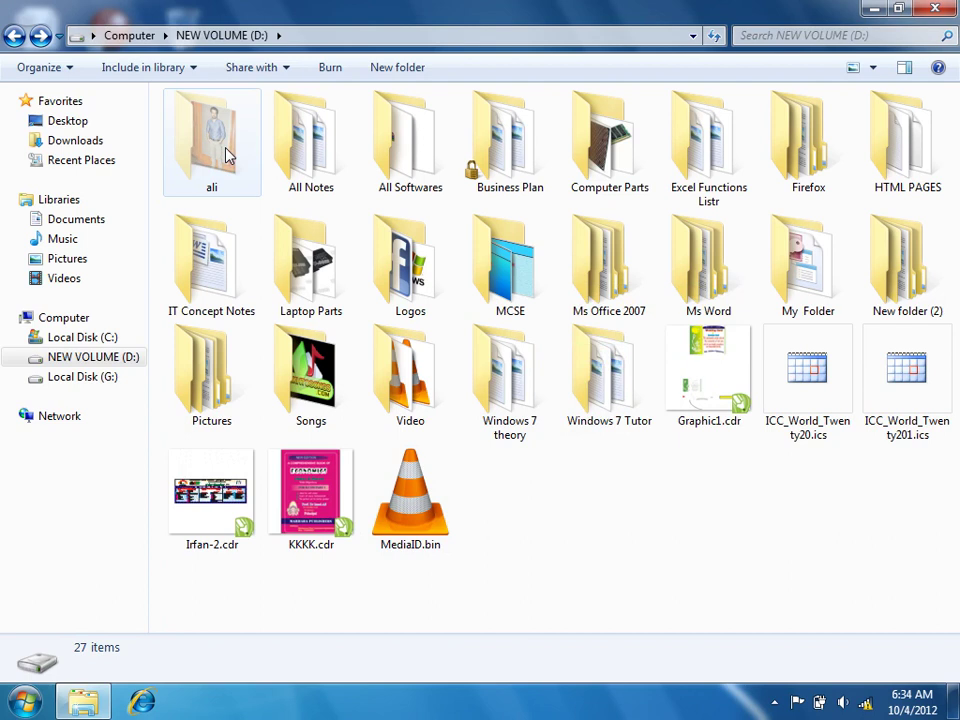
click(36, 68)
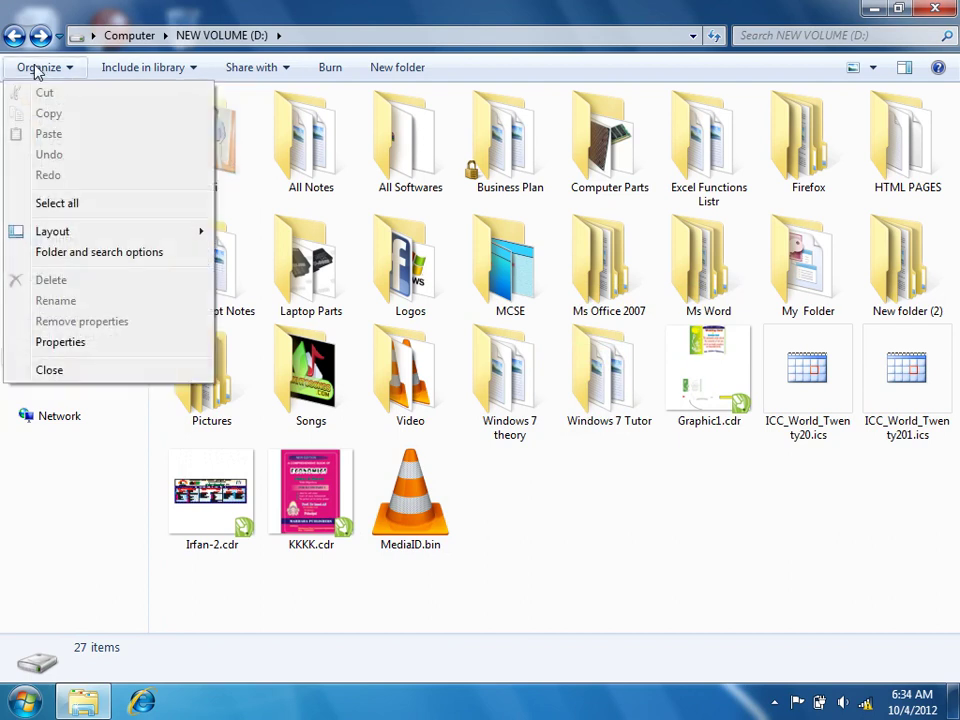
click(69, 254)
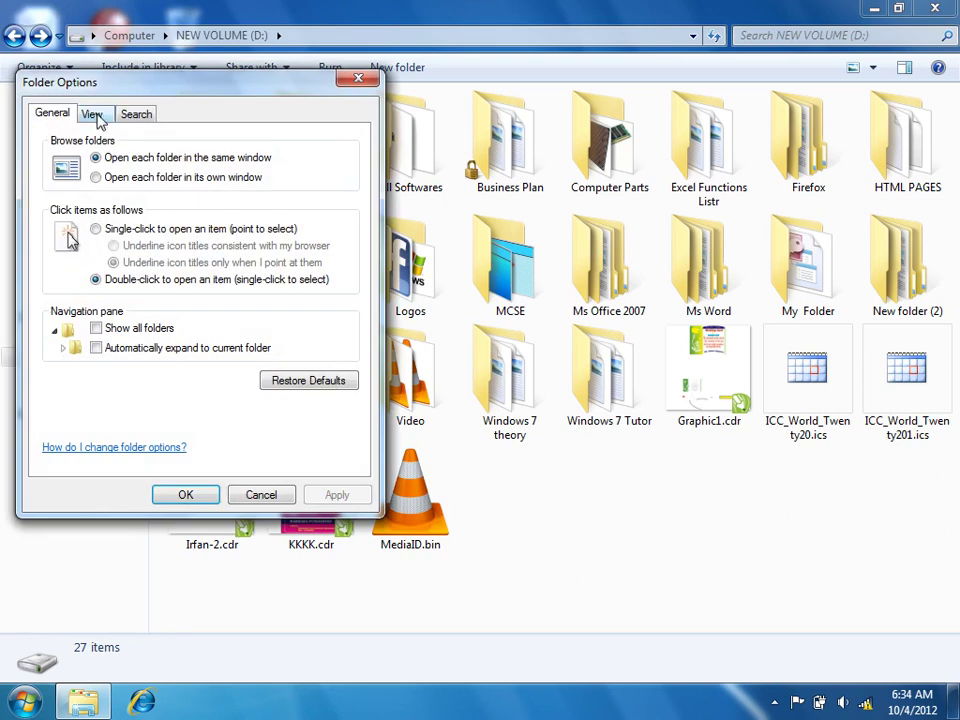
click(93, 114)
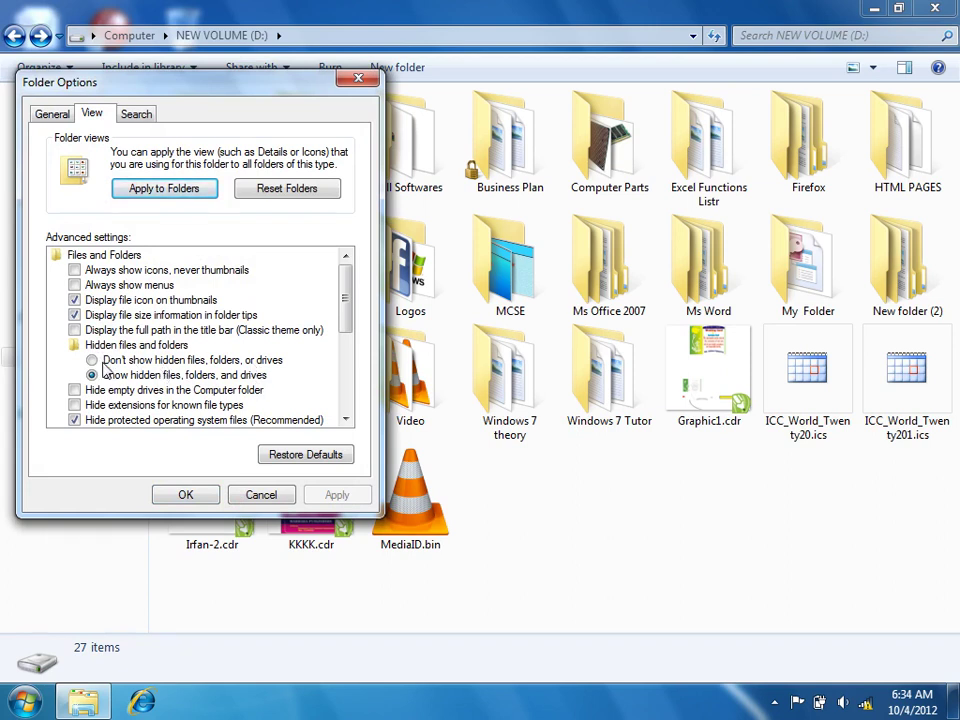
click(96, 362)
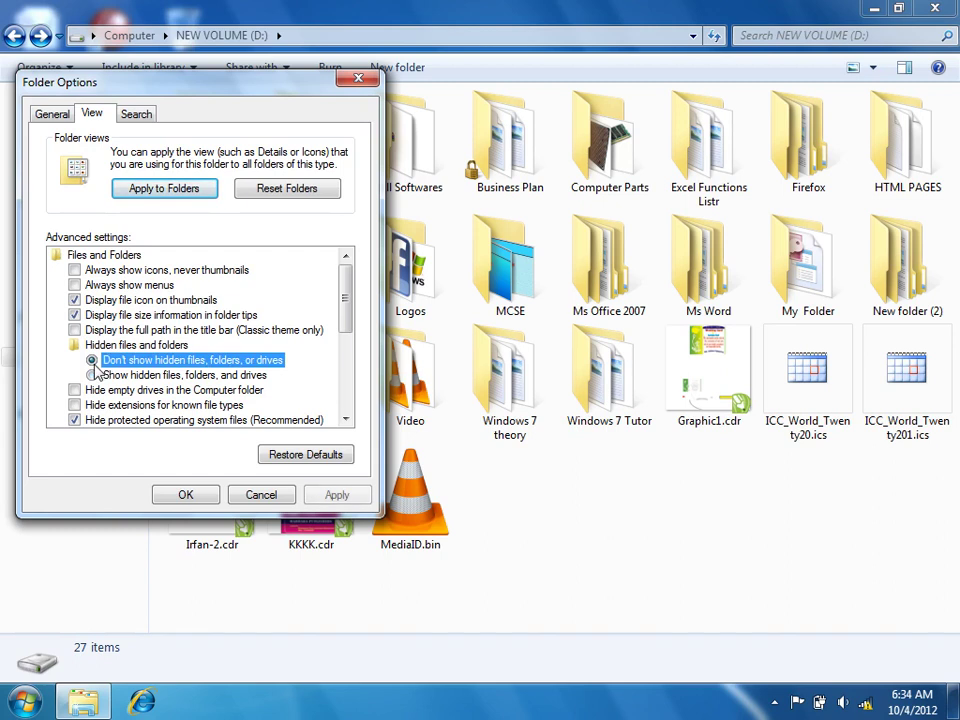
click(186, 495)
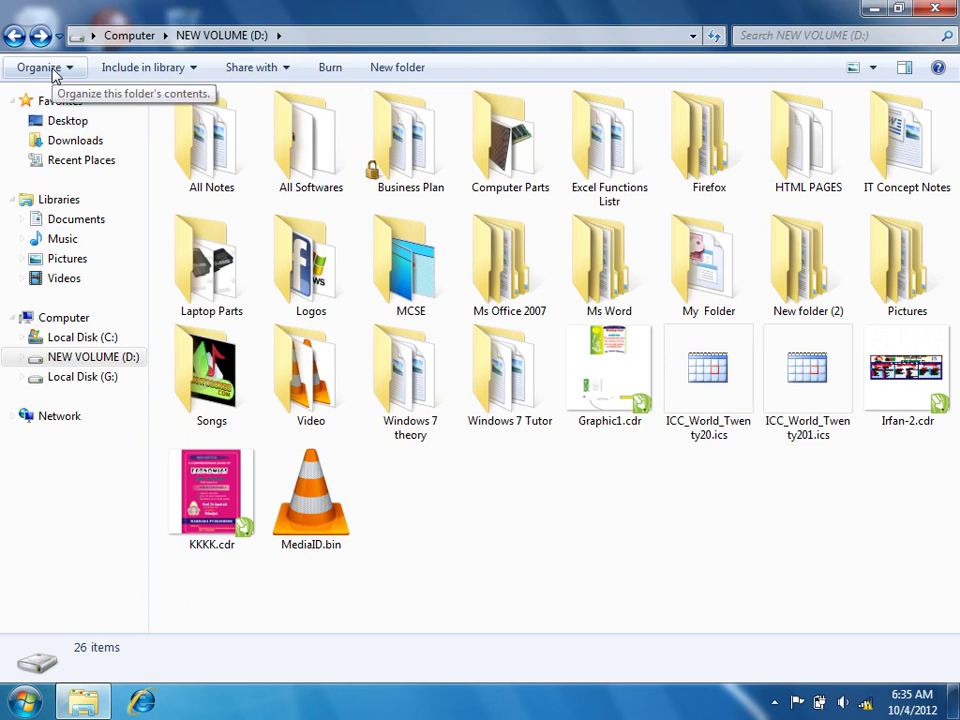
- Set Folder Options back to showing hidden files, folders, and drives
click(52, 73)
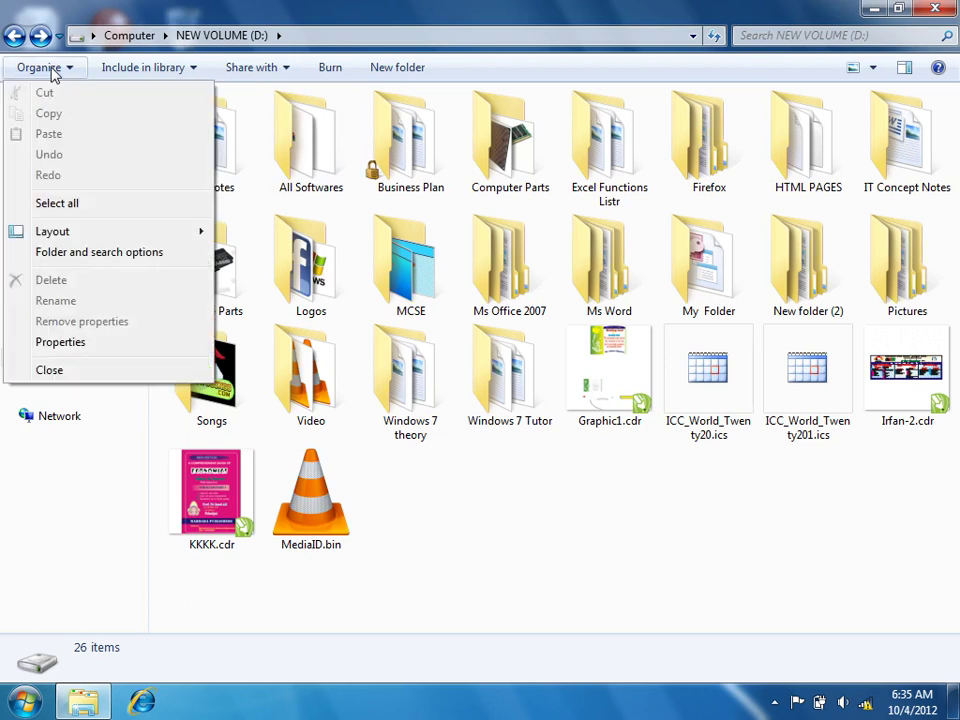
click(55, 254)
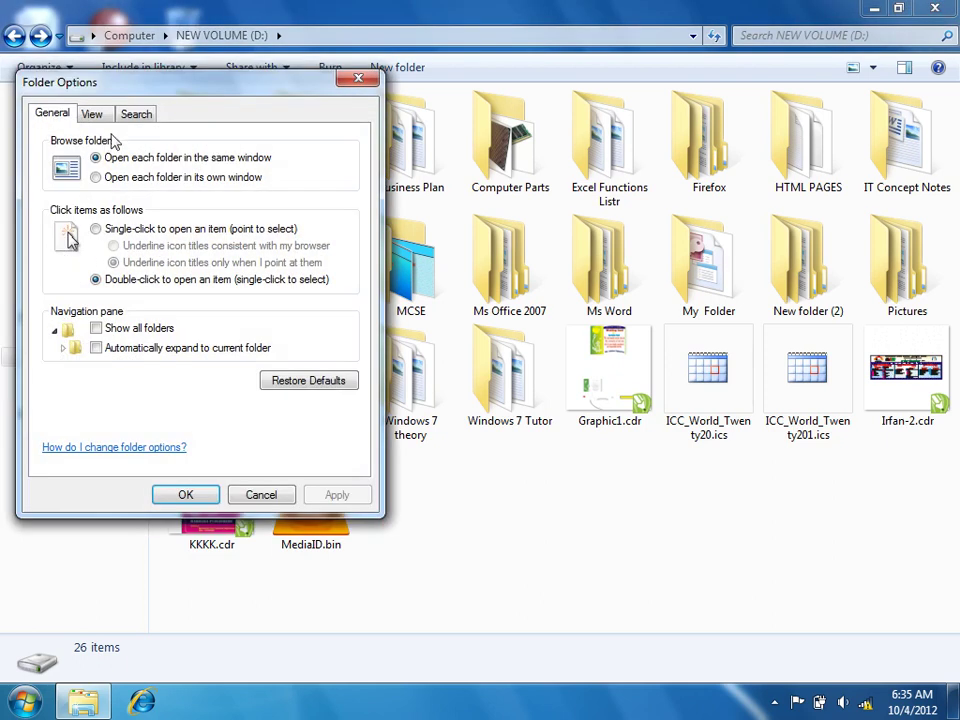
click(91, 113)
click(96, 376)
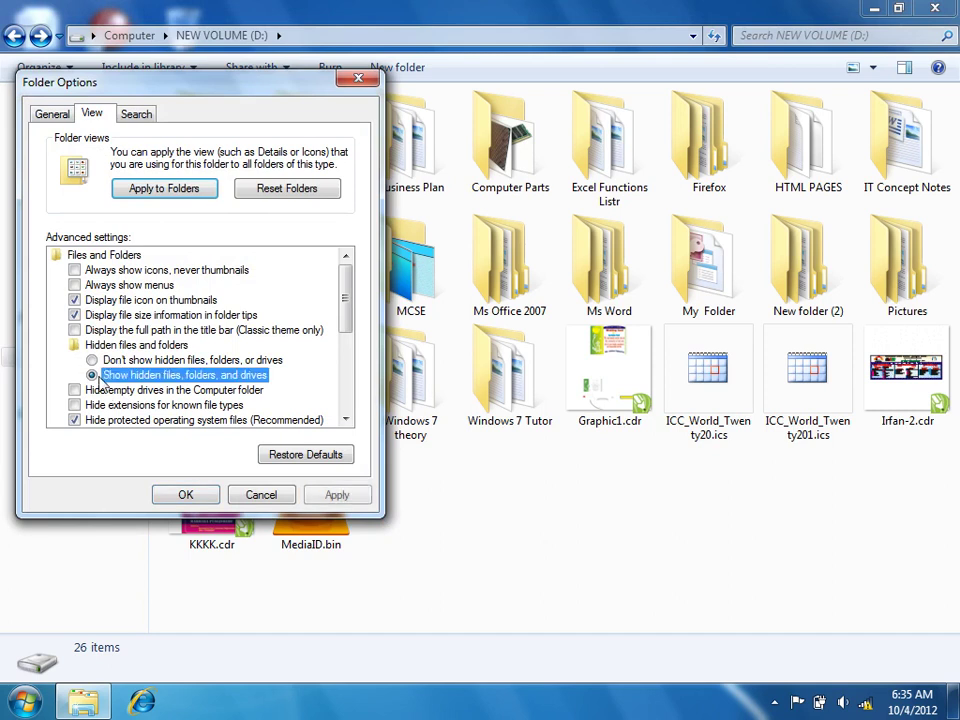
click(184, 496)
- Untick Hidden in the ali folder's Properties and confirm the change
right_click(219, 157)
click(275, 654)
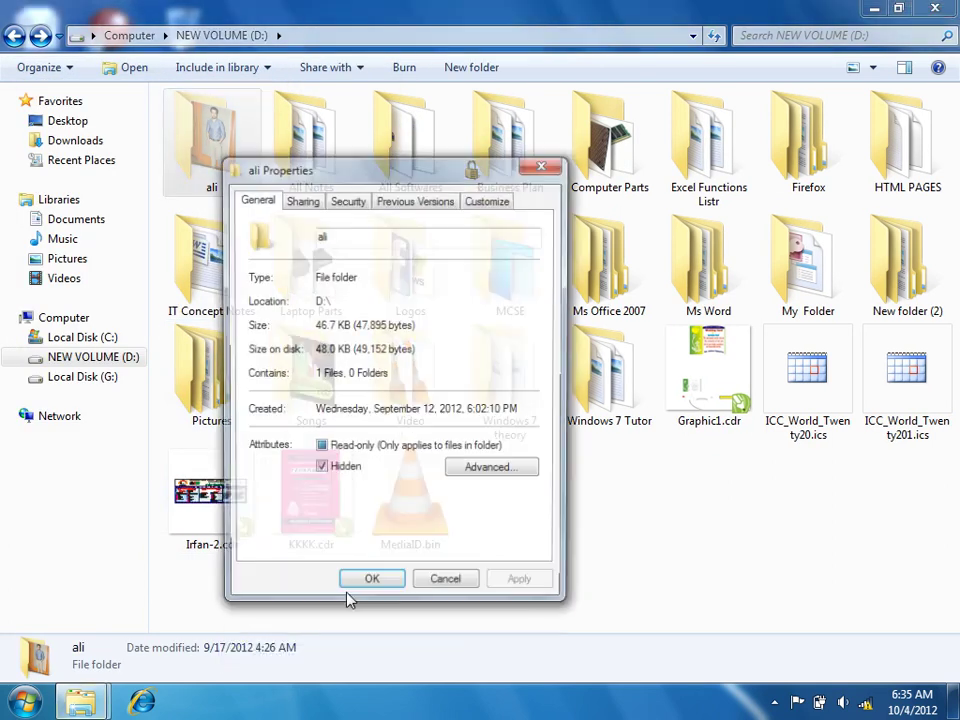
click(320, 469)
click(357, 586)
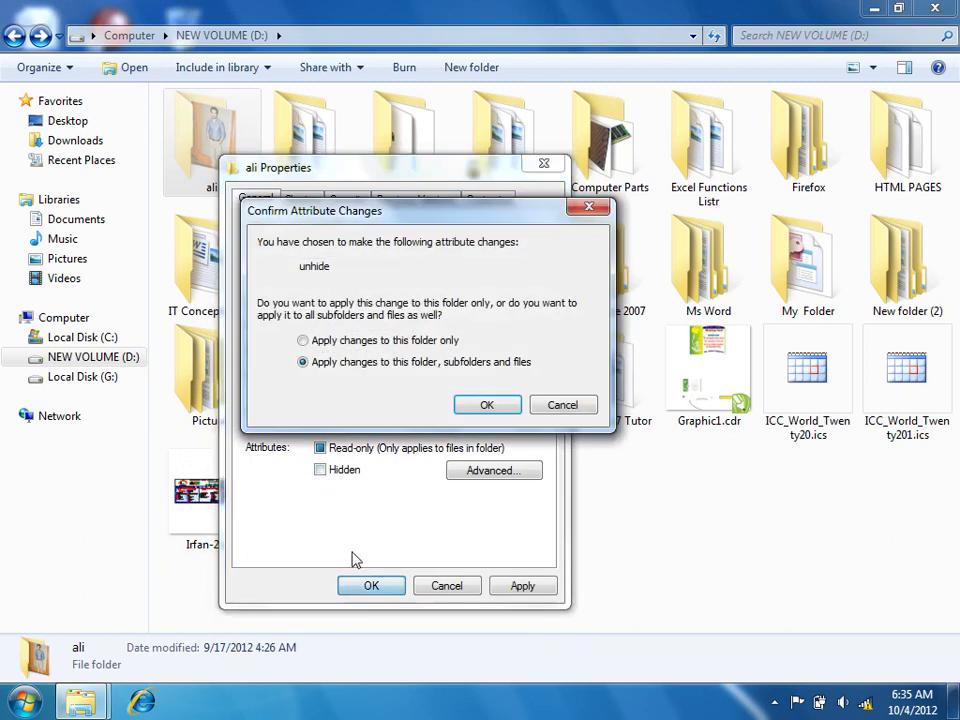
click(485, 404)
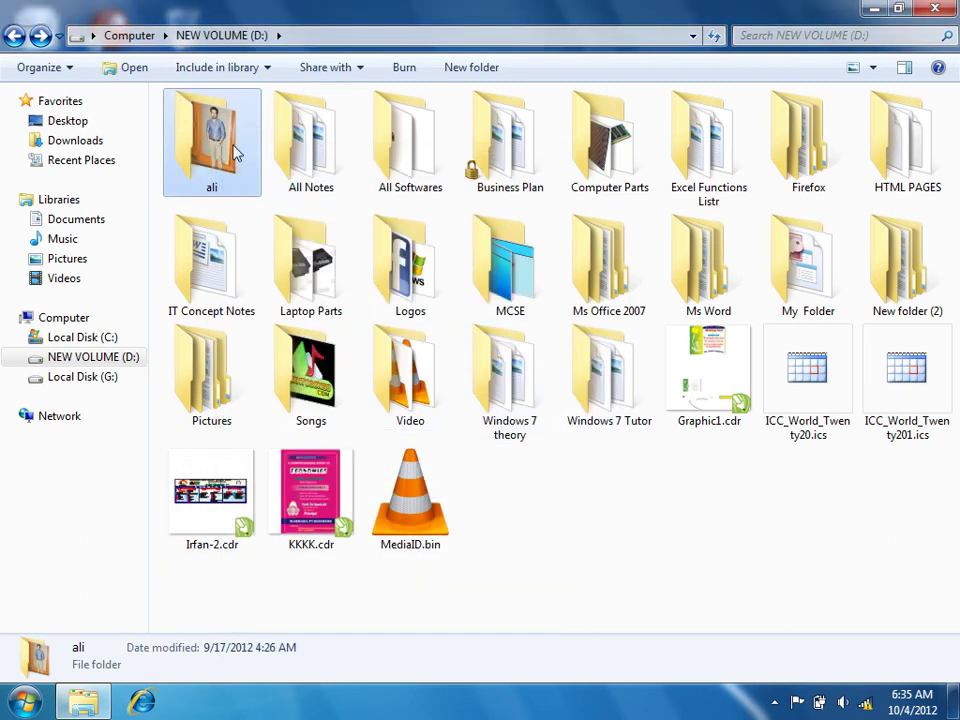
- Close the drive window and refresh the desktop
click(928, 10)
right_click(596, 298)
click(670, 349)
- Run 'attrib d:\ali +h' from the Start menu's Run box
click(24, 701)
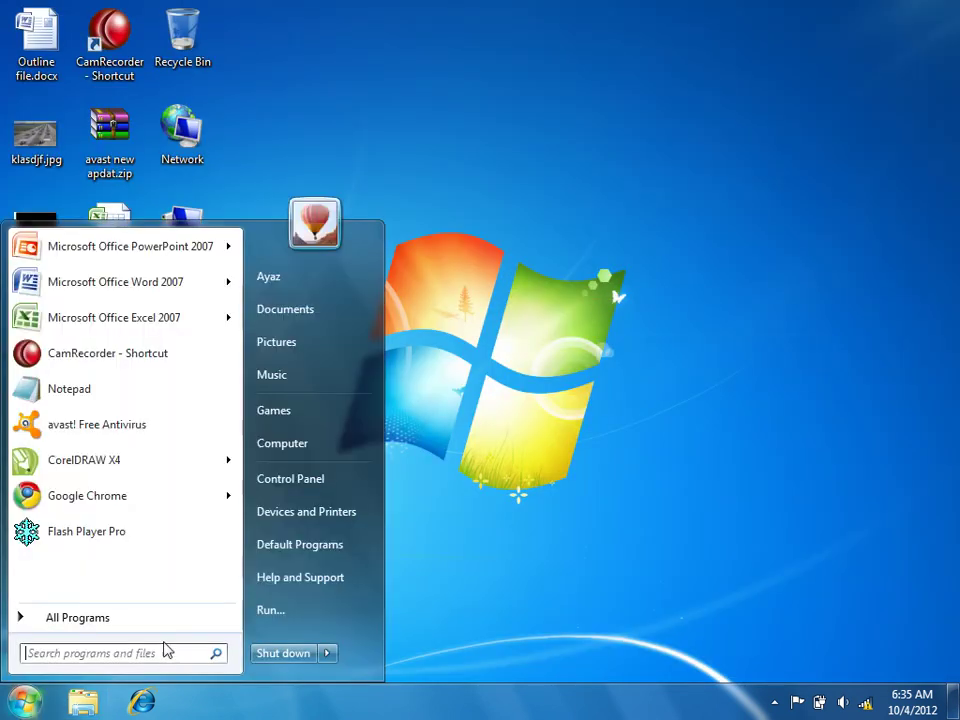
click(280, 612)
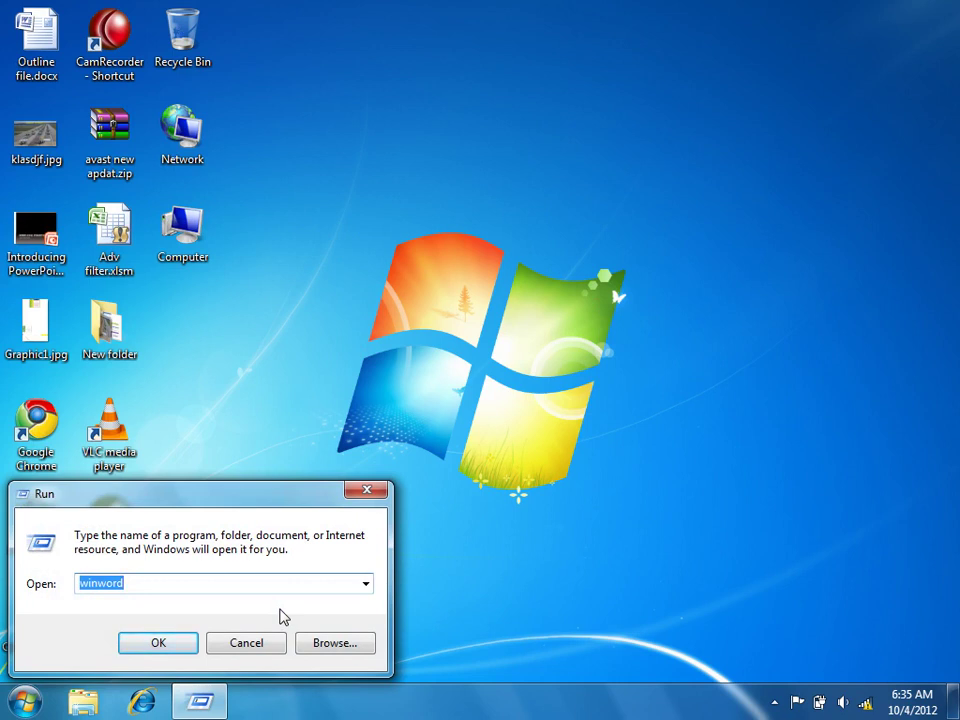
text(attrib)
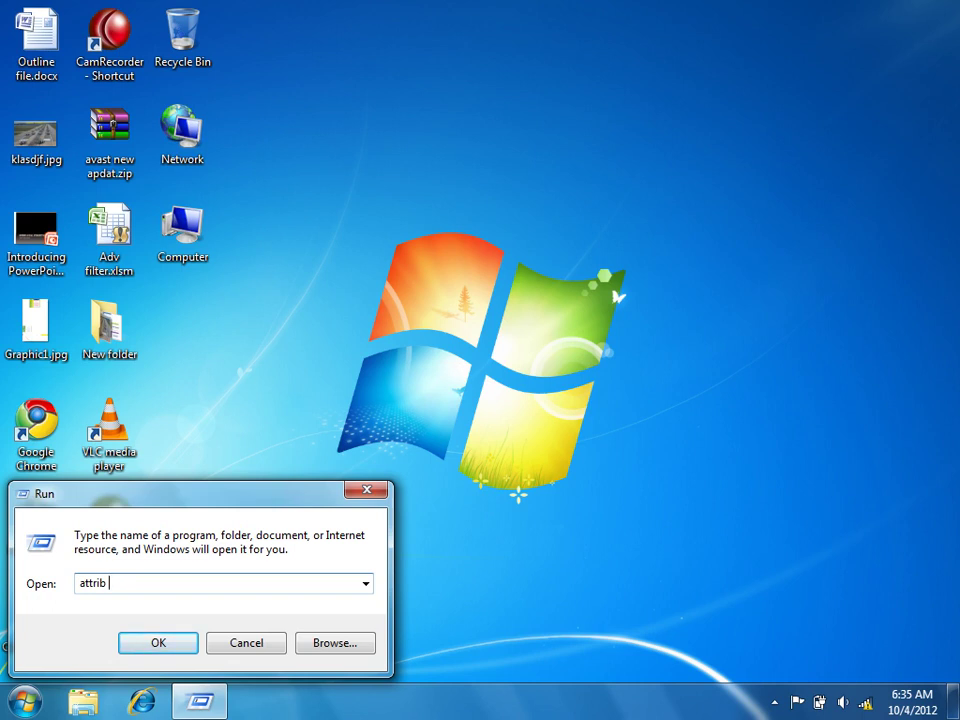
text(d:\)
text(ali)
text(+h)
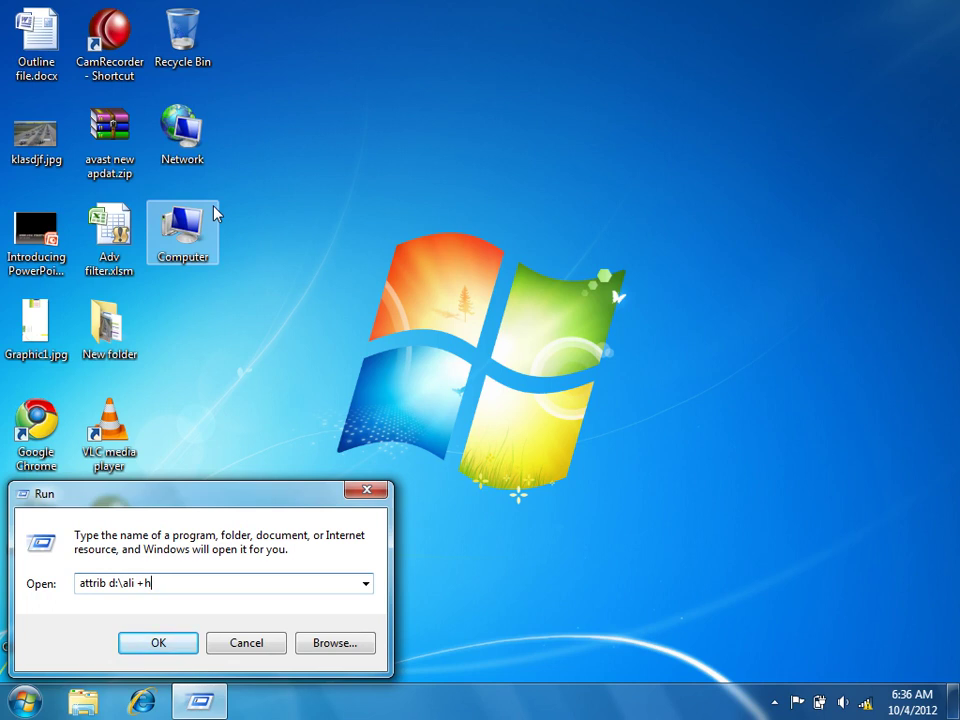
click(166, 645)
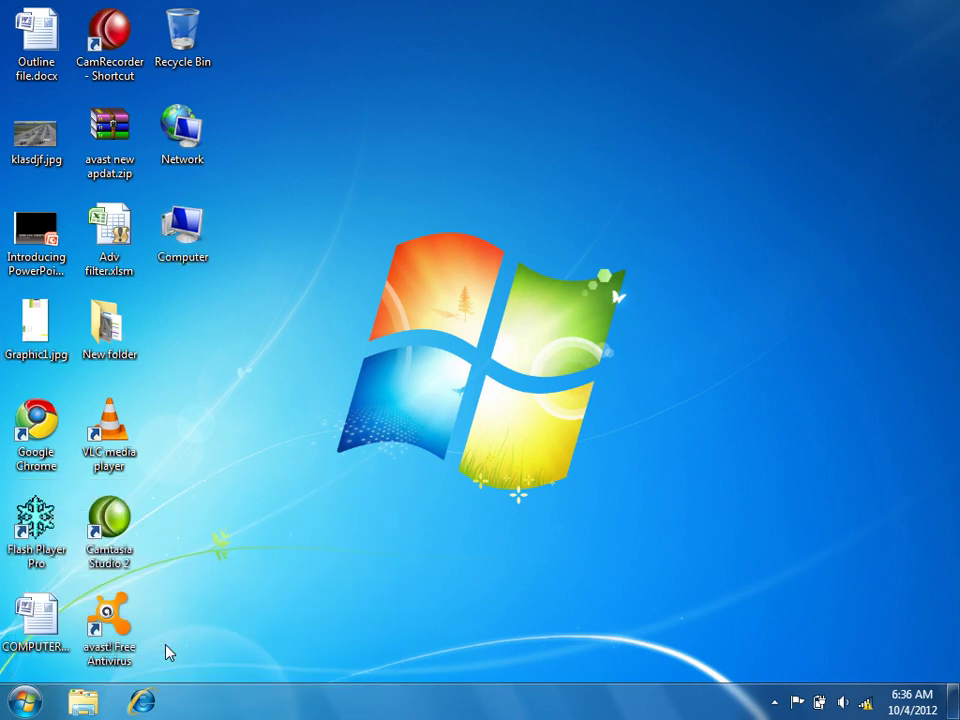
- Check NEW VOLUME (D:) for the faded ali folder, close it, and reopen Run
double_click(182, 233)
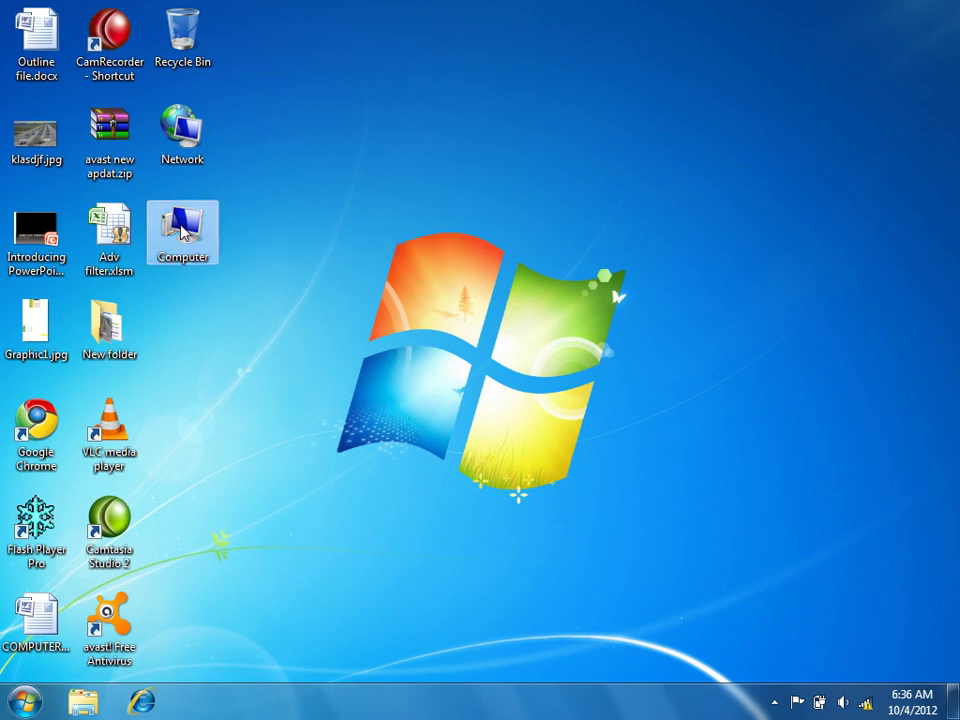
double_click(497, 141)
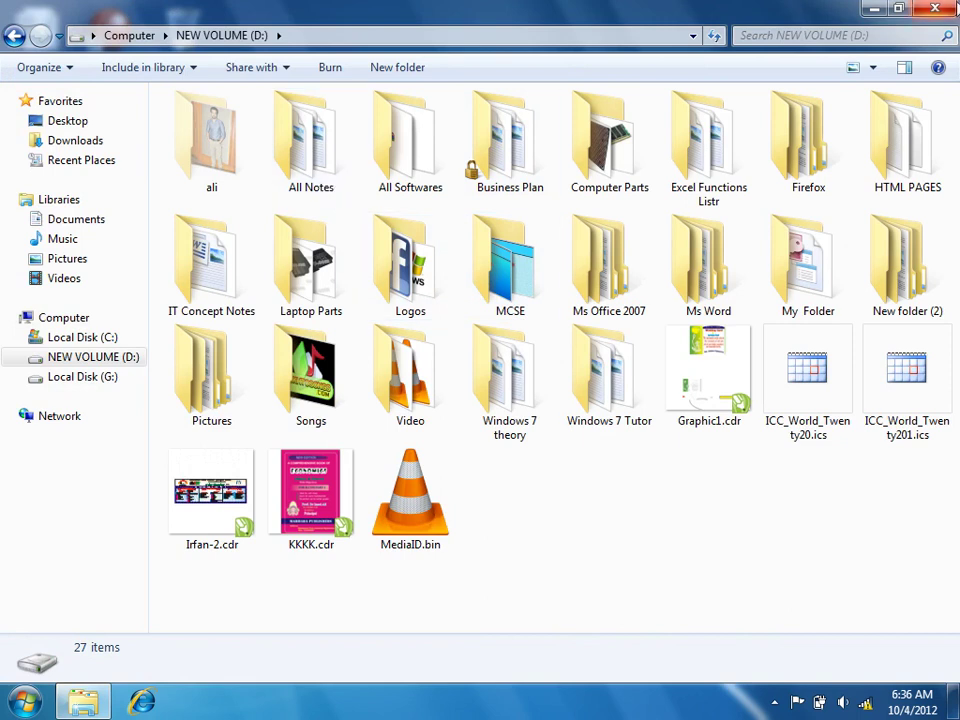
click(935, 8)
click(20, 706)
click(285, 620)
- Run 'attrib d:\all notes +h' in the Run box, then bring up the Start menu
text(at)
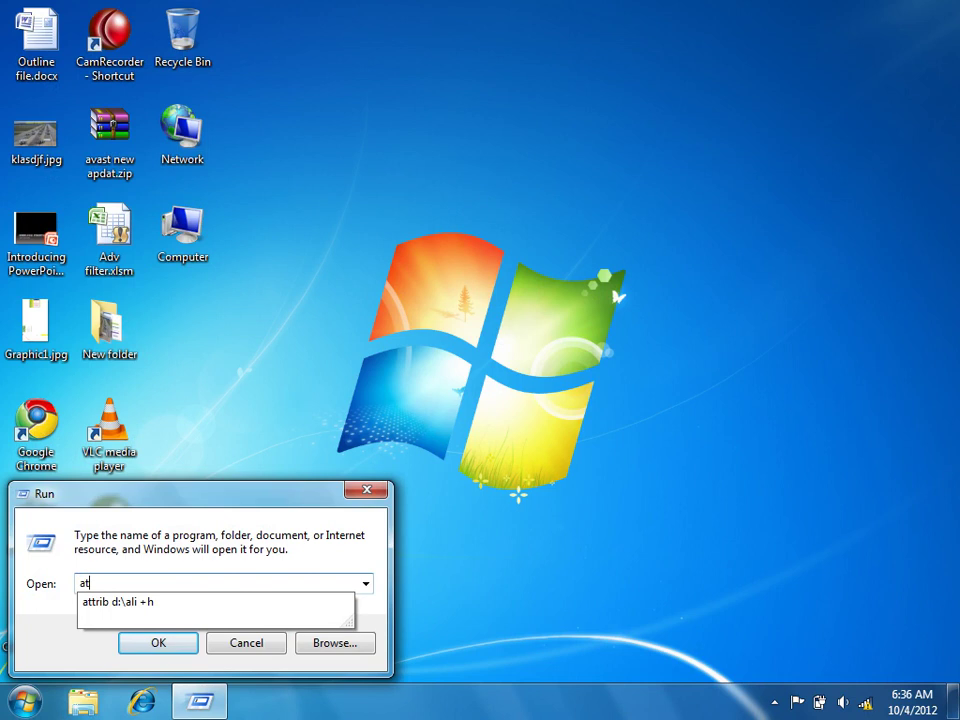
text(trib d:\all notes)
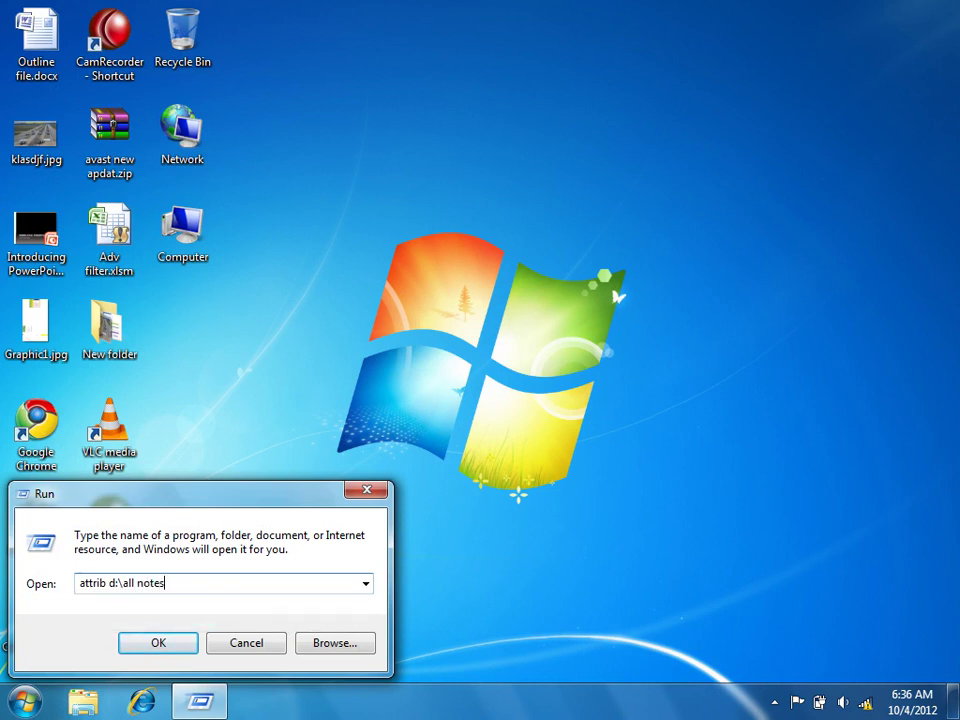
text( +h)
click(167, 651)
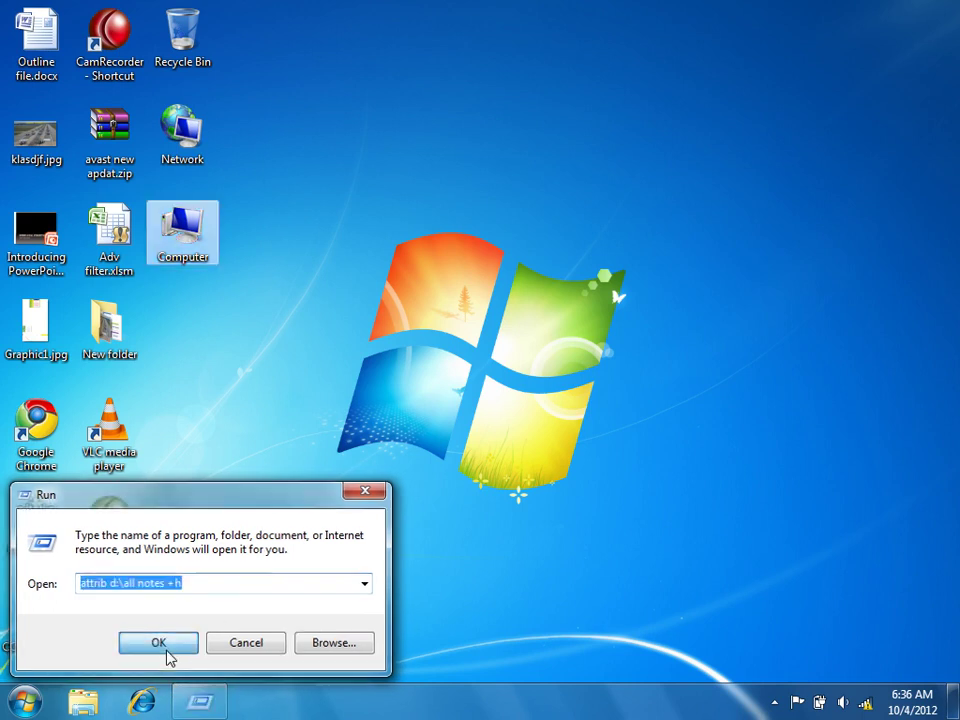
key(super)
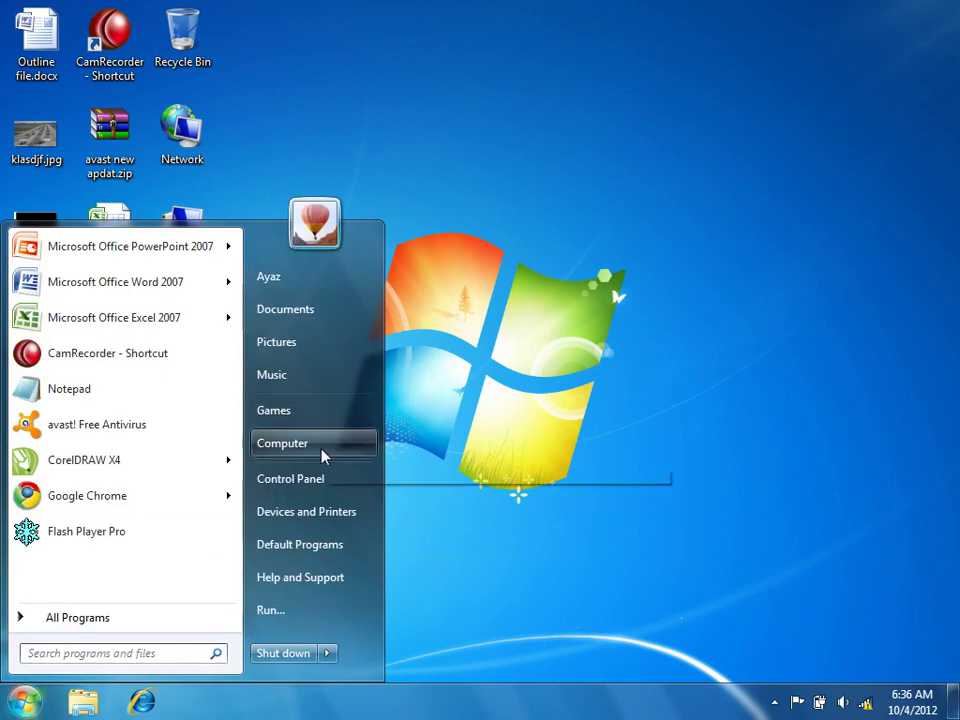
- Open NEW VOLUME (D:) from Computer, look into ali, and return to the drive
click(322, 456)
double_click(489, 150)
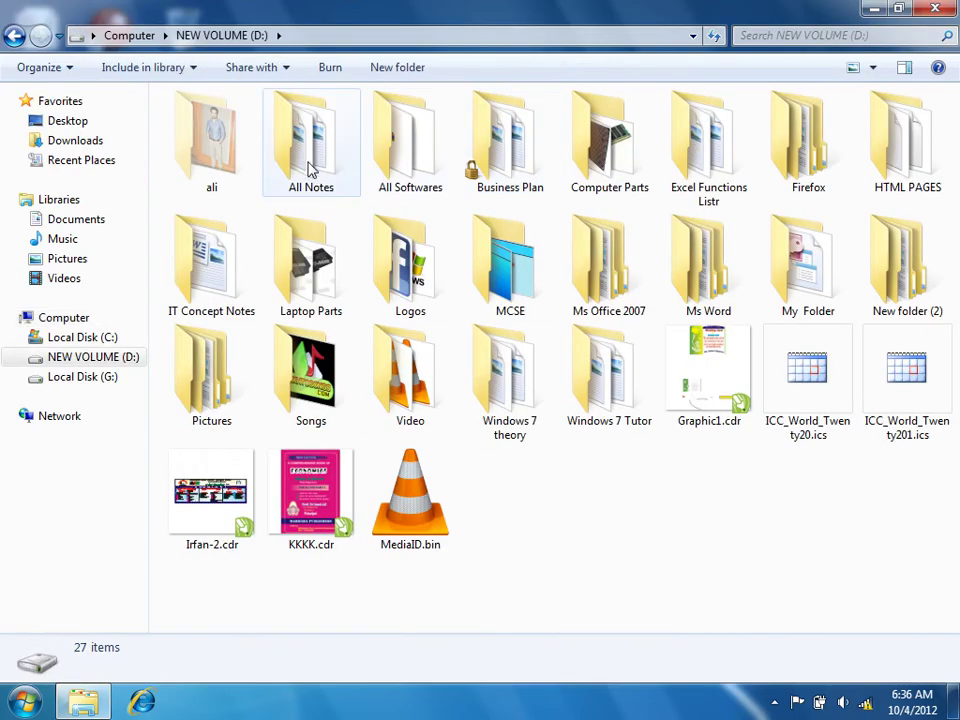
double_click(222, 135)
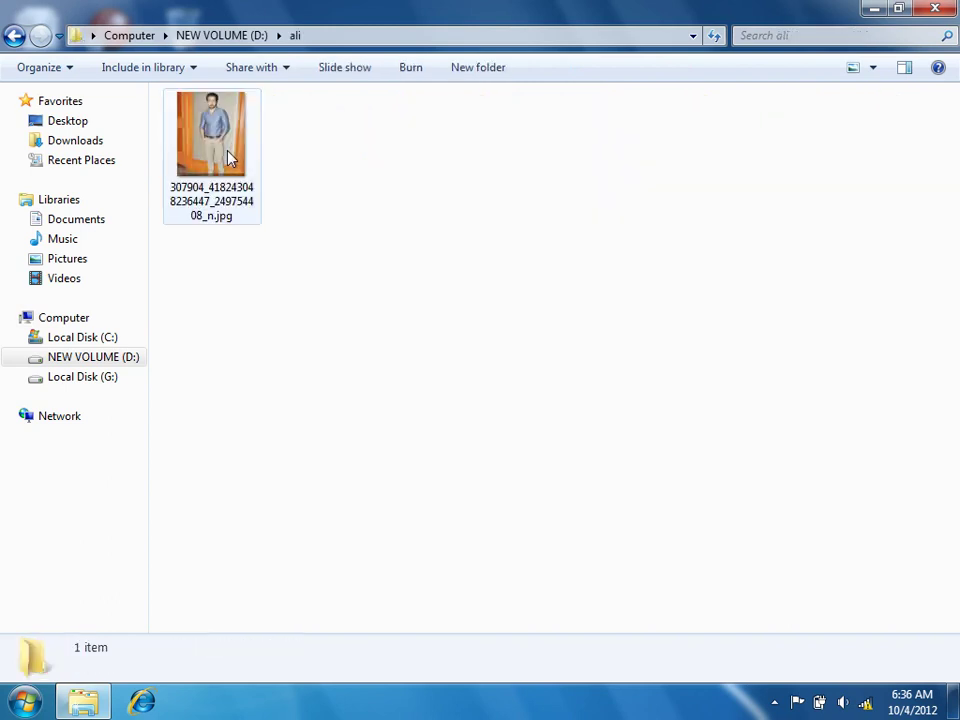
click(13, 37)
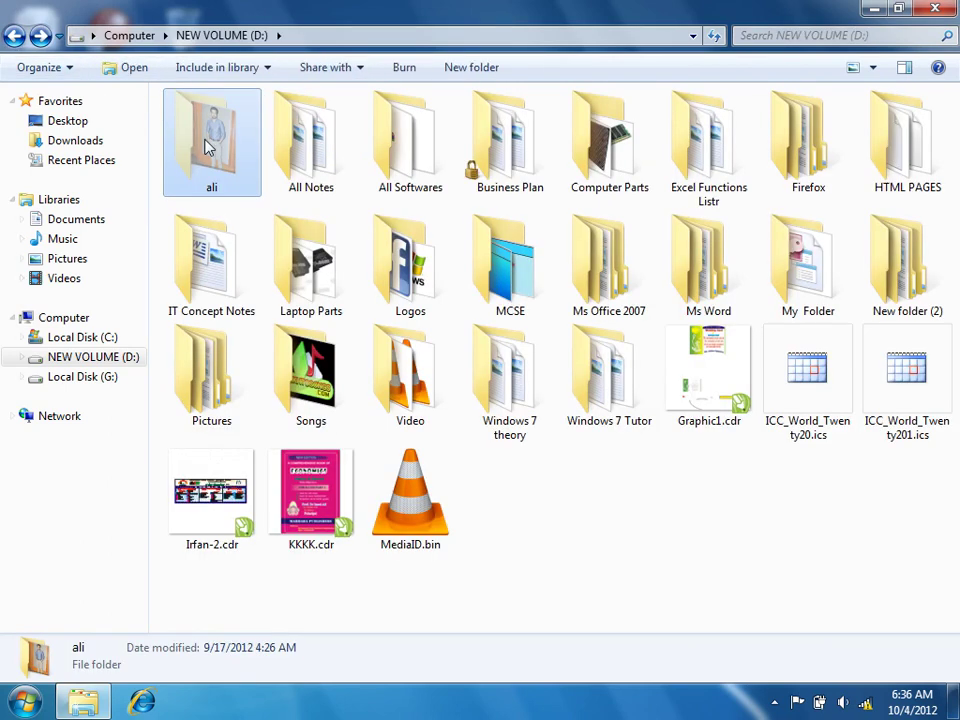
- Rename All Notes to AllNotes, then close Explorer and open the Start menu
mouse_move(287, 170)
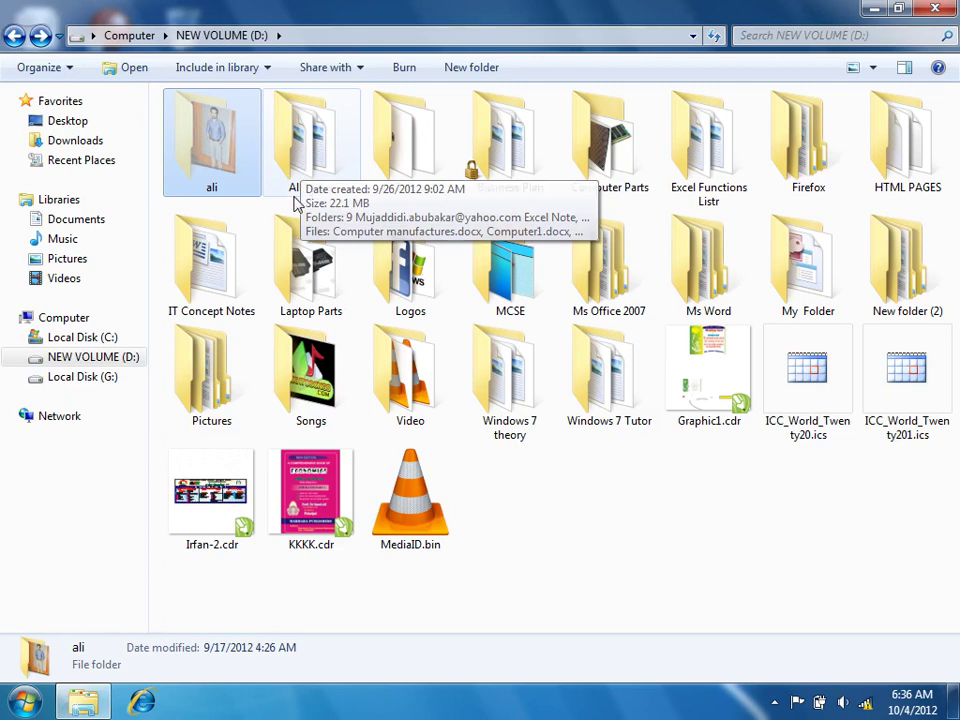
right_click(307, 190)
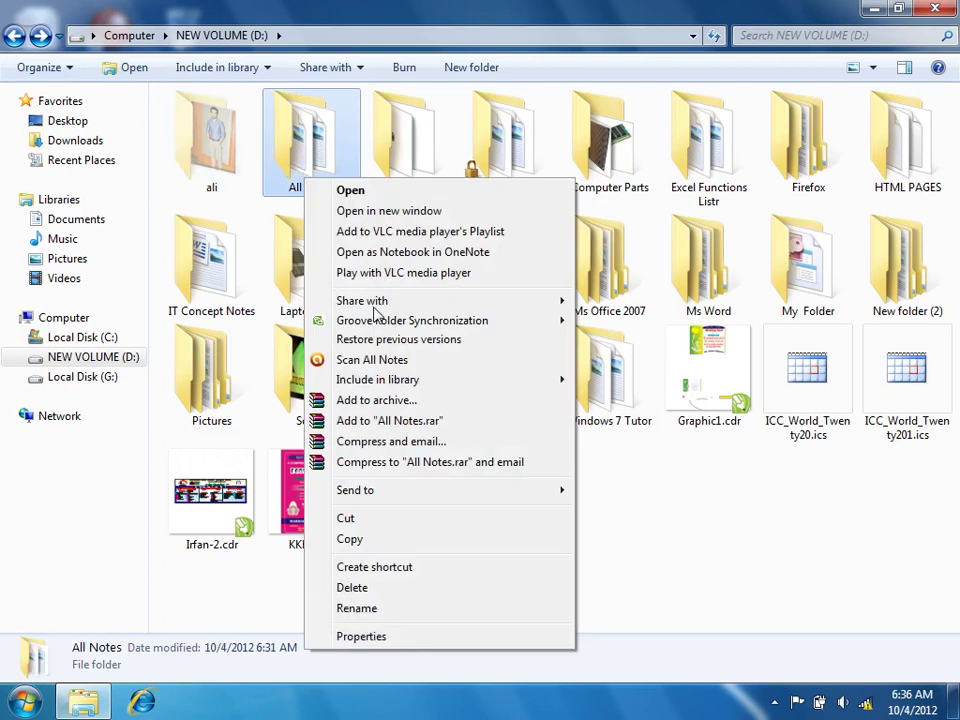
click(375, 608)
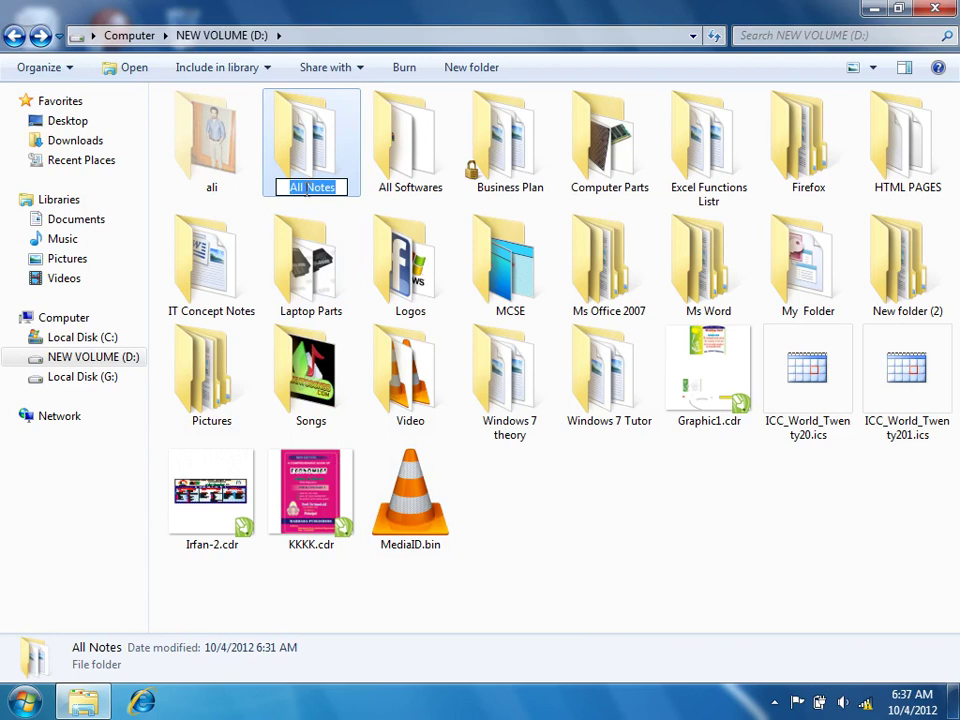
click(306, 188)
key(BackSpace)
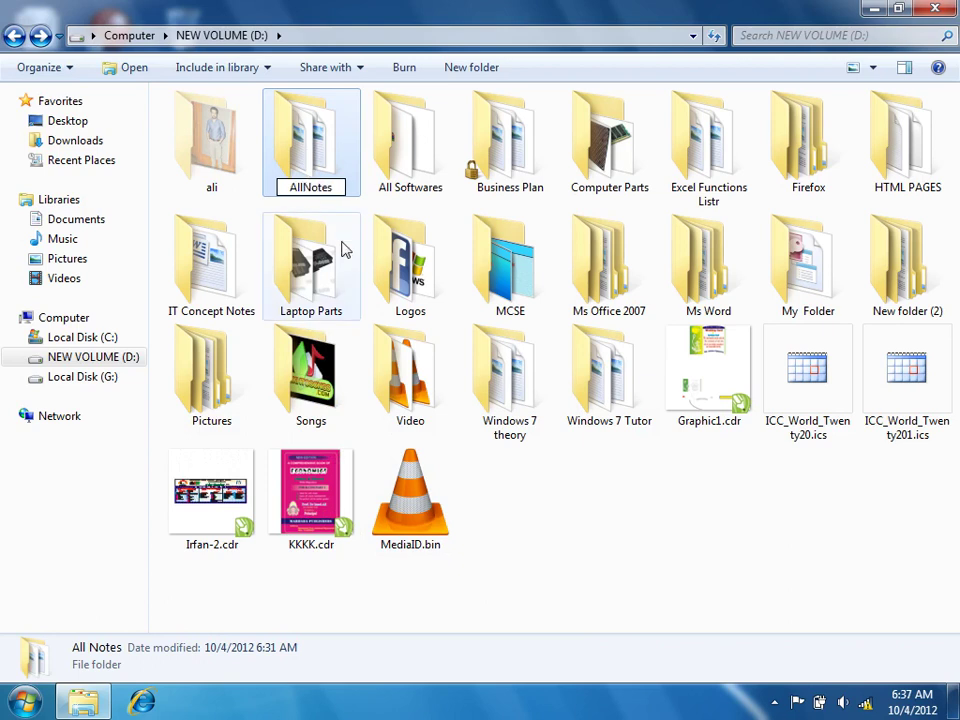
key(Return)
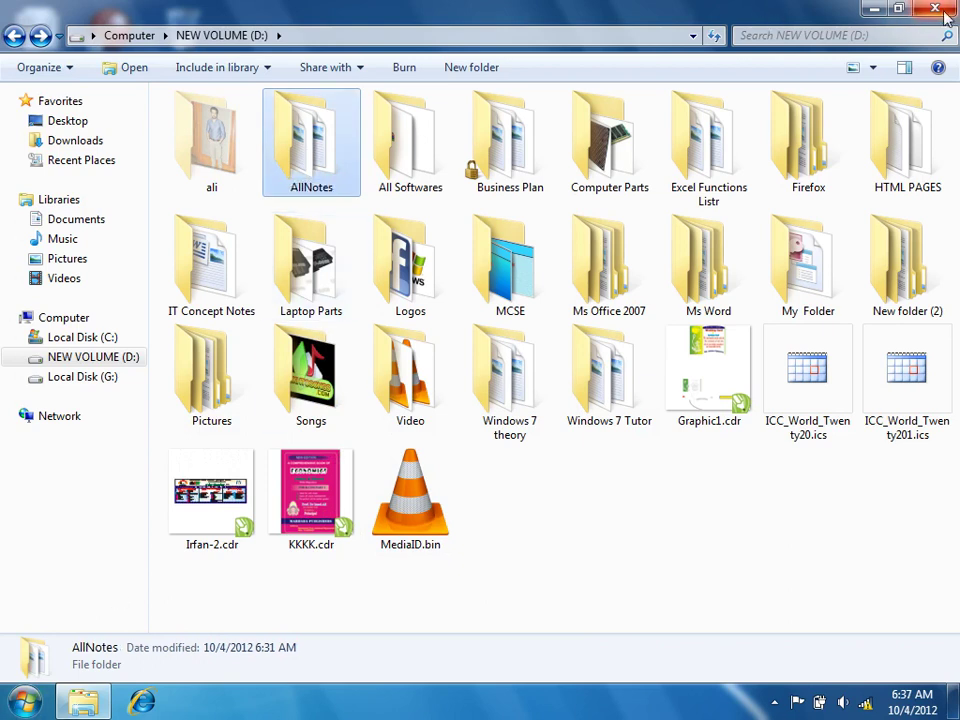
click(936, 9)
click(25, 702)
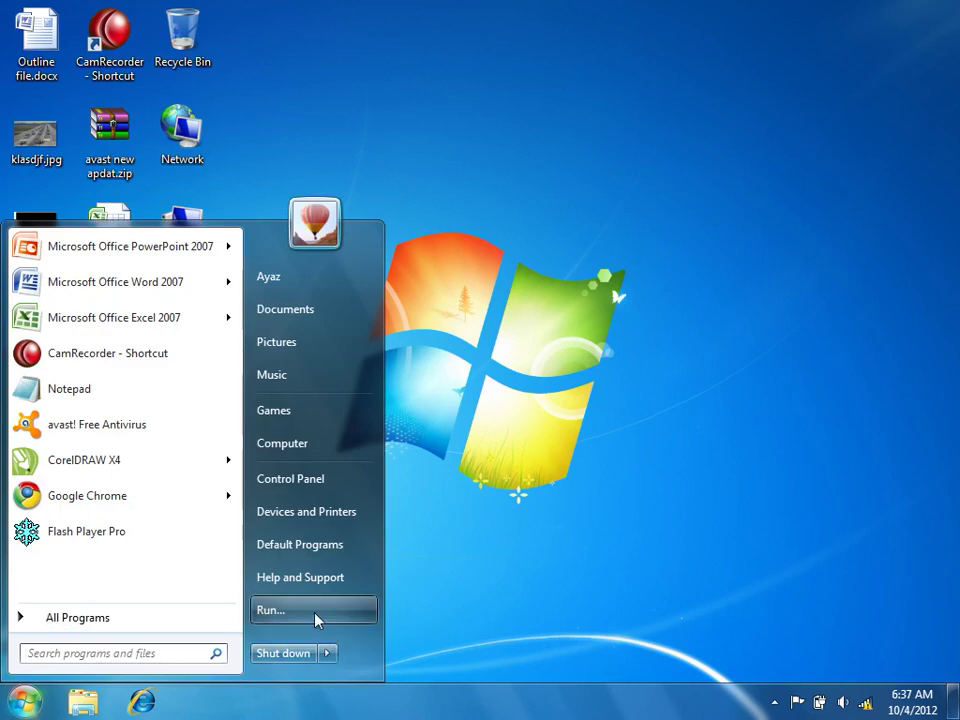
- Run 'attrib d:\allnotes +h' from the Run box to hide the AllNotes folder
click(315, 620)
click(137, 588)
key(BackSpace)
click(166, 645)
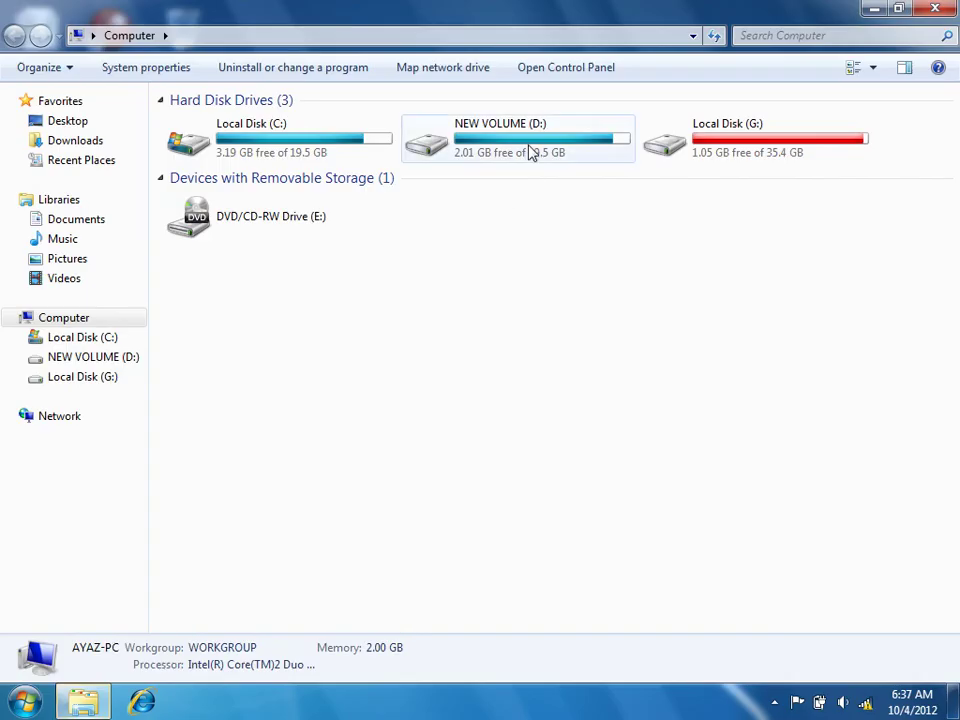
- Open drive D, undo an accidental move of AllNotes into All Softwares, and deselect it
double_click(531, 150)
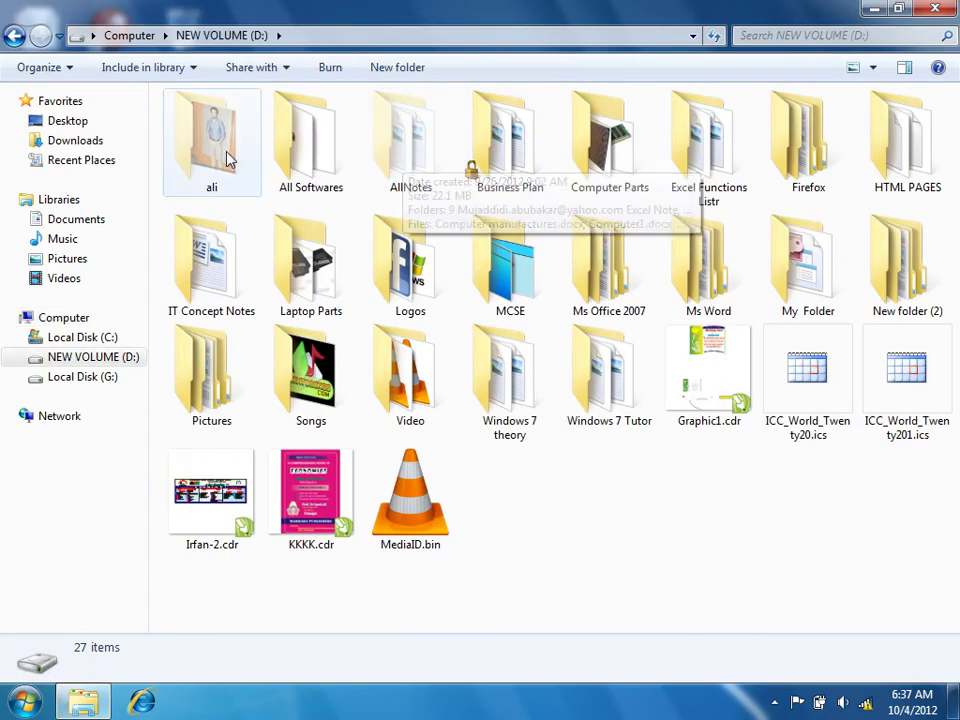
drag(365, 150, 318, 150)
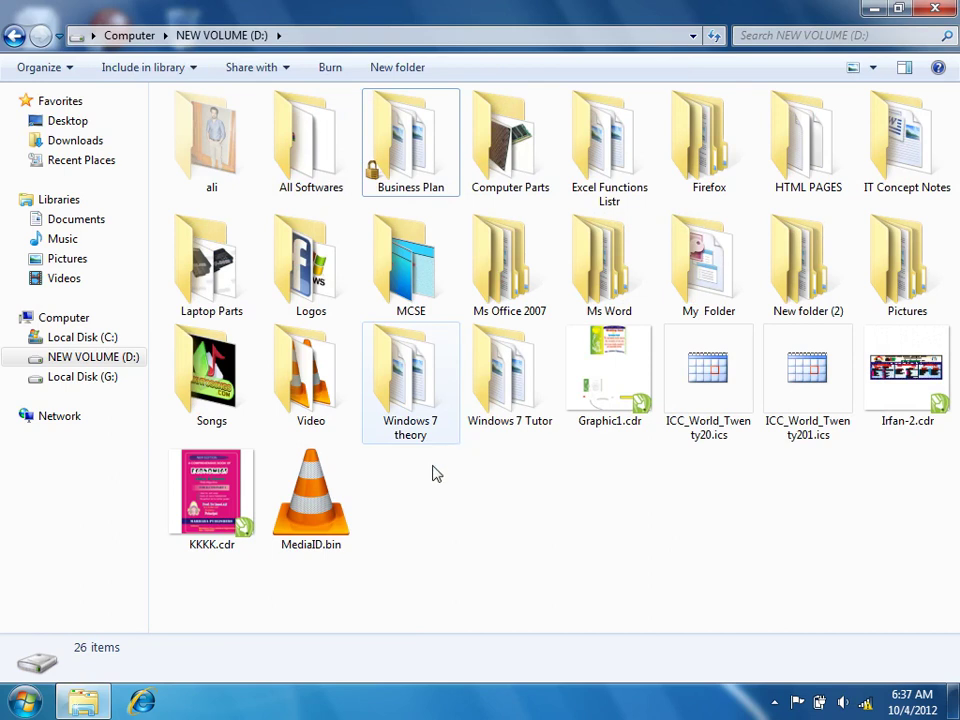
key(ctrl+z)
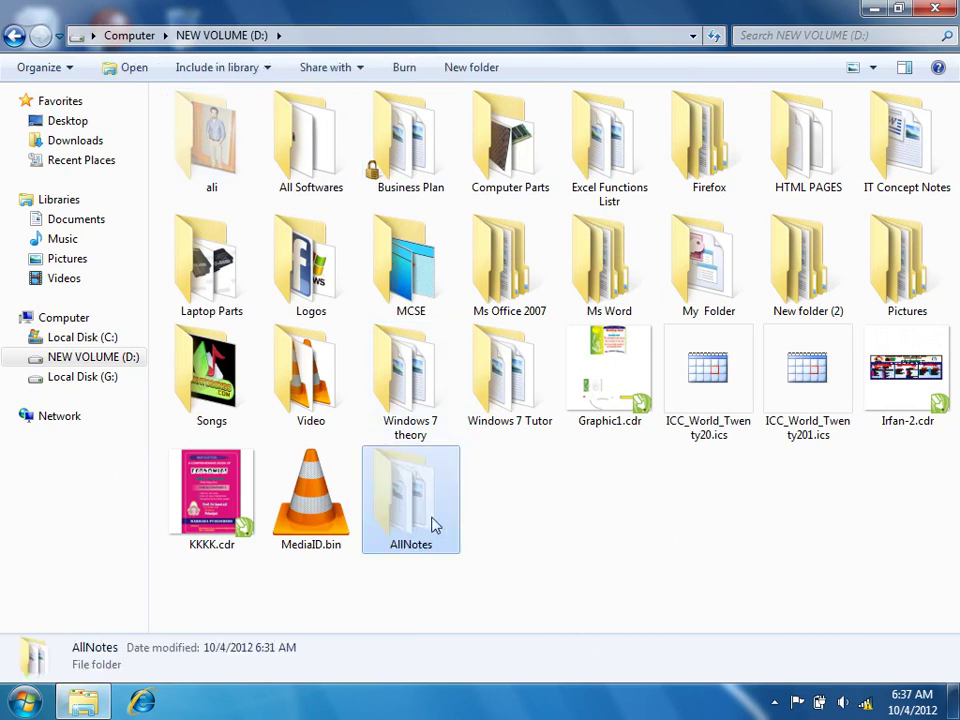
click(540, 525)
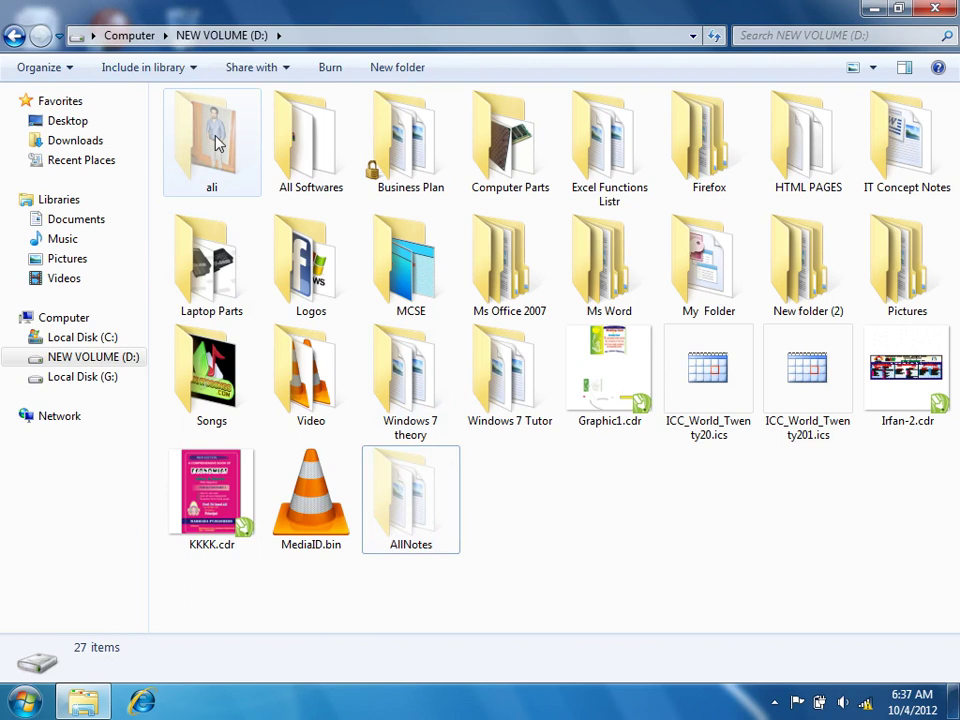
drag(214, 140, 525, 558)
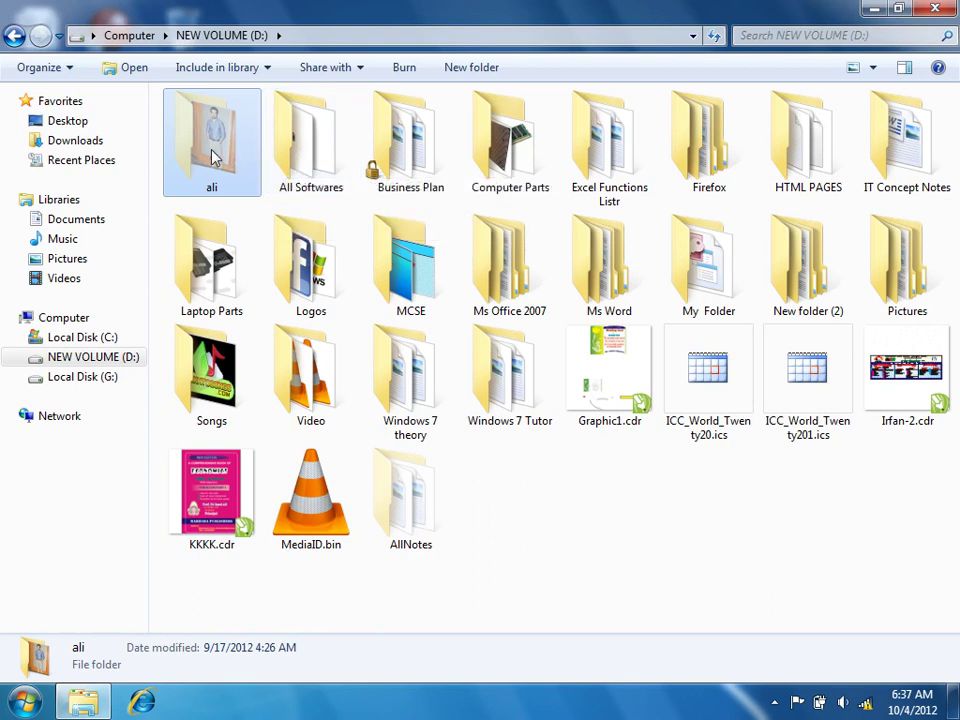
click(46, 72)
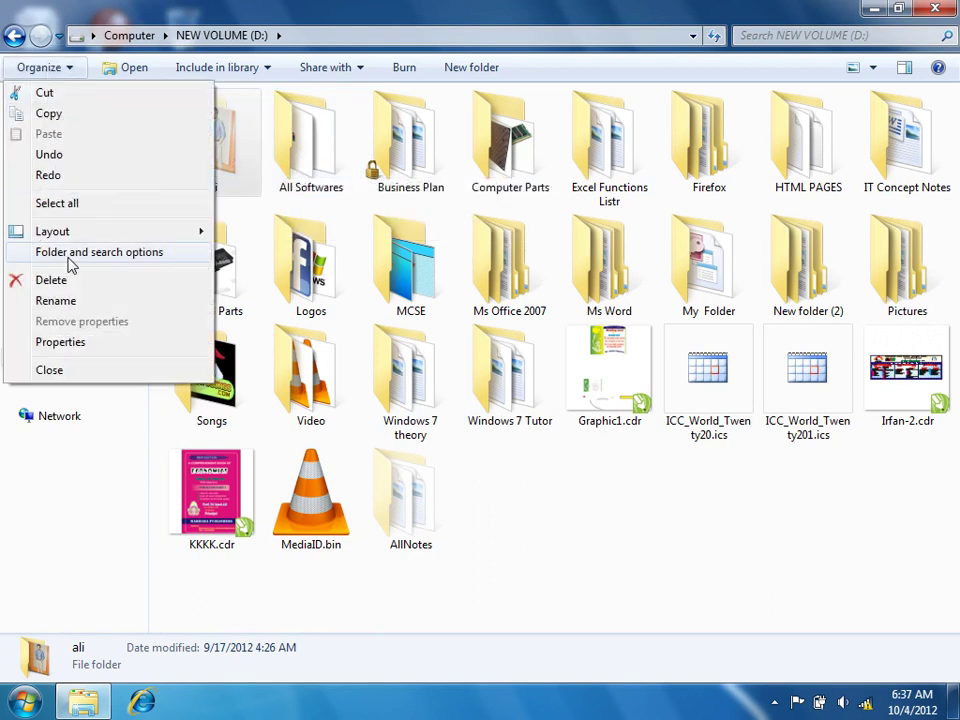
click(71, 253)
click(93, 116)
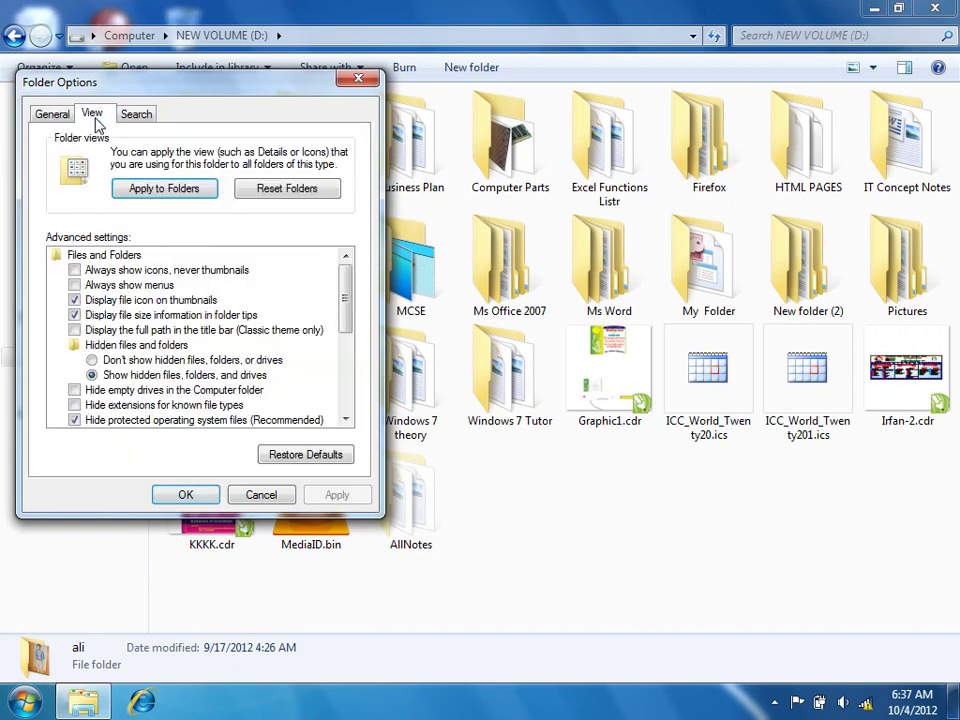
click(113, 362)
click(186, 494)
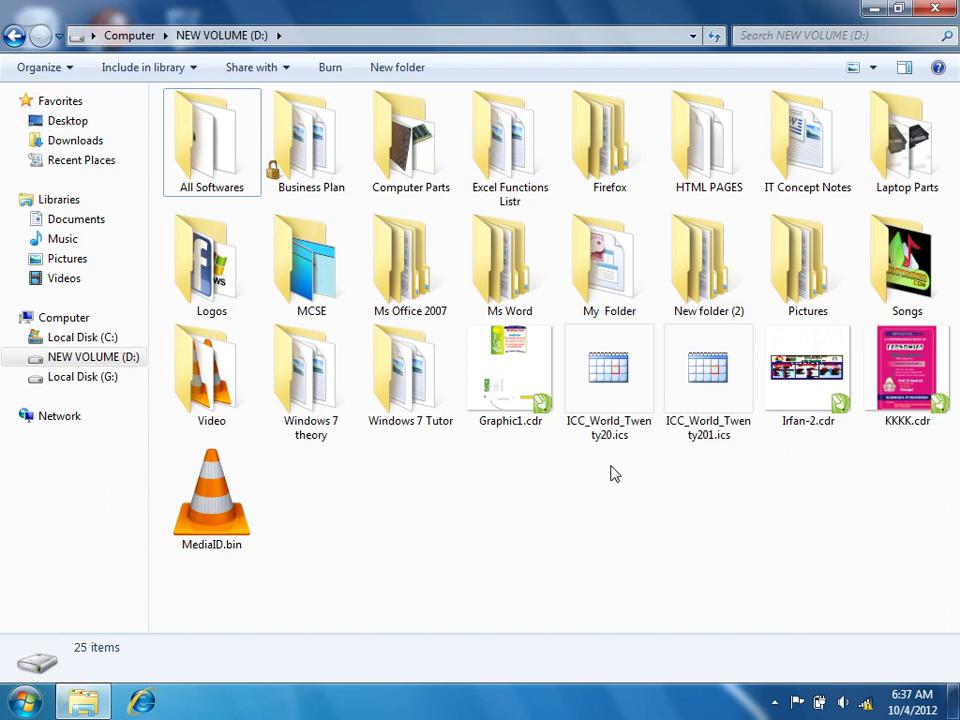
click(28, 70)
click(75, 252)
click(92, 114)
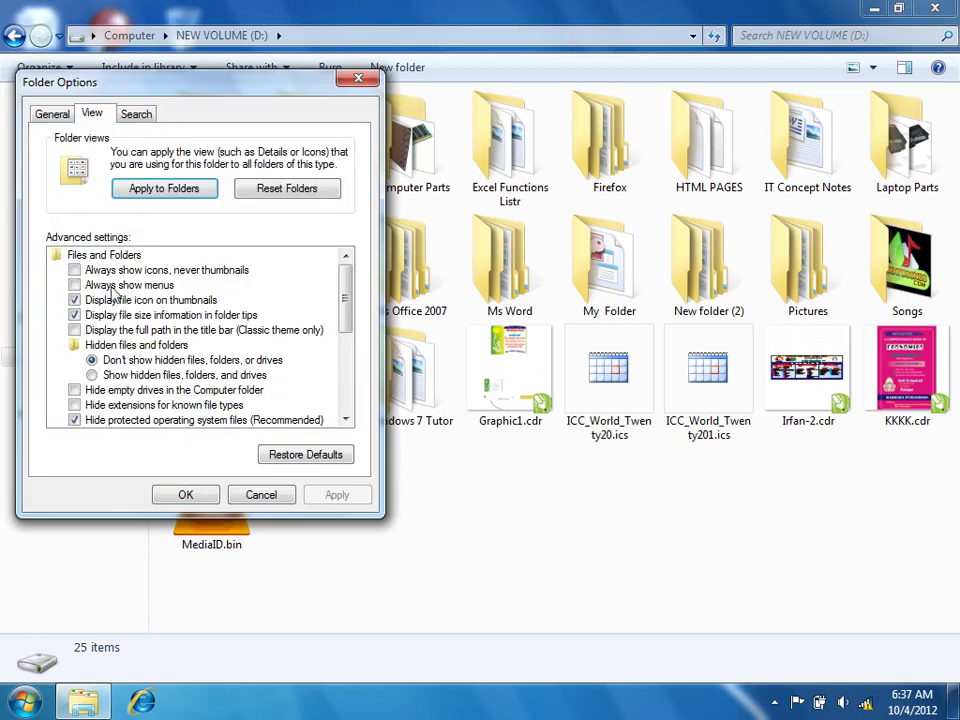
click(92, 374)
click(186, 496)
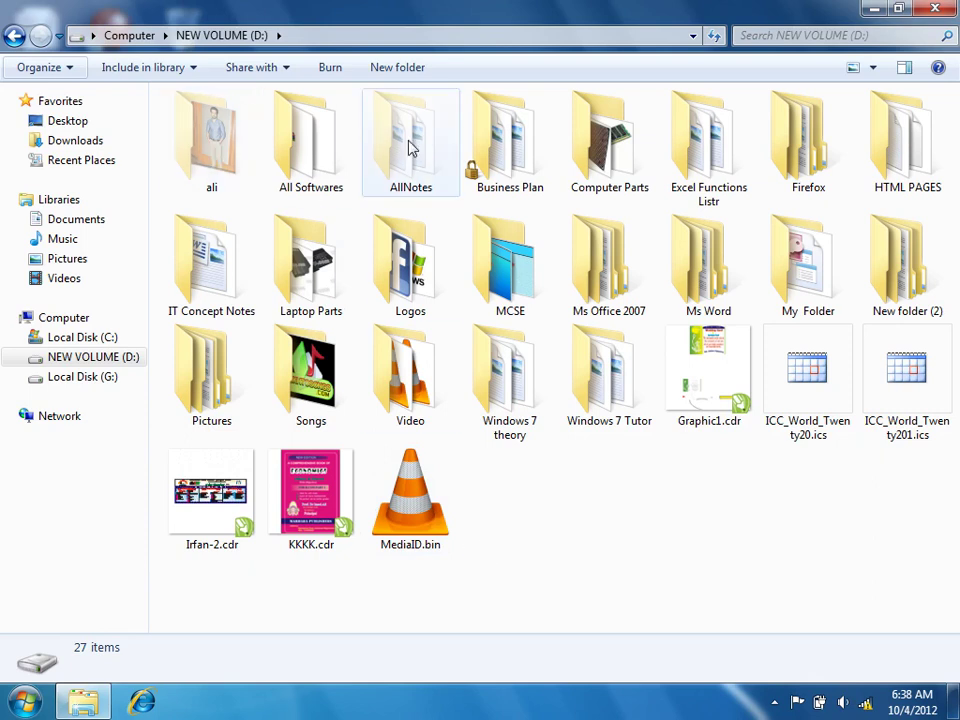
mouse_move(410, 148)
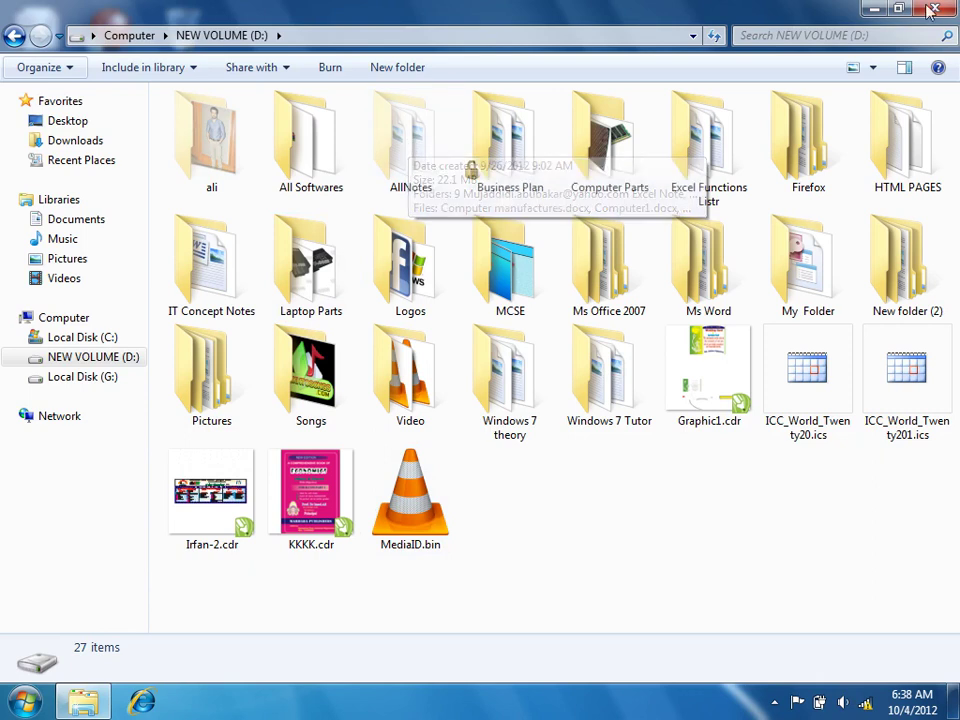
- Close drive D and run 'attrib d:\allnotes -h' to unhide the AllNotes folder
key(alt+F4)
click(40, 710)
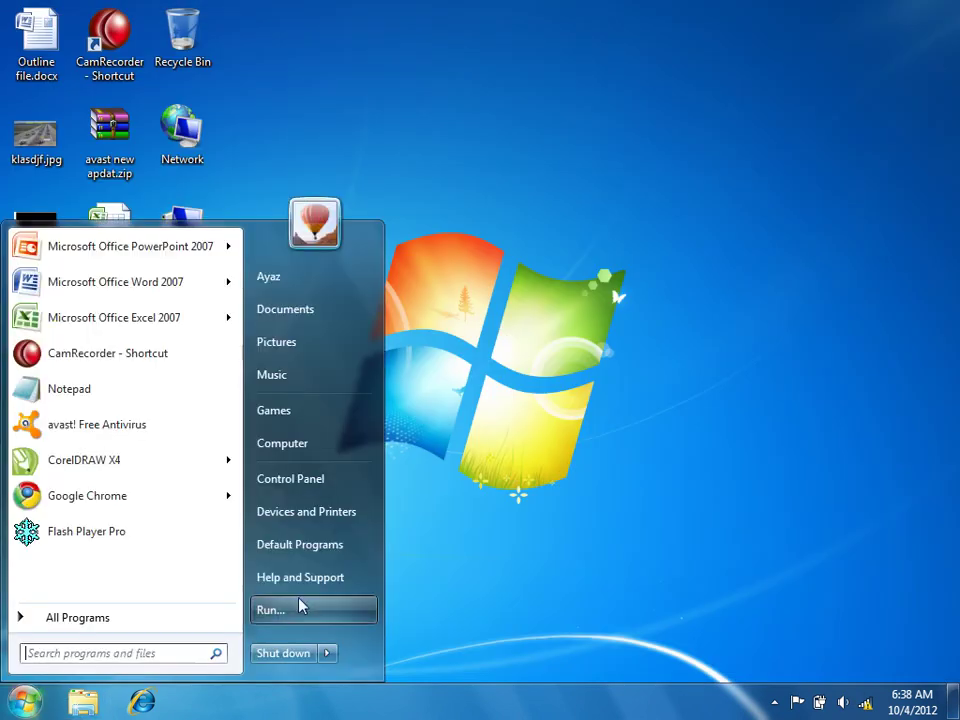
click(300, 606)
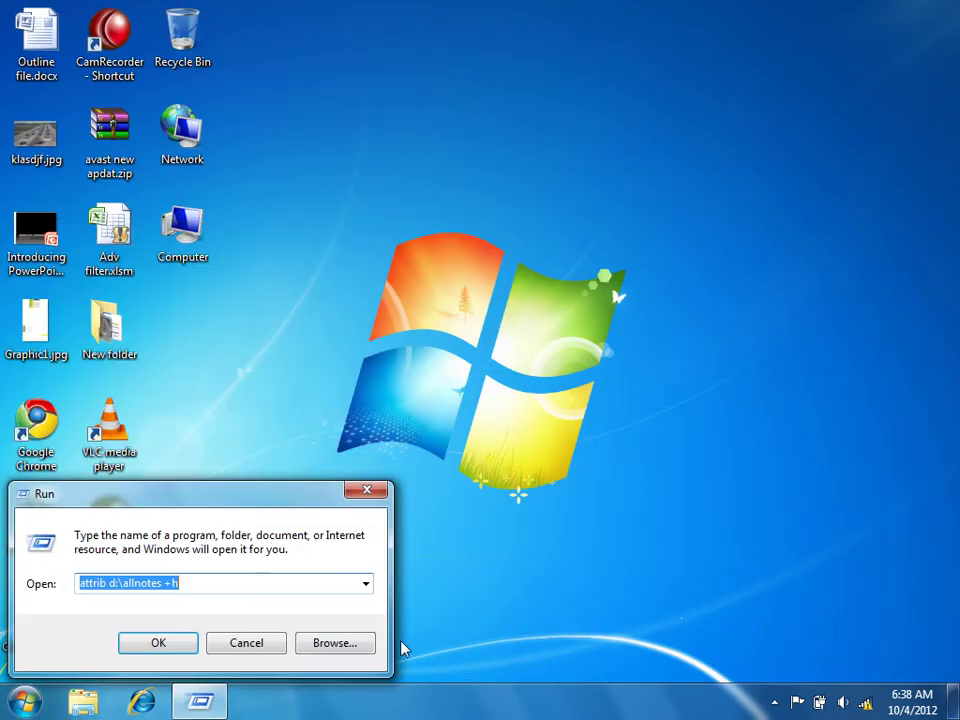
click(199, 583)
key(BackSpace)
key(BackSpace)
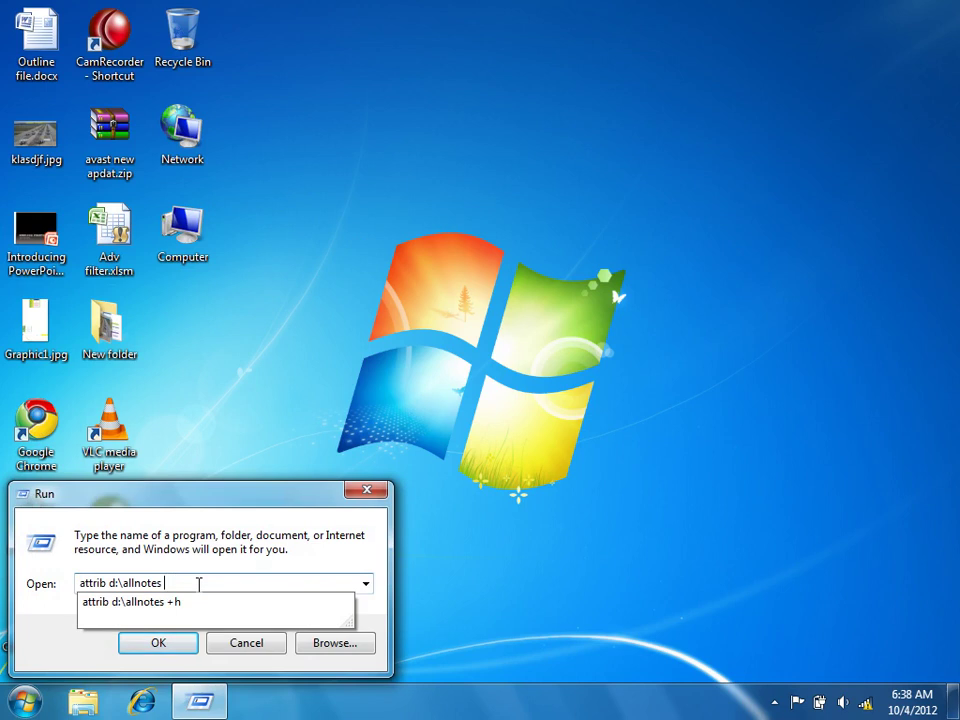
text(-h)
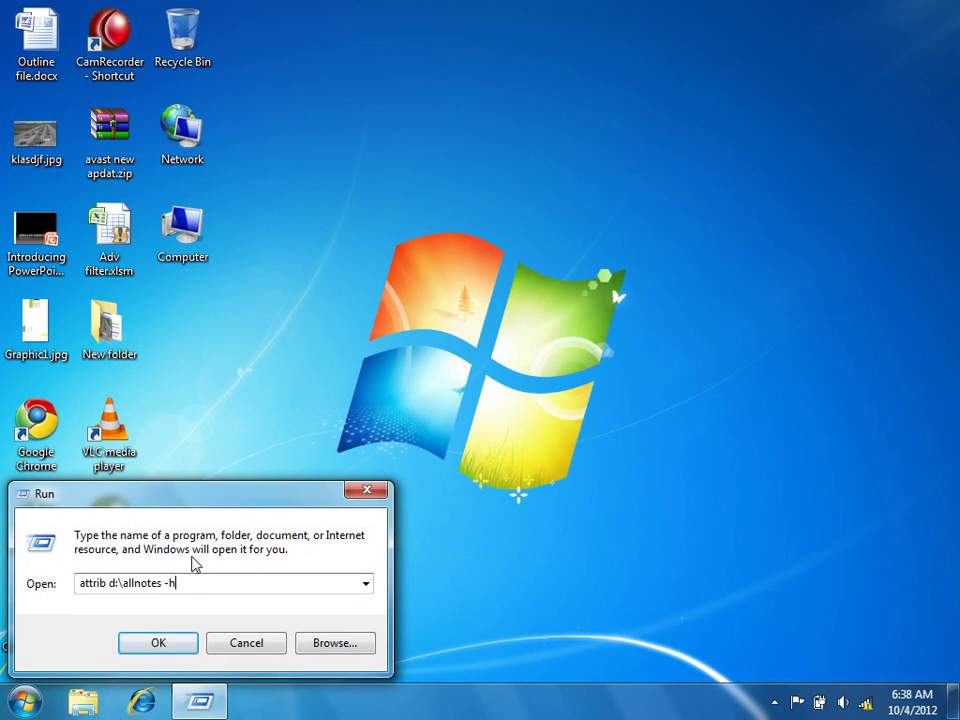
click(180, 648)
- Check drive D, run 'attrib d:\ali -h' to unhide the ali folder, and close the window
click(28, 690)
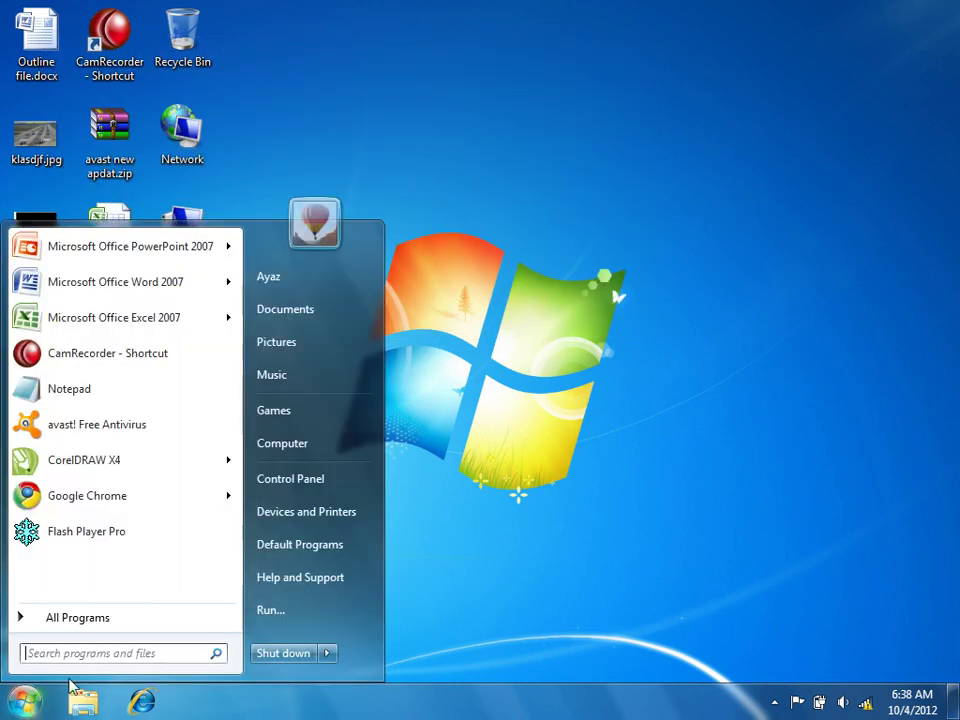
click(279, 443)
double_click(459, 138)
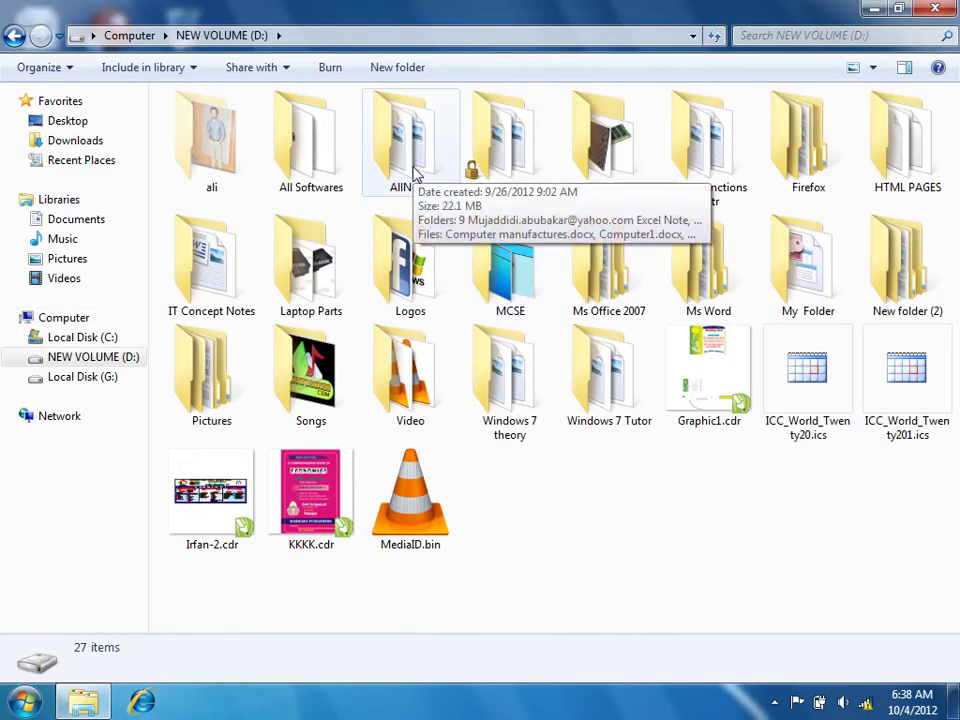
key(super)
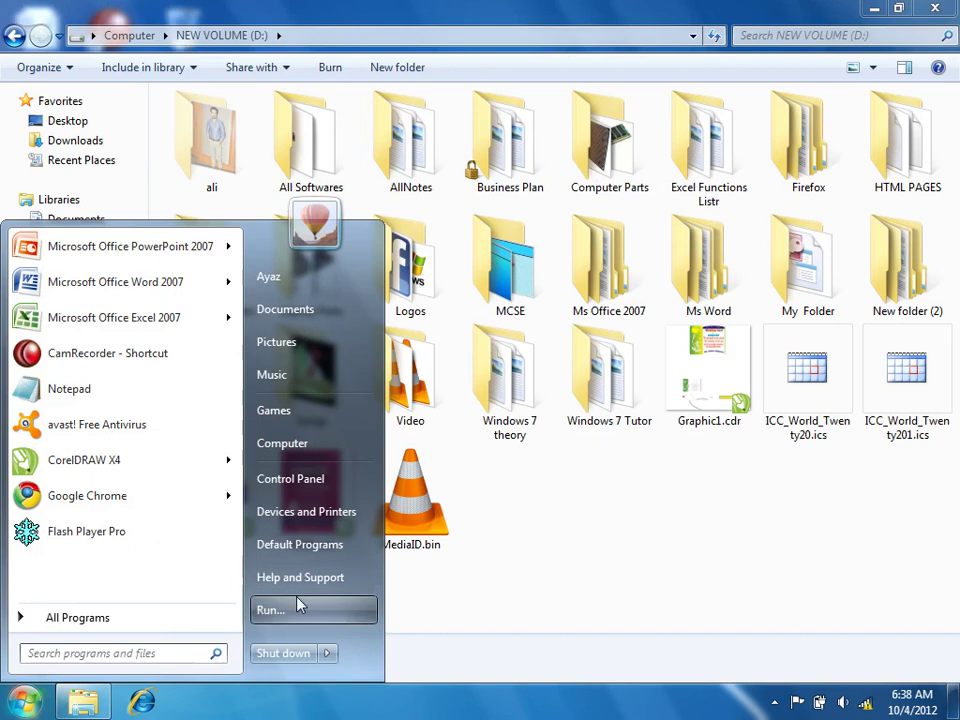
click(296, 608)
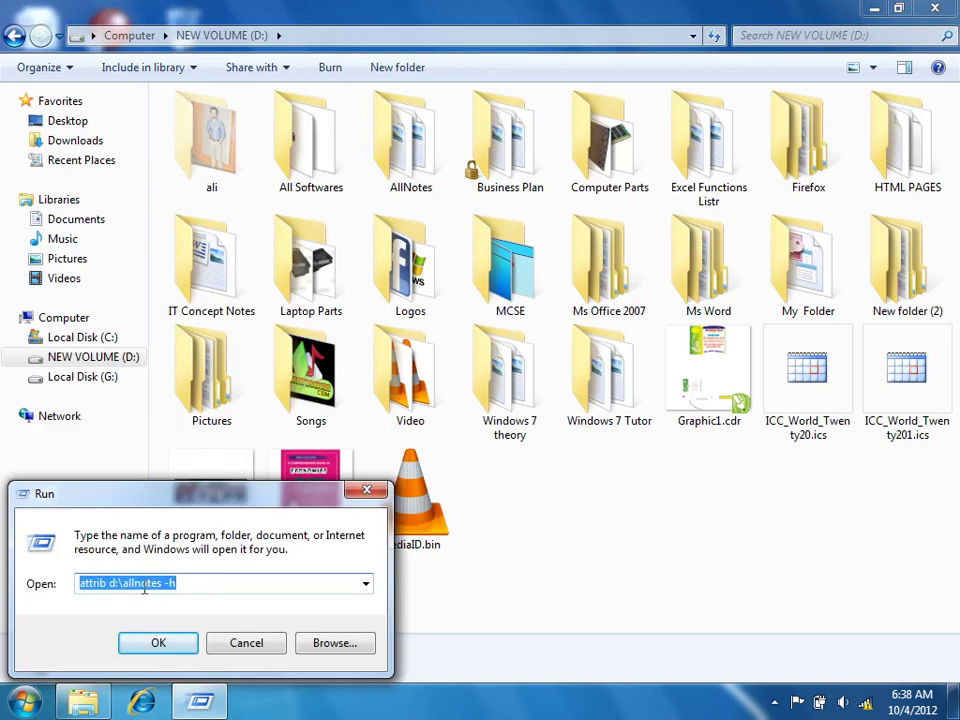
click(144, 588)
key(BackSpace)
key(BackSpace)
key(BackSpace)
key(BackSpace)
key(BackSpace)
key(BackSpace)
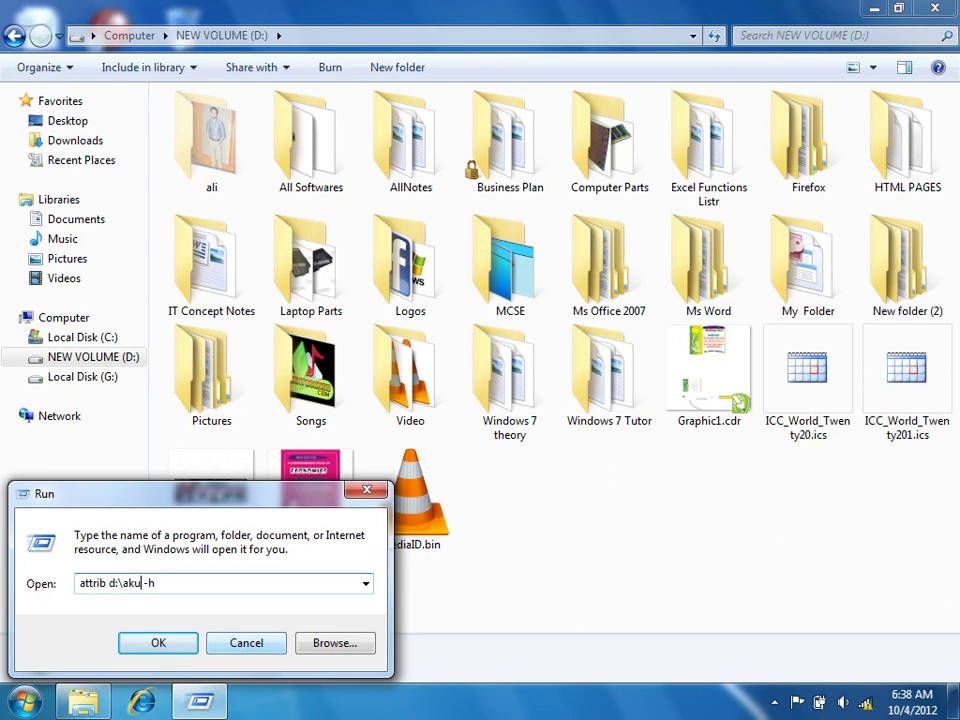
text(li)
click(178, 646)
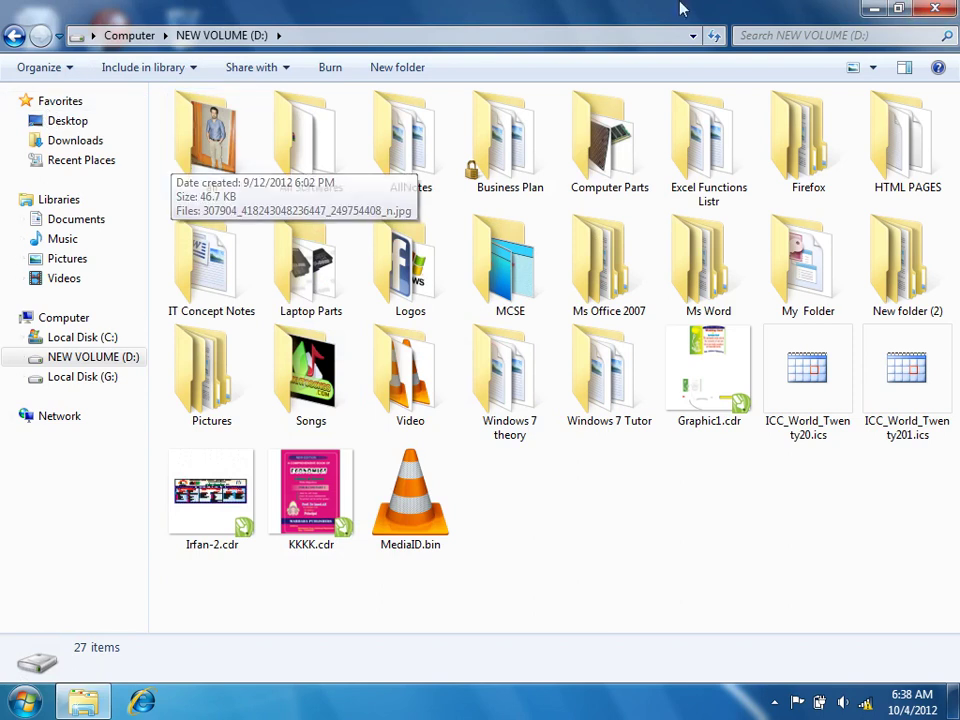
click(935, 8)
- Open Start Menu.docx from Word's recent list, maximize it, and scroll down to Hide Folder
click(24, 701)
mouse_move(155, 290)
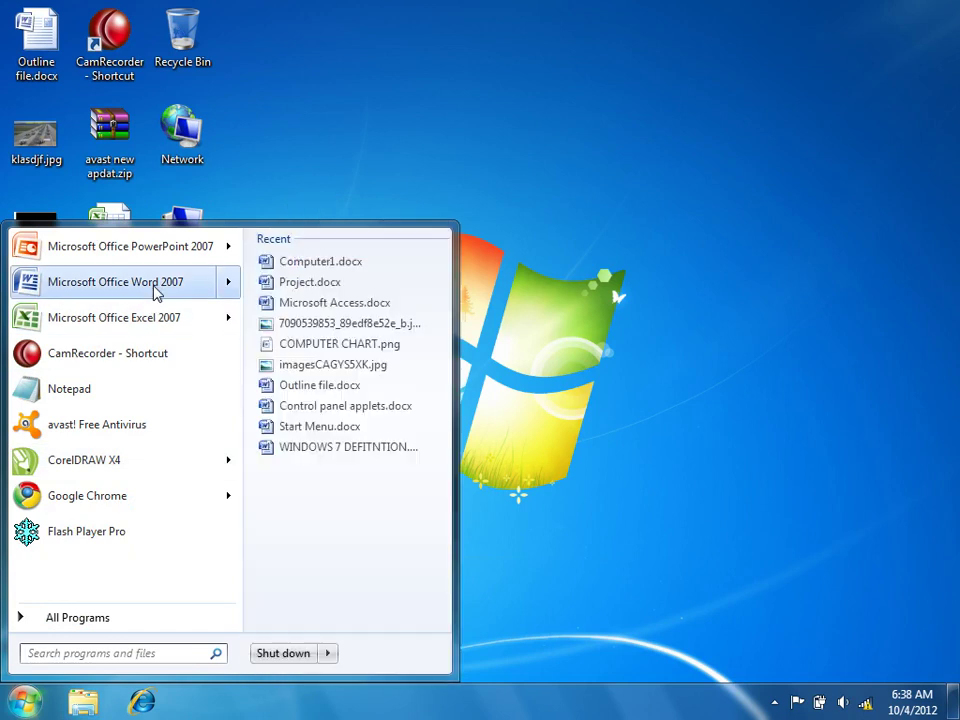
click(336, 428)
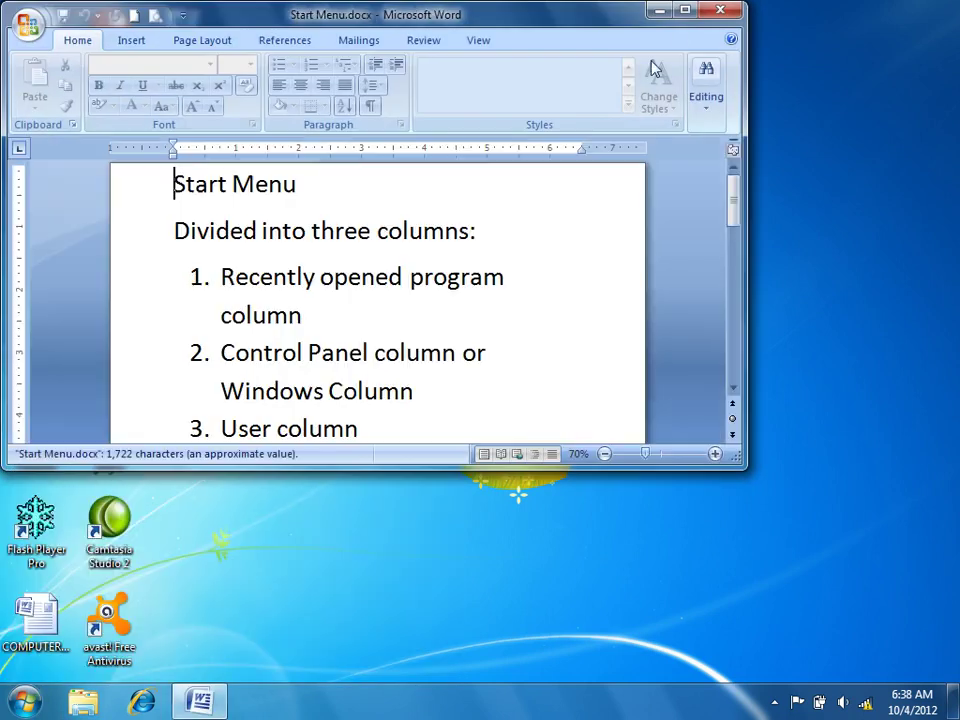
double_click(516, 10)
scroll(592, 424, down, 15)
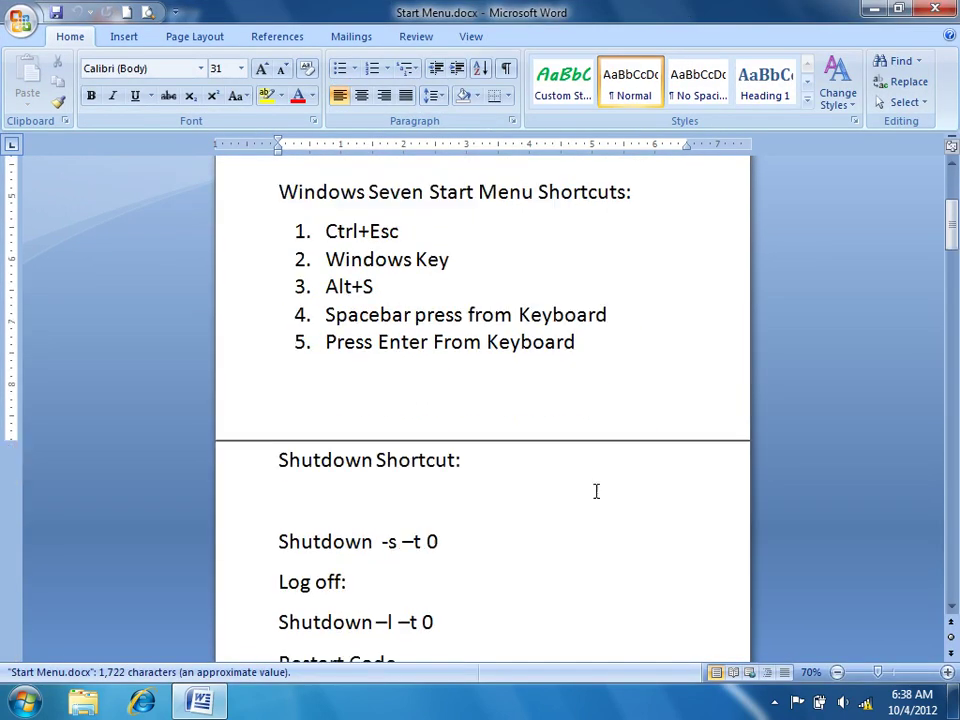
scroll(587, 465, down, 5)
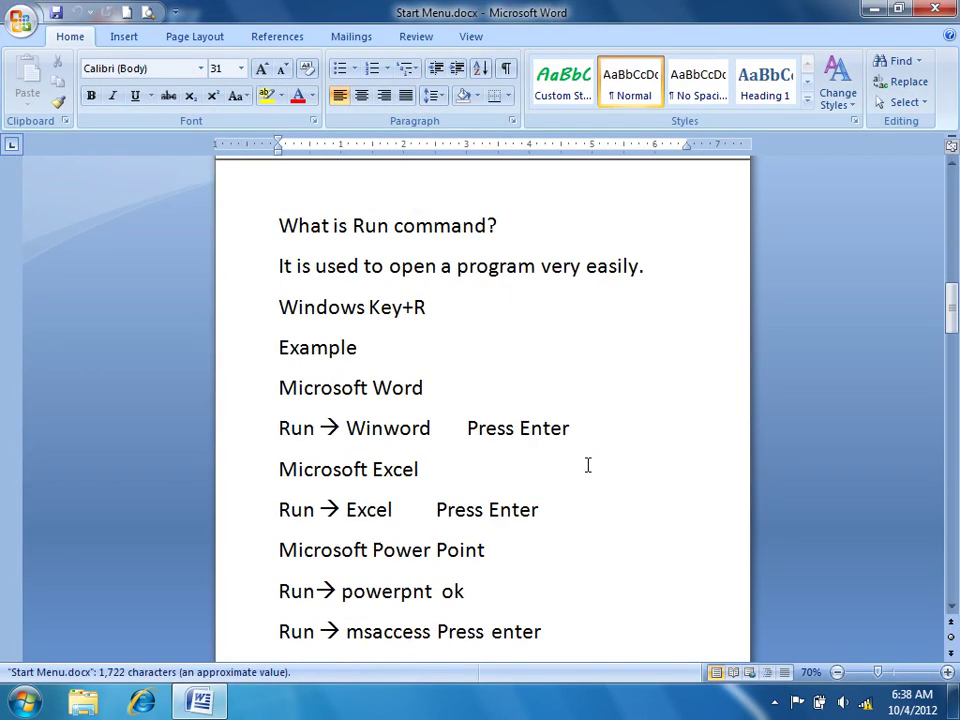
scroll(587, 465, down, 2)
scroll(586, 464, down, 15)
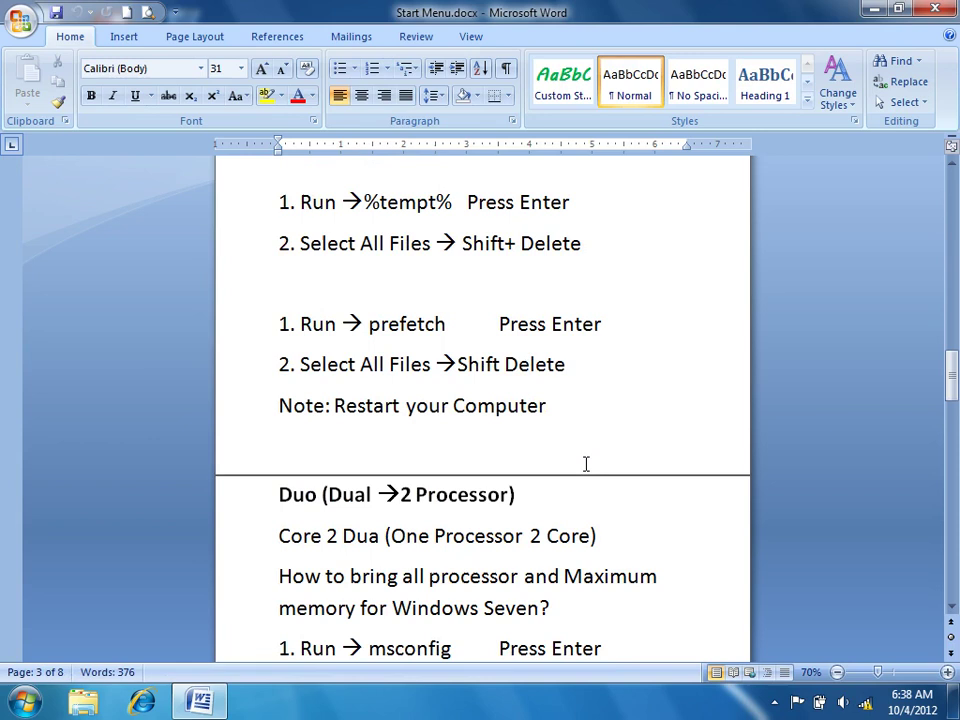
scroll(586, 464, down, 6)
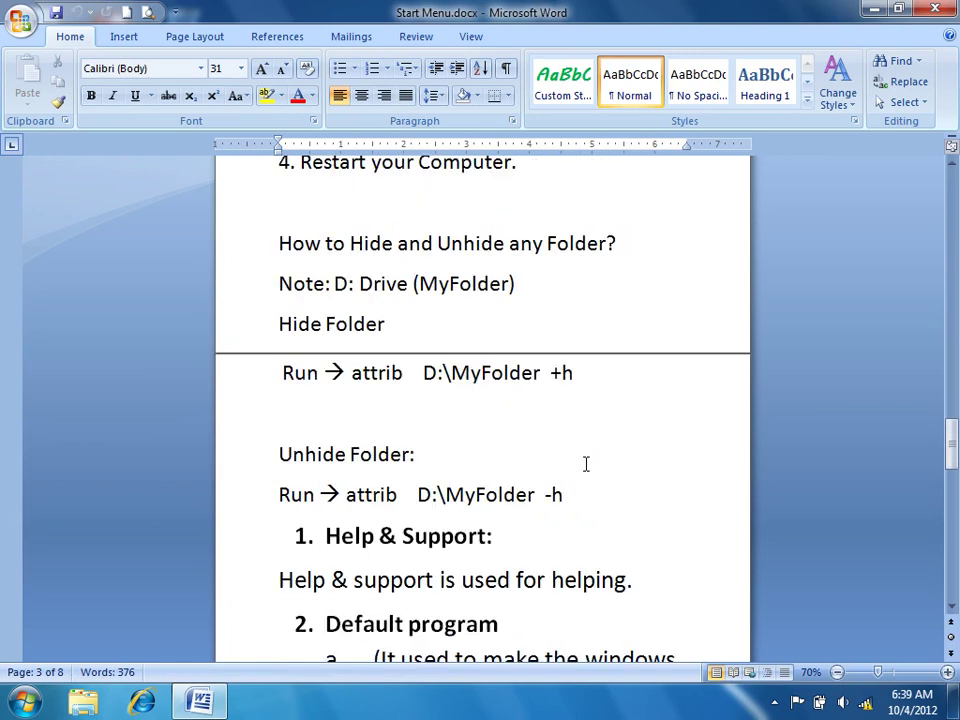
- Insert an empty paragraph before 'Hide Folder' so it moves onto the next page
drag(279, 330, 403, 339)
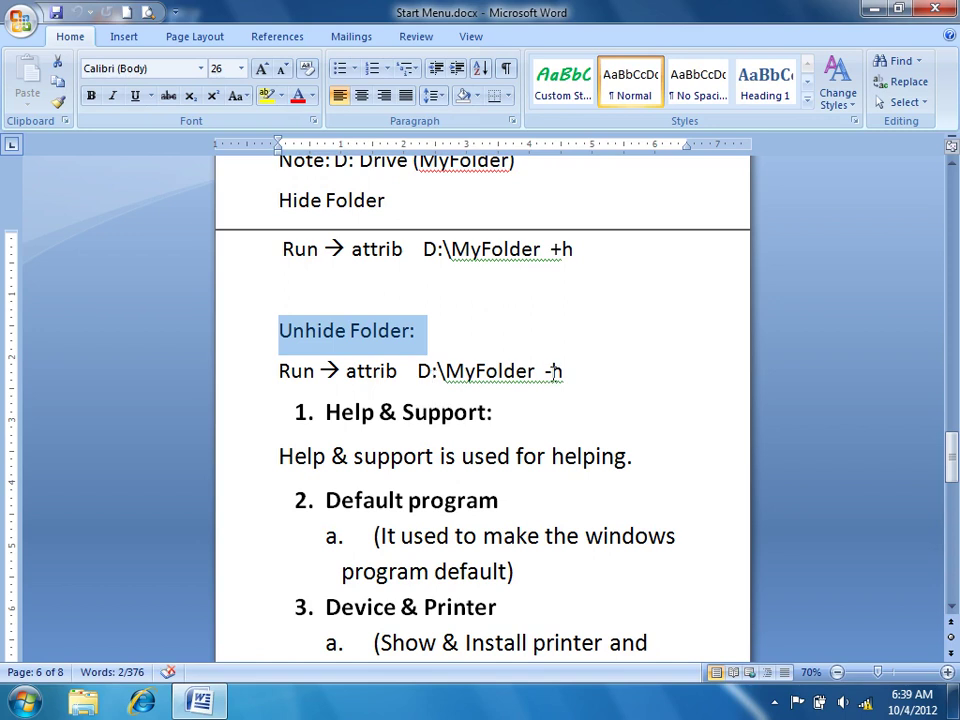
click(586, 248)
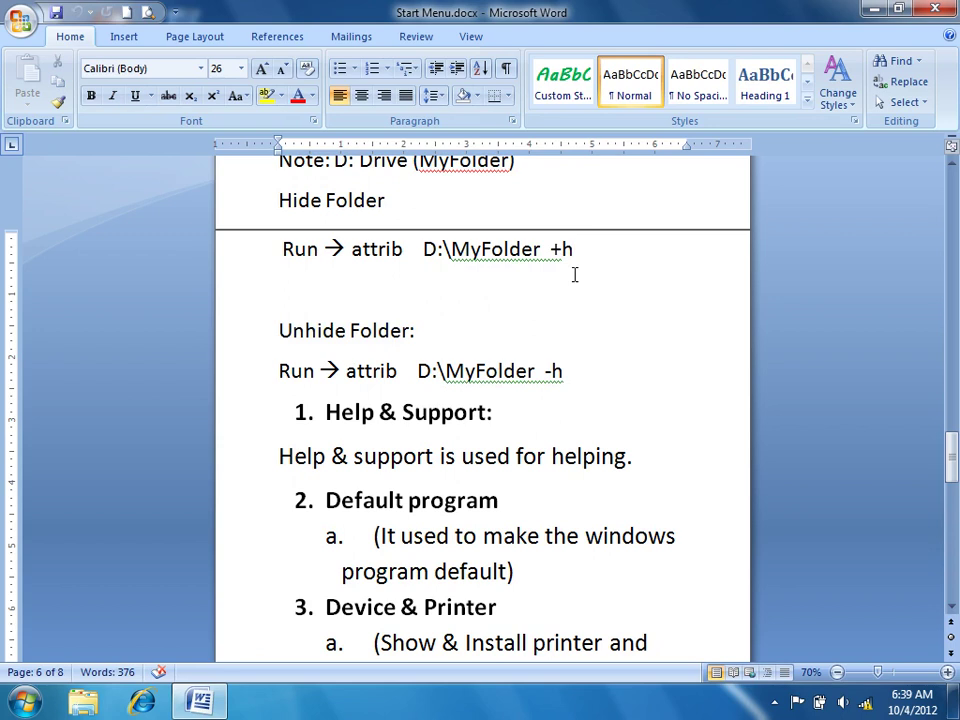
click(281, 196)
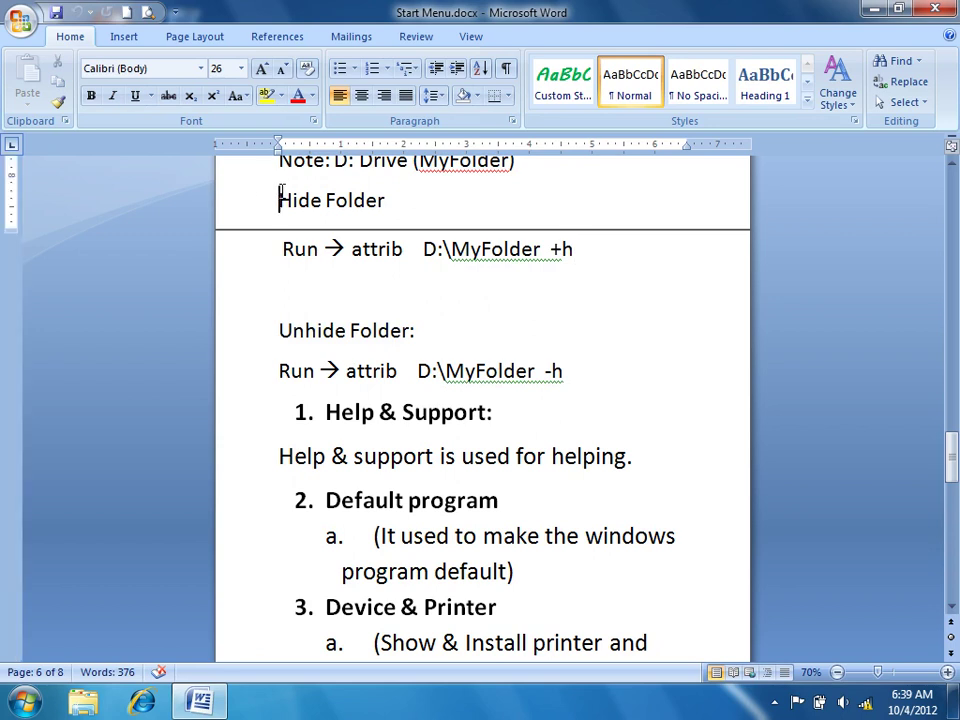
key(Return)
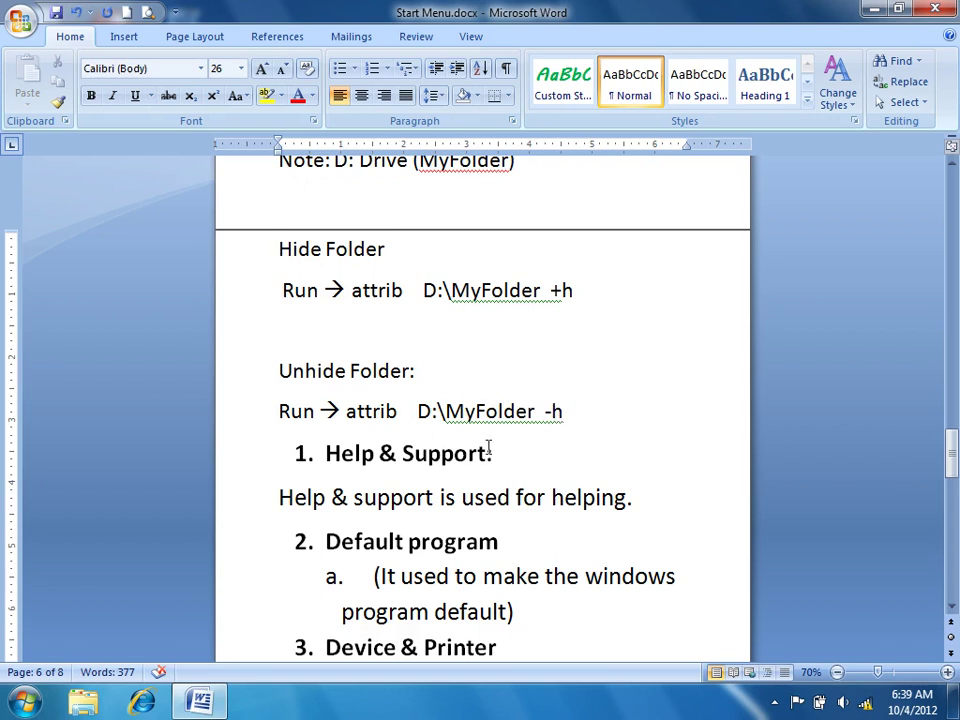
click(24, 703)
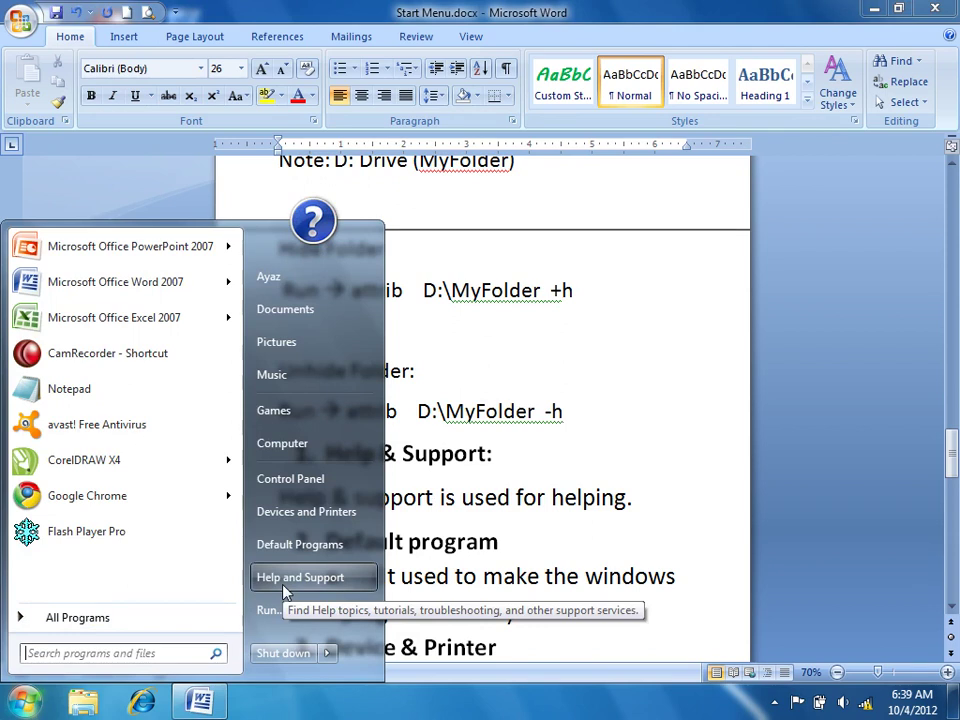
click(480, 495)
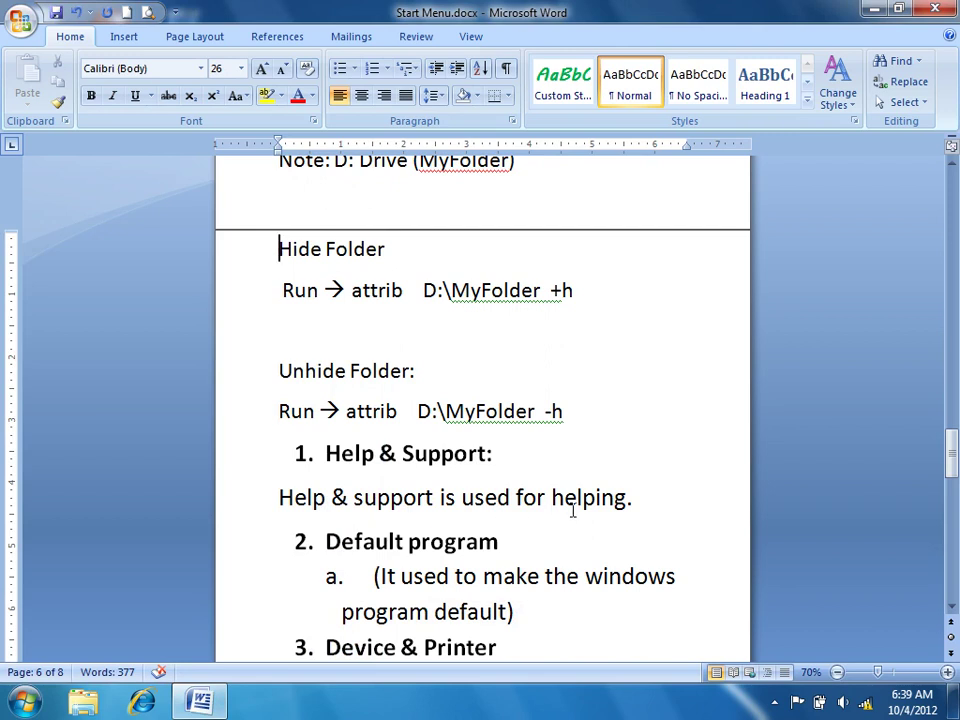
- Minimize Word, refresh the desktop, and open Windows Help and Support maximized
click(874, 9)
right_click(638, 294)
click(690, 346)
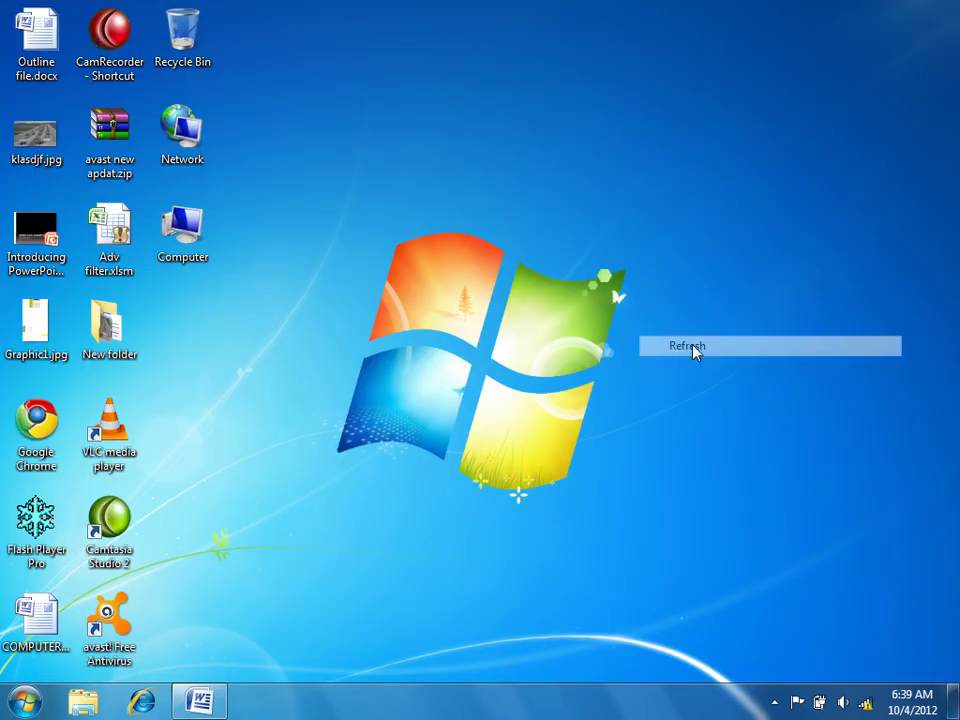
right_click(474, 352)
click(515, 399)
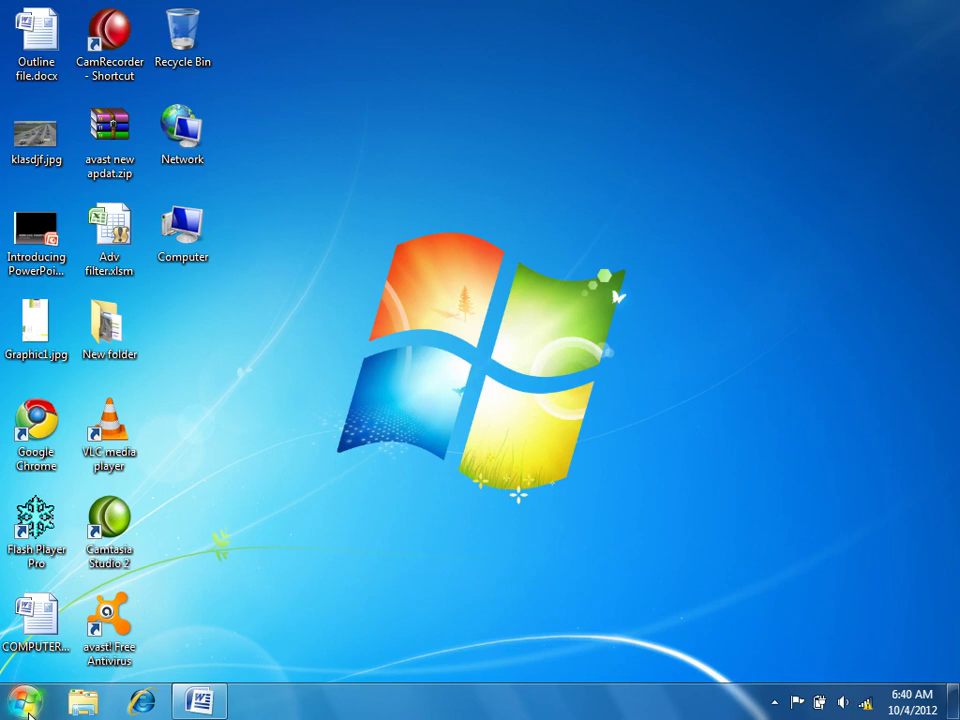
click(24, 703)
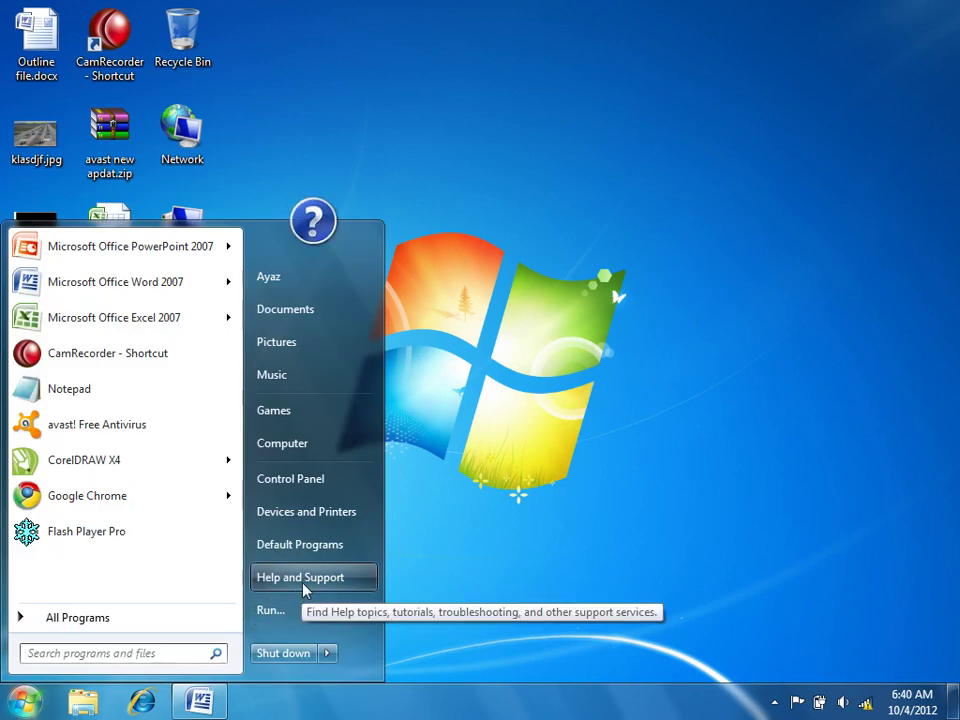
click(304, 586)
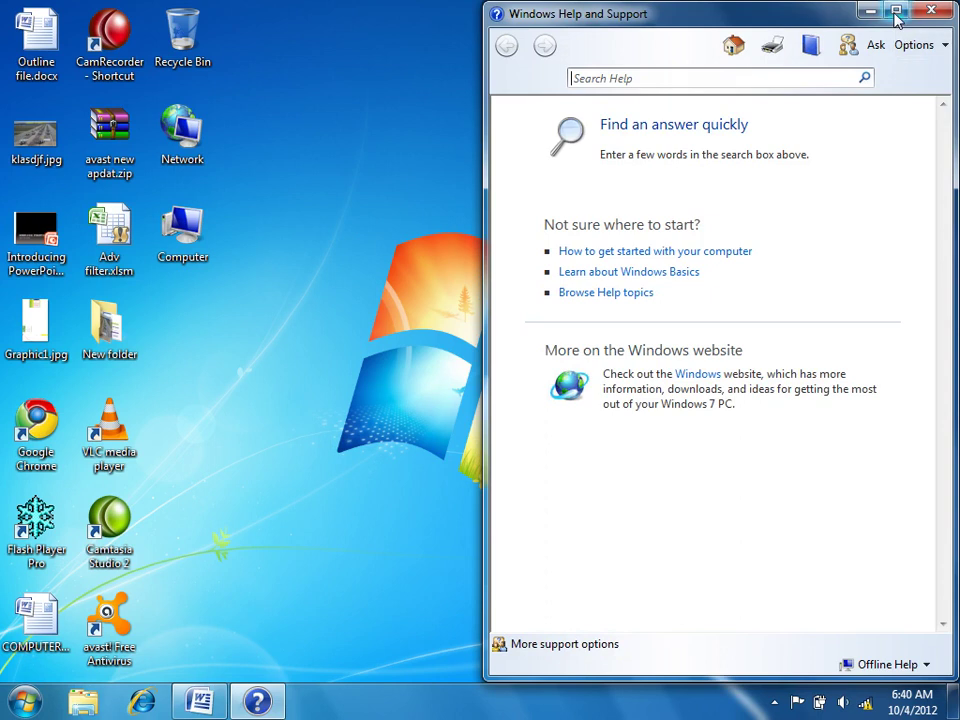
click(896, 12)
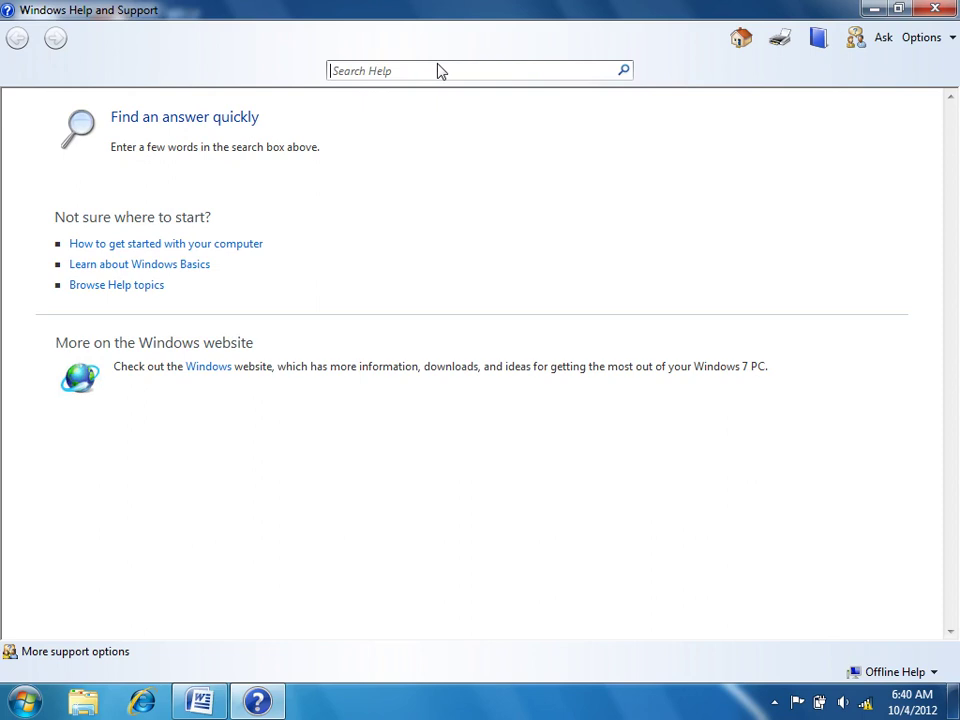
- Search Help for COMPUTER and open the 'Introduction to computers' result
text(COMPUTE)
key(Return)
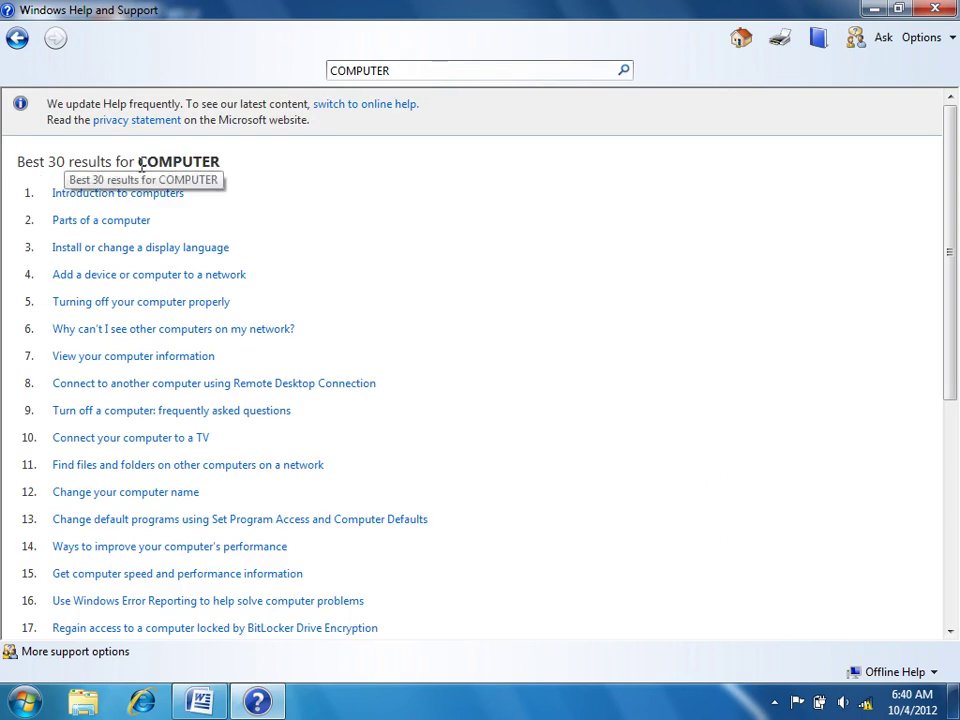
scroll(78, 310, down, 5)
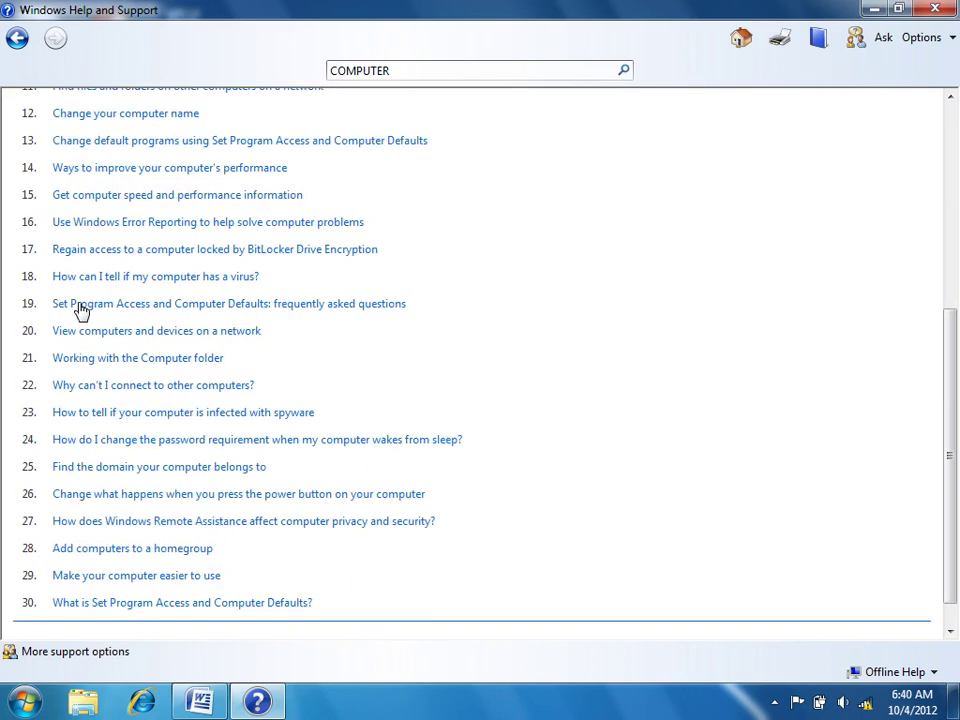
scroll(80, 312, down, 2)
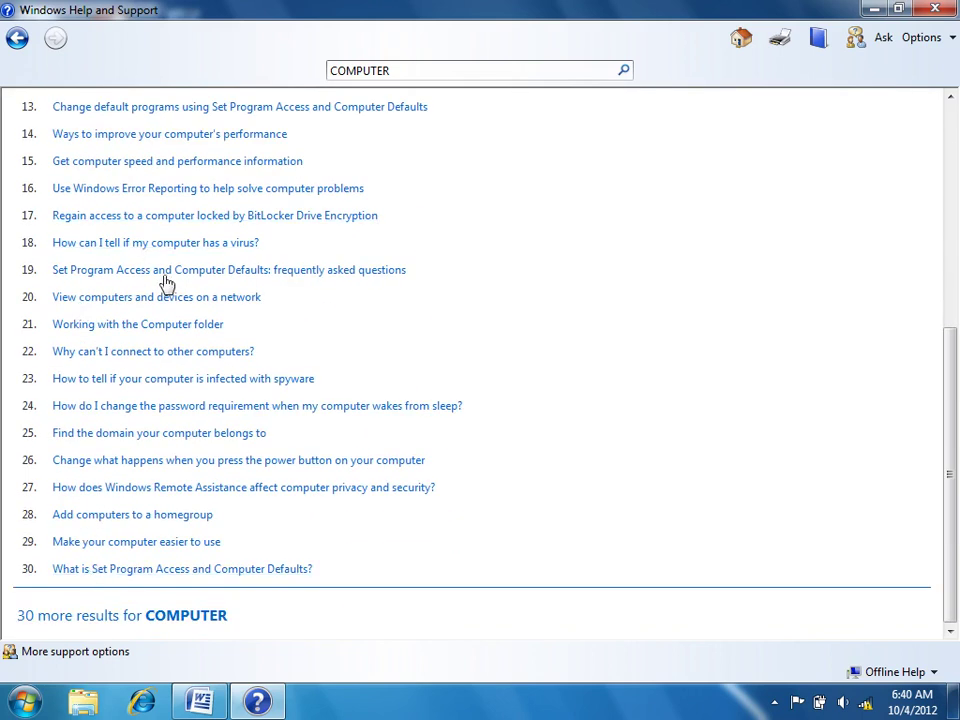
scroll(172, 295, up, 7)
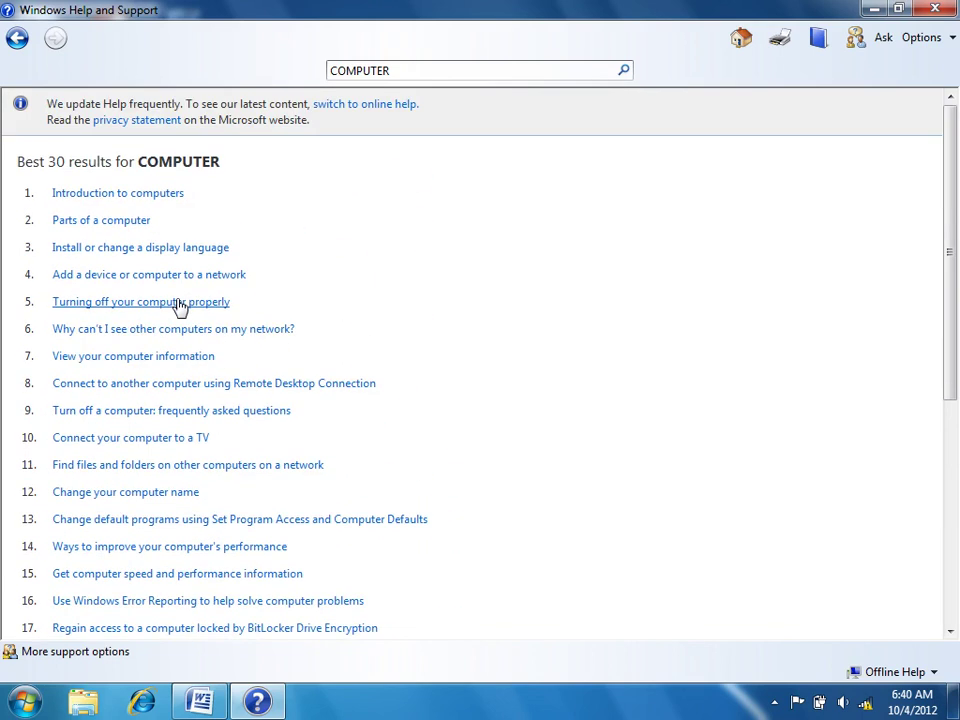
click(148, 203)
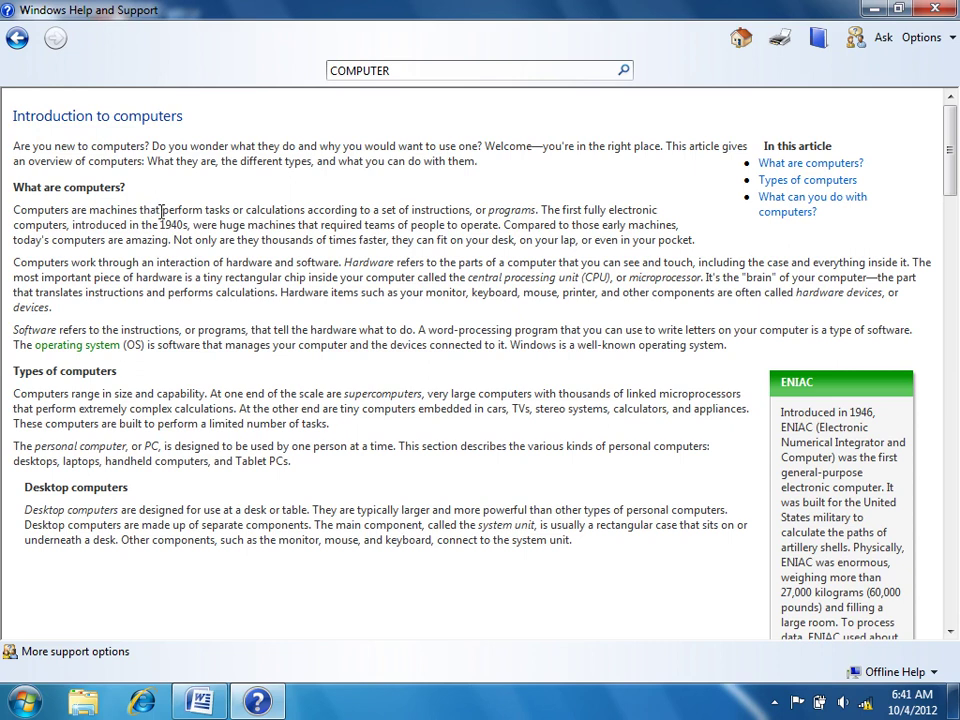
- Copy the 'What are computers?' heading and paragraph and start a maximized blank Word document
drag(14, 190, 174, 240)
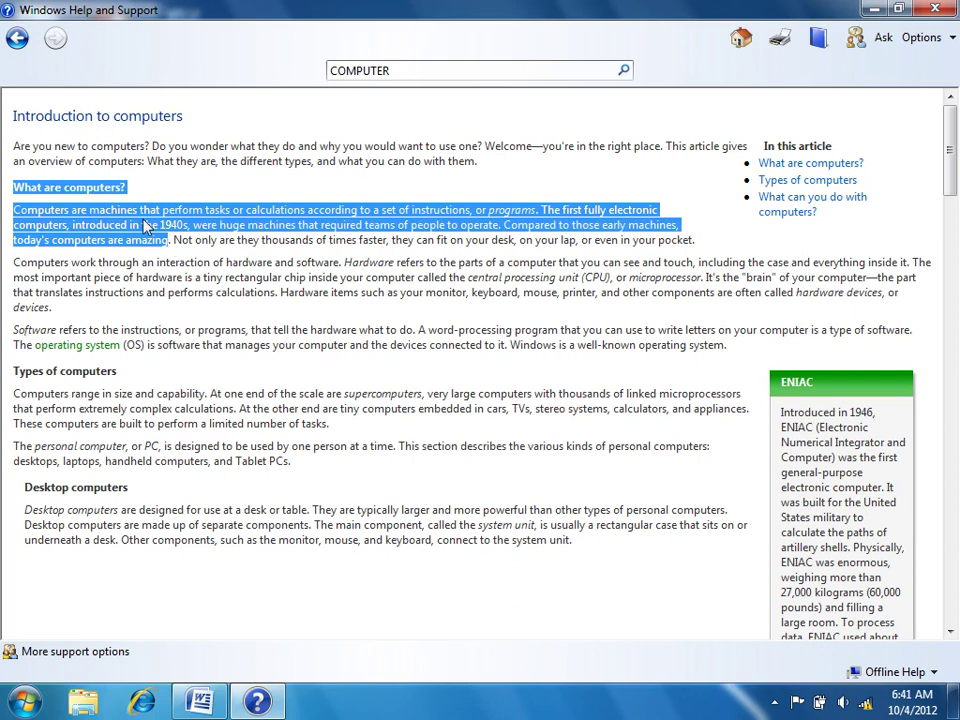
right_click(142, 222)
click(188, 300)
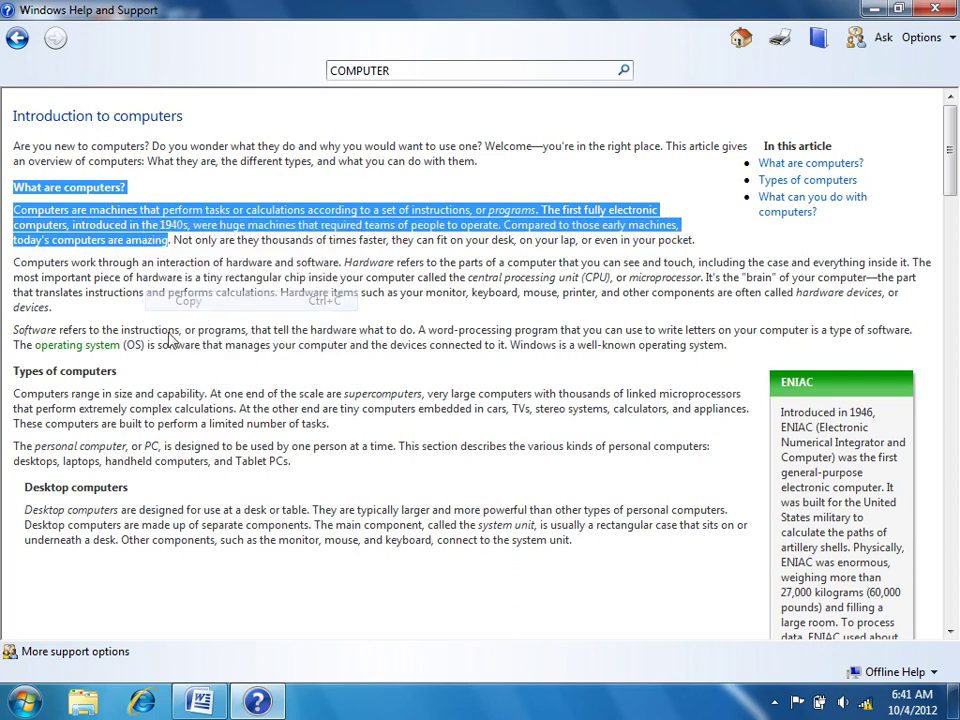
click(24, 702)
click(60, 292)
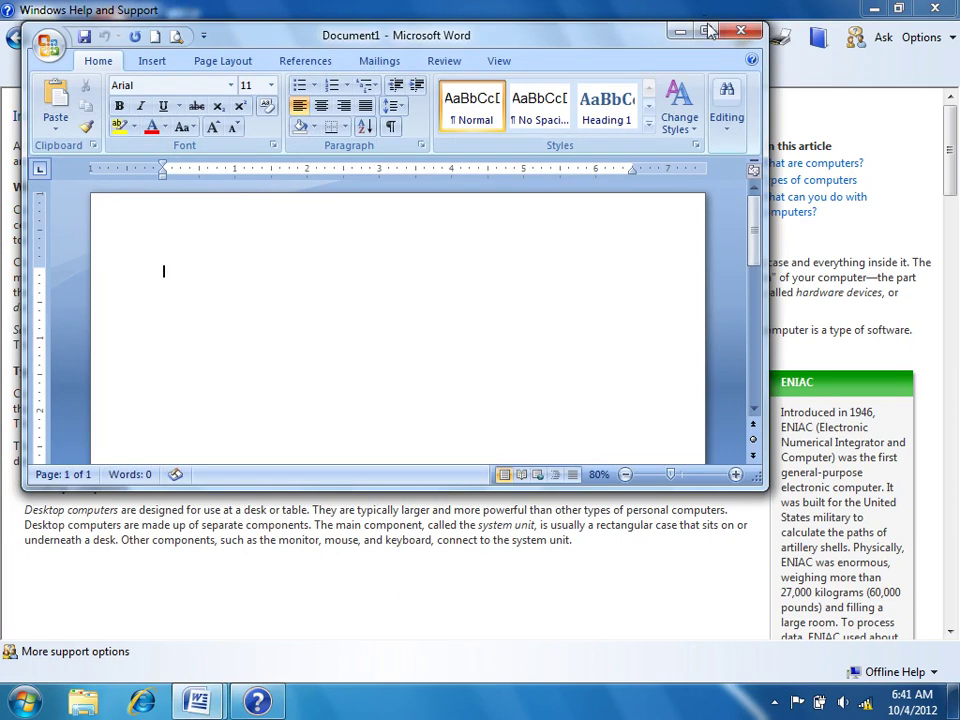
click(707, 30)
- Paste the text into Word, clear its formatting, enlarge it, and justify the paragraph
key(ctrl+bracketright)
key(ctrl+bracketright)
key(ctrl+bracketright)
key(ctrl+bracketright)
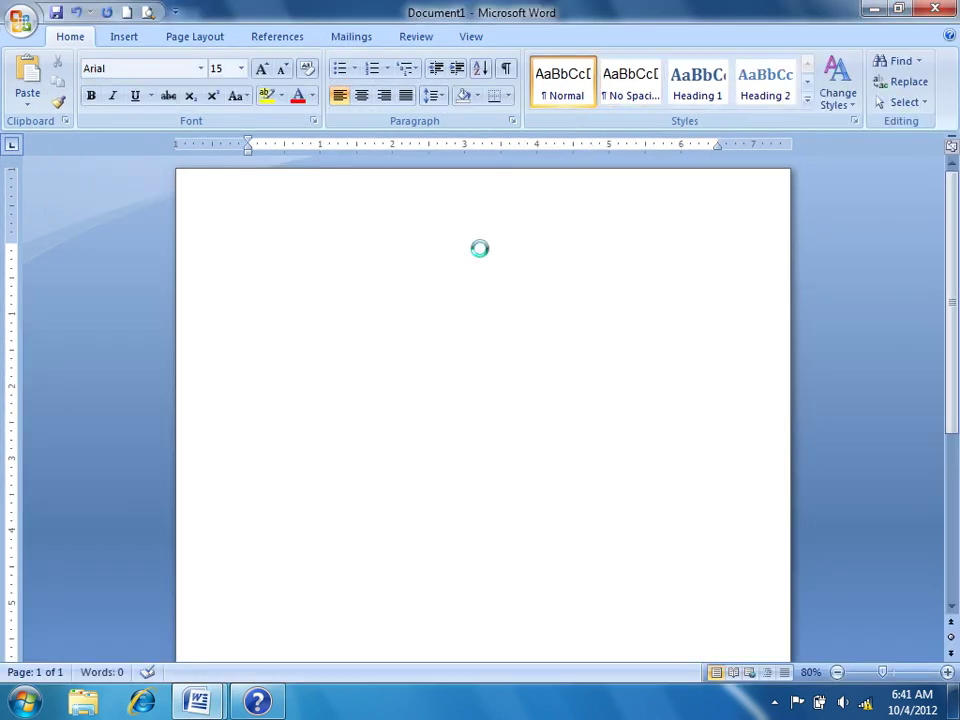
key(ctrl+v)
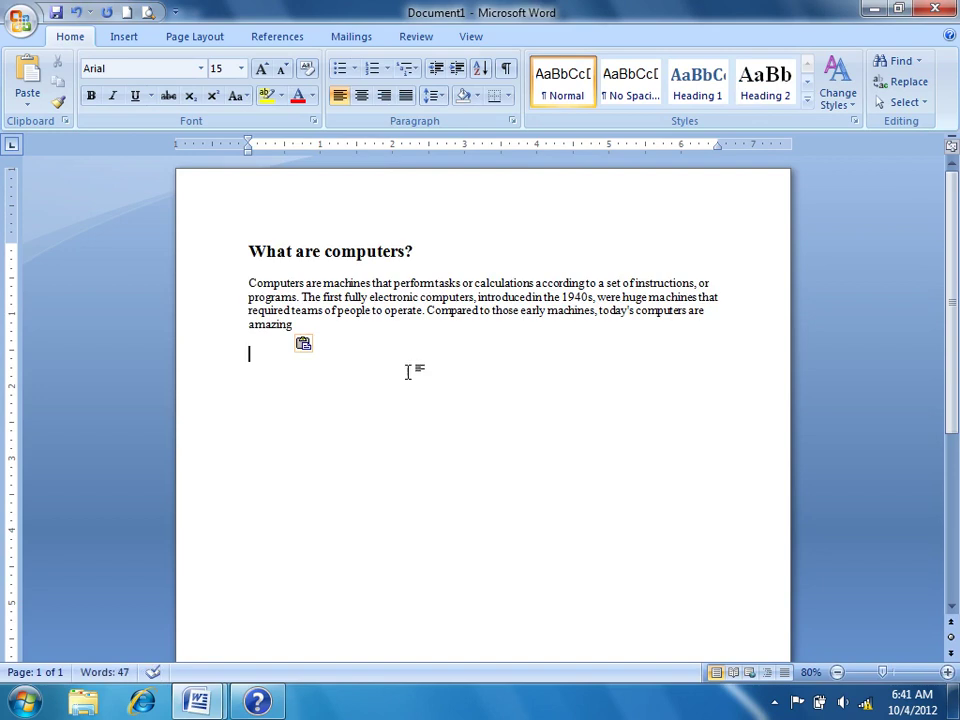
triple_click(229, 257)
key(ctrl+space)
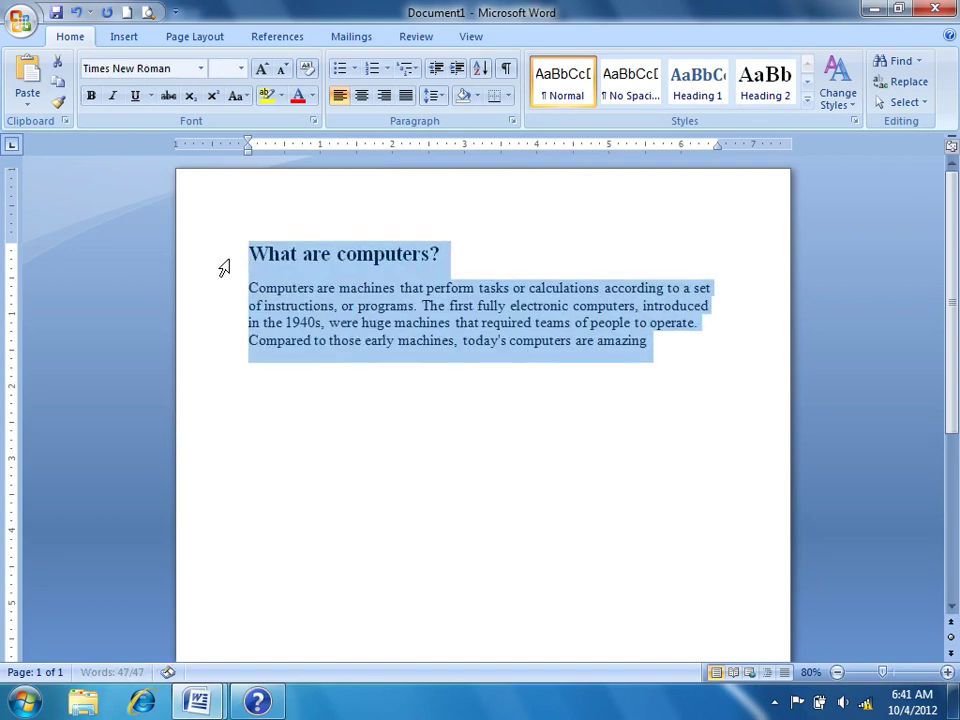
key(ctrl+shift+period)
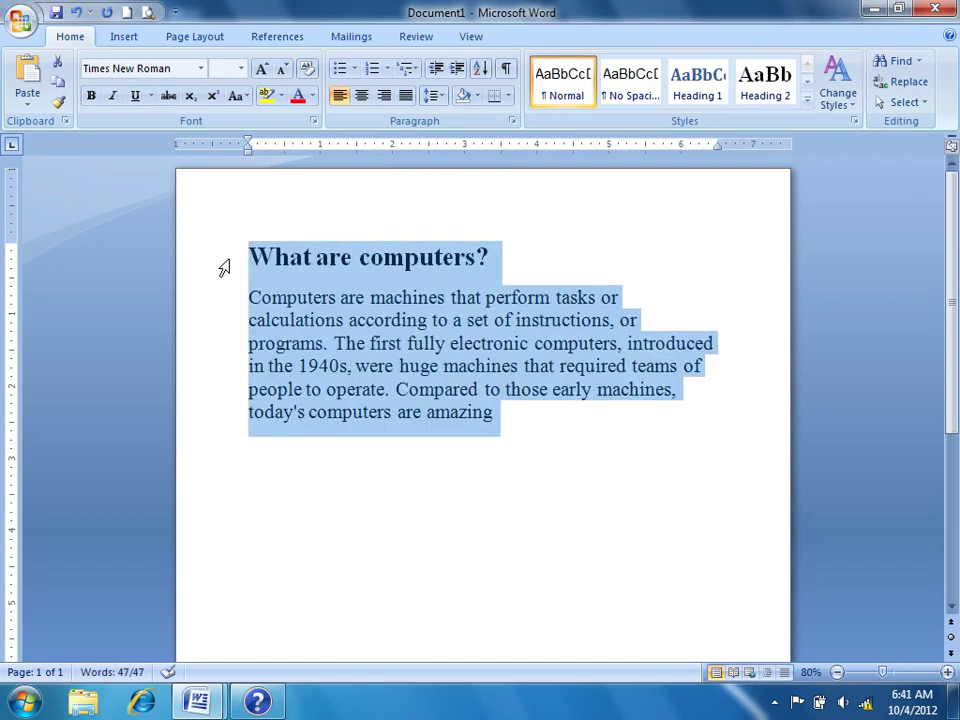
key(ctrl+j)
click(224, 268)
click(587, 459)
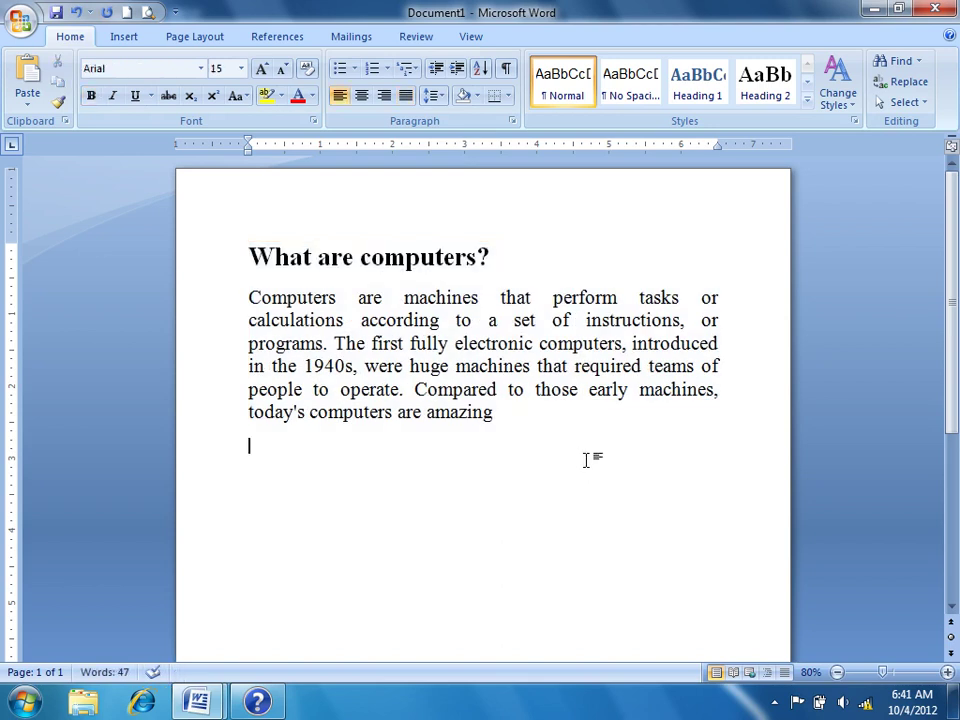
click(257, 700)
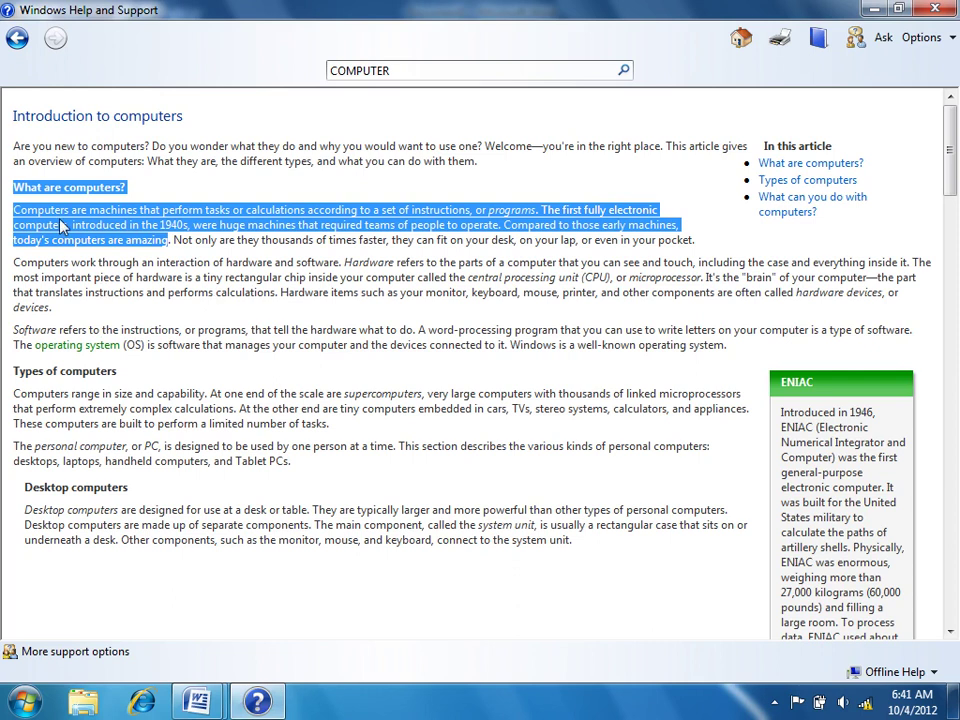
- Go back to the COMPUTER results, open 'Parts of a computer', and scroll to the Monitor section
click(16, 38)
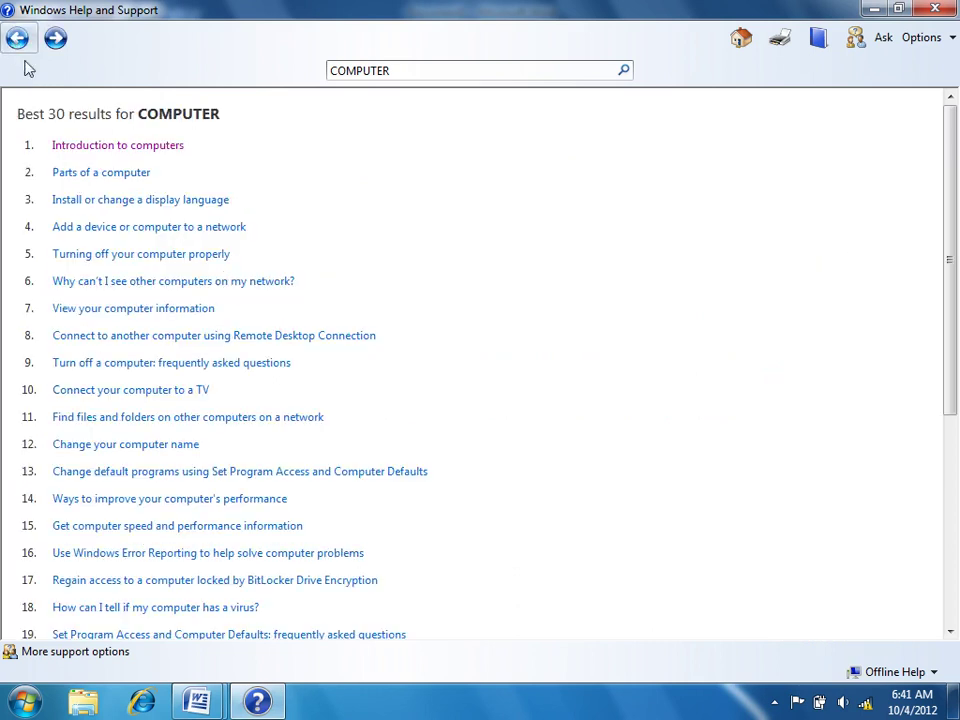
click(89, 174)
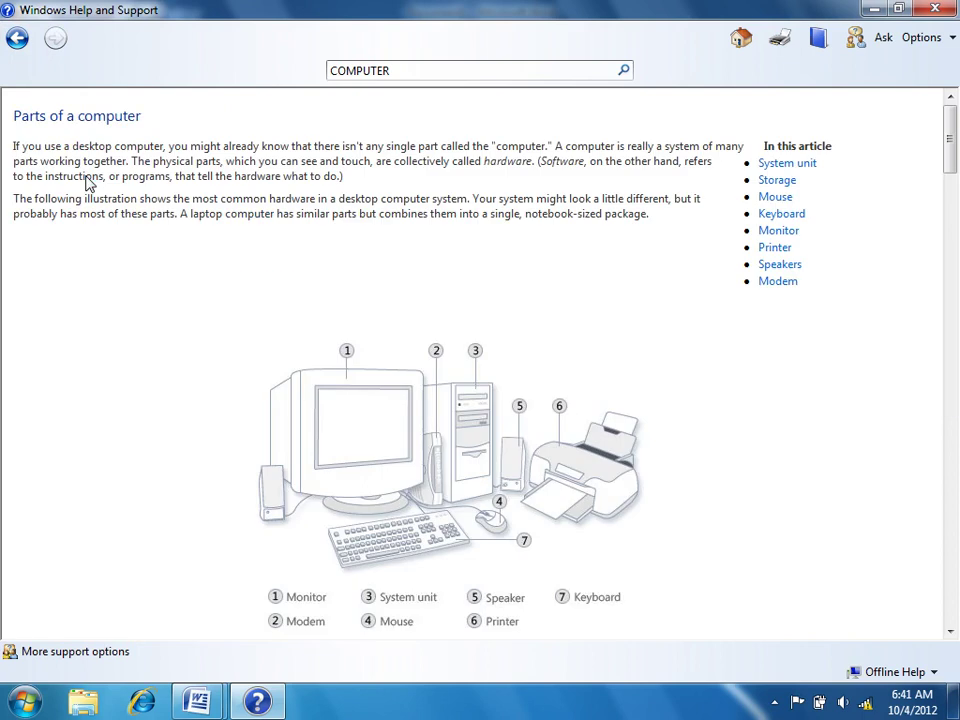
scroll(409, 349, down, 5)
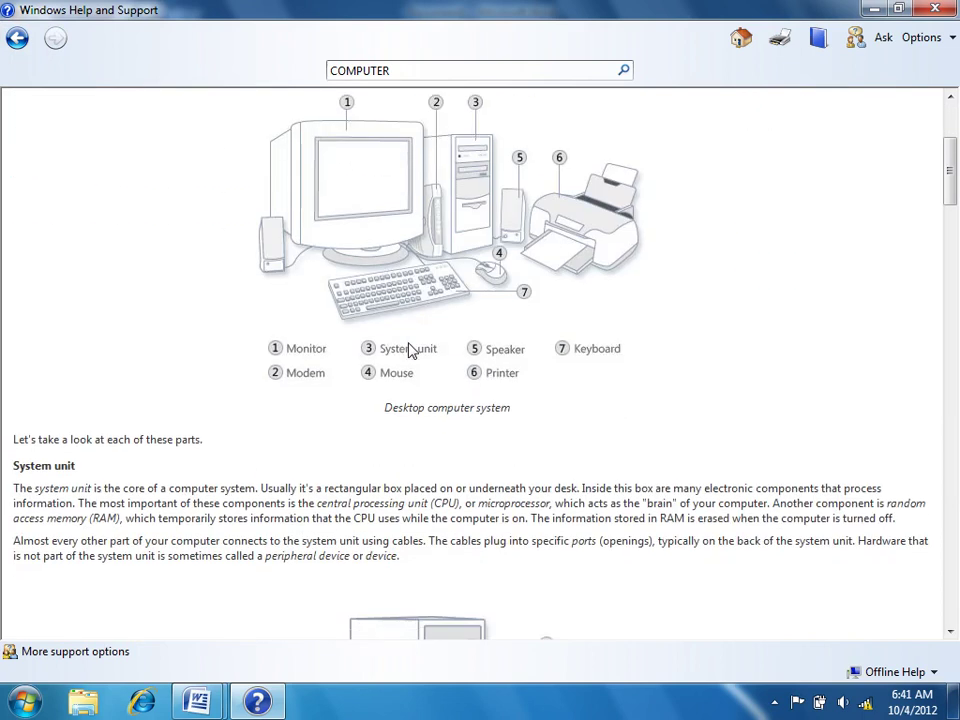
scroll(409, 349, down, 5)
scroll(178, 242, up, 6)
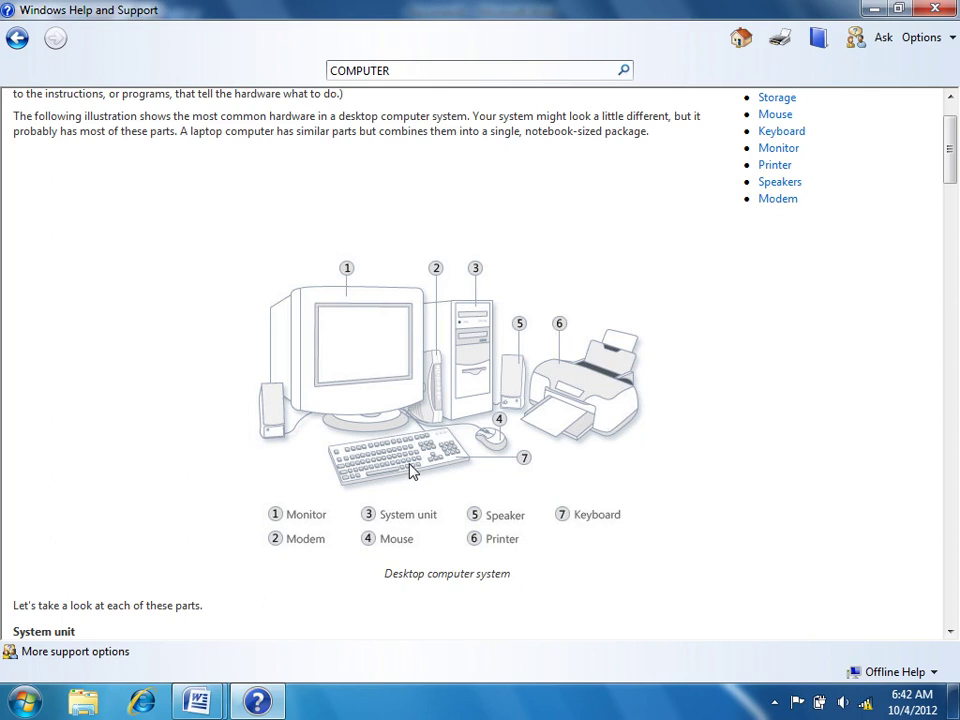
scroll(396, 447, down, 15)
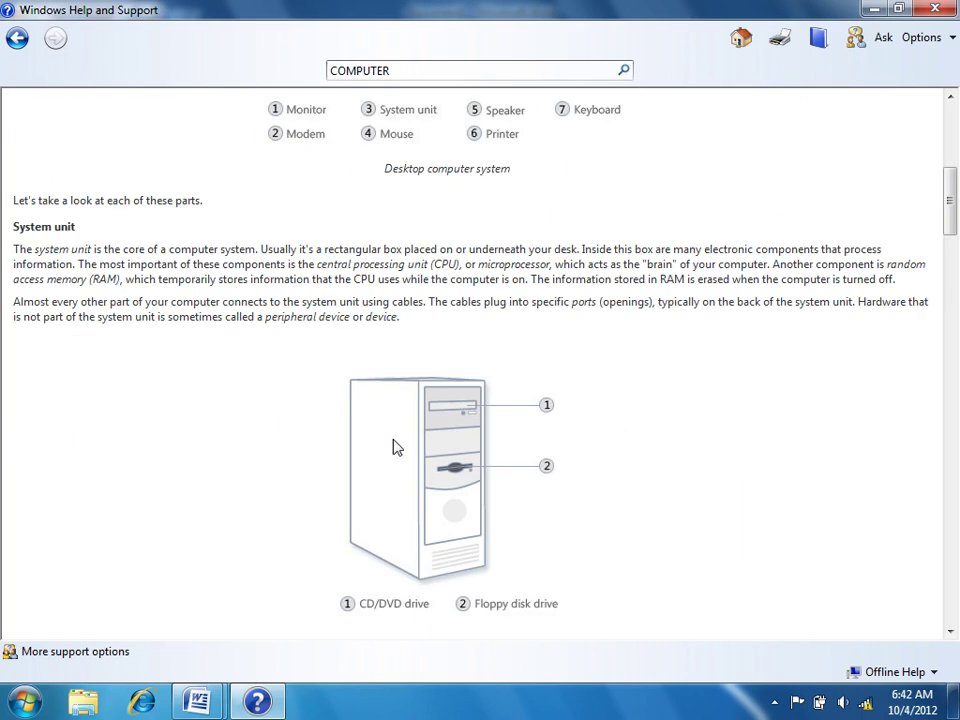
scroll(396, 447, down, 8)
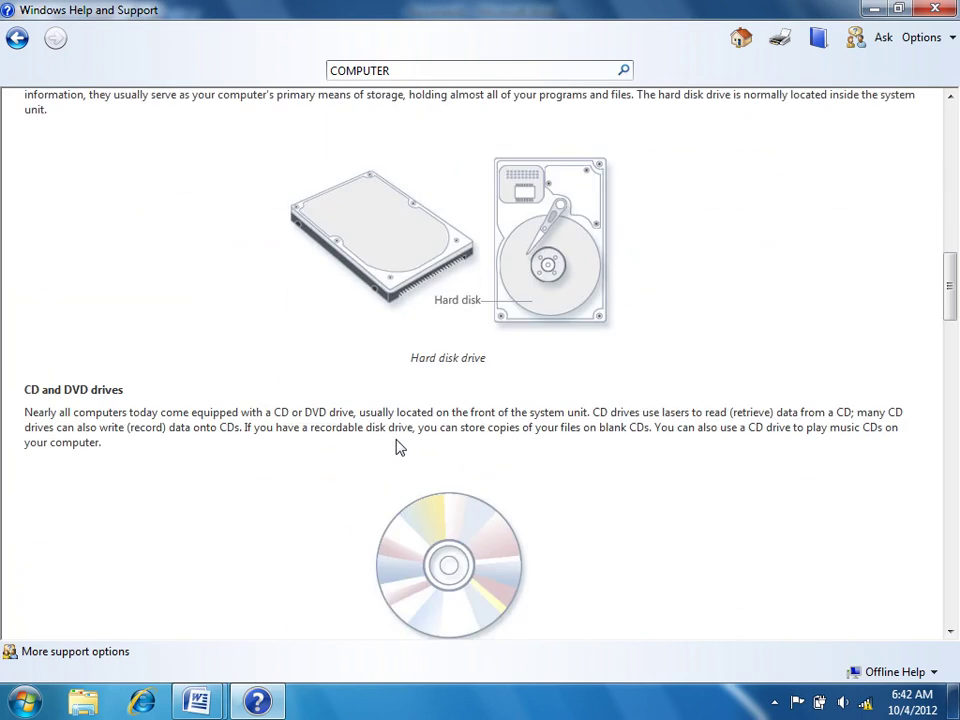
scroll(396, 447, down, 13)
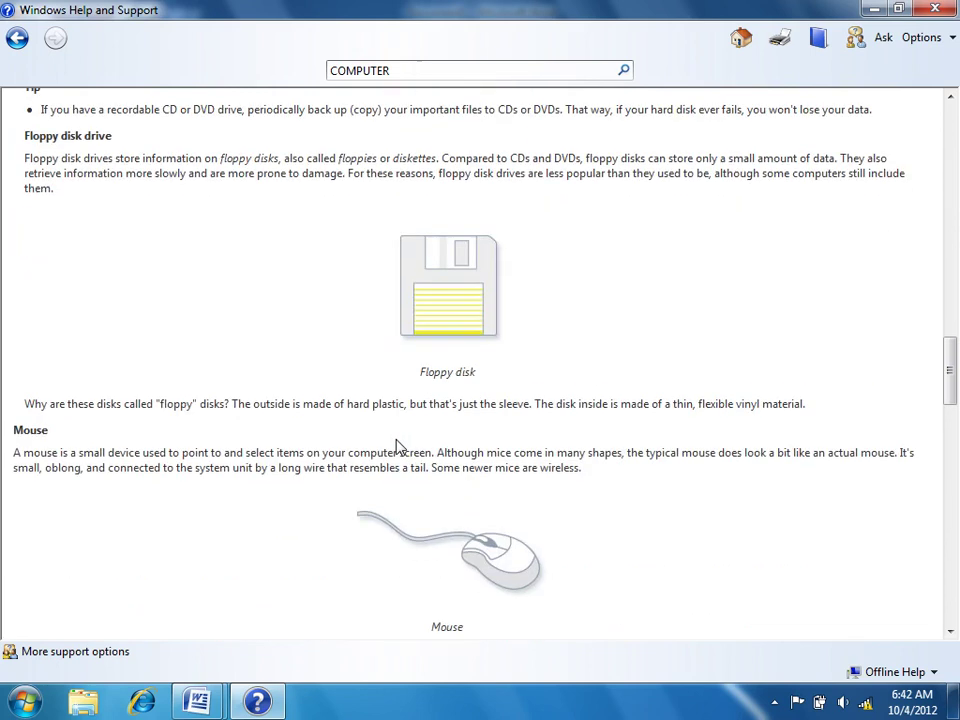
scroll(397, 440, down, 4)
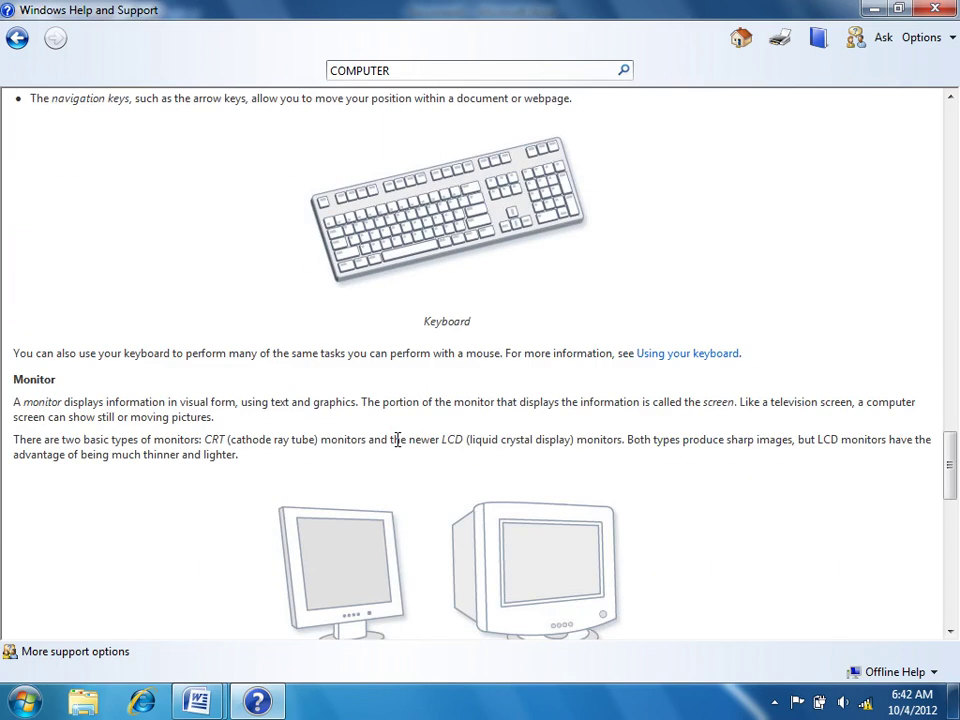
scroll(397, 440, down, 4)
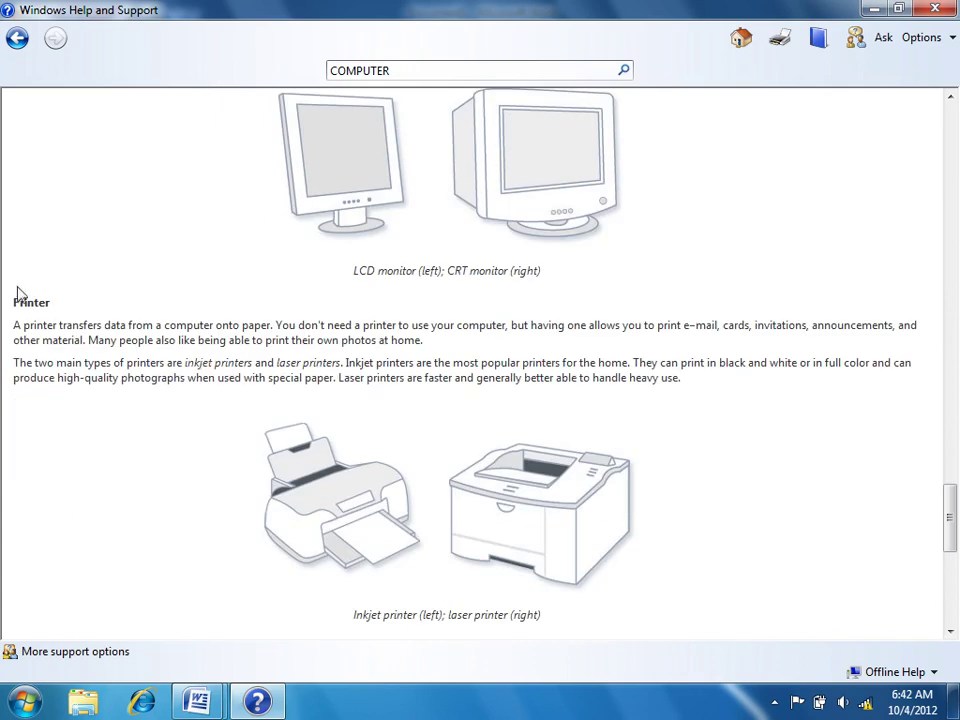
scroll(17, 317, up, 4)
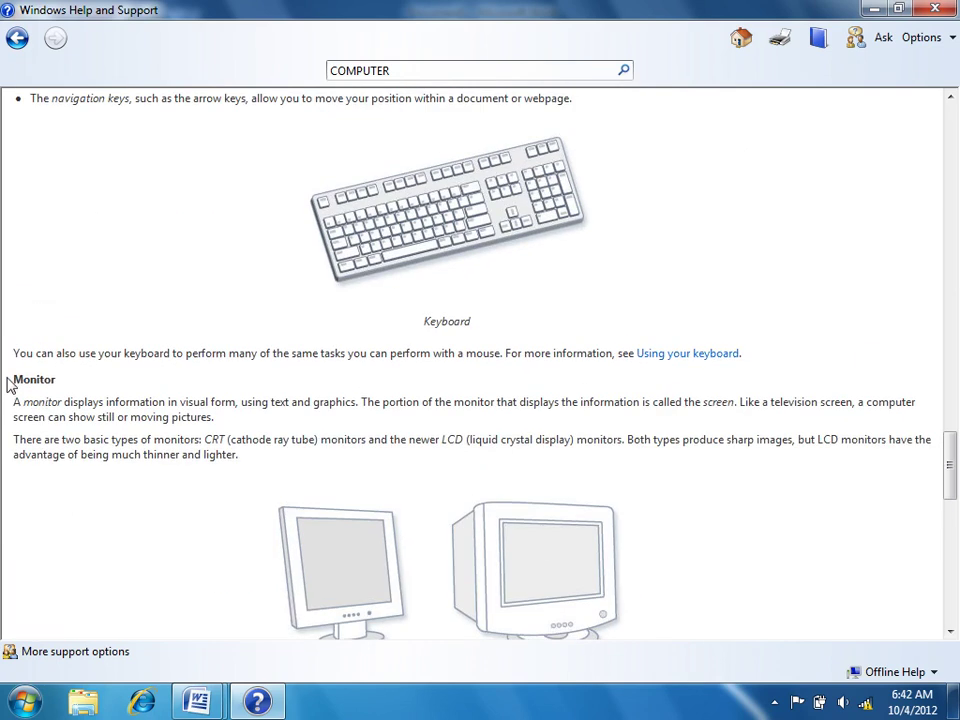
- Select the Monitor section in Help and paste it into Document1 below the computers text
drag(15, 379, 501, 568)
key(ctrl+c)
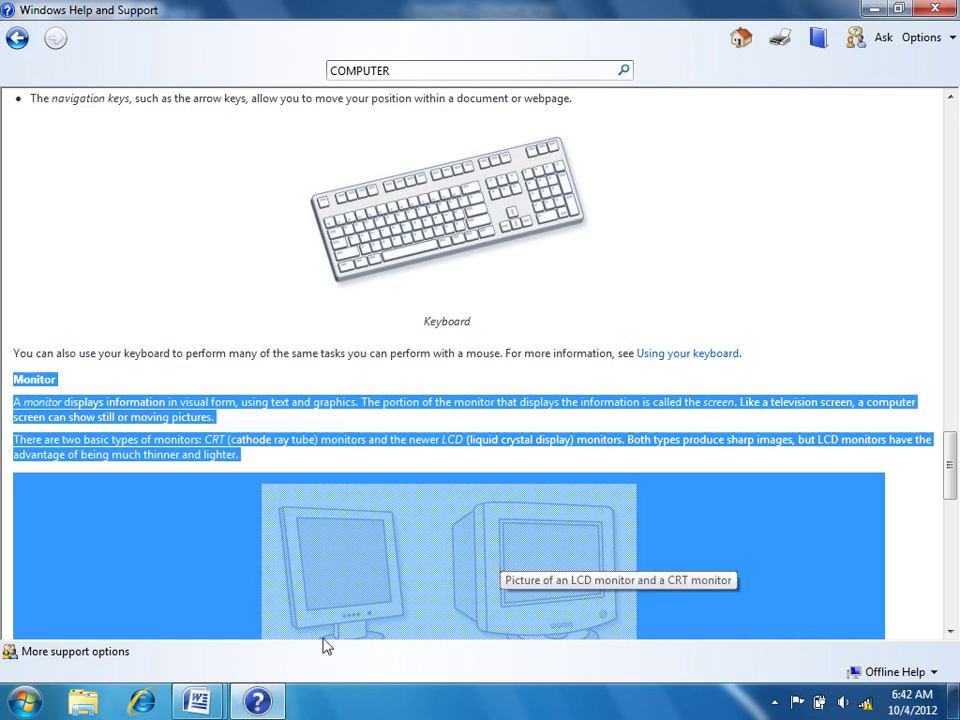
click(197, 701)
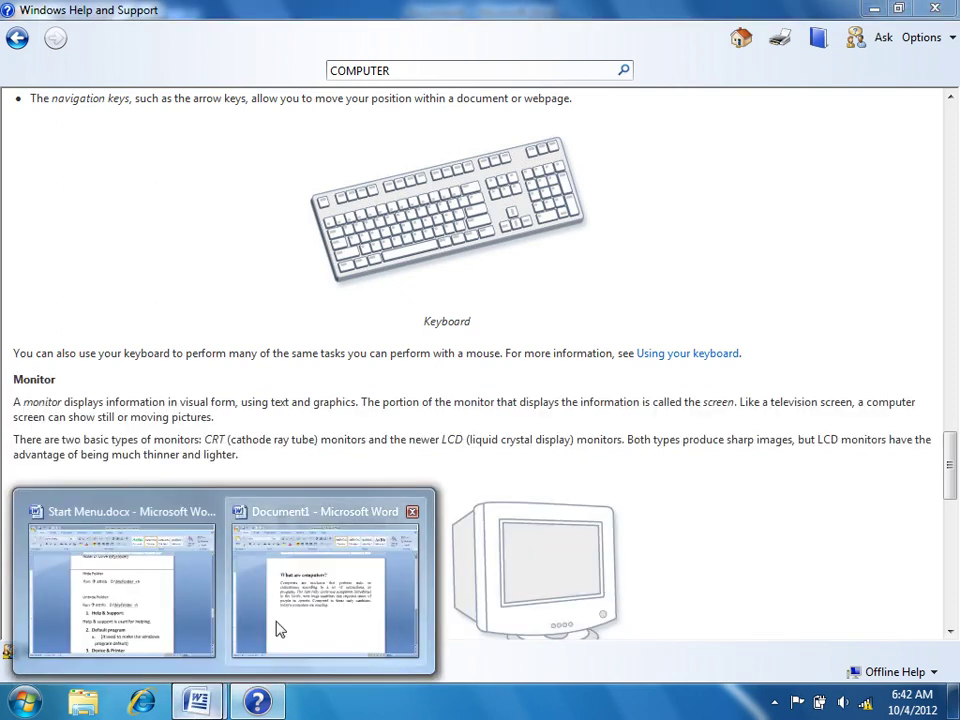
click(278, 628)
key(ctrl+v)
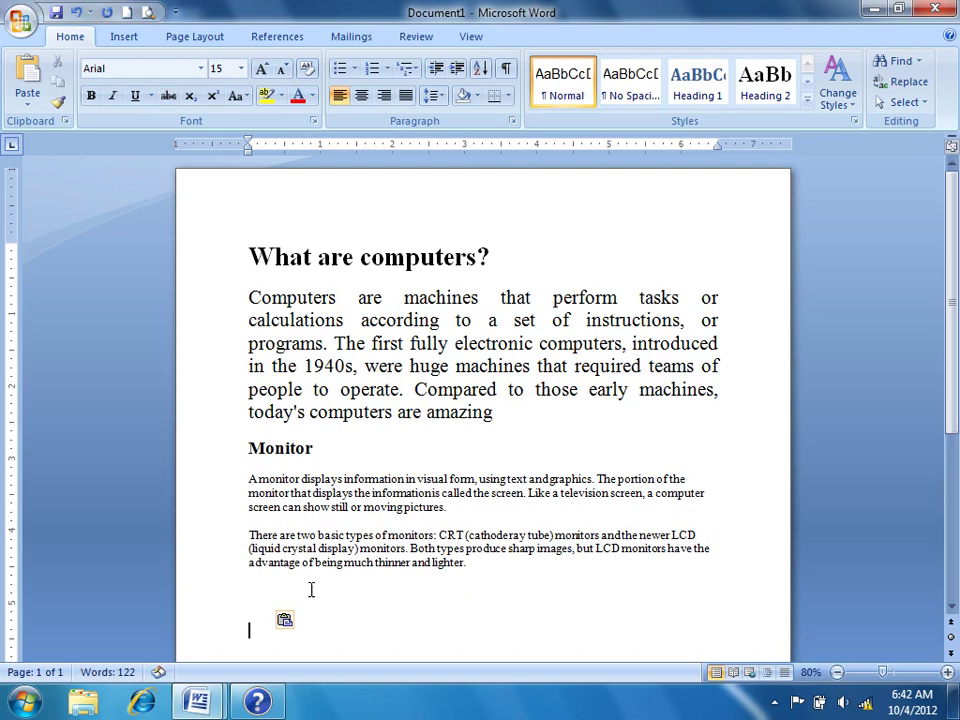
scroll(349, 595, down, 4)
scroll(349, 596, up, 2)
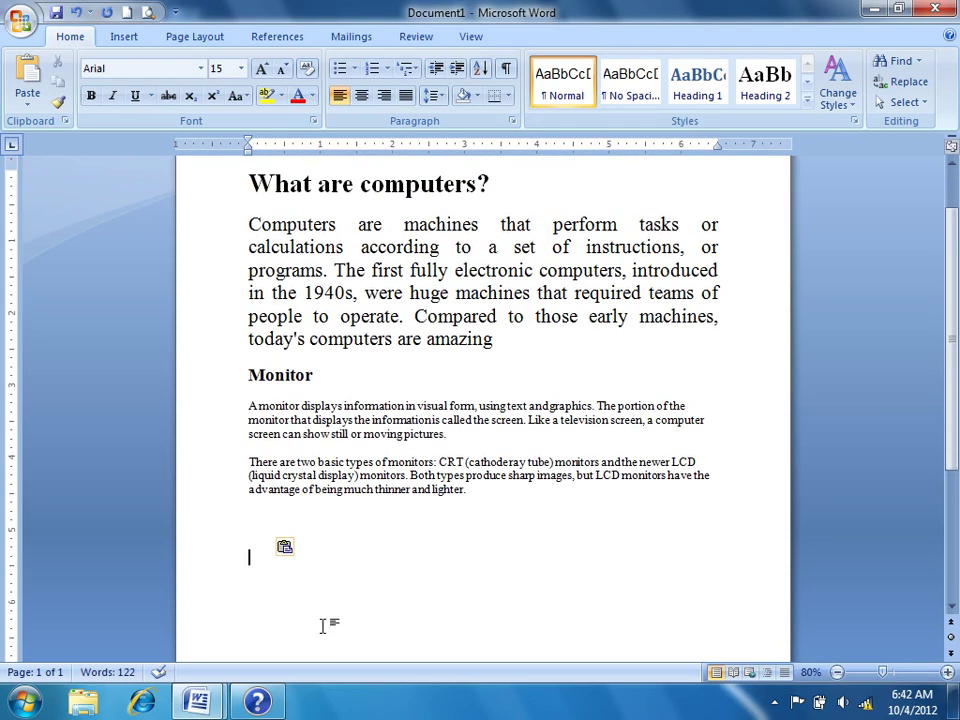
- Clear the Help page selection, read through 'Parts of a computer', and go back to the results
click(258, 702)
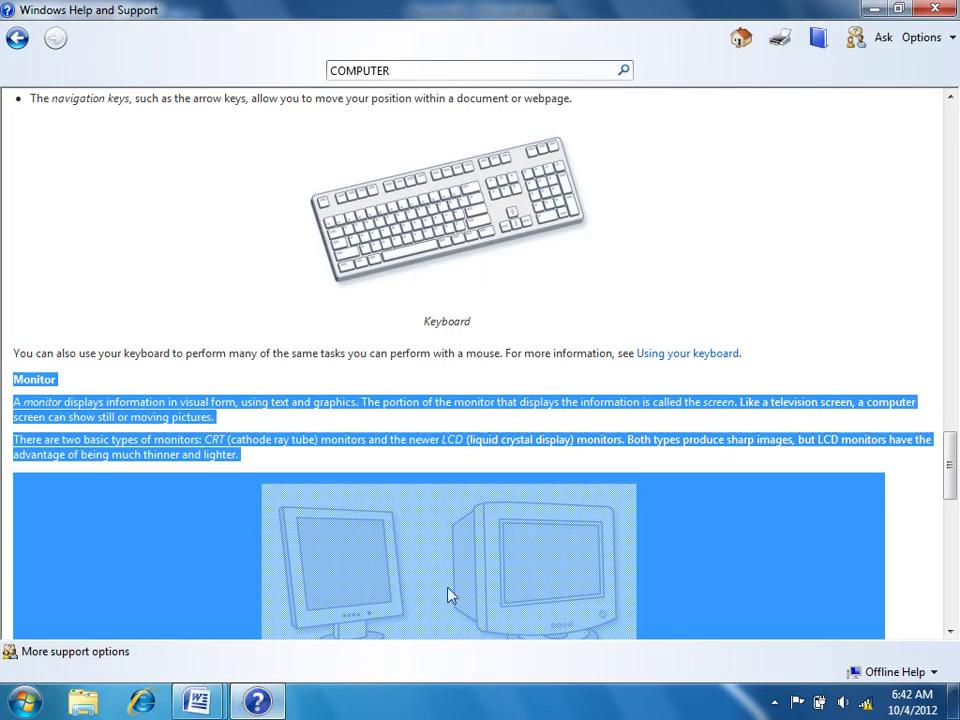
click(610, 573)
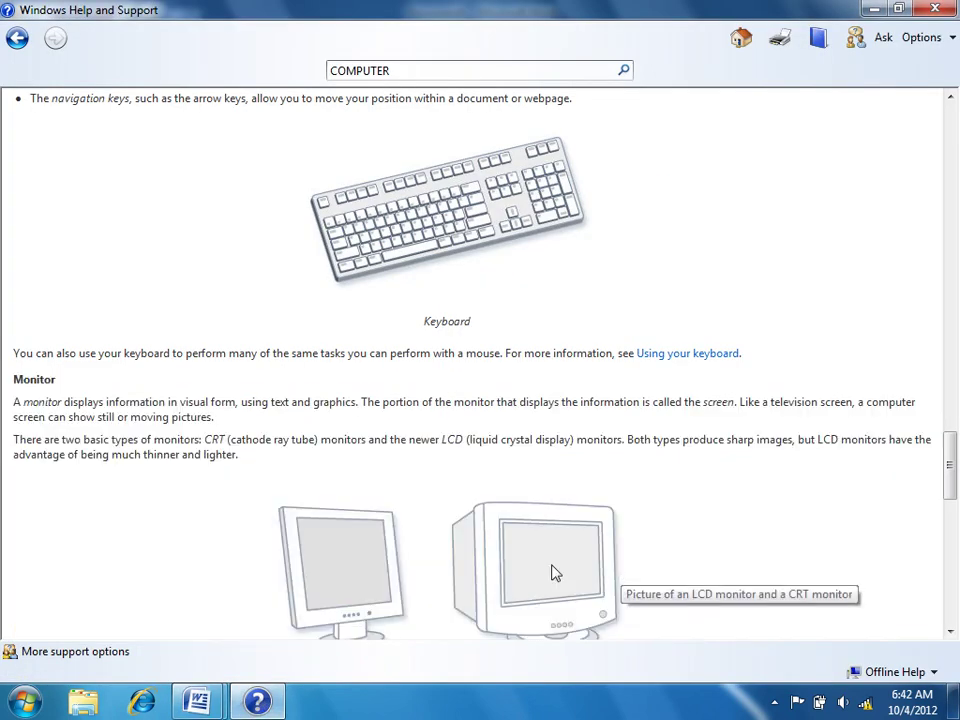
right_click(340, 562)
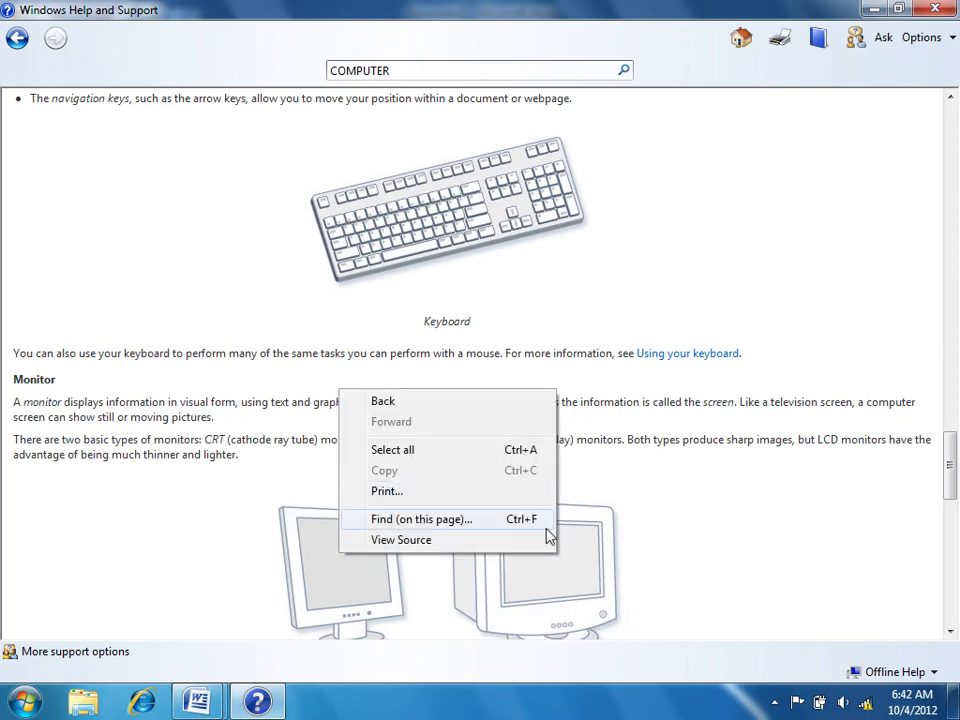
click(626, 566)
scroll(650, 548, down, 2)
scroll(650, 548, down, 5)
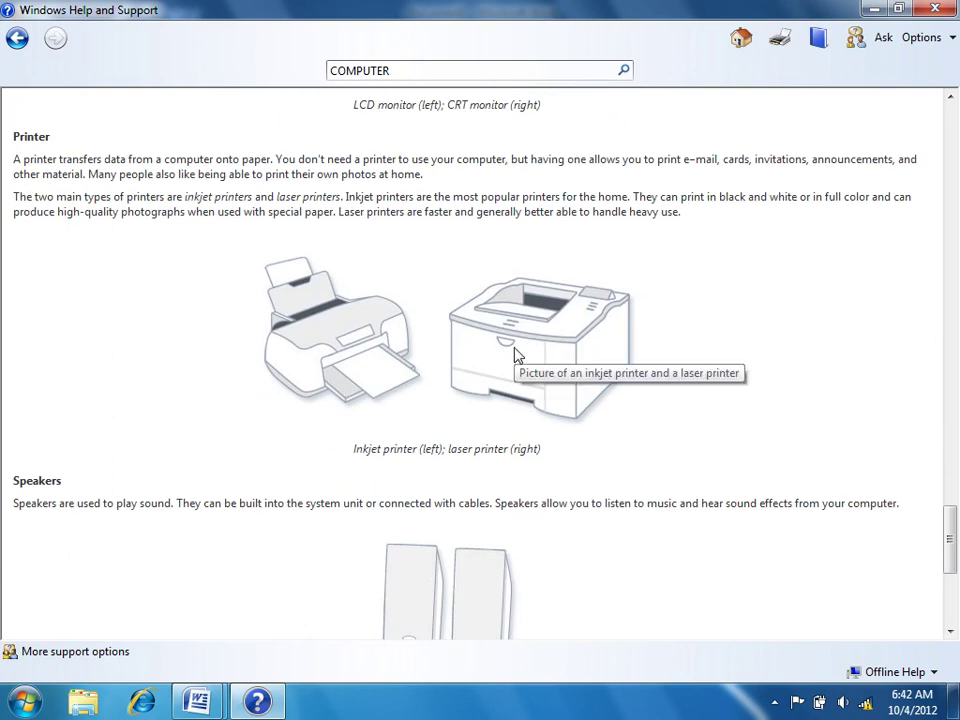
scroll(282, 334, down, 3)
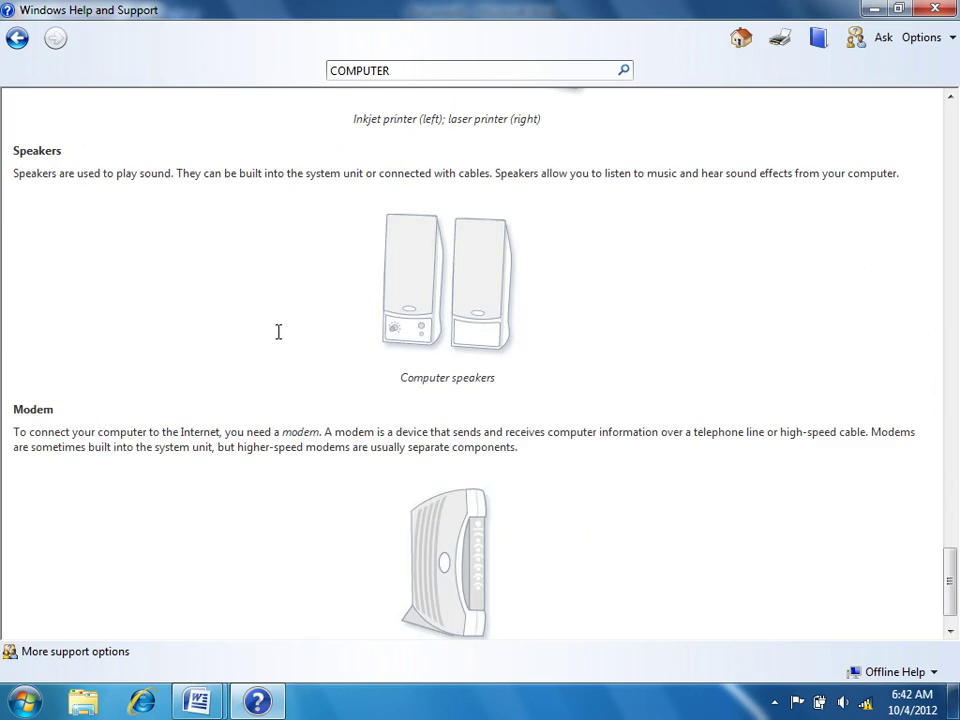
scroll(279, 335, down, 1)
scroll(275, 330, up, 20)
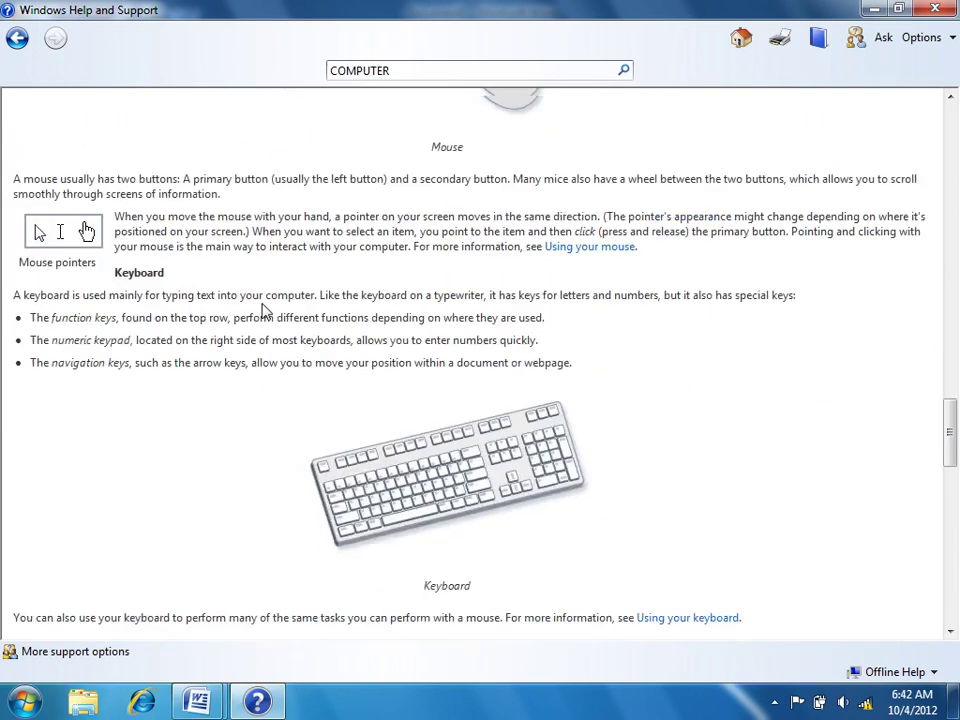
scroll(263, 300, up, 6)
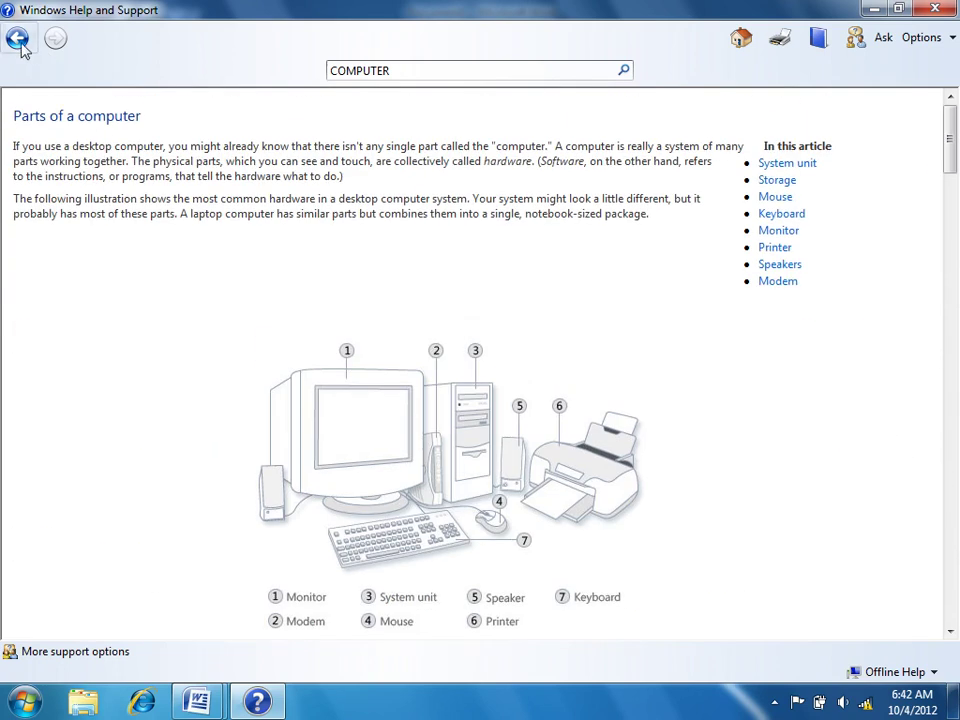
click(17, 38)
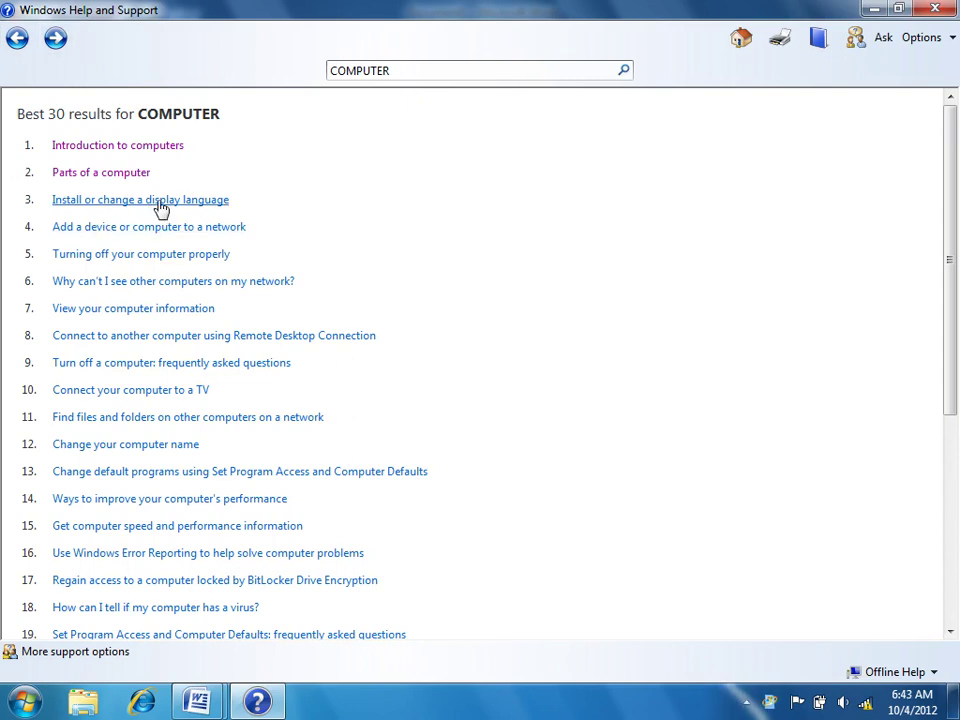
- Open Control Panel from the Start menu and move focus to Region and Language
click(24, 702)
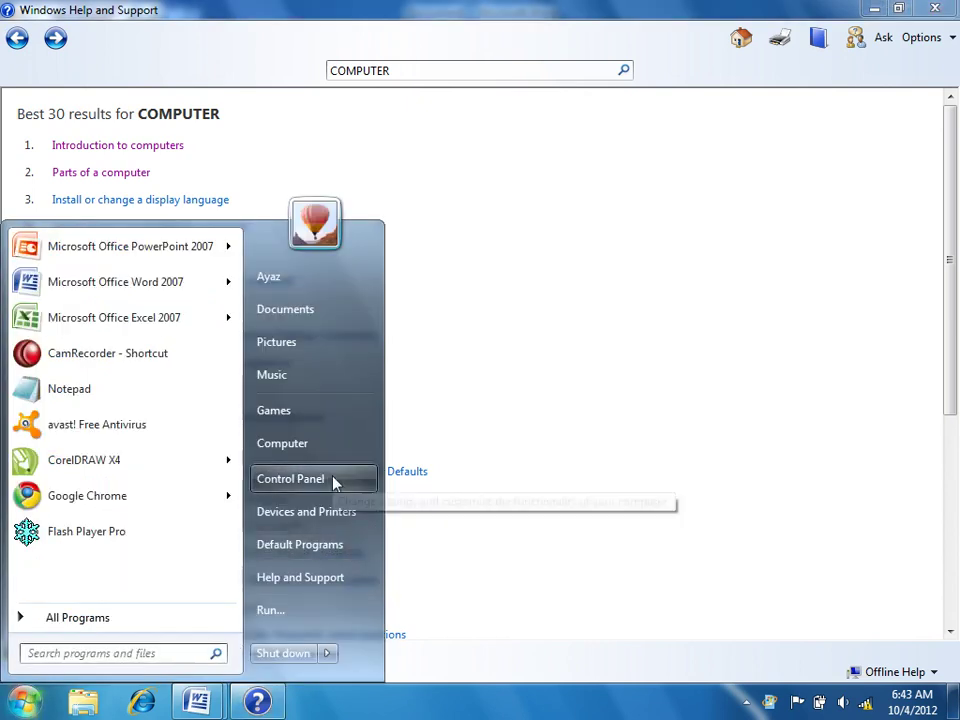
click(335, 481)
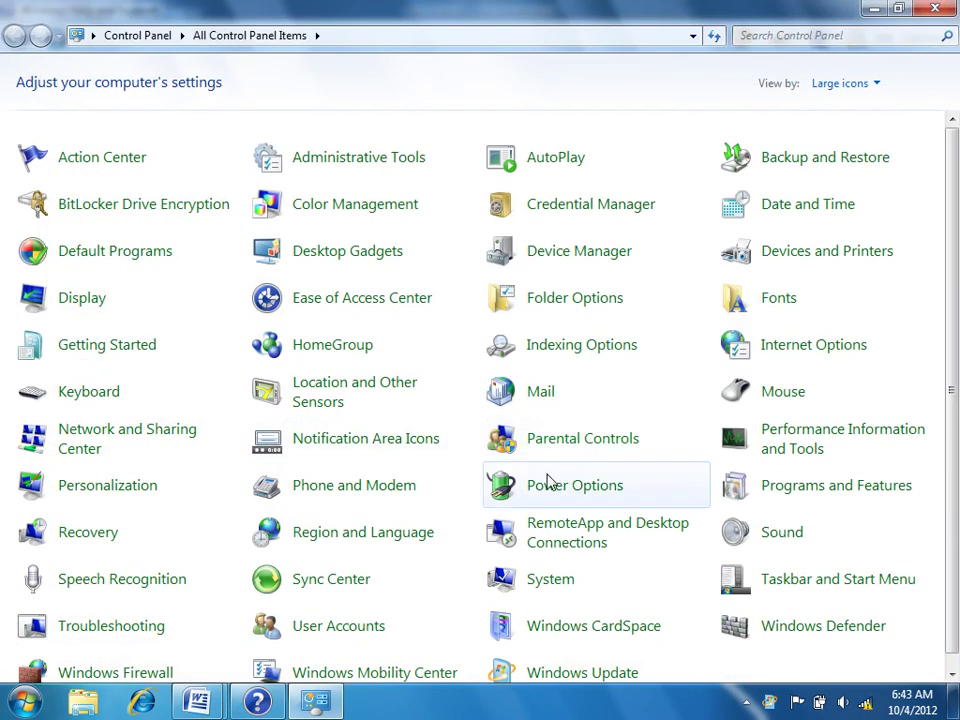
scroll(548, 482, down, 1)
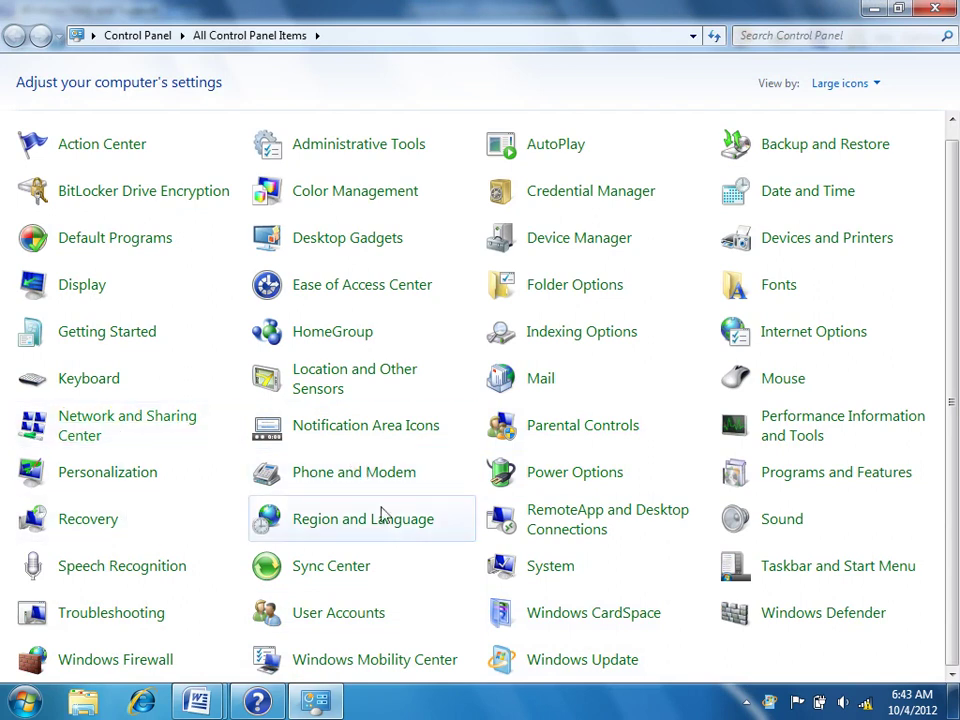
key(Down)
key(Right)
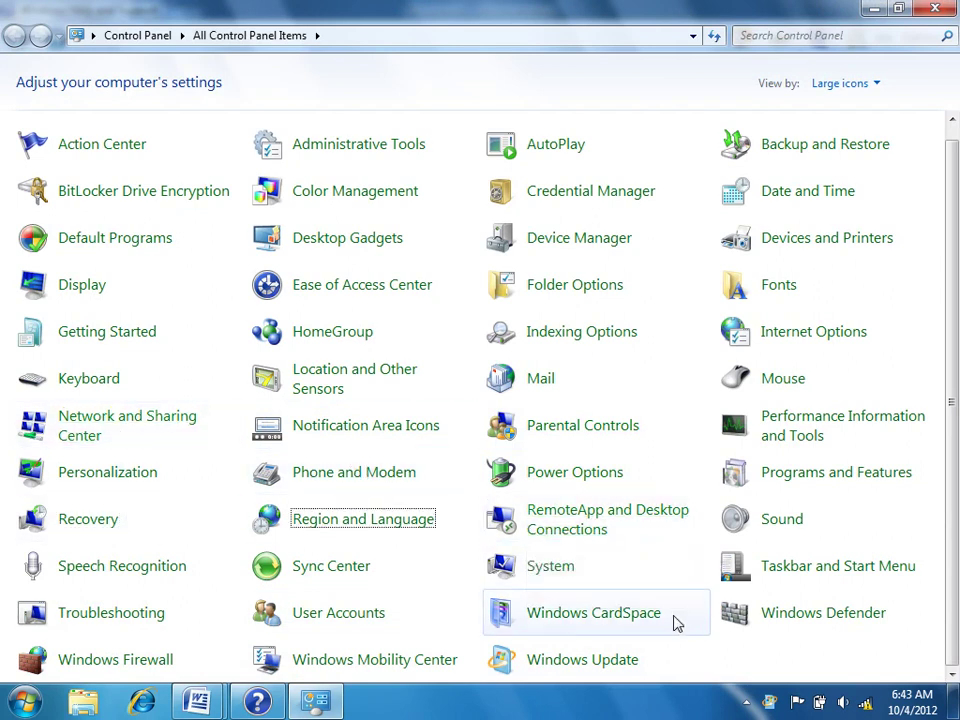
- Open Region and Language's Change keyboards settings, then close them and Control Panel
click(370, 523)
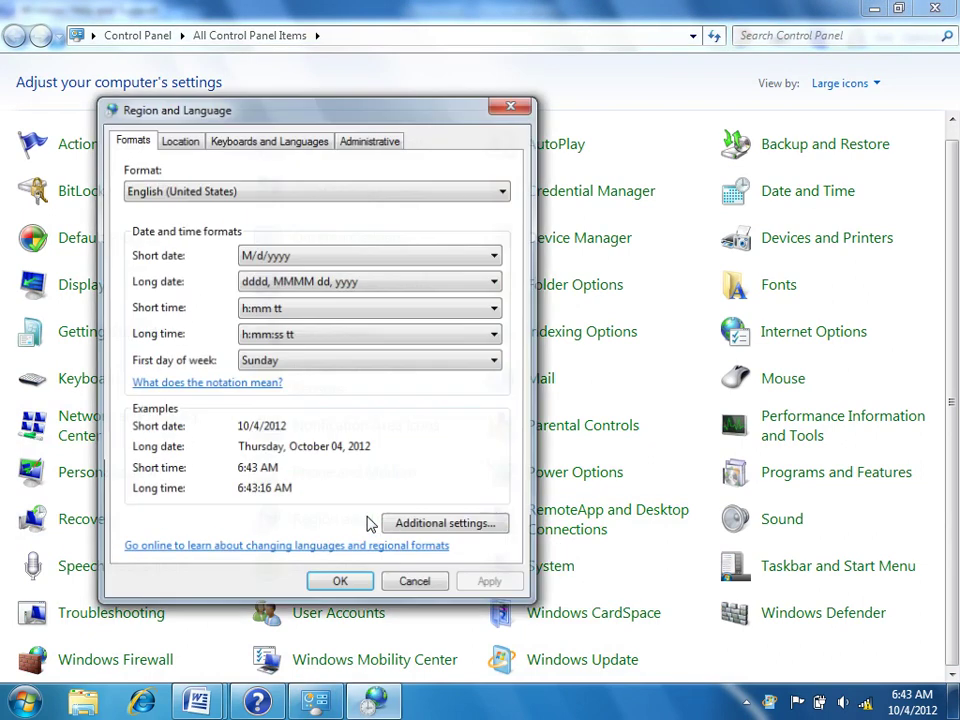
click(252, 146)
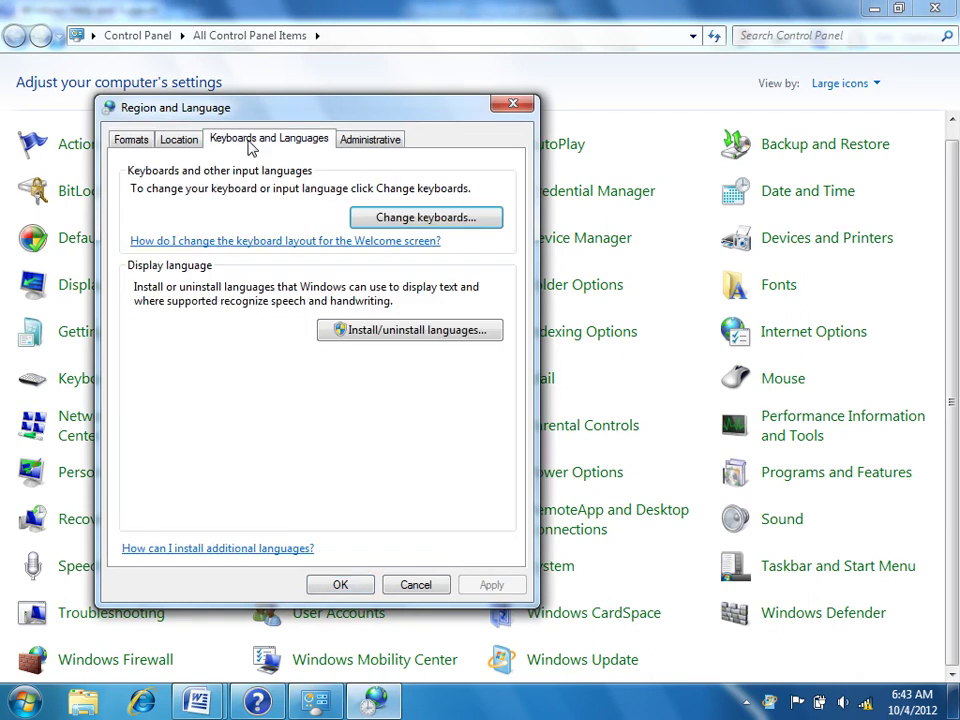
click(422, 222)
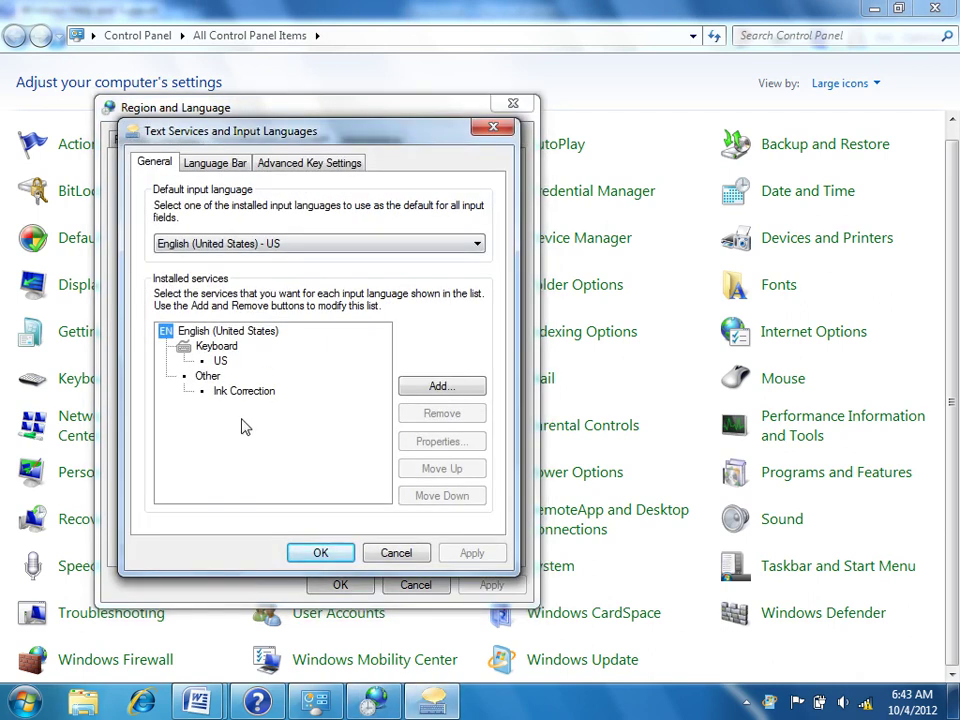
key(Escape)
key(Escape)
key(alt+F4)
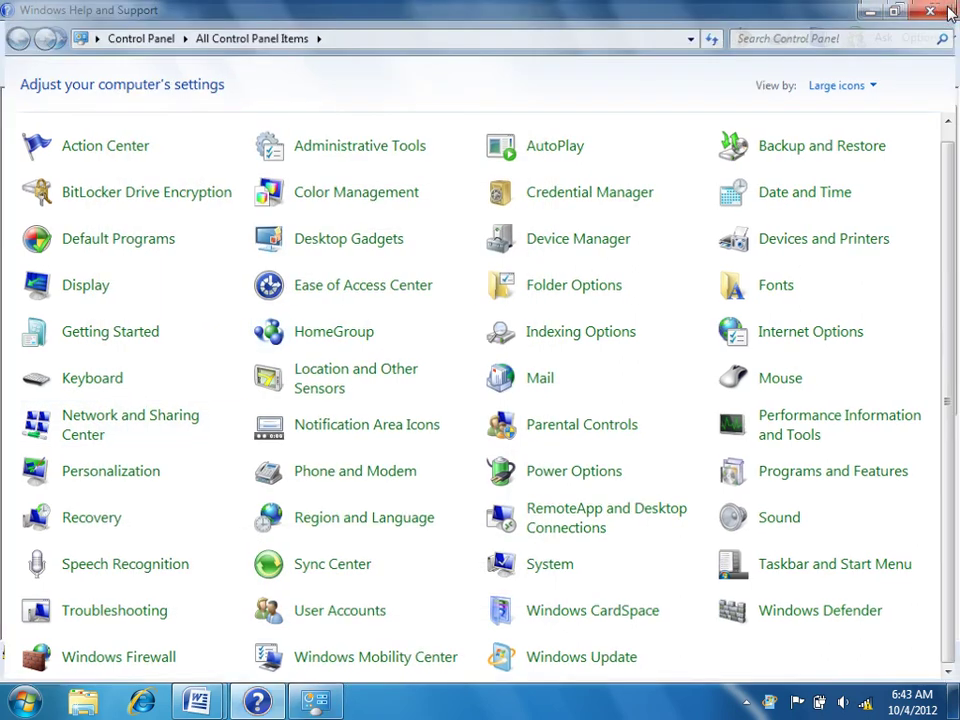
click(100, 201)
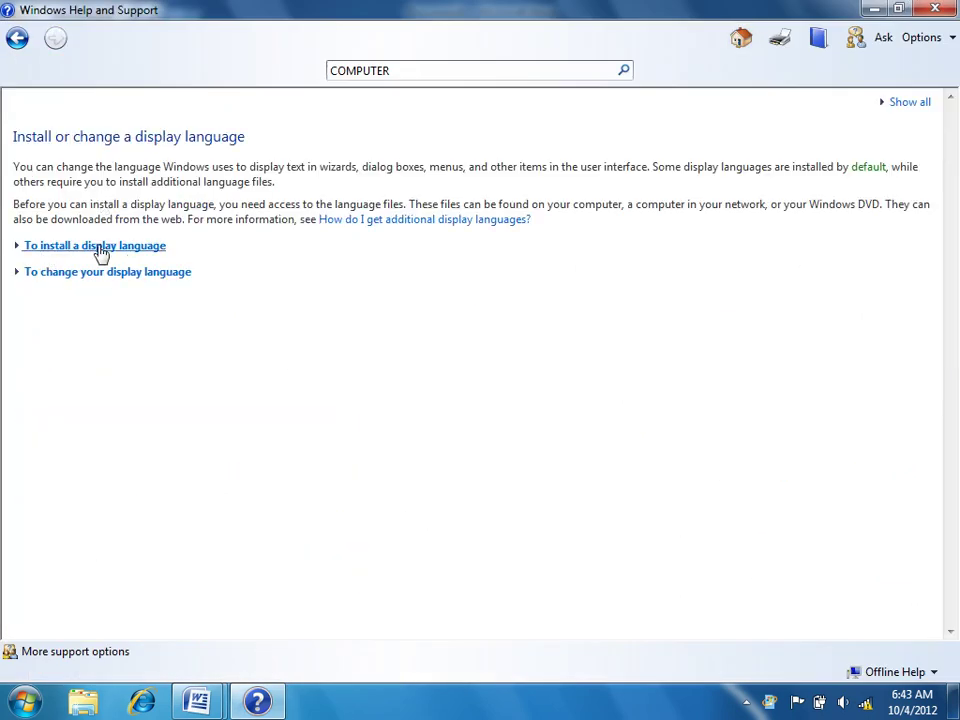
click(108, 248)
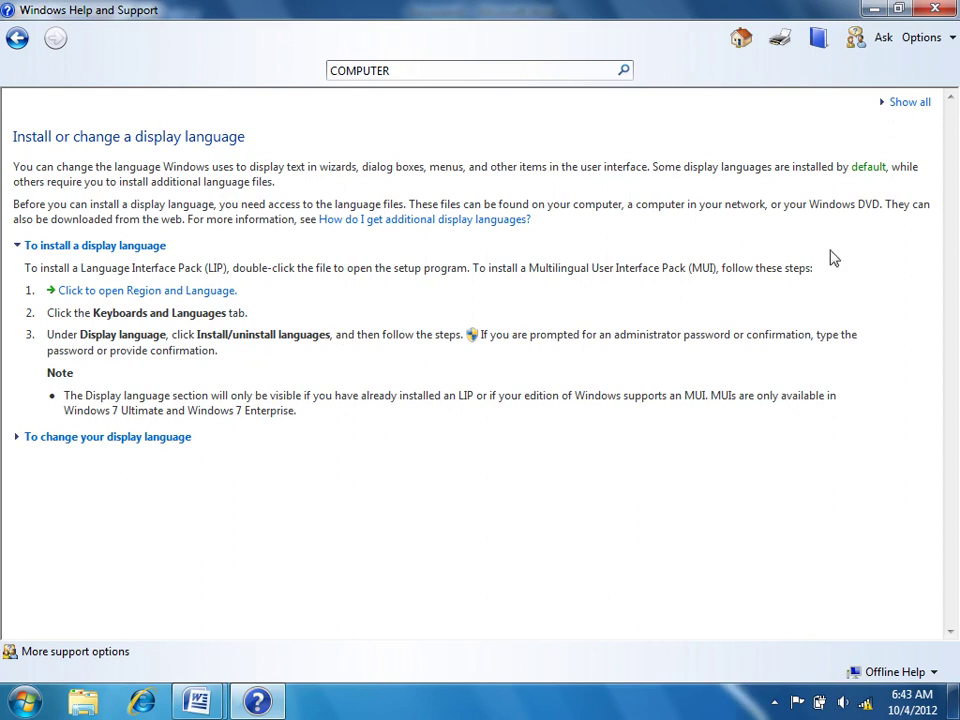
click(17, 37)
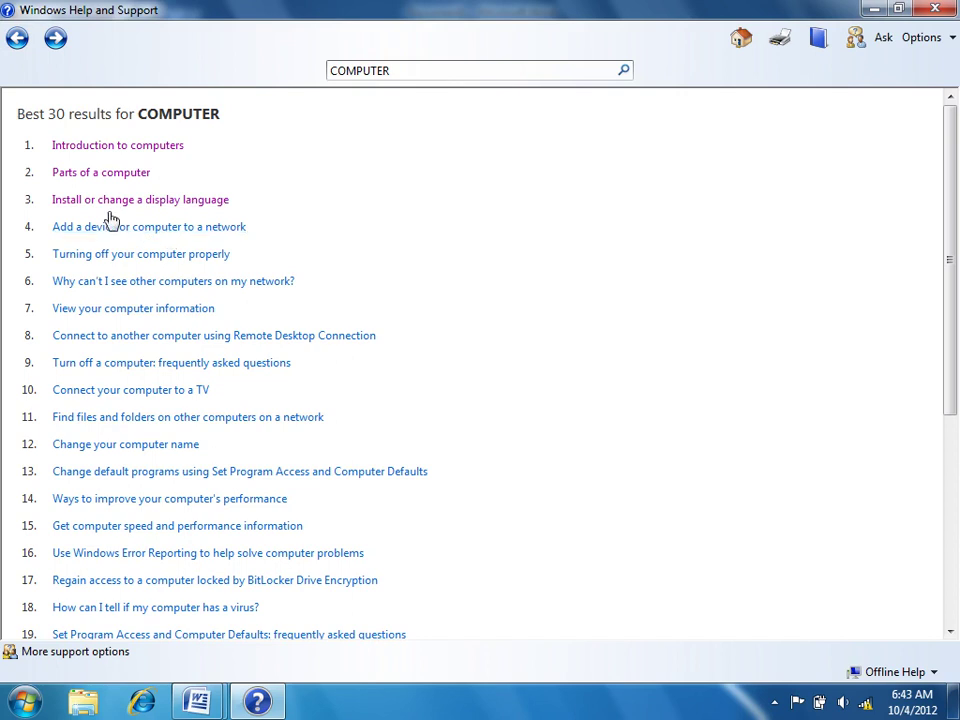
- Search Help for RAM and open the Memory and RAM topic
click(17, 37)
drag(437, 71, 302, 70)
text(RAM)
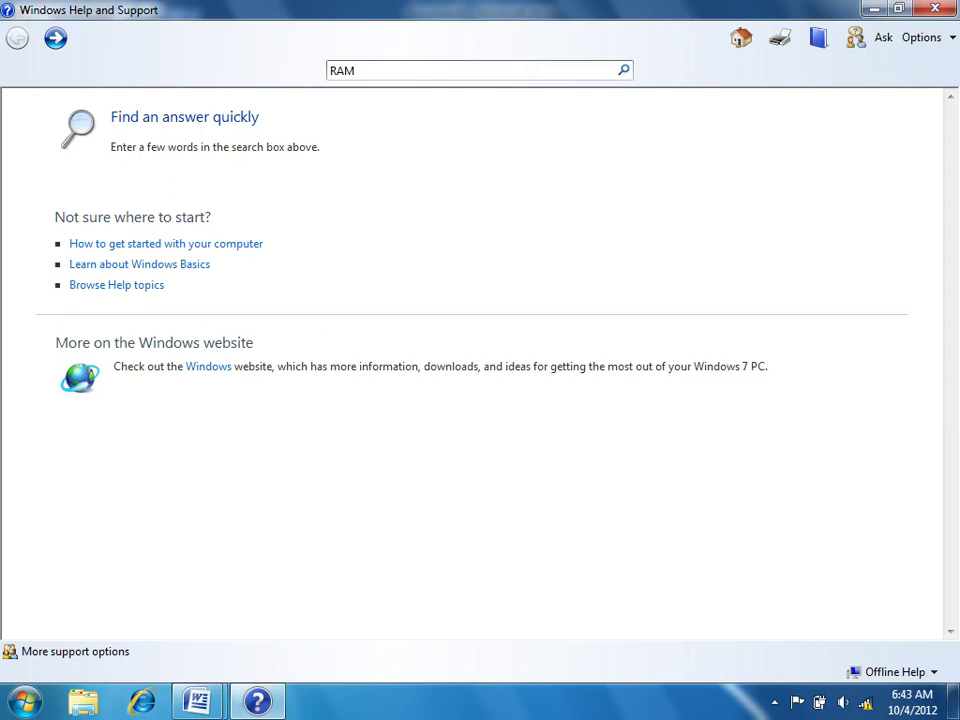
key(Return)
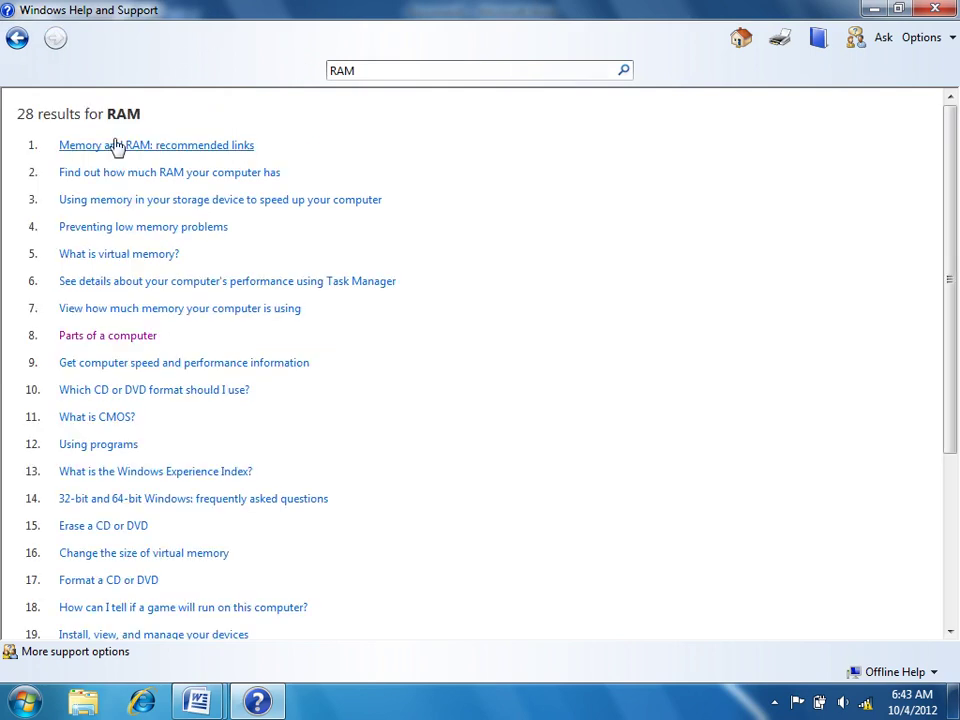
click(116, 146)
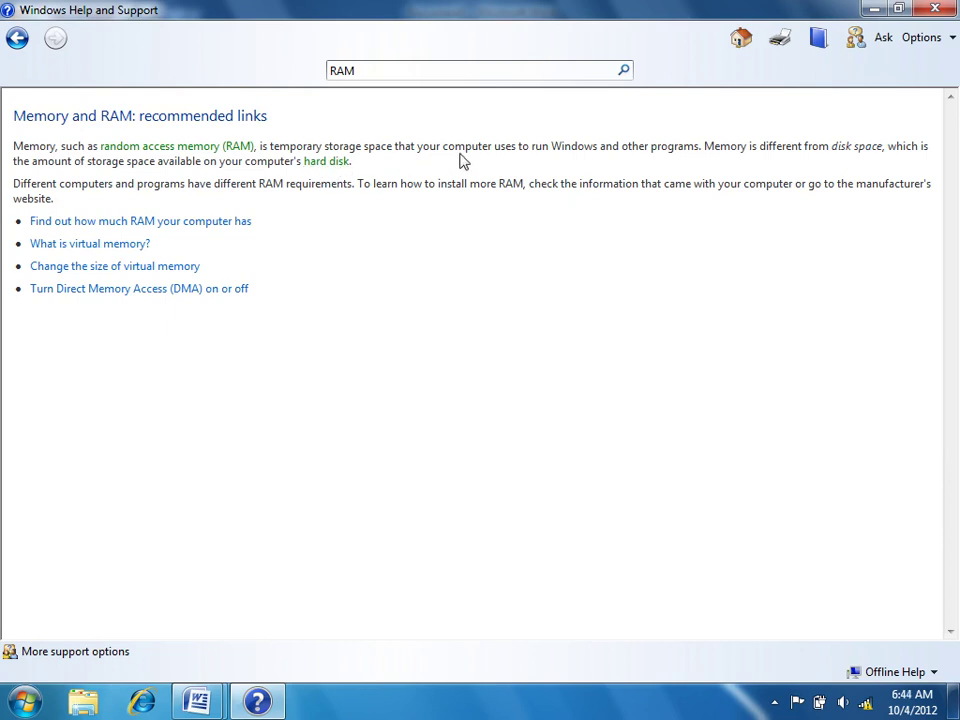
- Search for HARDDISK and open the Formatting disks and drives FAQ
click(401, 69)
text(HARDDISK)
key(Return)
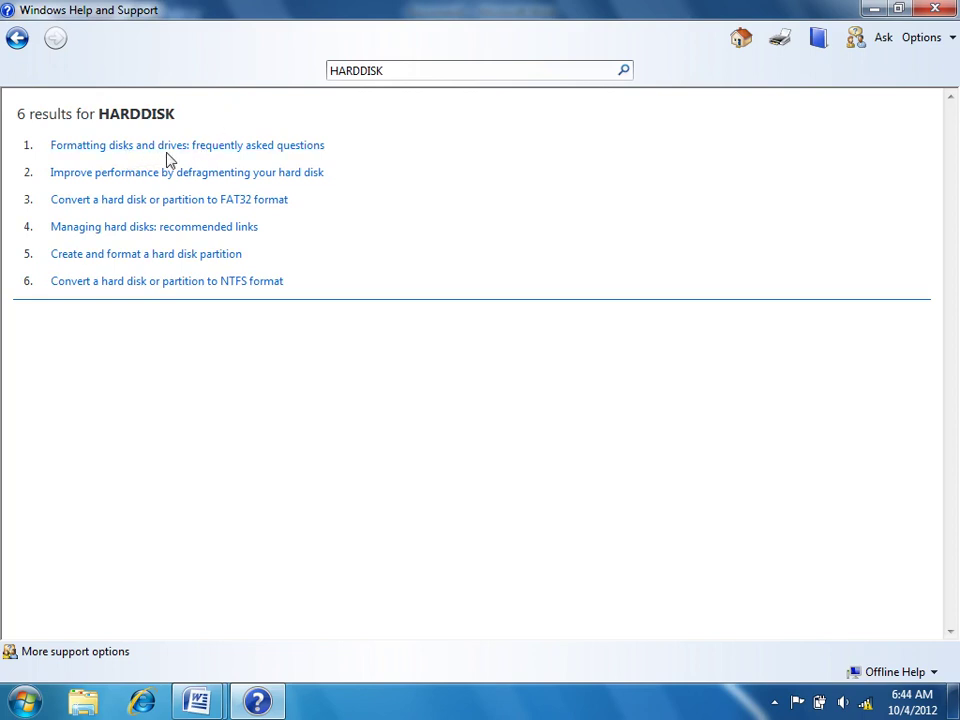
click(220, 152)
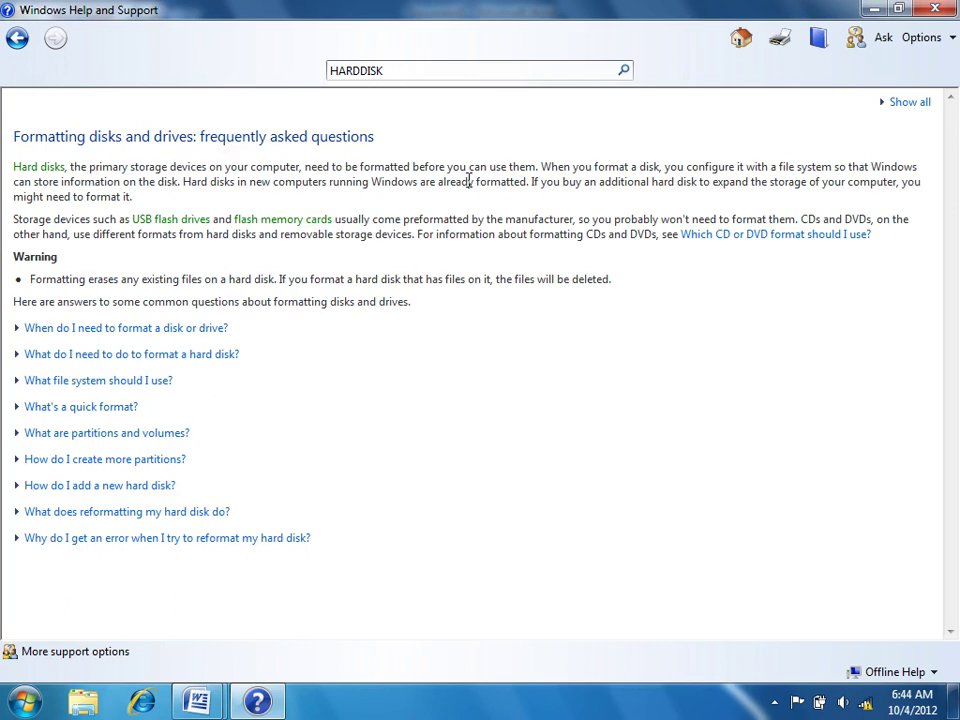
- Replace the search text with PROCESSOR and run the search
click(400, 72)
text(PROCESSOR)
key(Return)
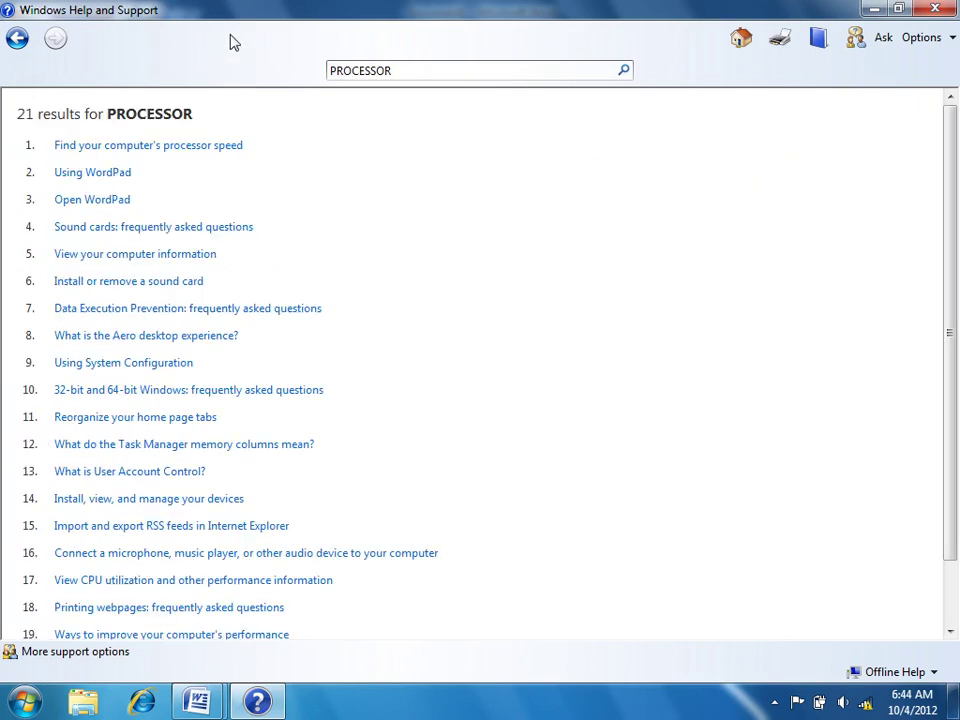
- Read the 'Find your computer's processor speed' article, then return to the PROCESSOR results
click(184, 147)
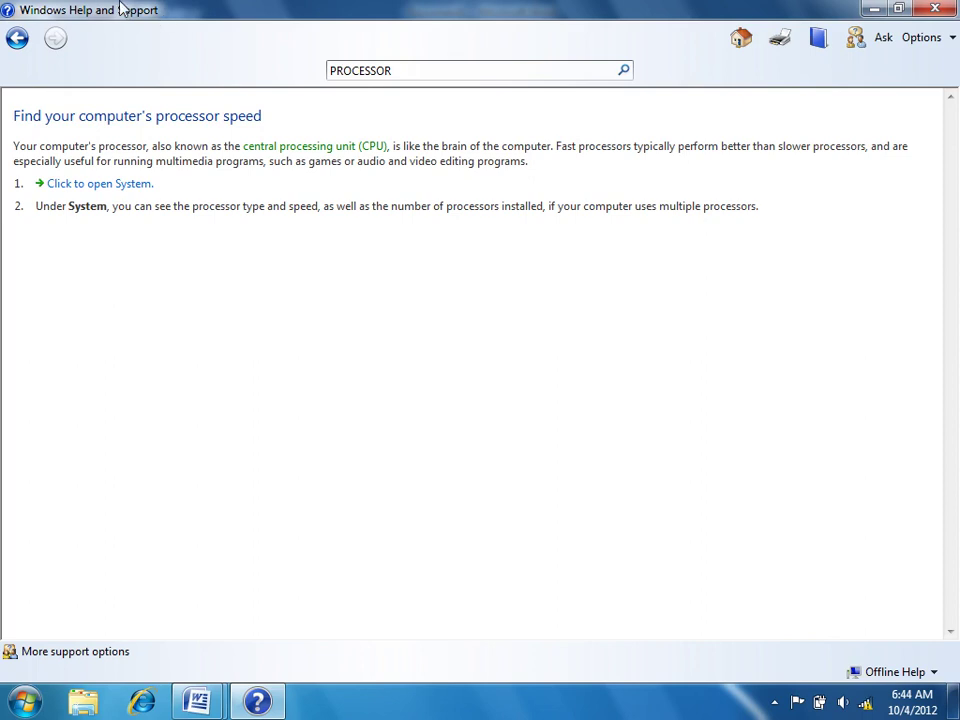
click(18, 38)
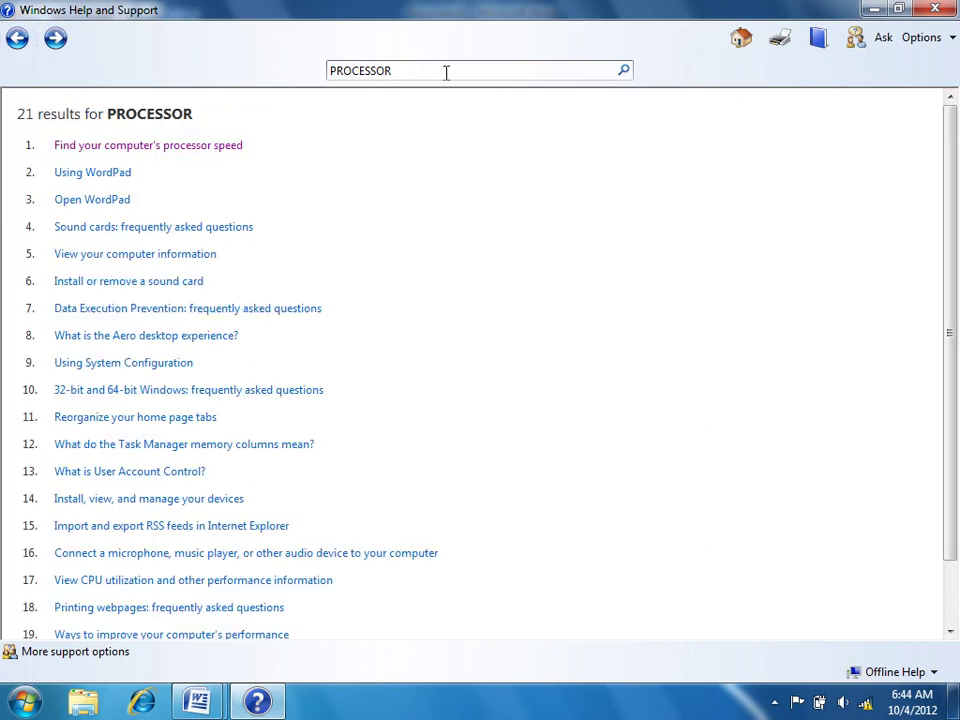
click(890, 672)
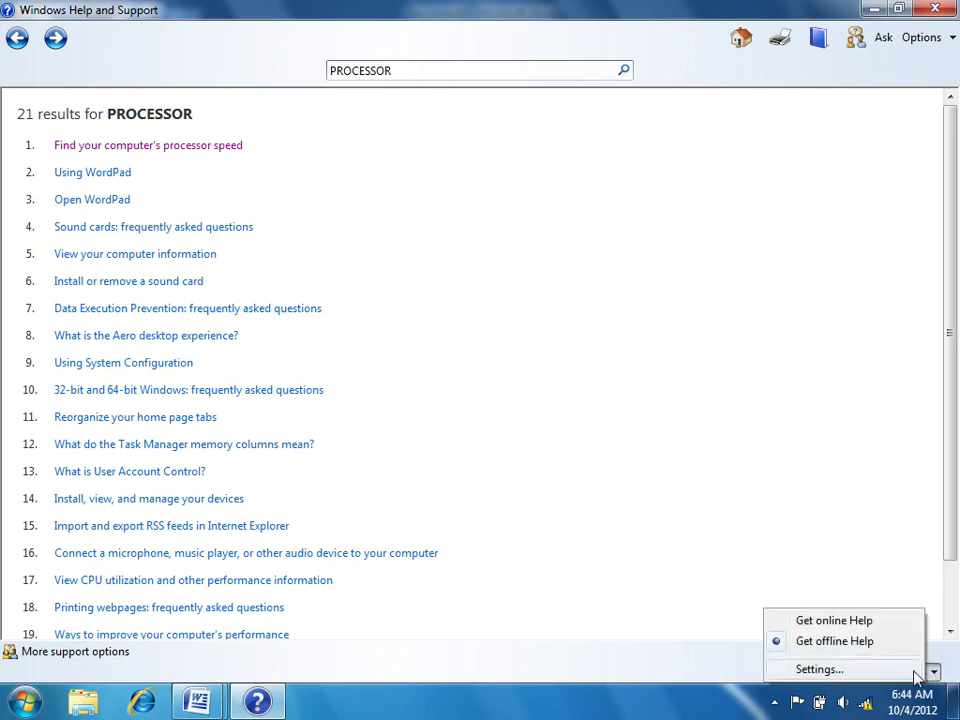
click(806, 624)
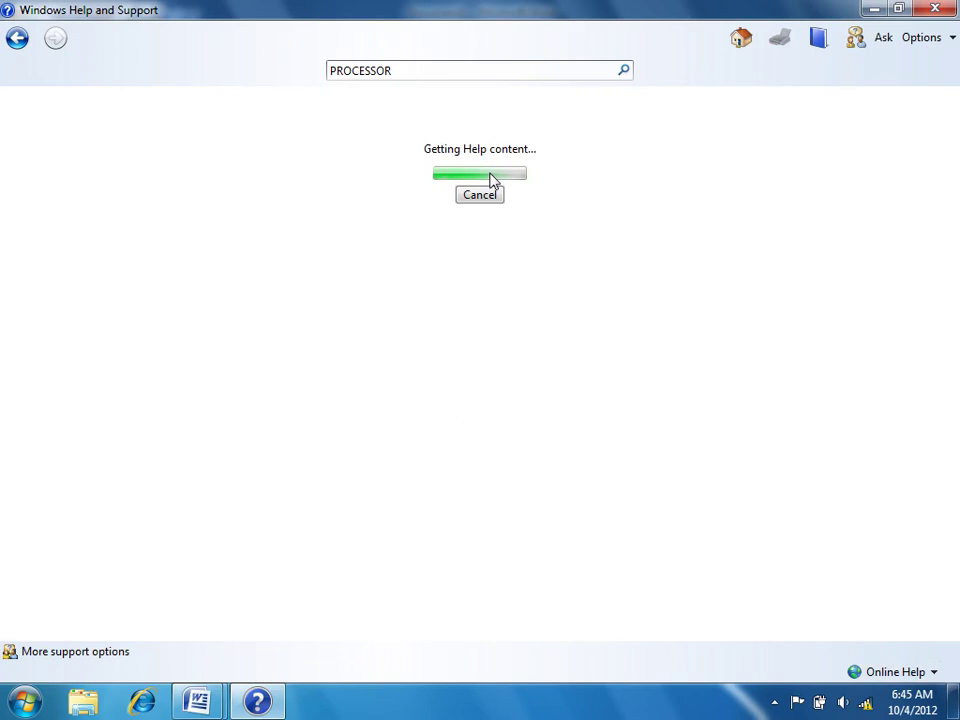
click(932, 678)
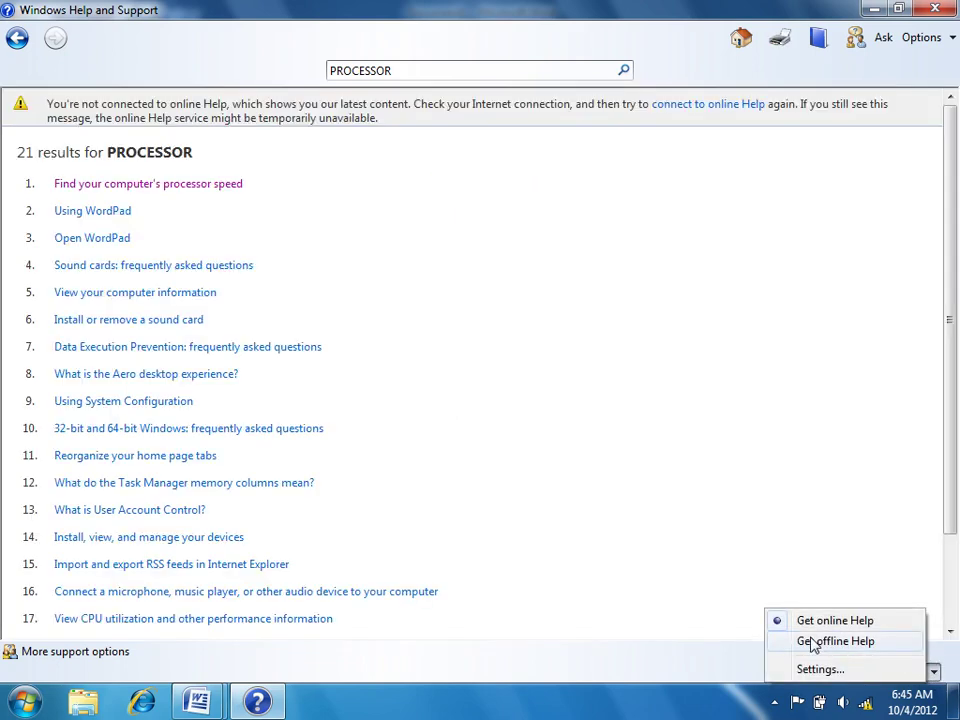
click(813, 645)
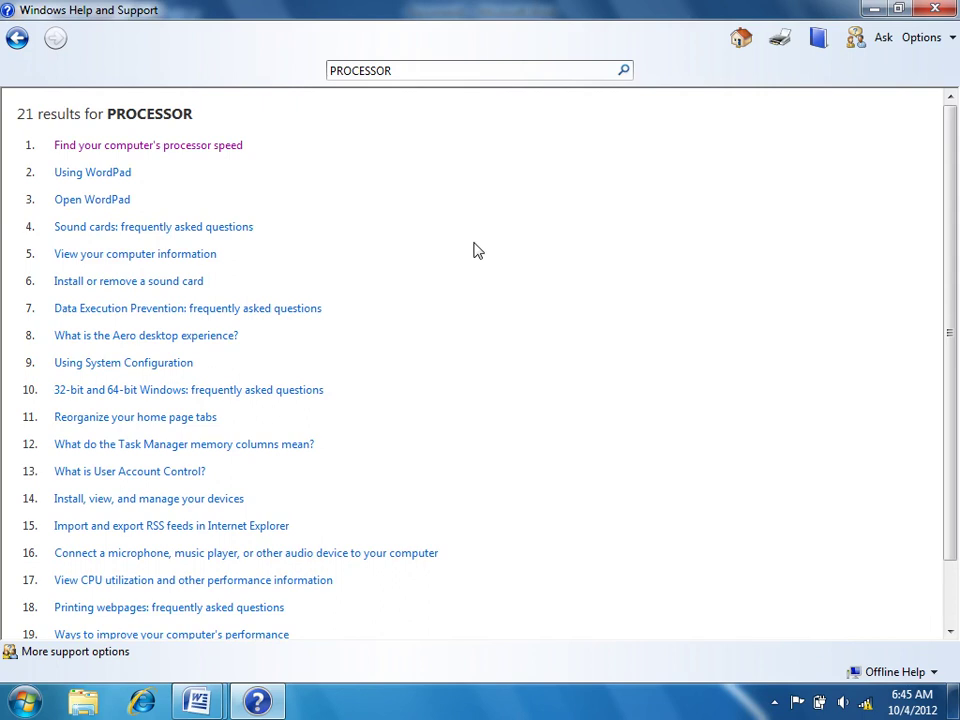
- Search Help for a person's name, getting 0 results, then clear the search box
click(17, 37)
drag(407, 71, 321, 60)
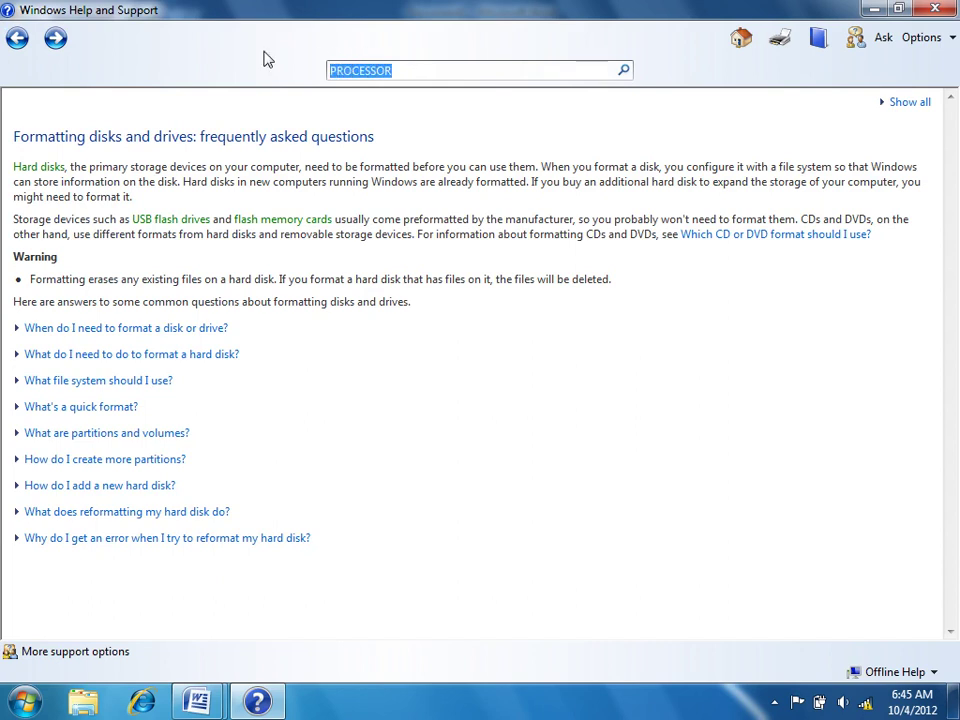
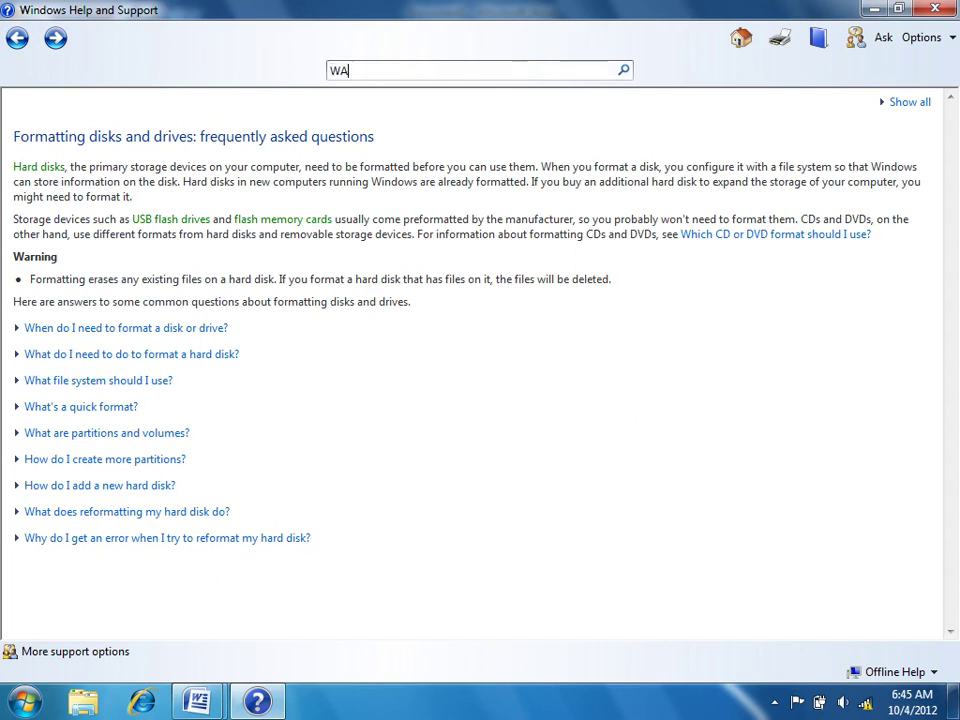
key(Return)
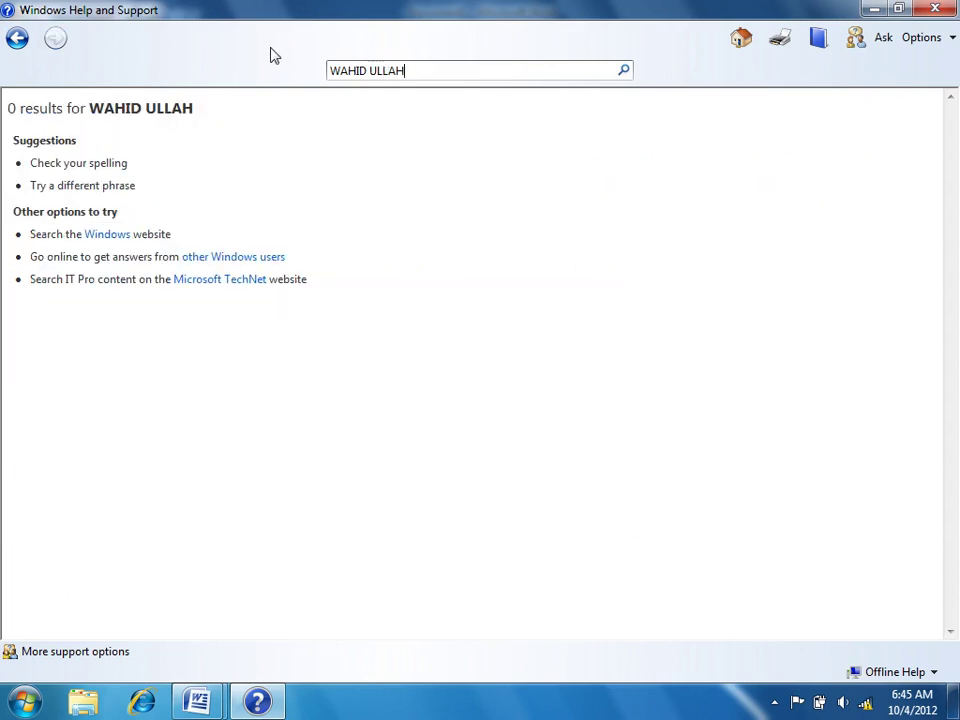
key(BackSpace)
key(BackSpace)
key(BackSpace)
key(BackSpace)
key(BackSpace)
key(BackSpace)
key(BackSpace)
key(BackSpace)
key(BackSpace)
key(BackSpace)
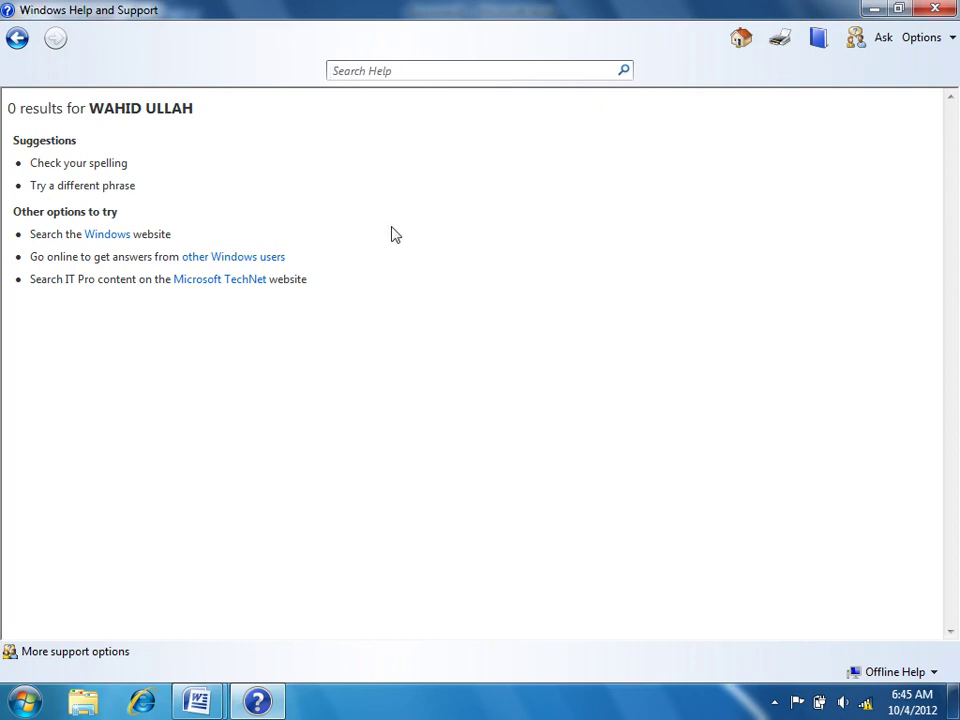
- In Document1, type a larger-font heading 'NAME OF COMMAND:' below the Monitor paragraphs
mouse_move(200, 708)
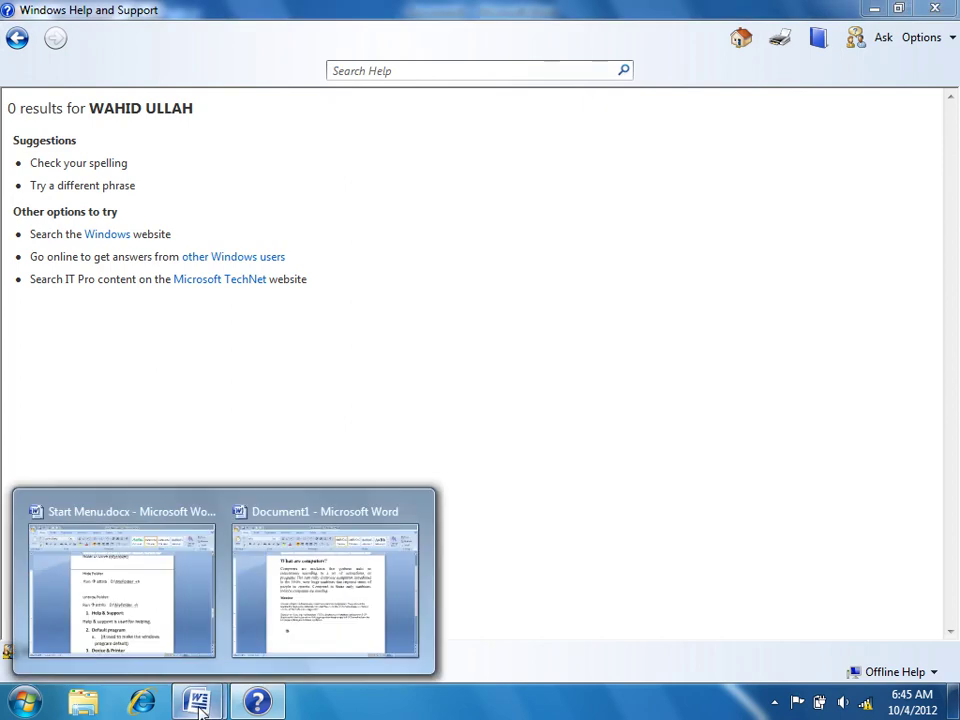
click(300, 614)
scroll(340, 560, down, 4)
key(ctrl+bracketright)
key(ctrl+bracketright)
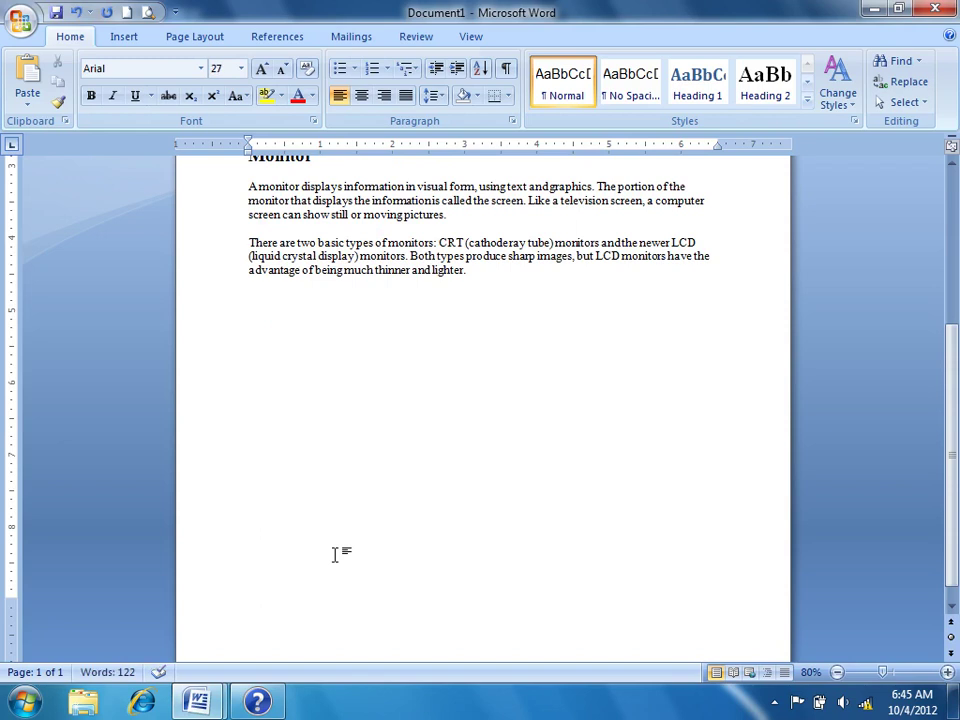
text(NAME OF COMMAND:)
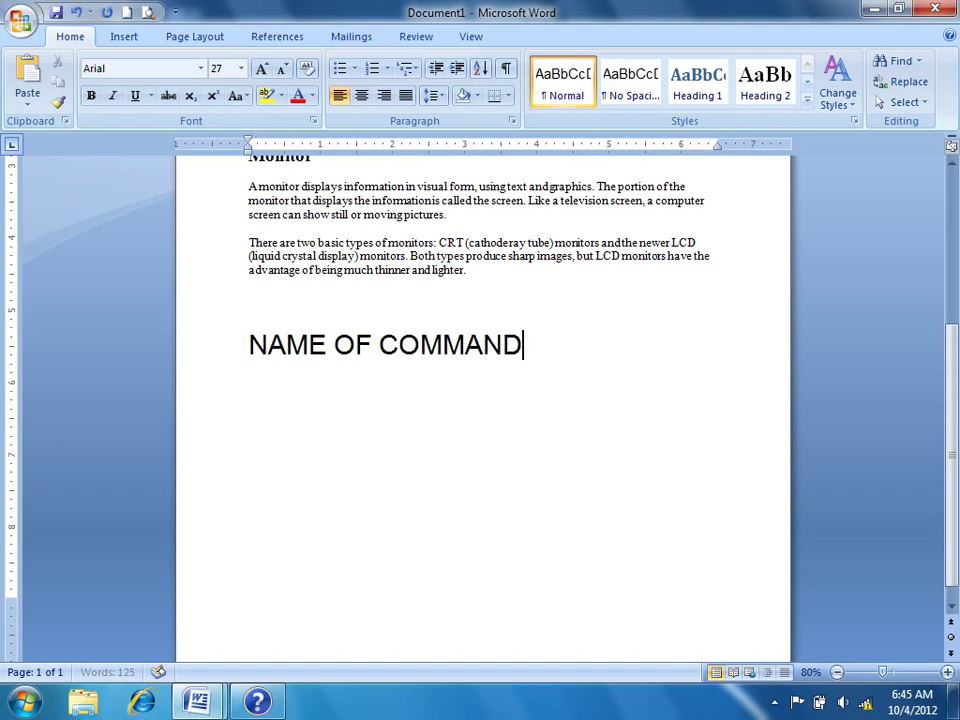
key(Return)
- Prefix the heading with '1.' so it becomes numbered list item 1
click(249, 344)
text(1,)
key(BackSpace)
text(.)
key(Right)
key(Right)
key(Right)
key(Right)
key(Right)
key(Right)
key(Right)
key(Right)
key(Right)
key(Right)
key(Right)
key(Right)
key(Right)
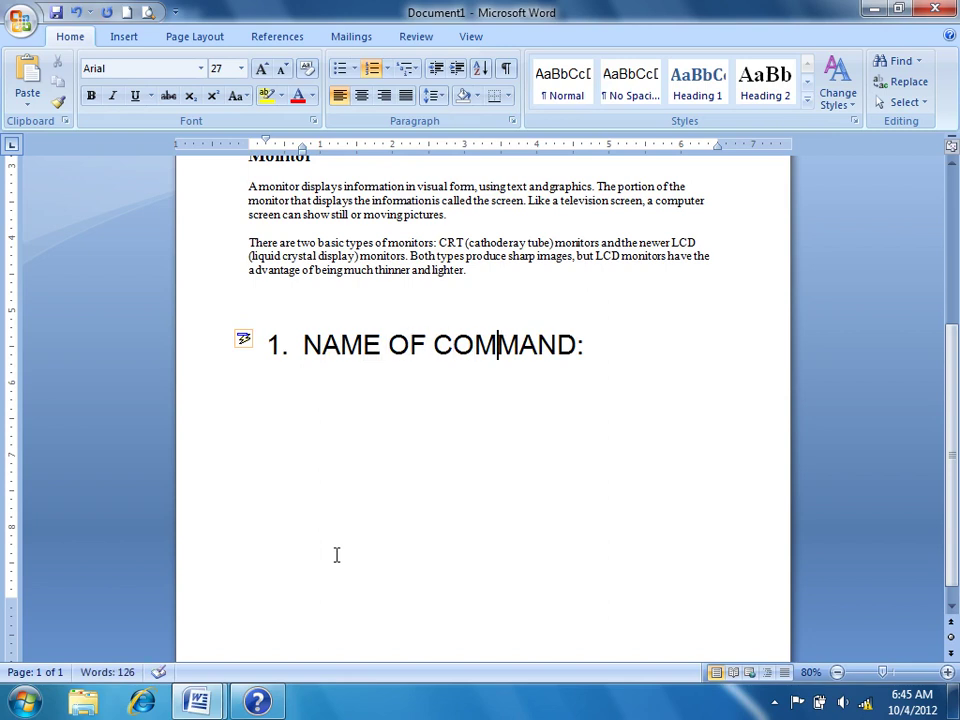
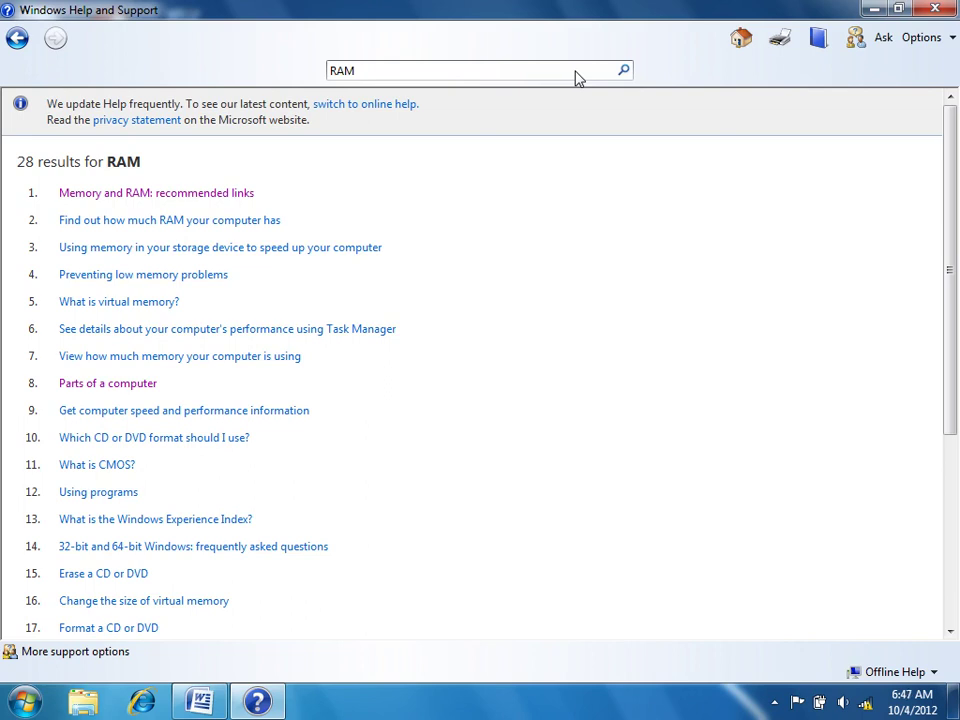
- Close the Windows Help and Support window showing the RAM search results
click(935, 9)
- Open Default Programs from the Start menu, then close it again
click(25, 703)
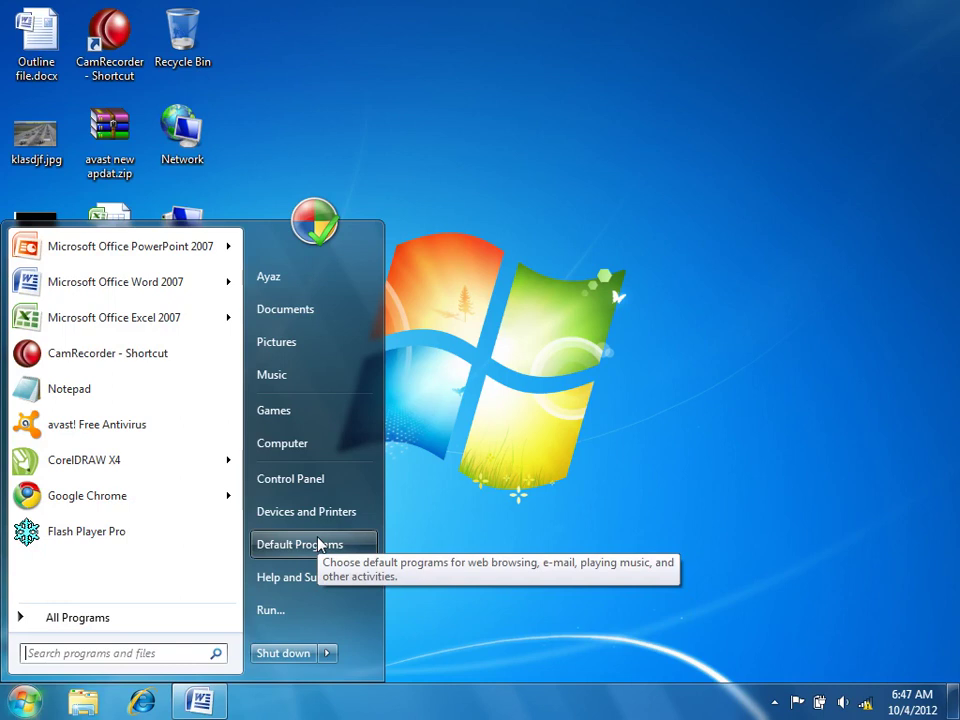
click(318, 545)
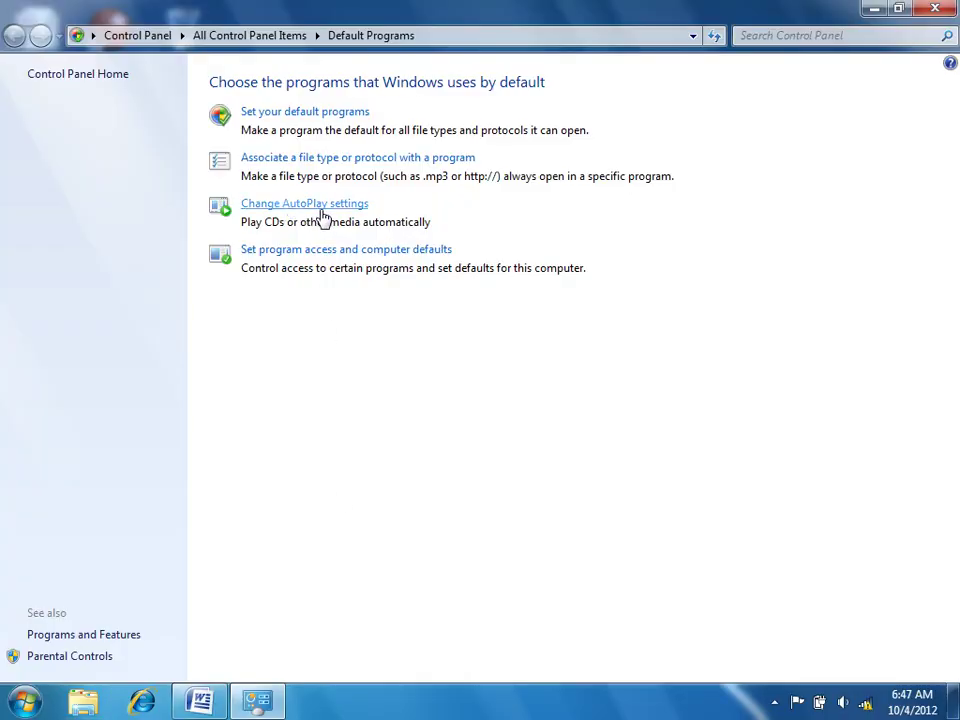
click(937, 9)
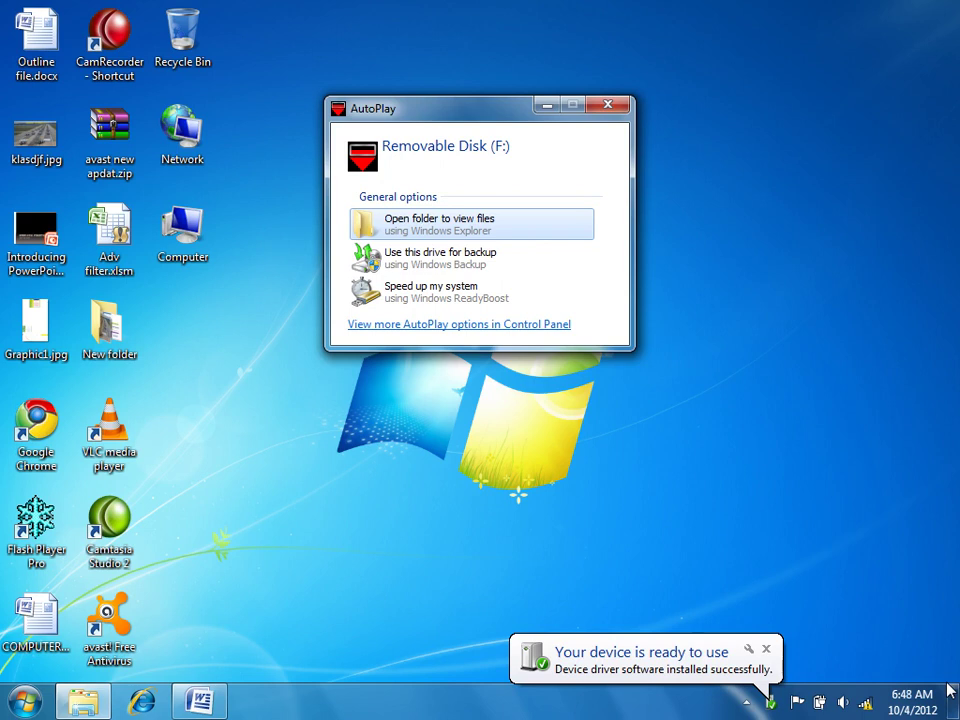
- Browse Removable Disk (F:) through Computer, then close Explorer and dismiss both AutoPlay prompts
click(607, 104)
double_click(182, 232)
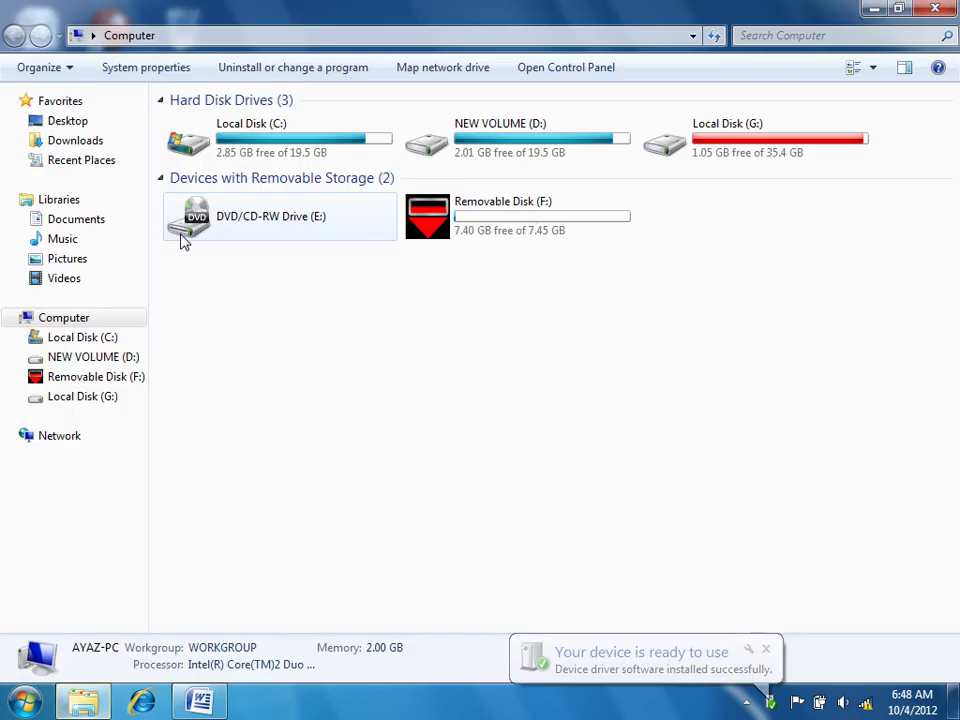
click(96, 380)
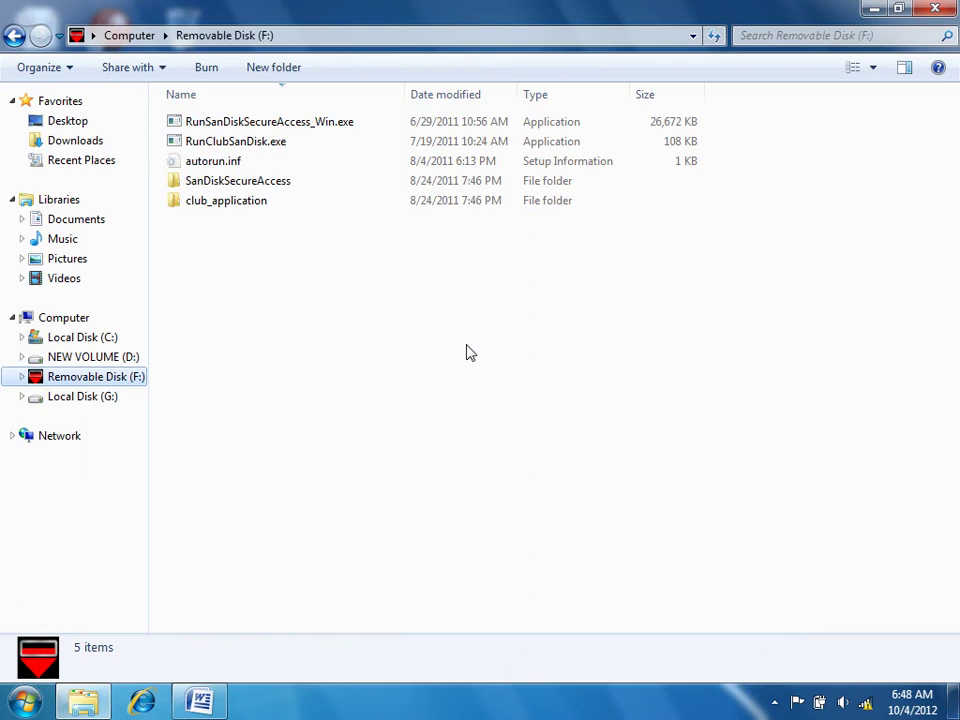
click(932, 10)
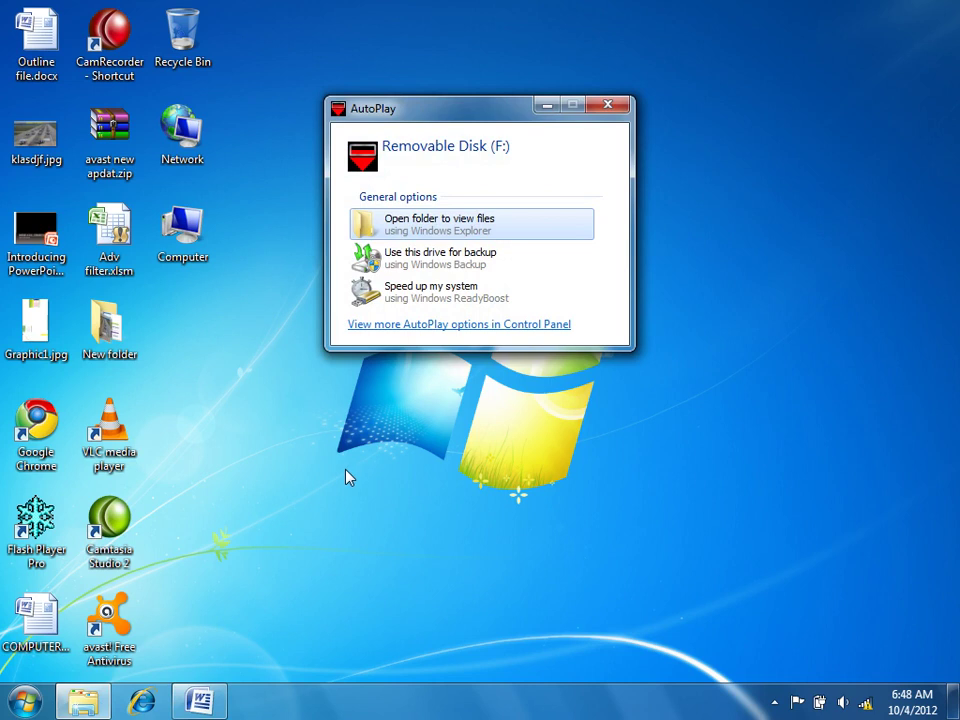
key(Escape)
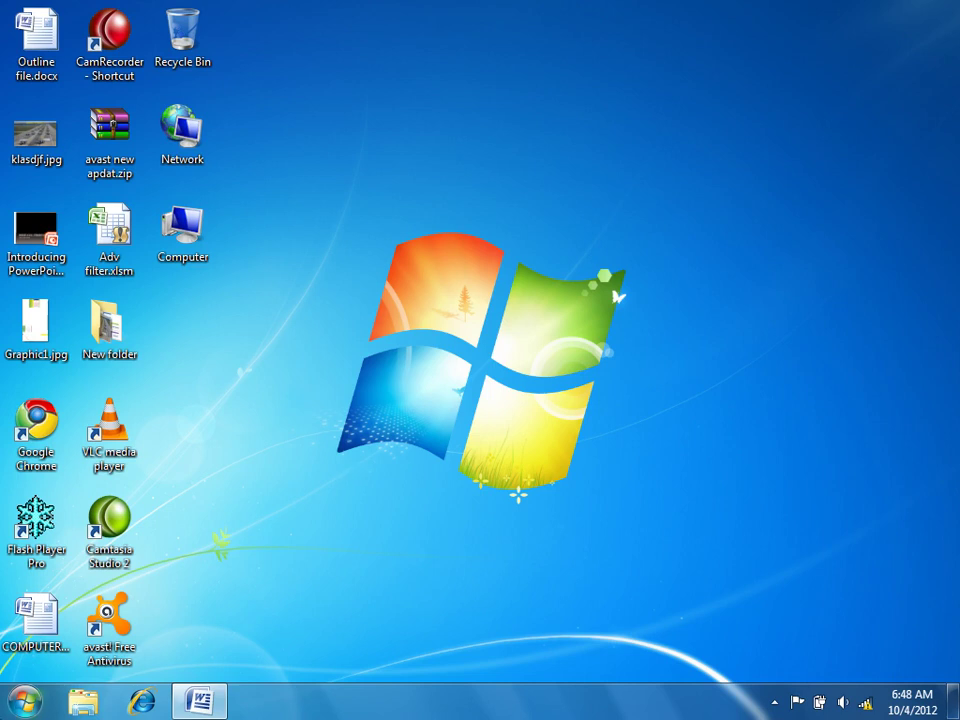
- Uncheck 'Use AutoPlay for all media and devices' in Default Programs' AutoPlay settings, save, and close
click(24, 702)
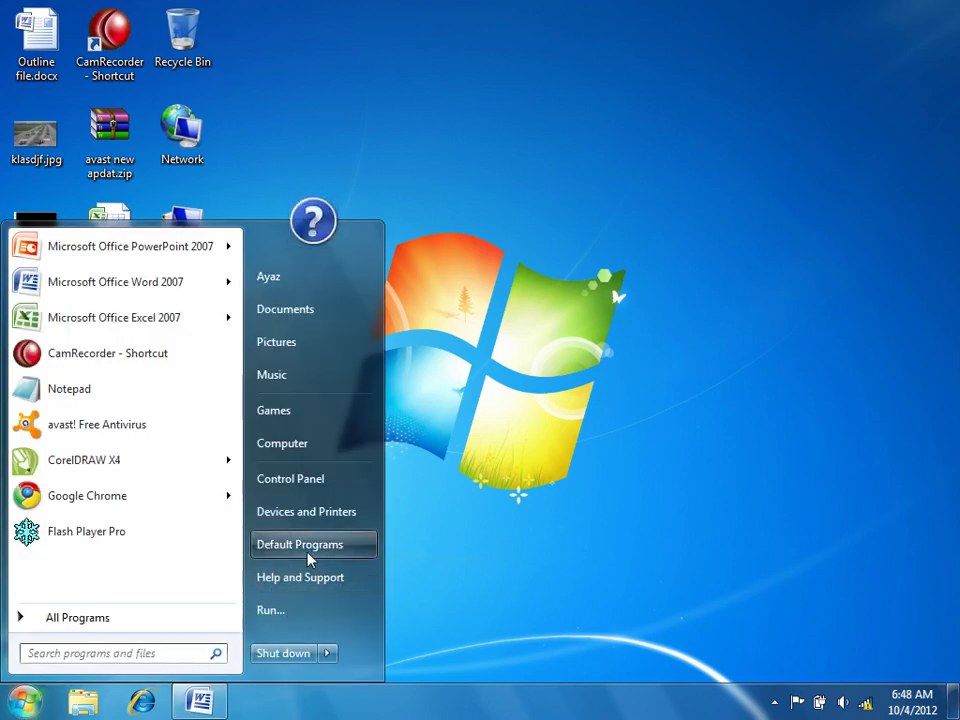
click(309, 556)
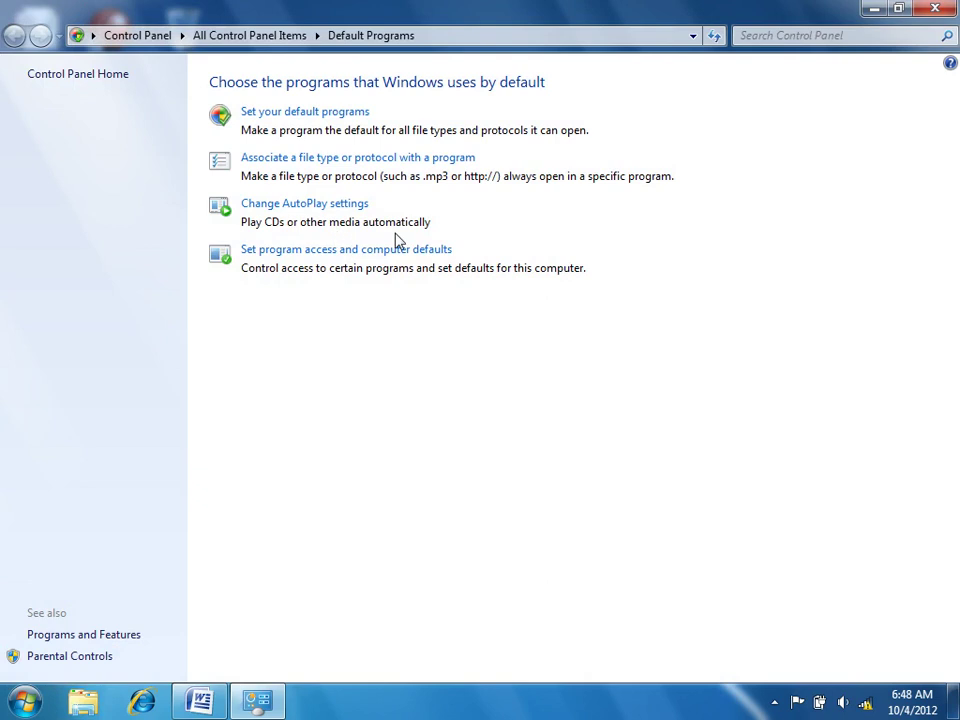
click(298, 205)
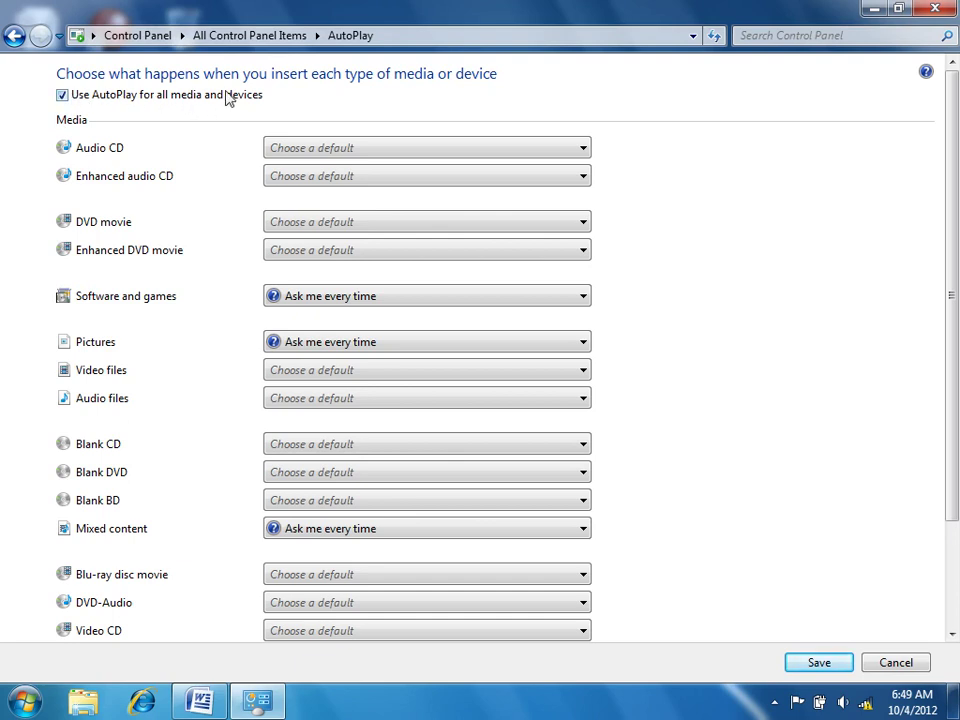
click(61, 95)
click(819, 663)
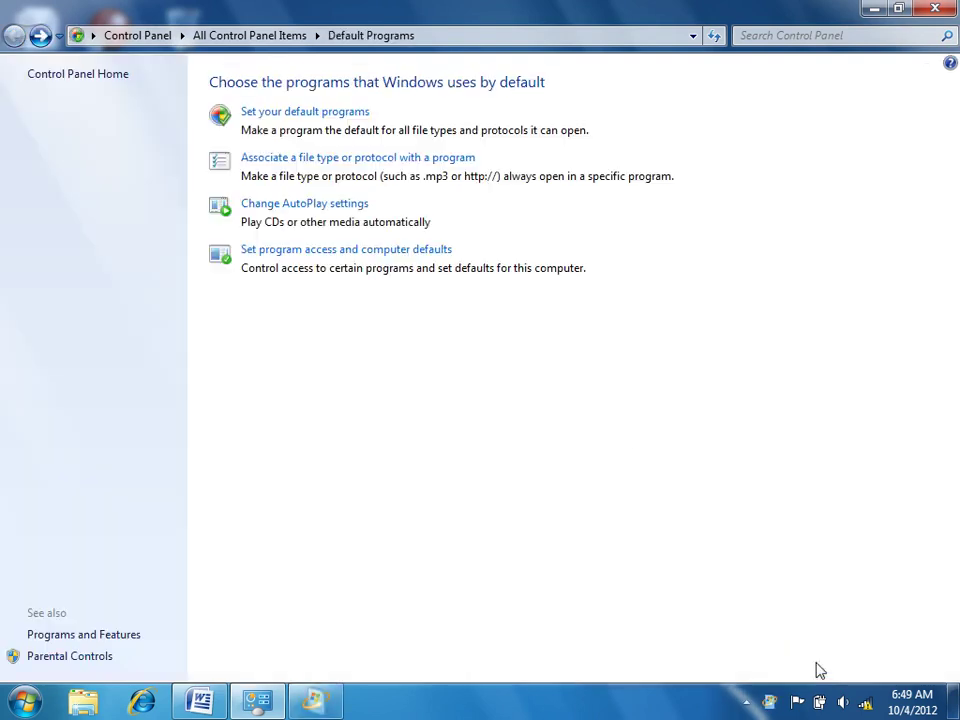
click(945, 11)
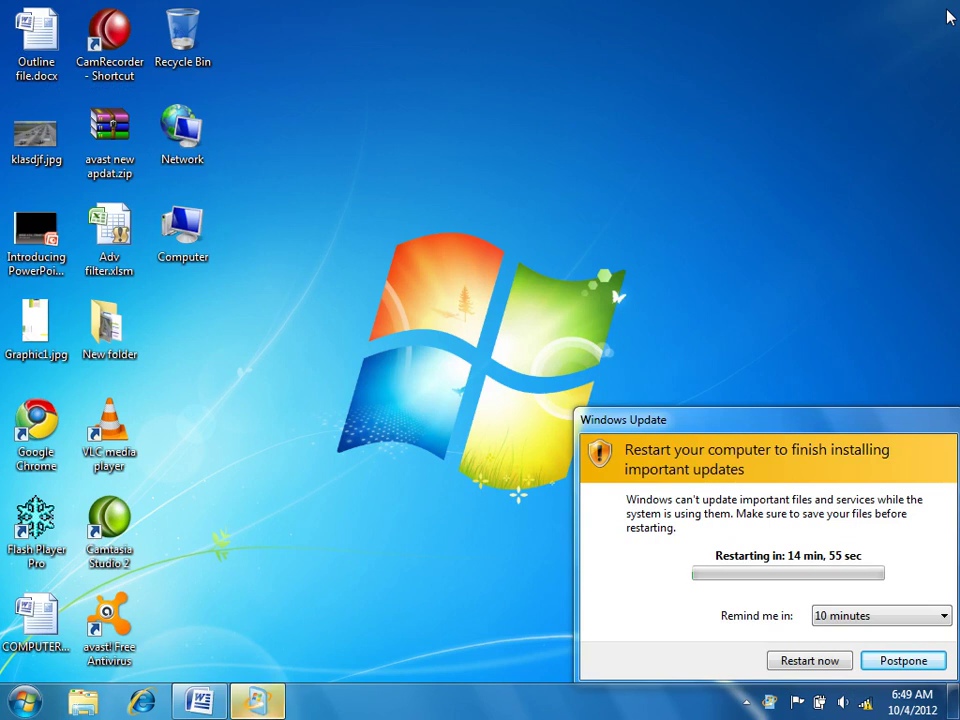
- Postpone the Windows Update restart with a 4 hours reminder, then open Computer
click(910, 626)
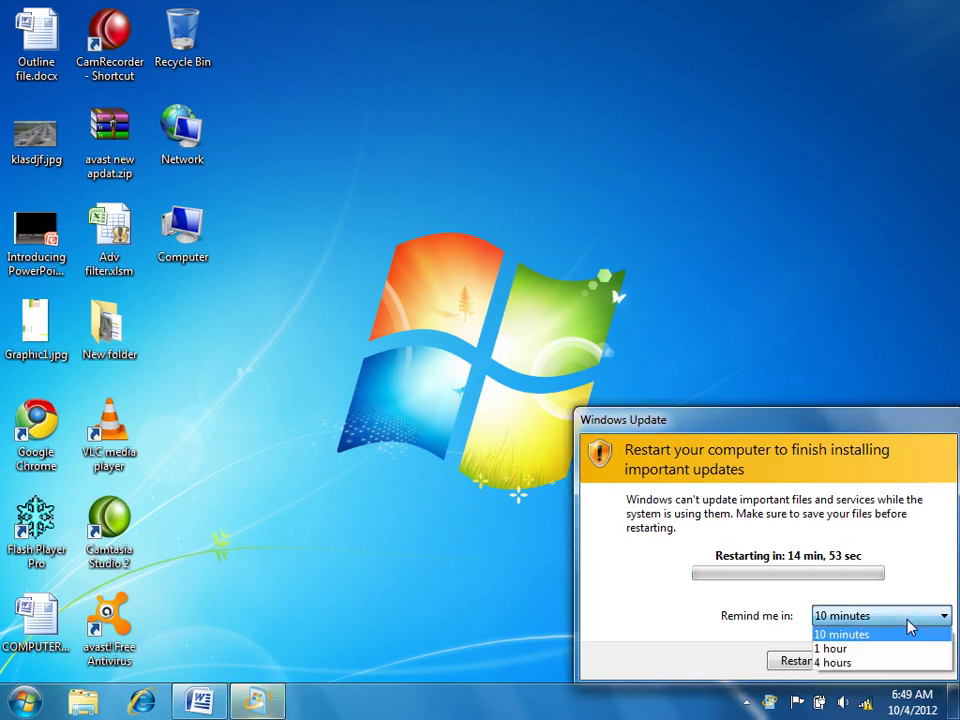
click(849, 662)
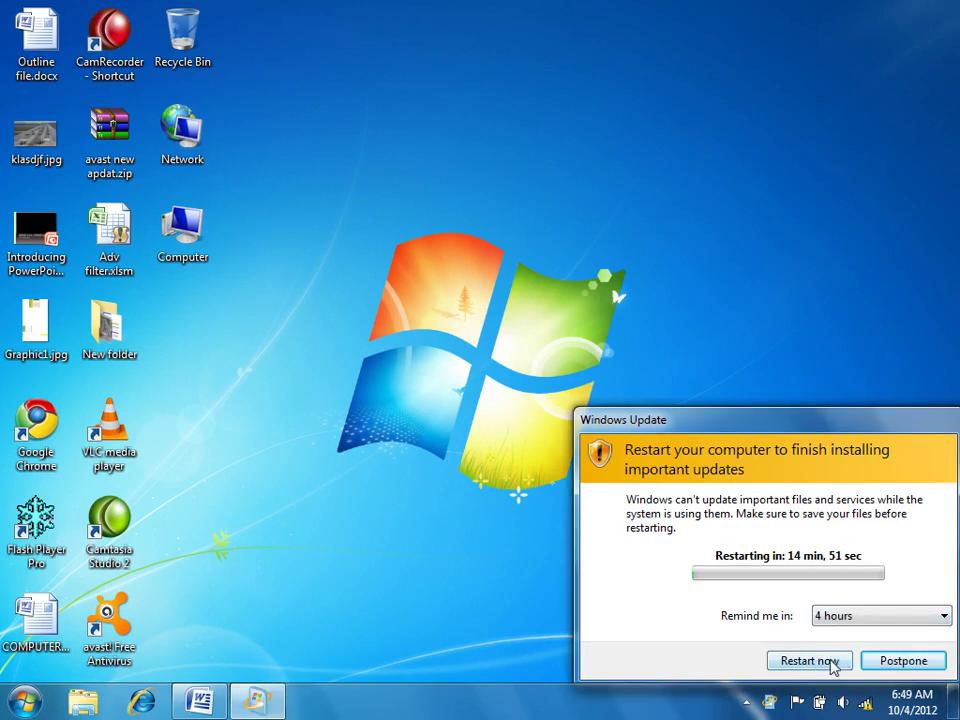
click(884, 662)
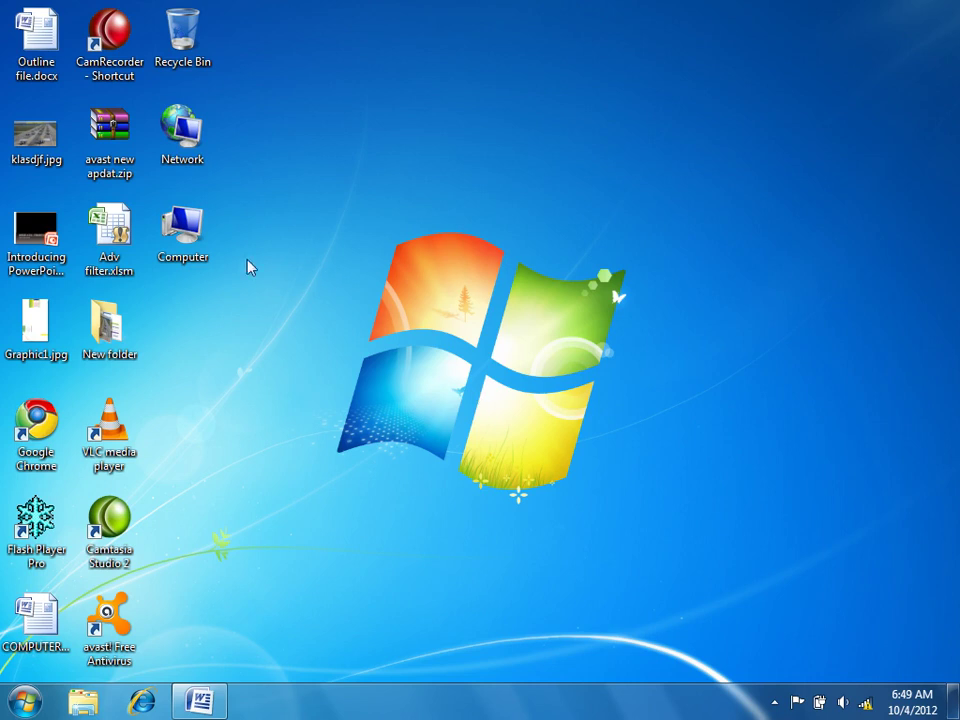
double_click(203, 232)
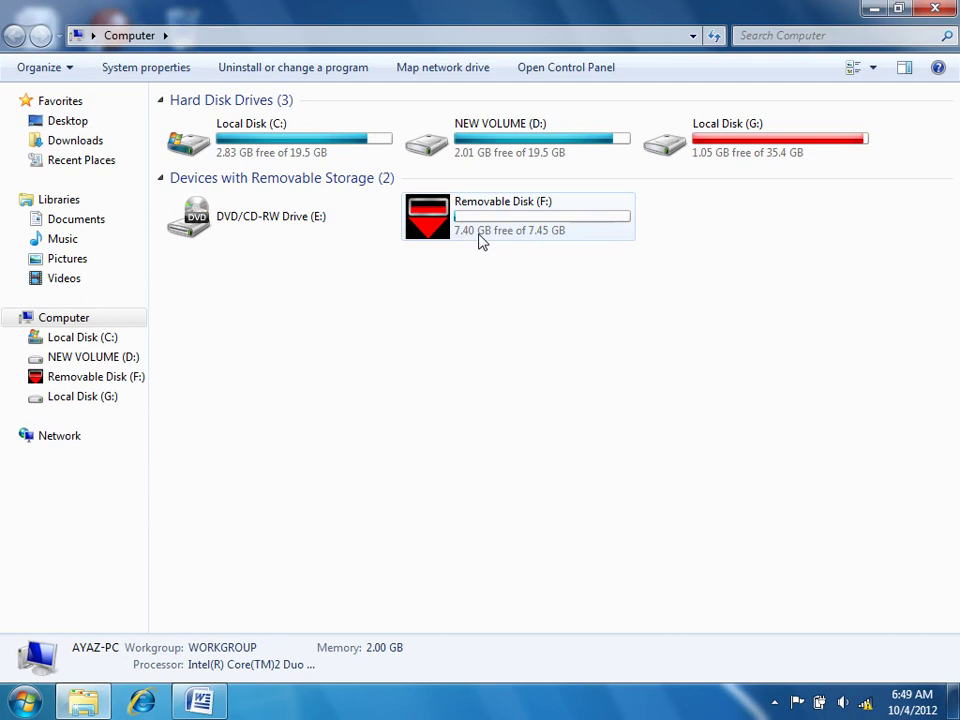
- Close Computer and re-check 'Use AutoPlay for all media and devices' in AutoPlay settings, saving it
click(935, 8)
click(3, 706)
click(366, 553)
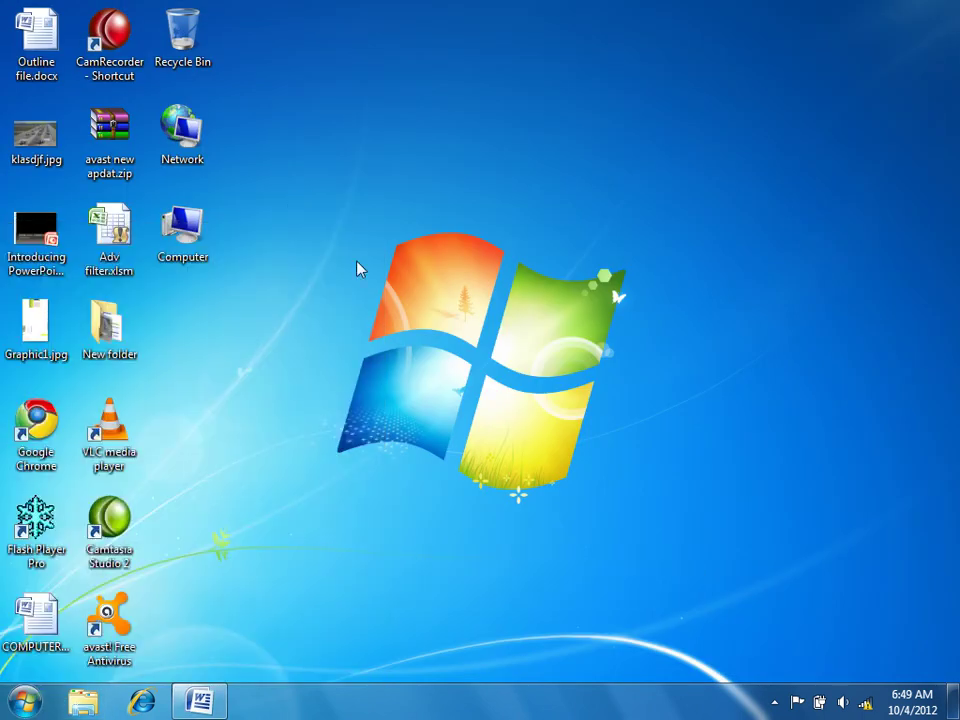
click(295, 205)
click(76, 95)
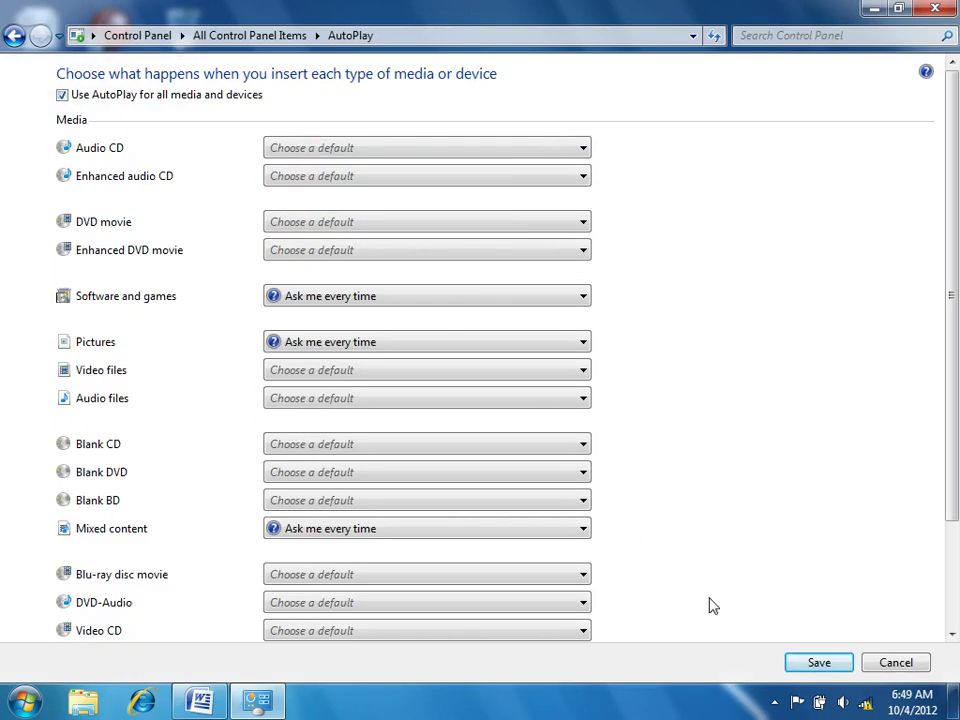
click(806, 660)
click(934, 10)
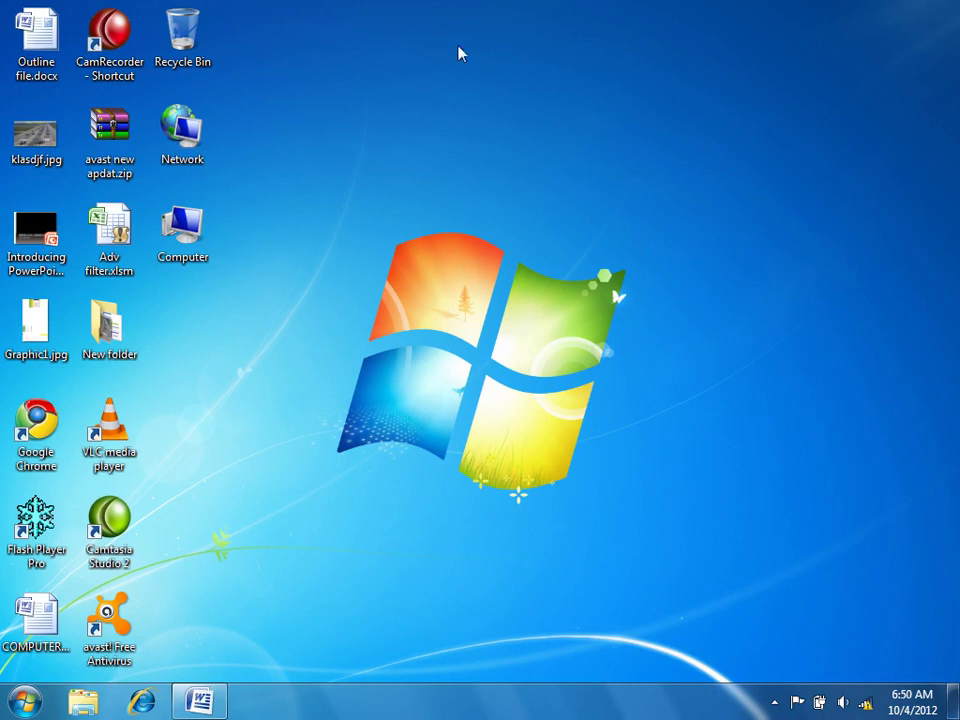
- Refresh the desktop twice from its right-click menu
right_click(476, 199)
click(522, 258)
right_click(396, 227)
click(459, 281)
- Open Computer, dismiss the Removable Disk (F:) AutoPlay prompt, close Computer, and open the Start menu
double_click(177, 245)
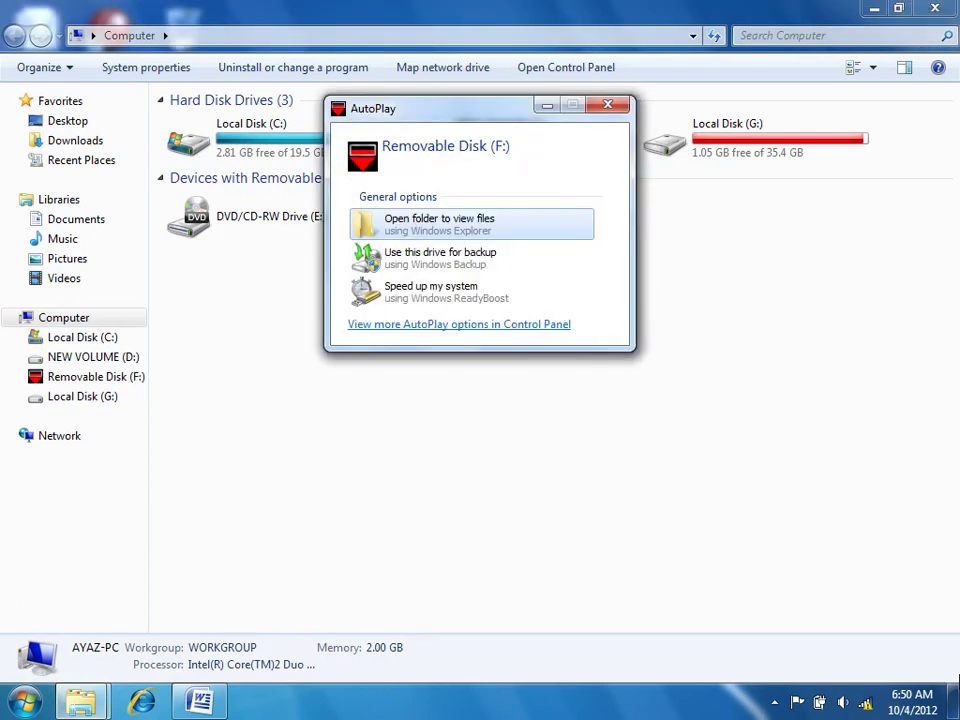
key(Escape)
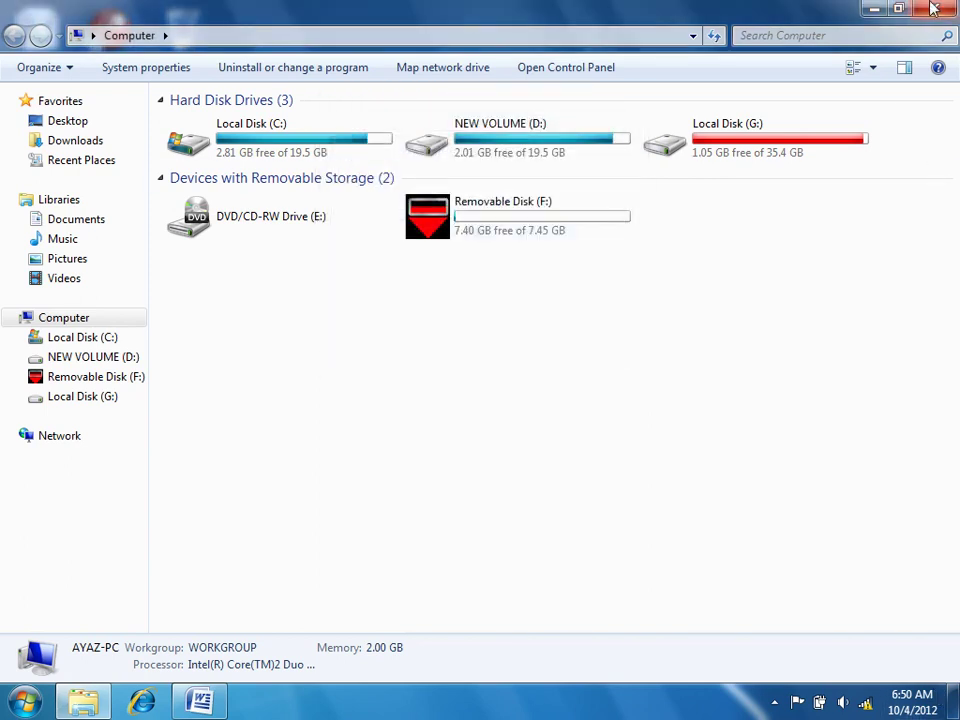
click(935, 10)
click(25, 702)
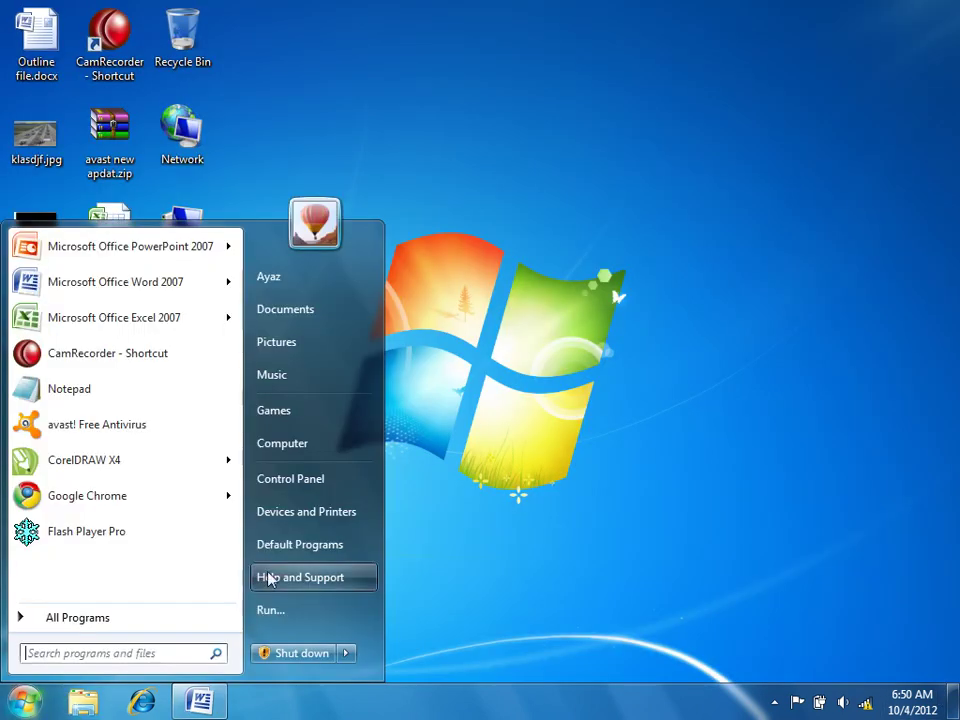
- Go to Default Programs > Change AutoPlay settings and scroll through the media type list
click(293, 547)
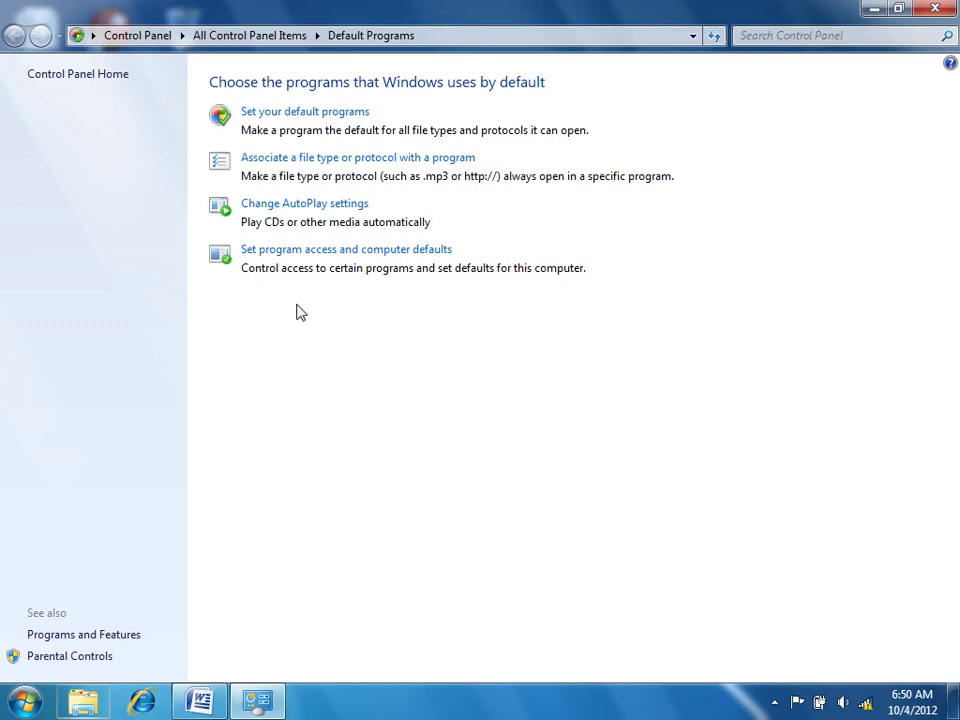
click(314, 206)
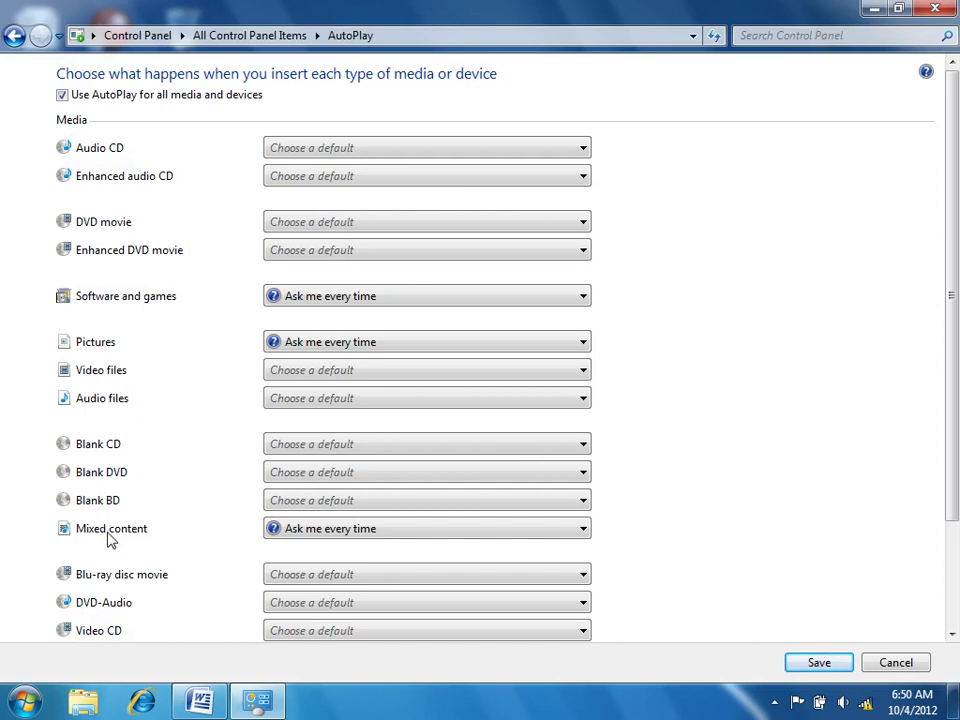
scroll(110, 540, down, 3)
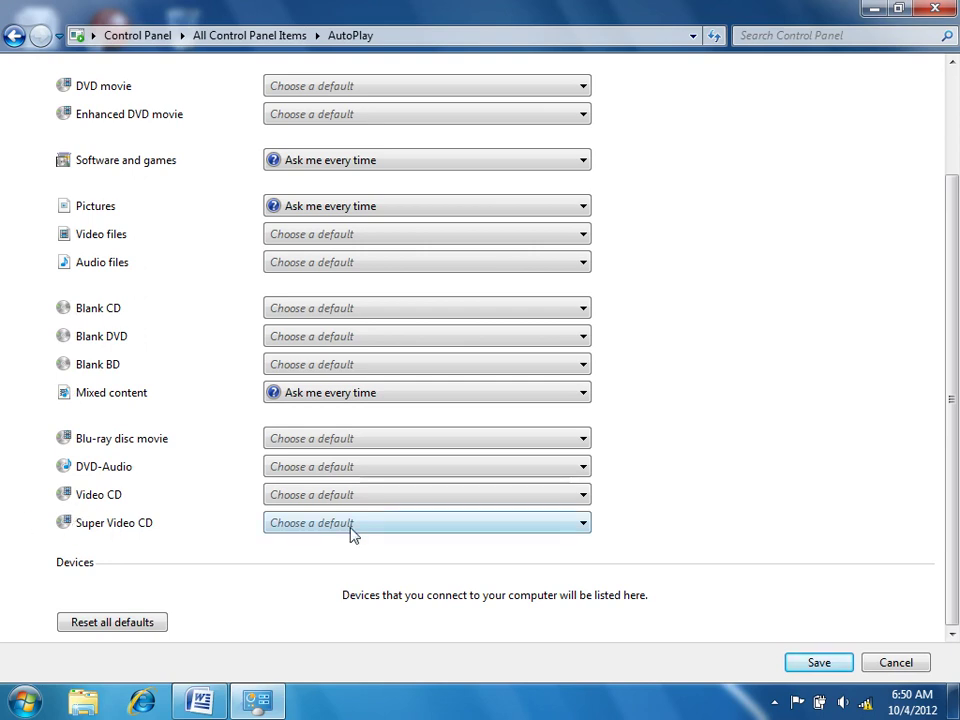
scroll(300, 528, up, 3)
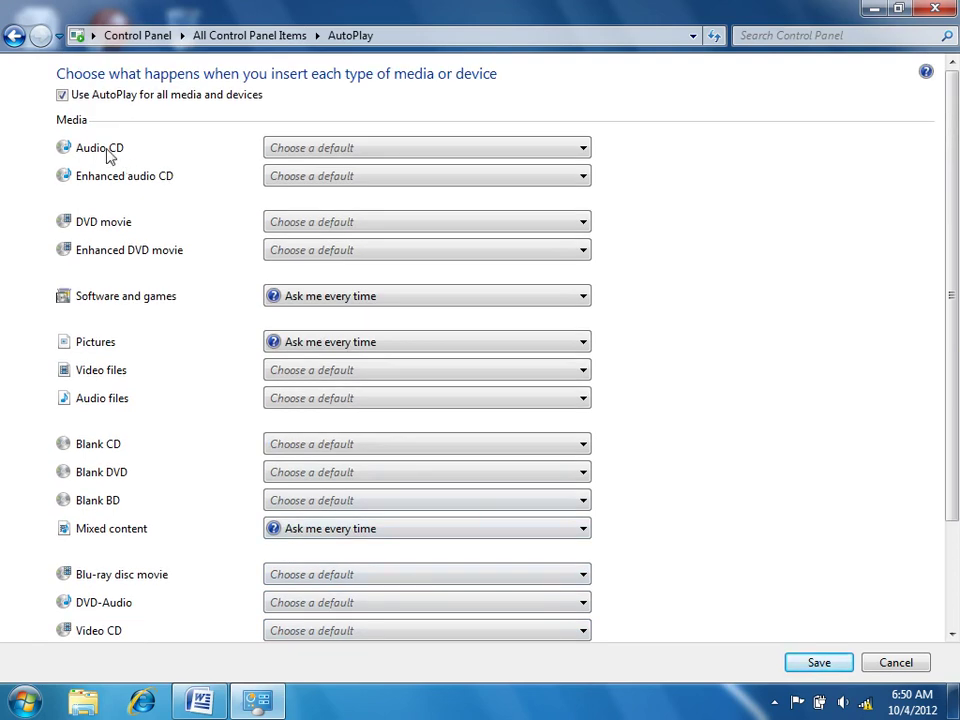
- Try each Audio CD action: Windows Media Player, VLC media player, open folder, Ask me every time
mouse_move(120, 153)
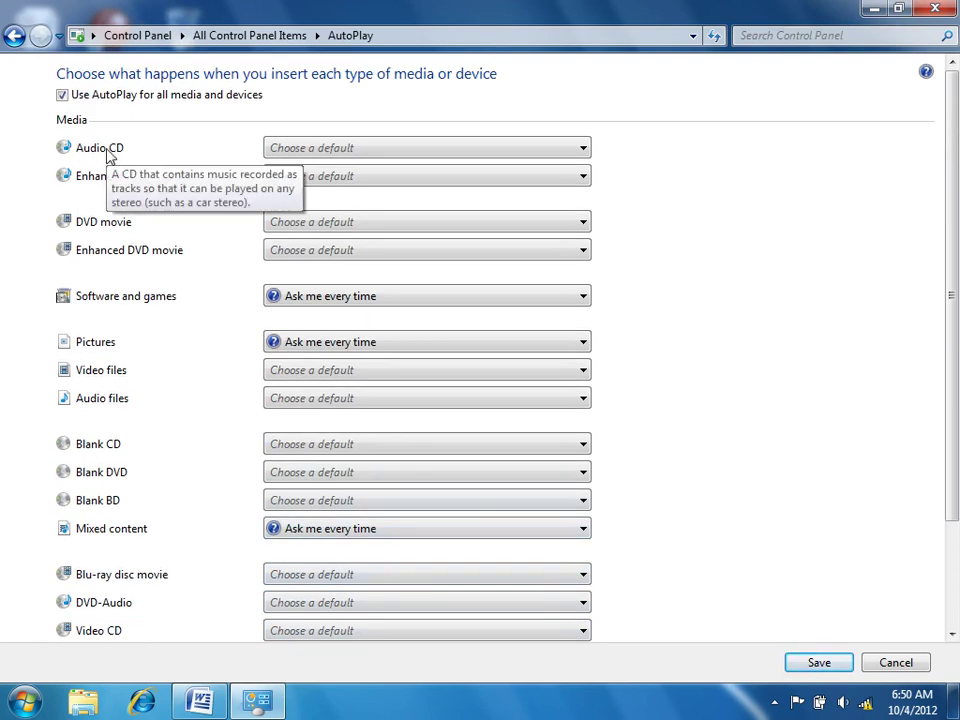
click(351, 148)
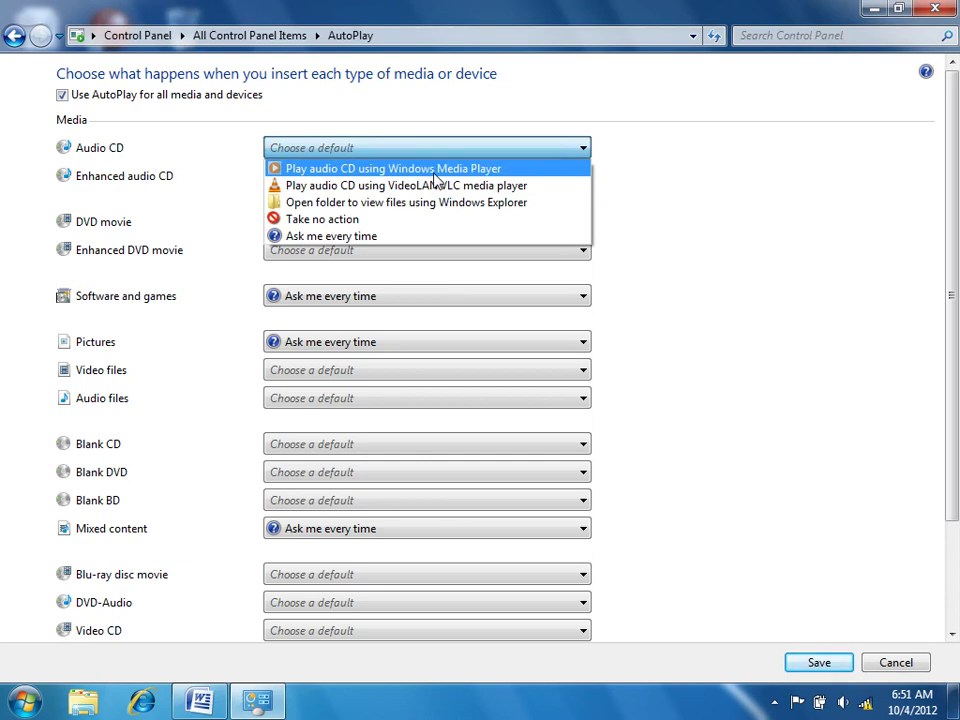
click(437, 170)
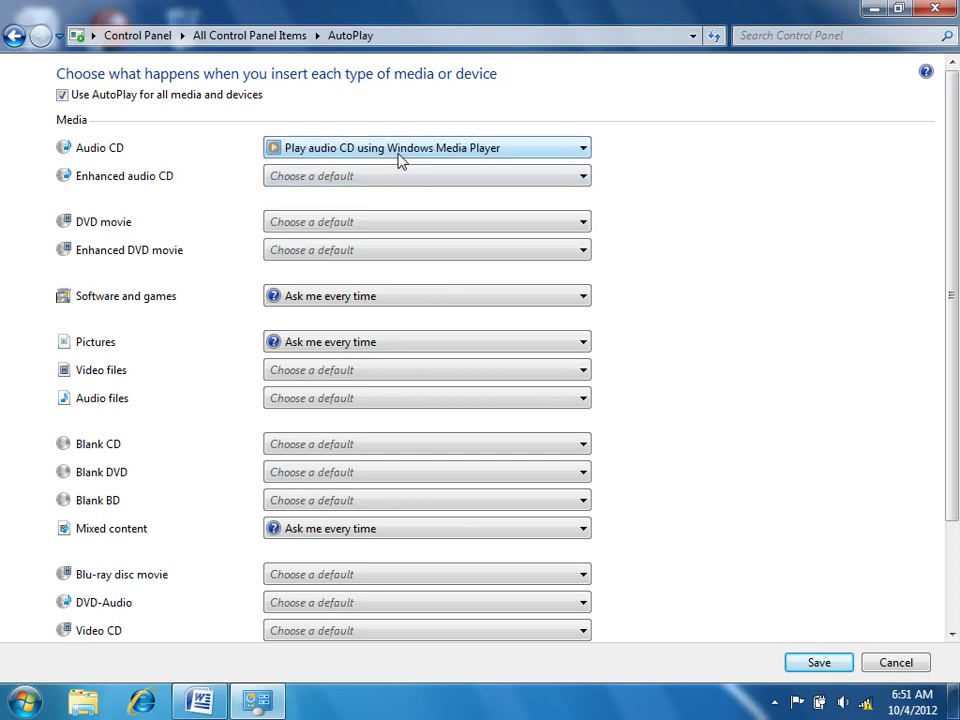
click(399, 152)
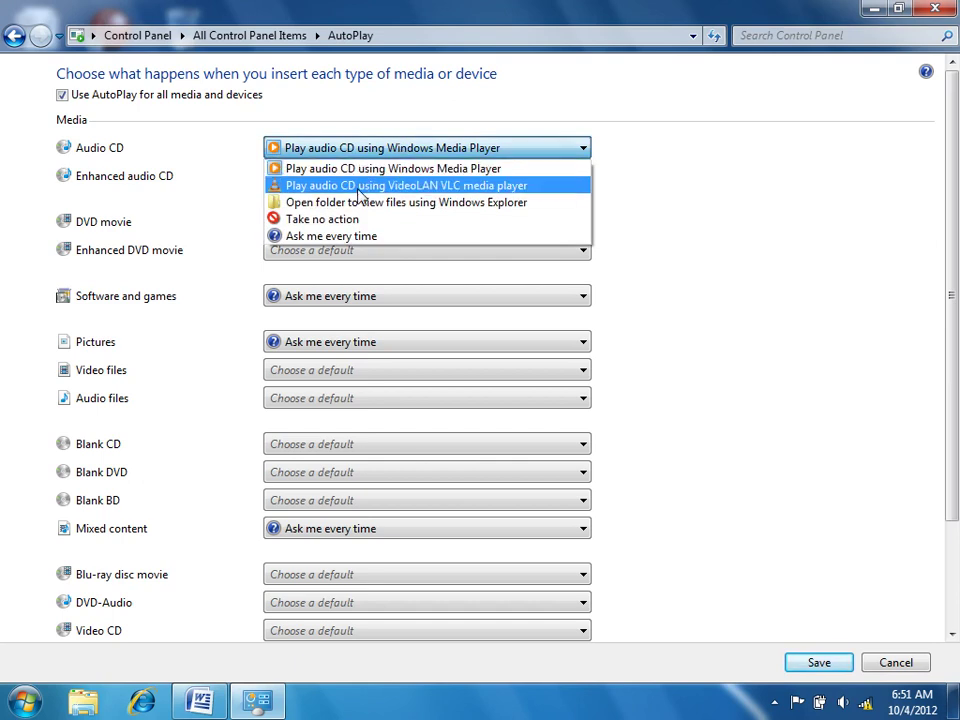
click(361, 188)
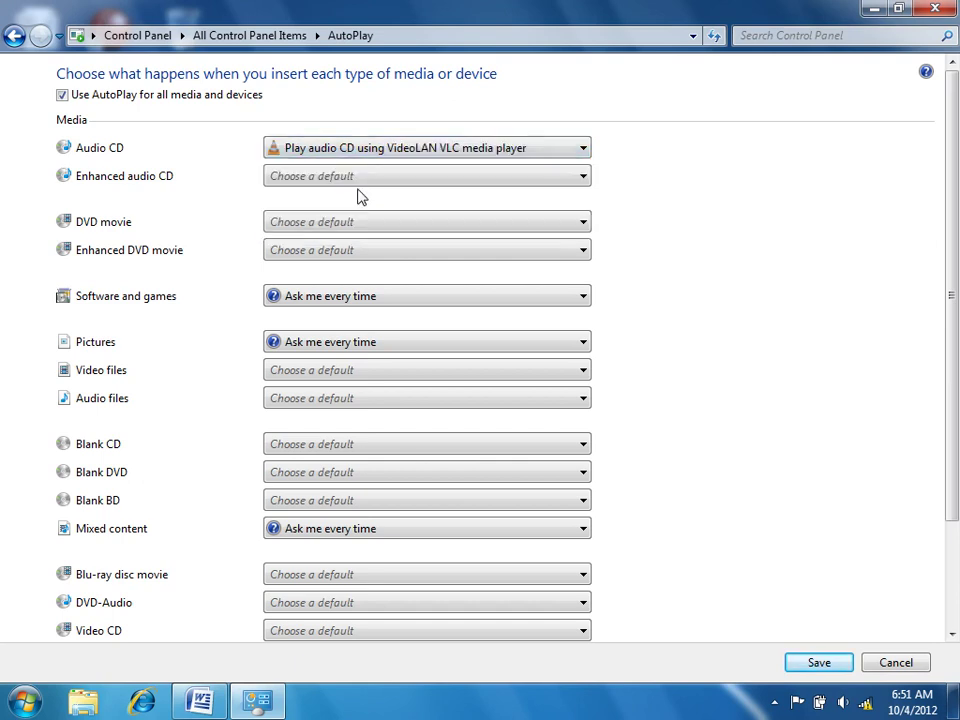
click(400, 152)
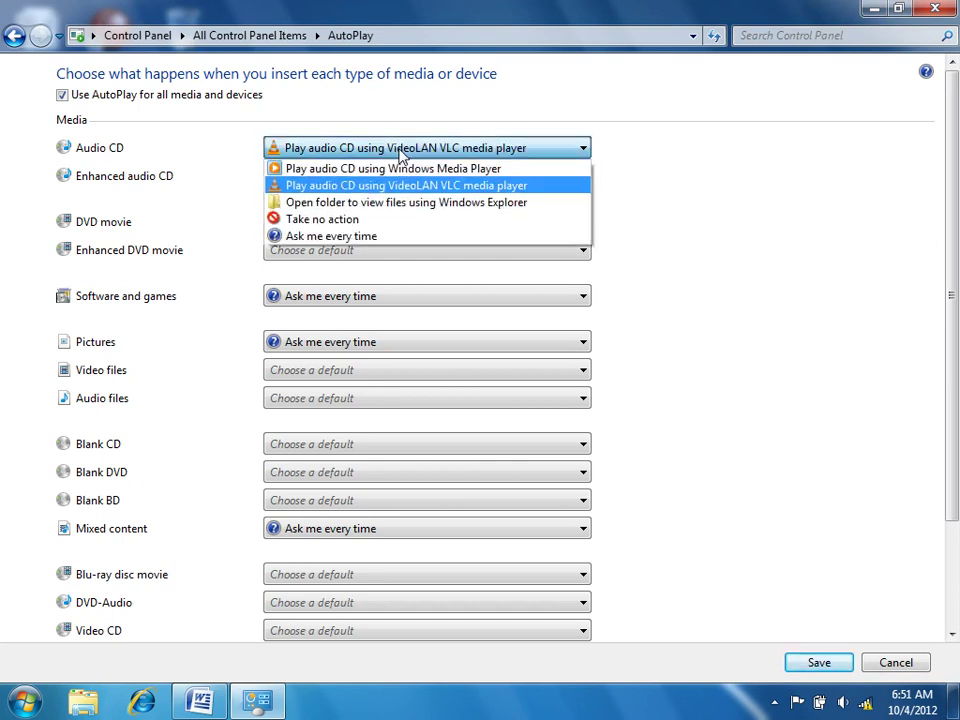
click(407, 203)
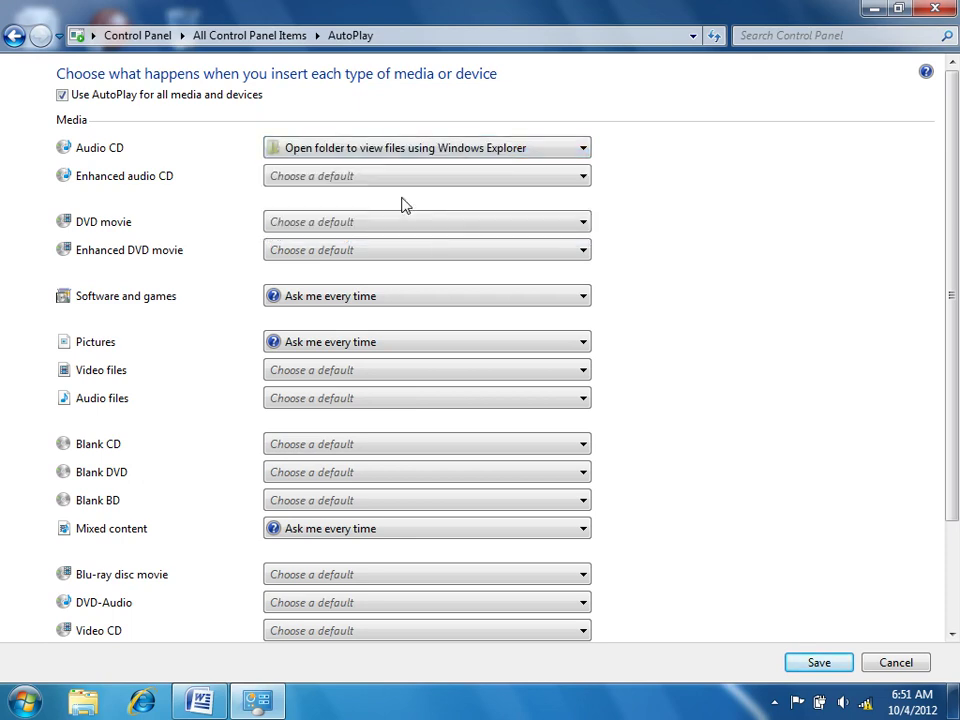
click(399, 158)
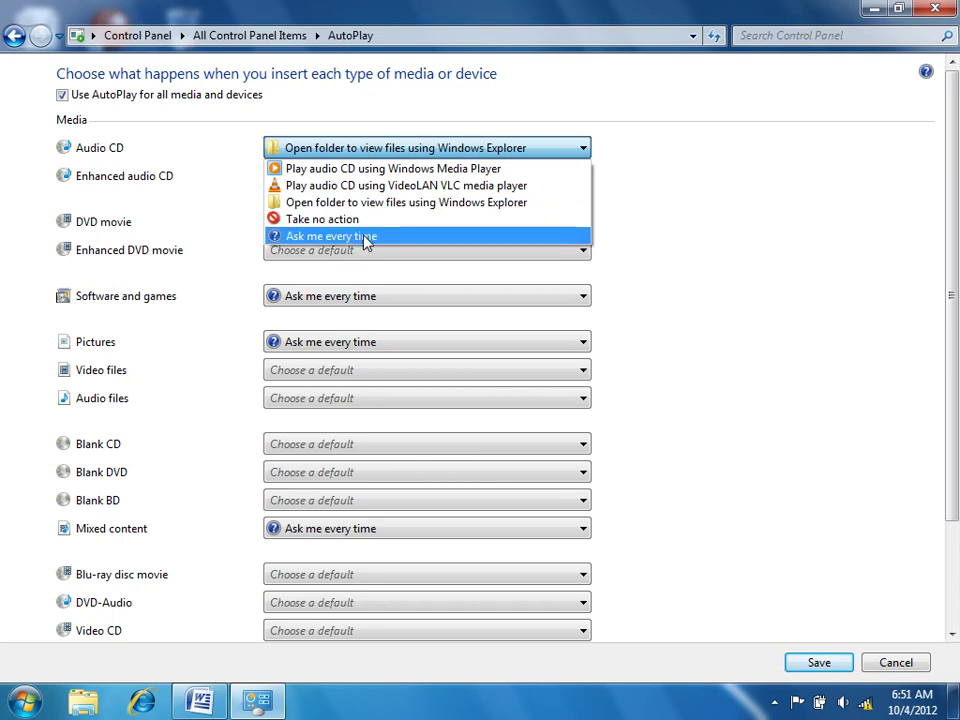
click(366, 240)
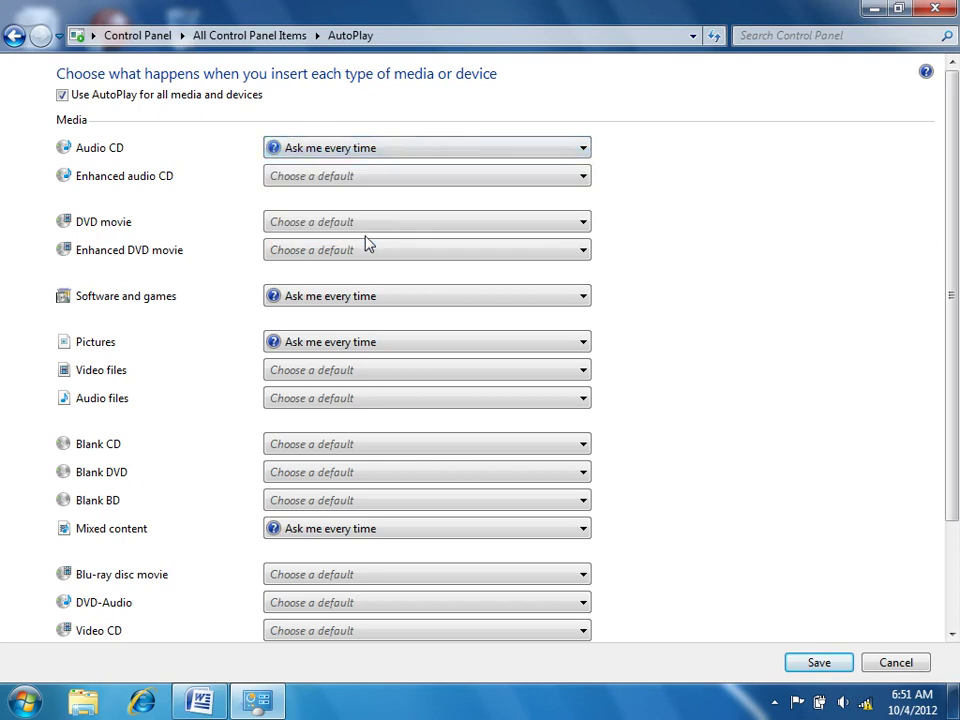
- Settle the Audio CD action on Play audio CD using Windows Media Player via the keyboard
click(445, 150)
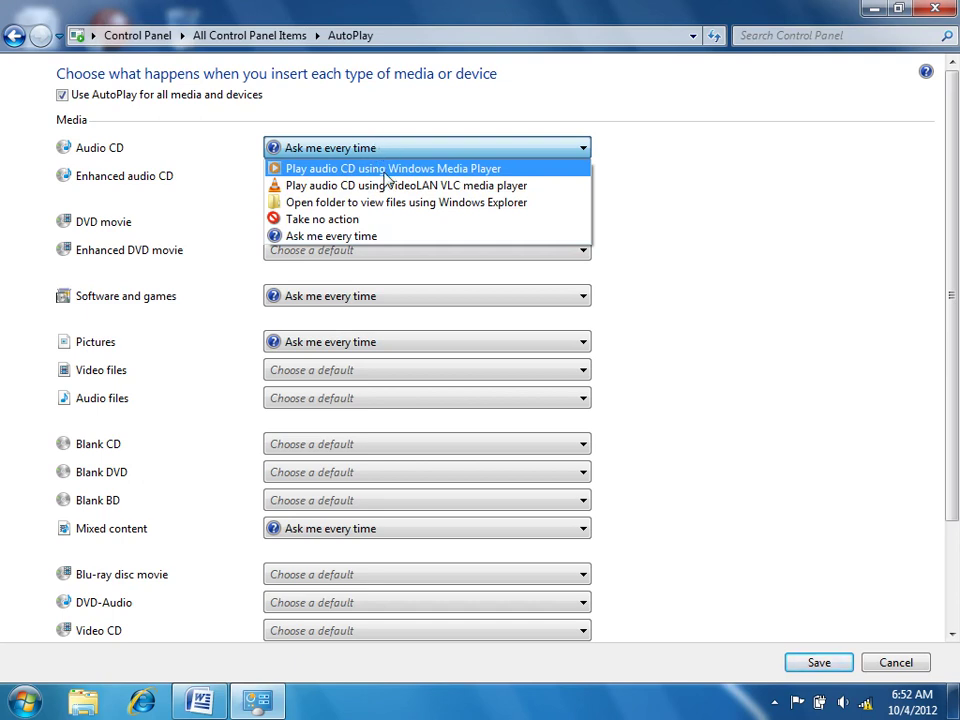
click(413, 154)
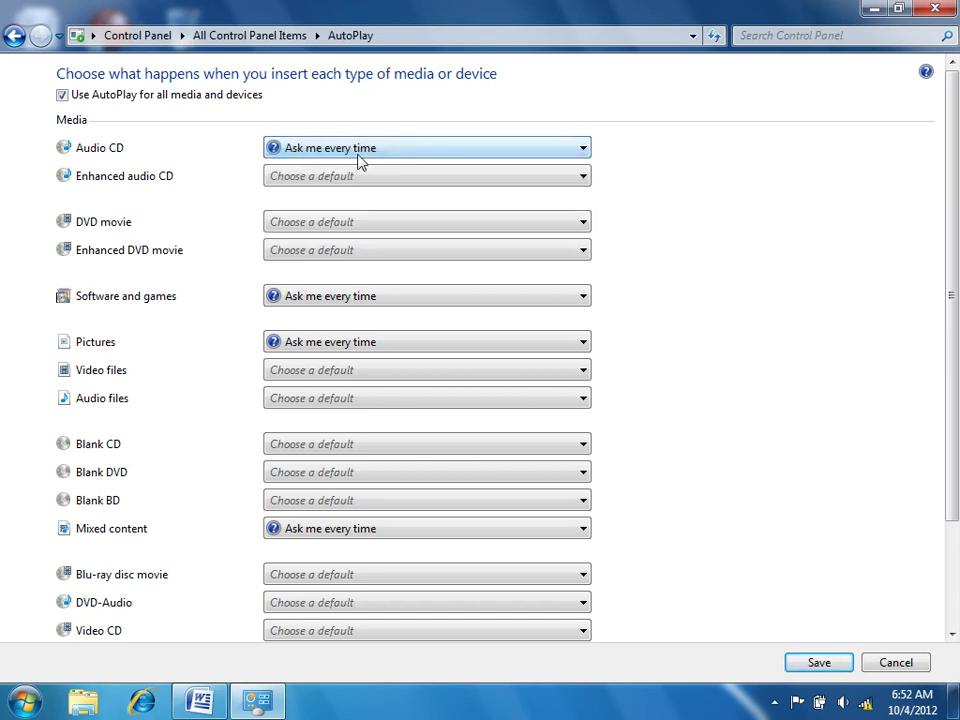
key(Up)
key(Up)
key(t)
key(Home)
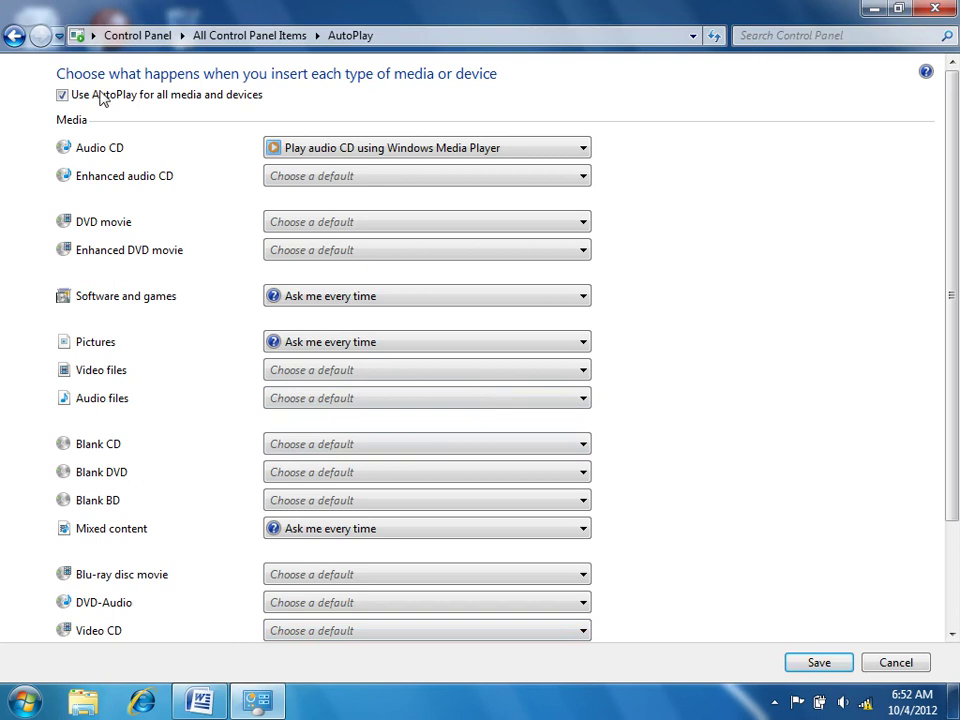
- Cancel the AutoPlay page back to Default Programs and expand the hidden tray icons
click(898, 664)
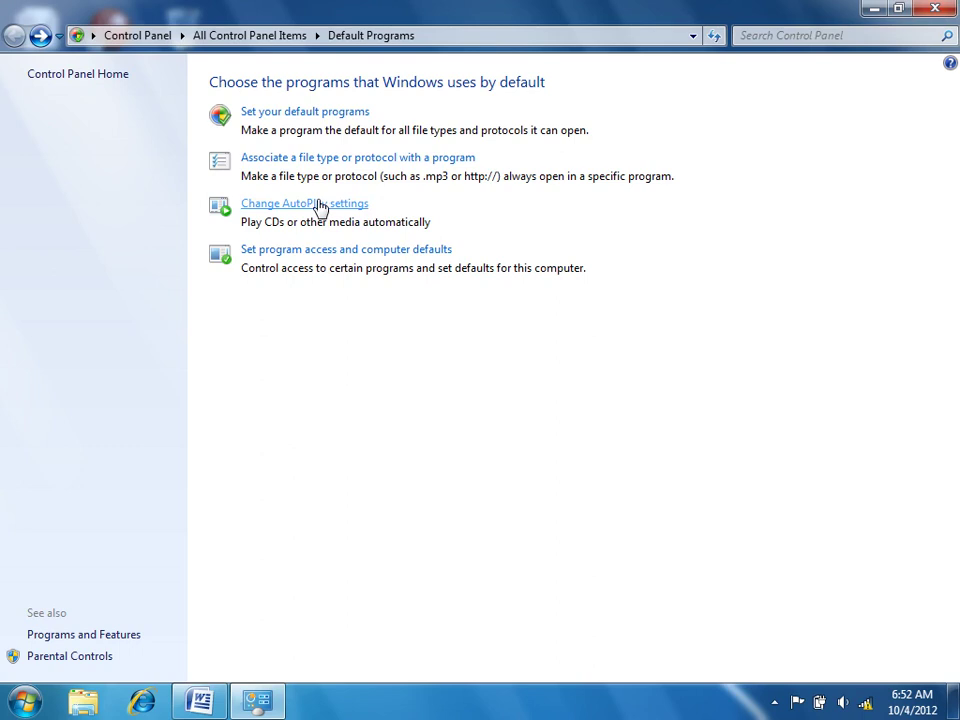
click(777, 705)
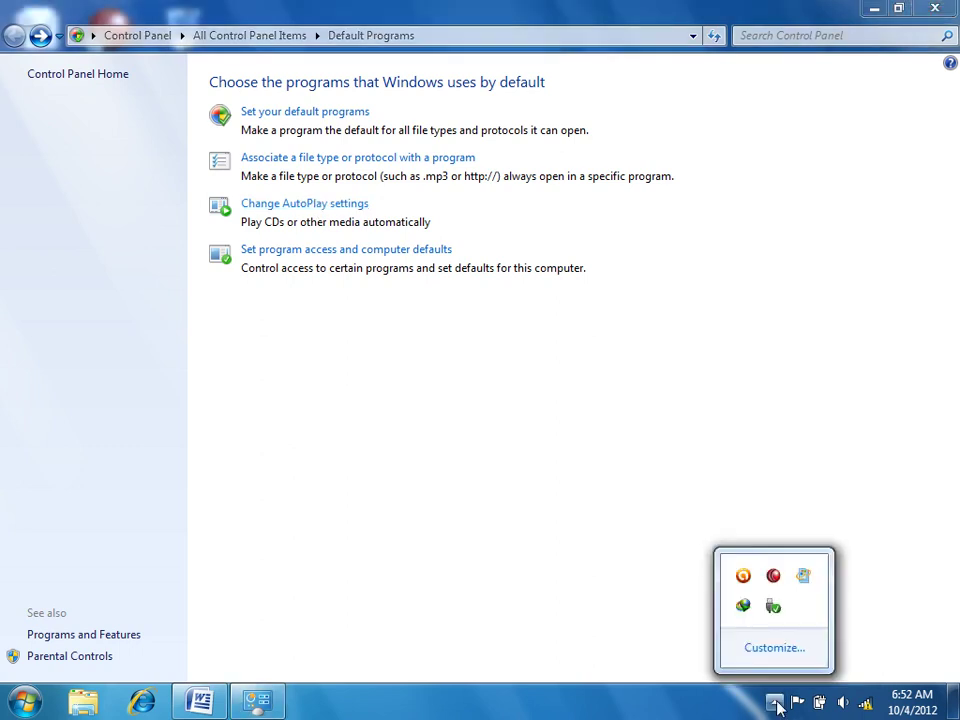